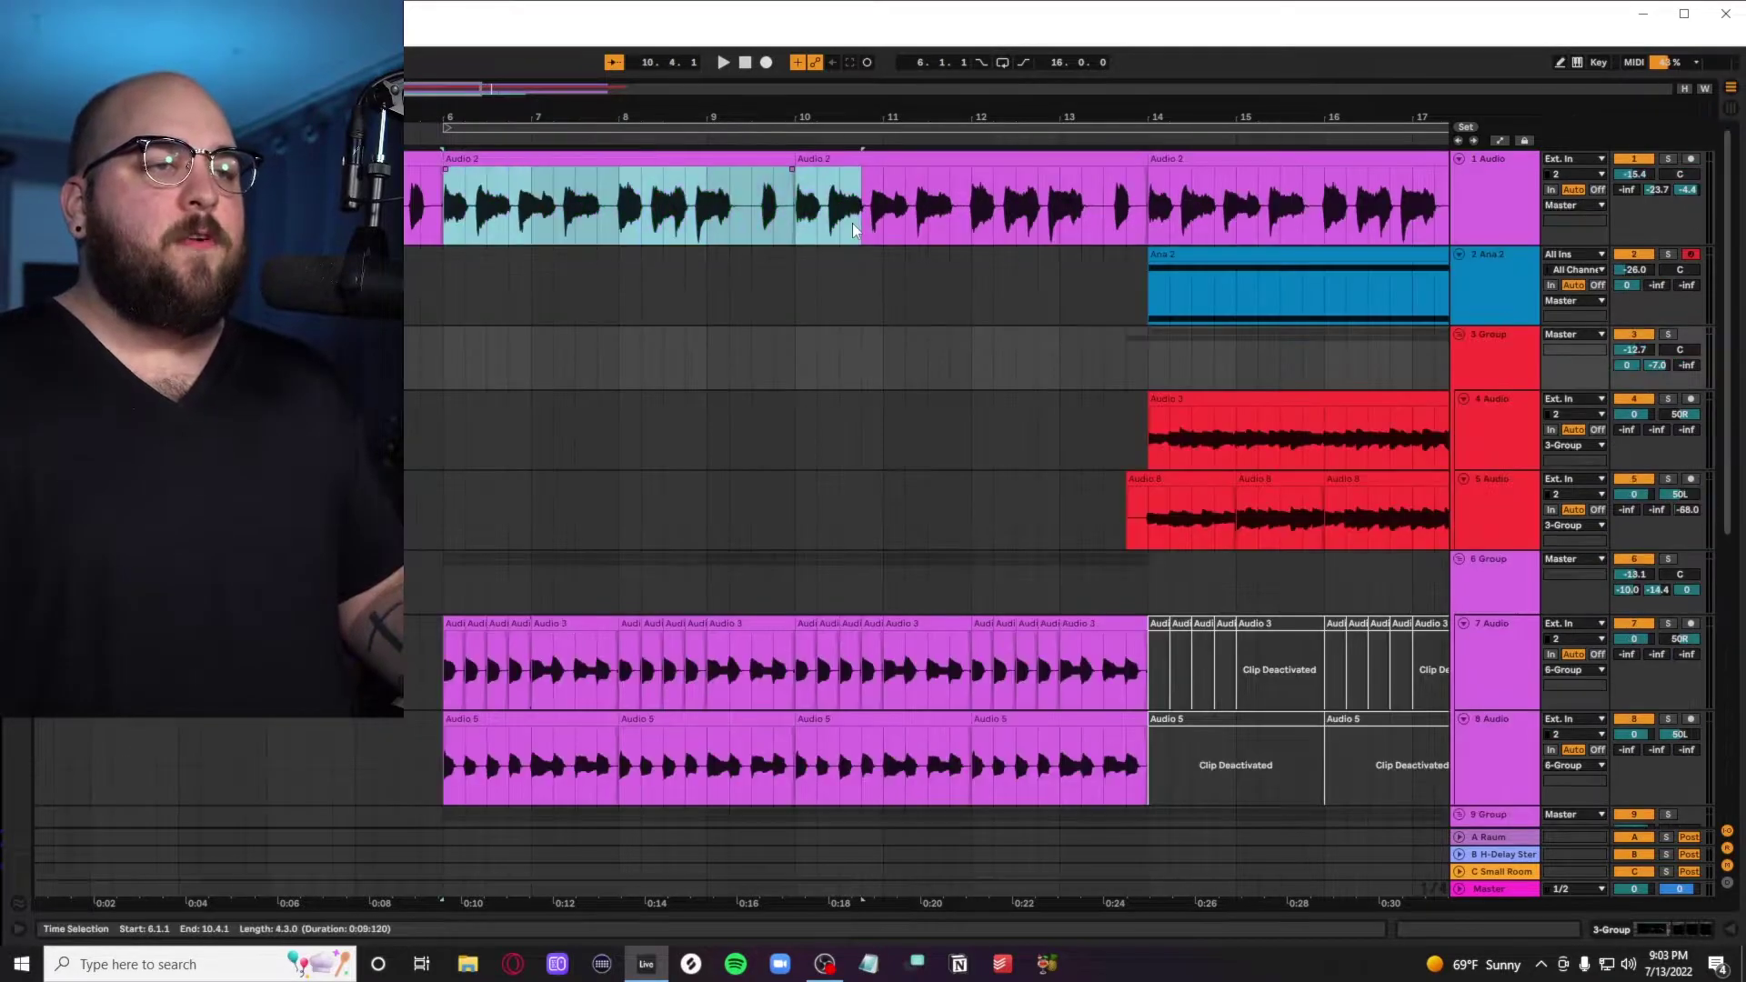
Zoom in on the guitar passage starting at bar 6 on the 1 Audio track, solo the track and play it
{"action": "left_click", "coordinate": [773, 222], "text": "shift"}
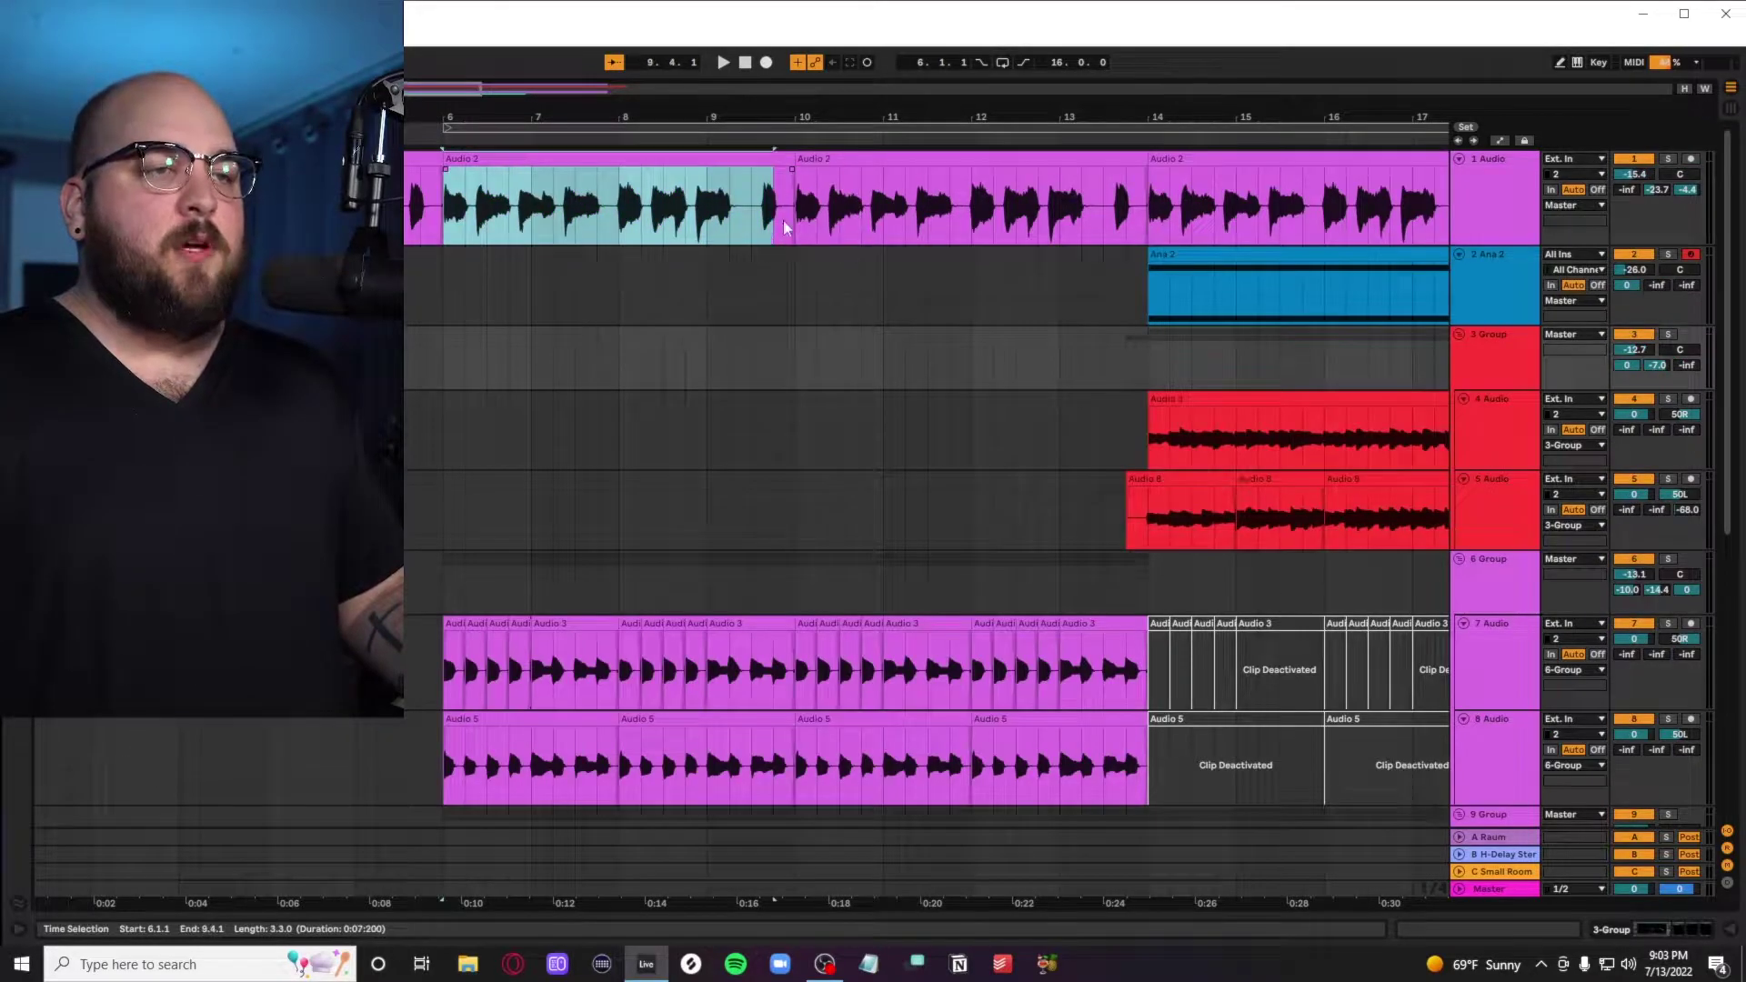
{"action": "key", "text": "z"}
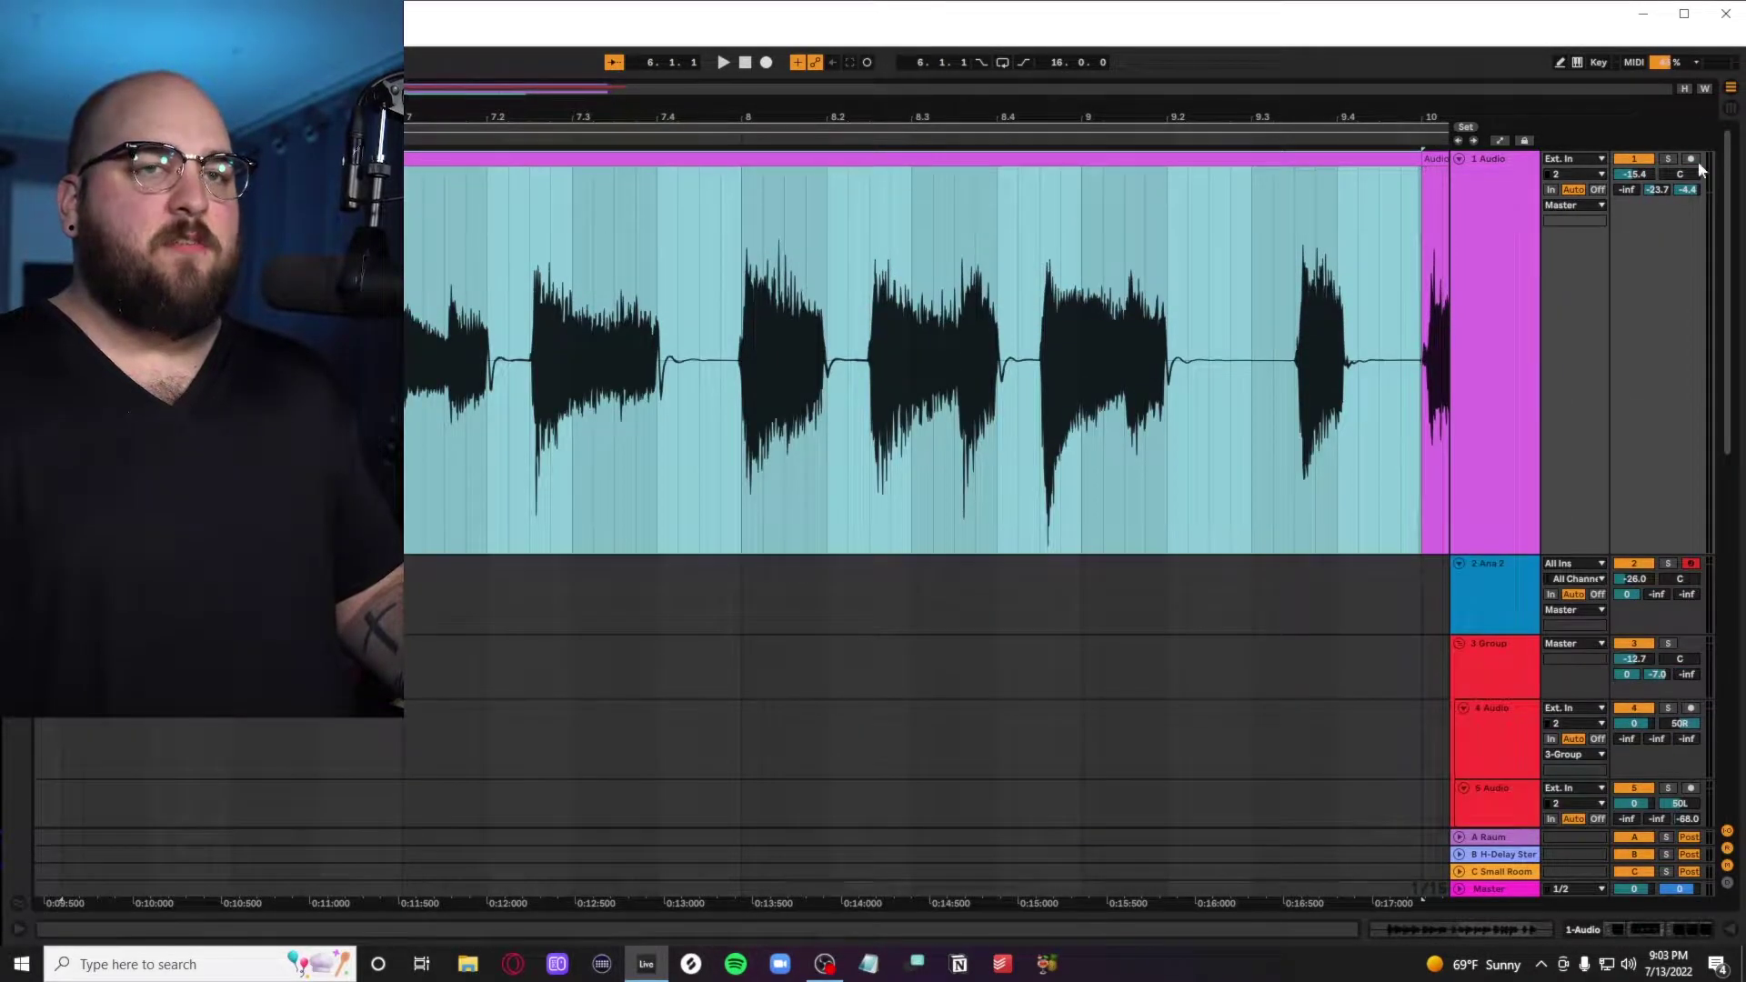
{"action": "left_click", "coordinate": [1666, 159]}
{"action": "key", "text": "space"}
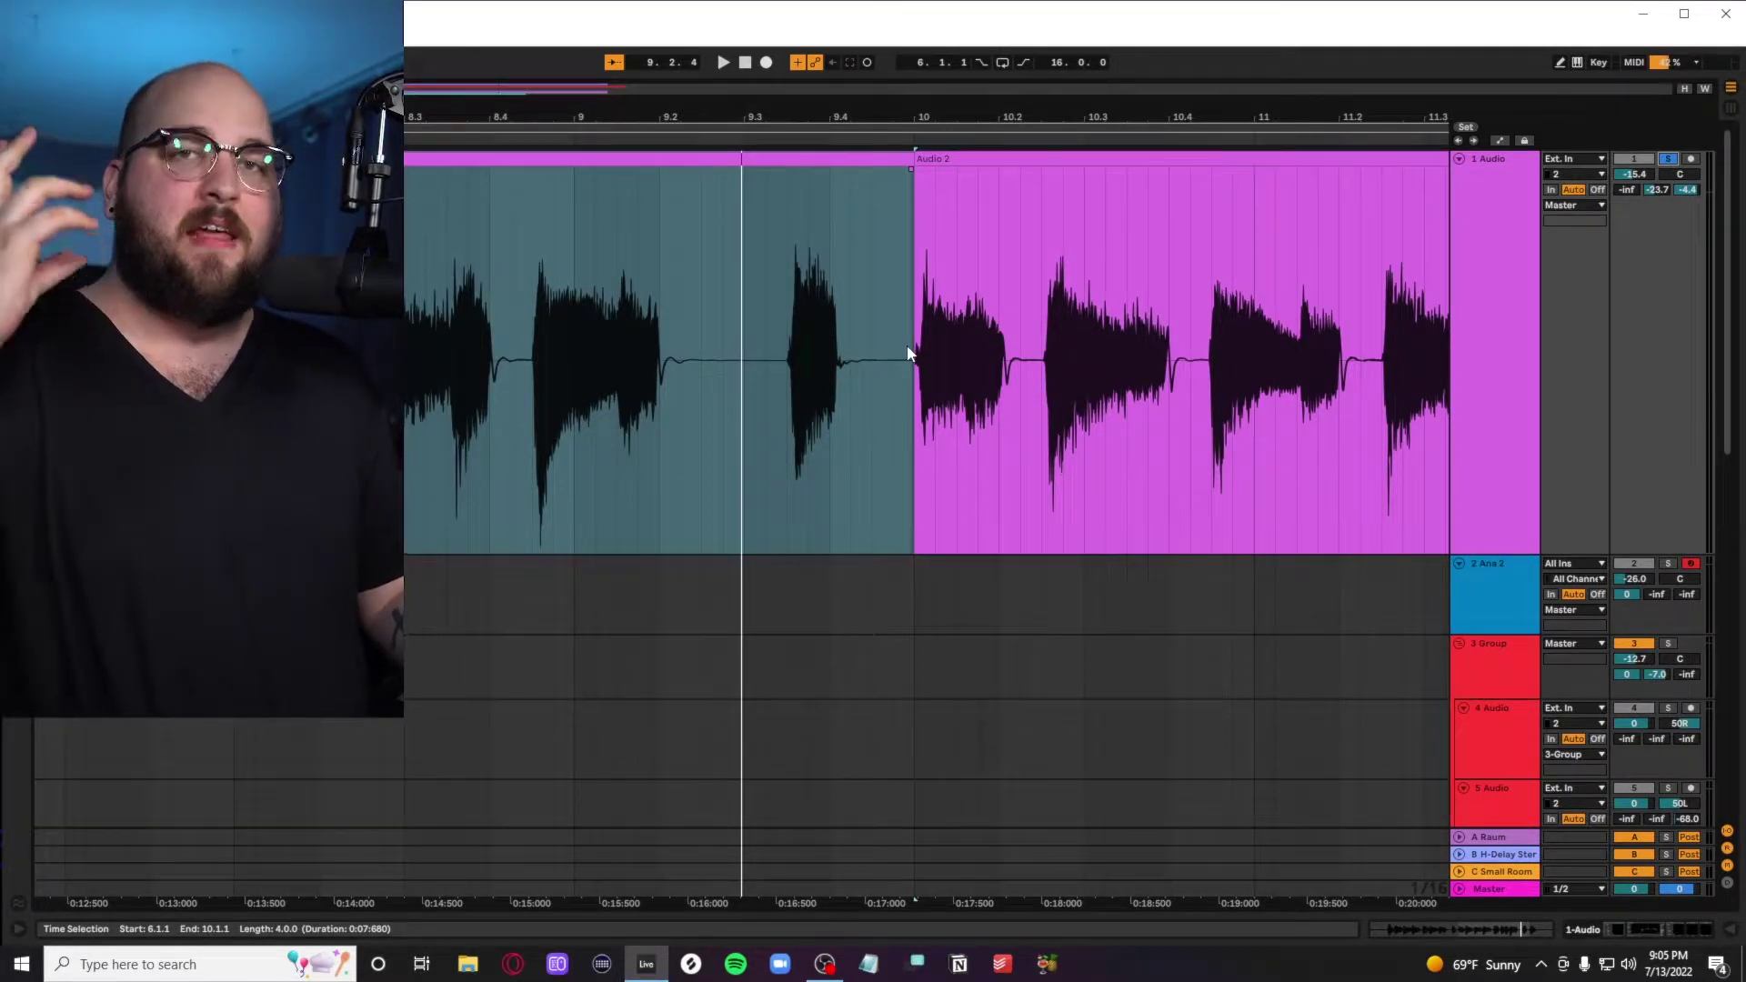
Show the 1 Audio track's effect chain, open Guitar Rig 6 and play the selected passage with the rig in view
{"action": "key", "text": "shift+Tab"}
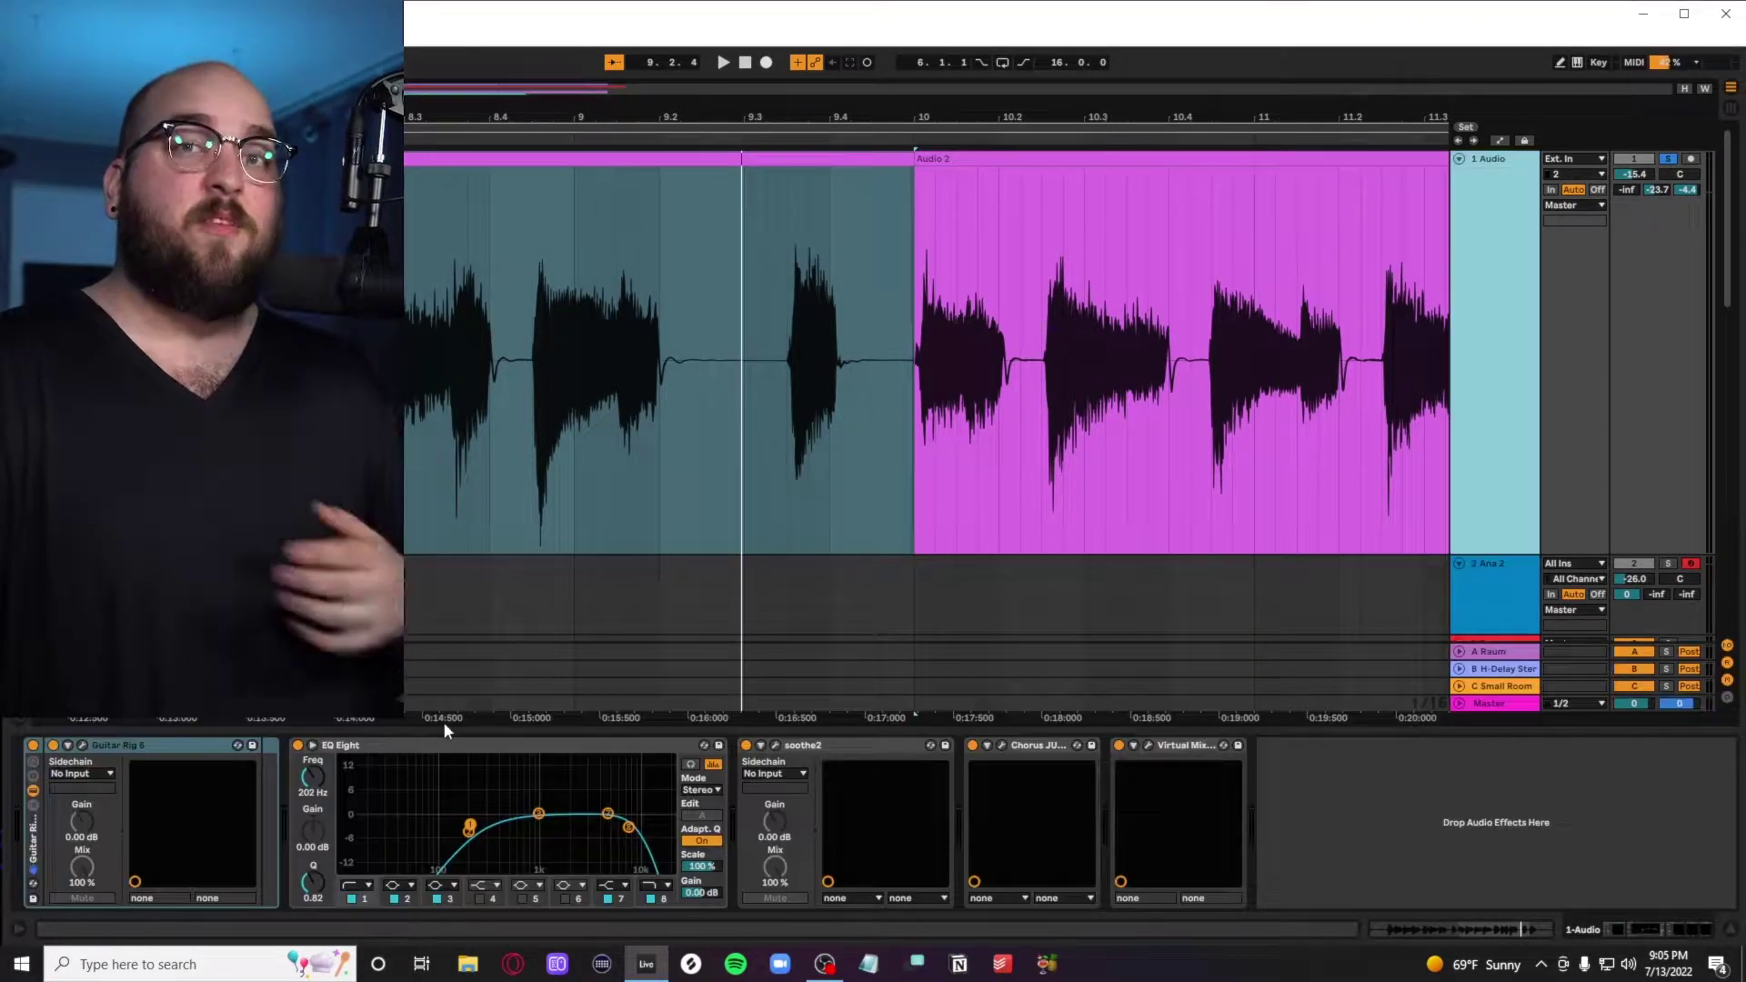
{"action": "left_click", "coordinate": [83, 745]}
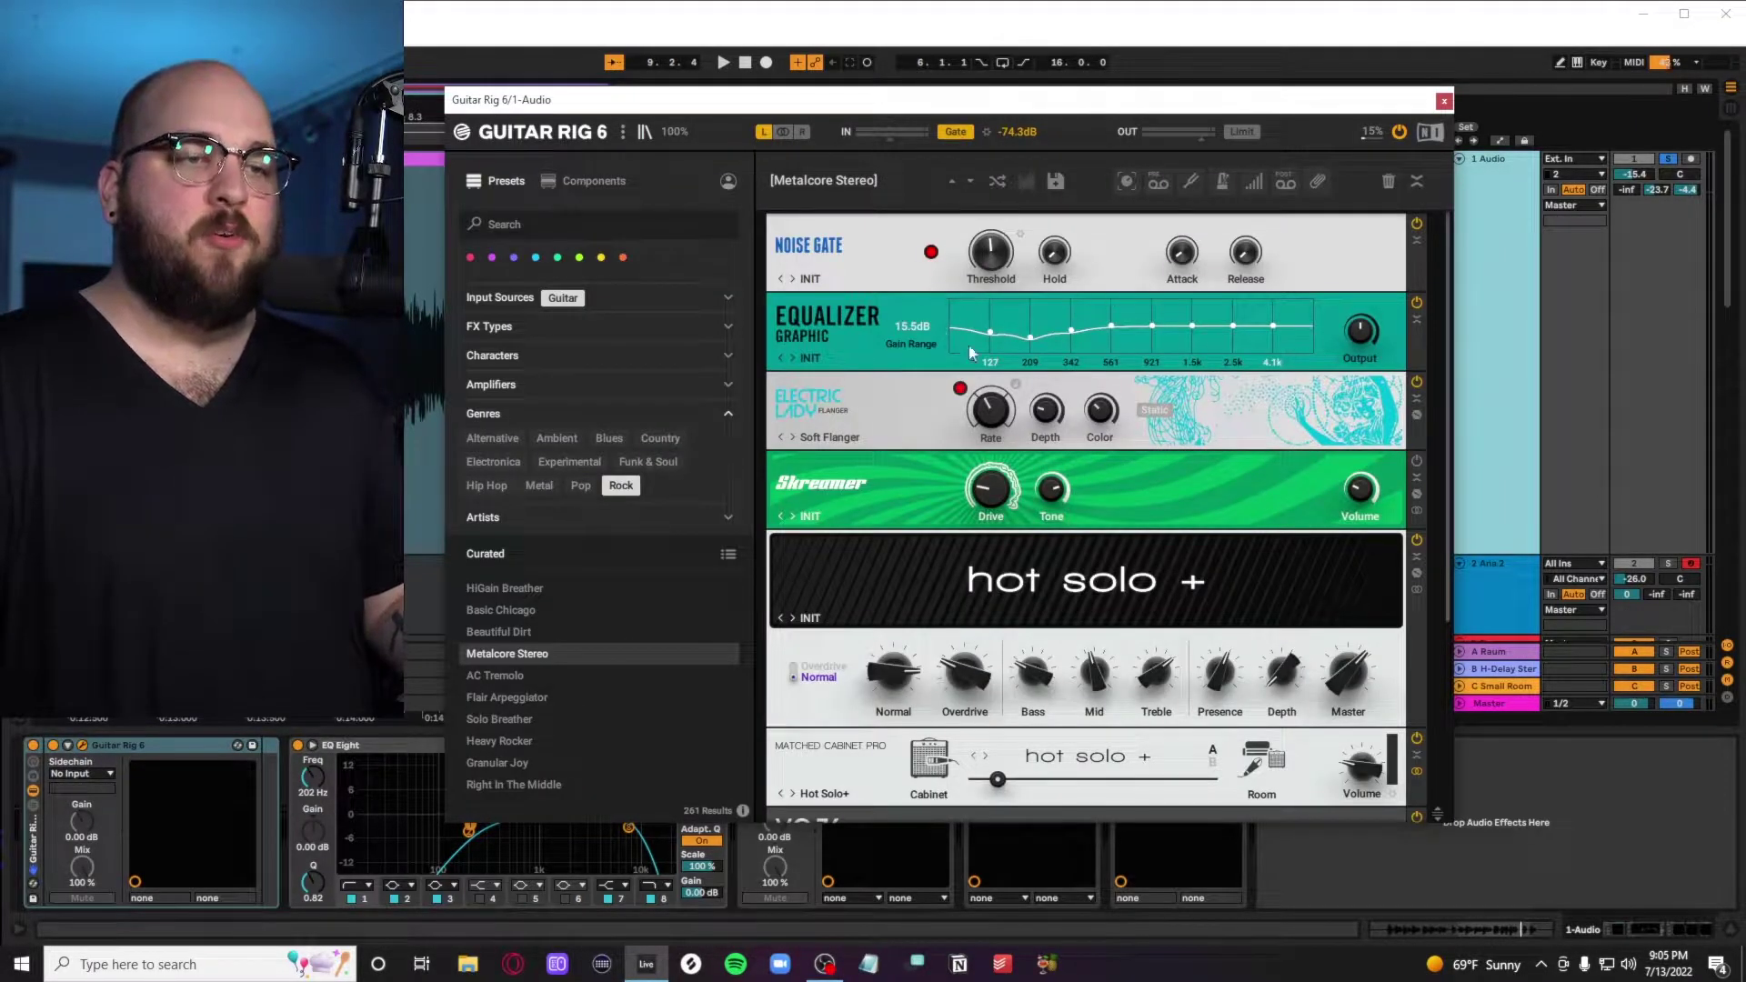
{"action": "key", "text": "space"}
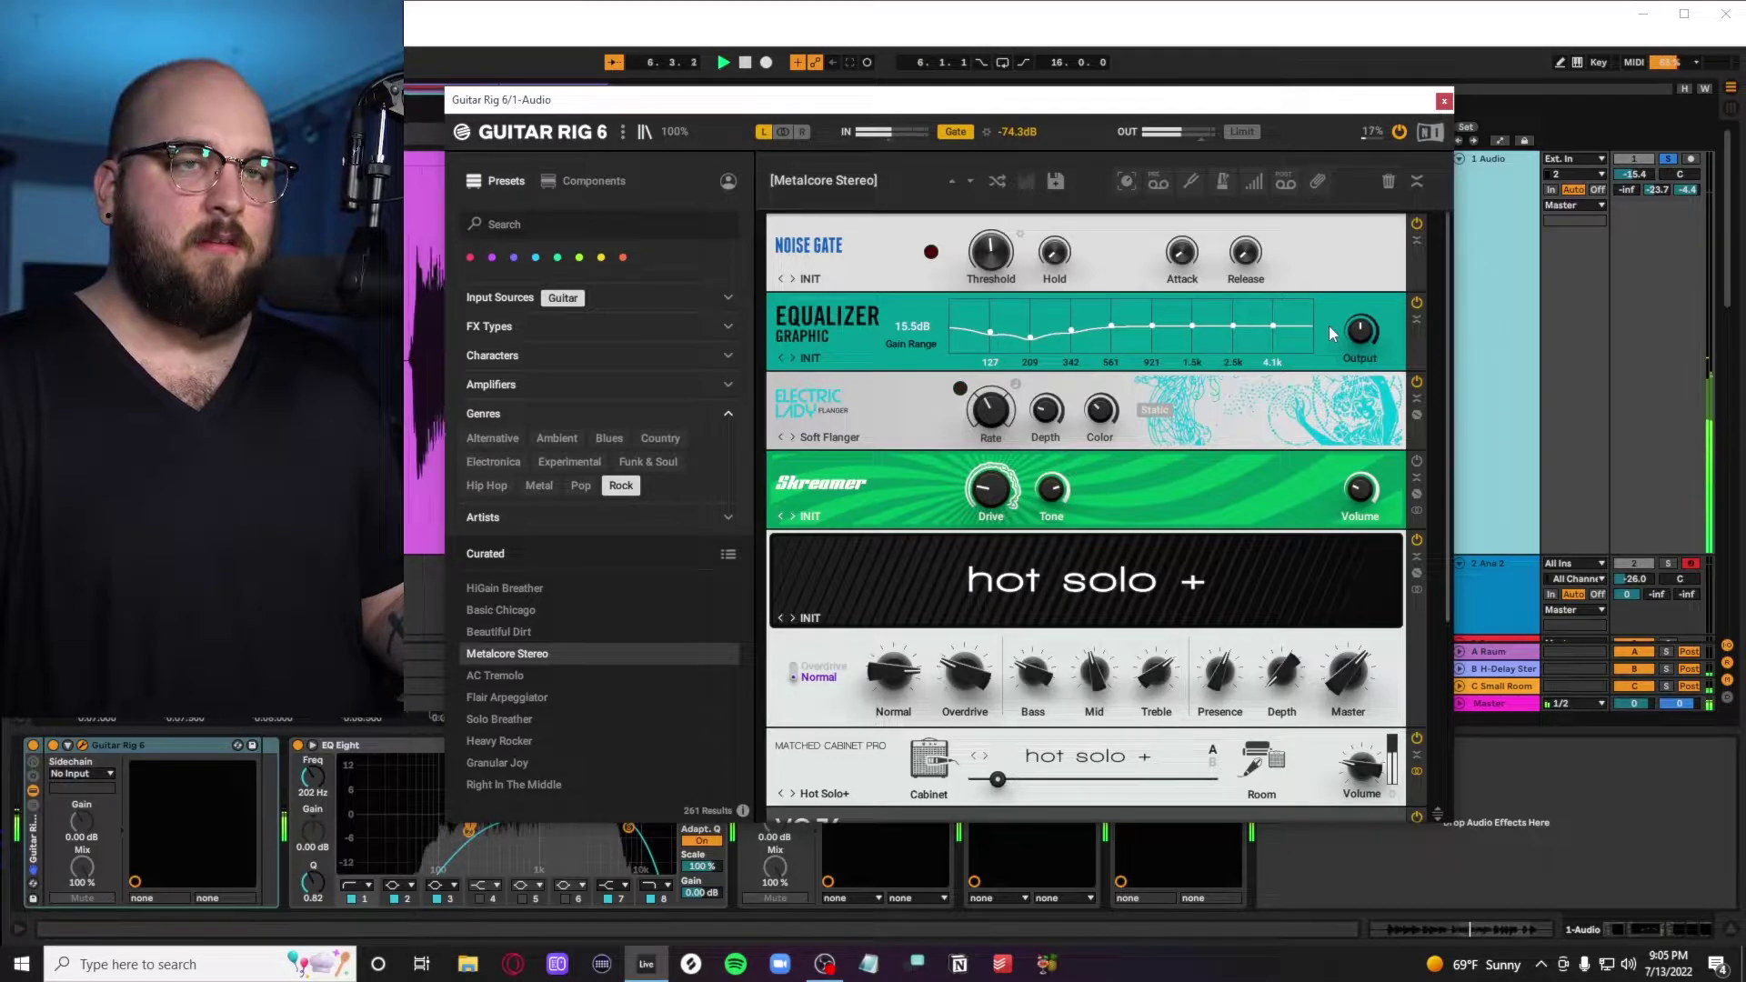
{"action": "left_click_drag", "start_coordinate": [909, 109], "coordinate": [819, 0]}
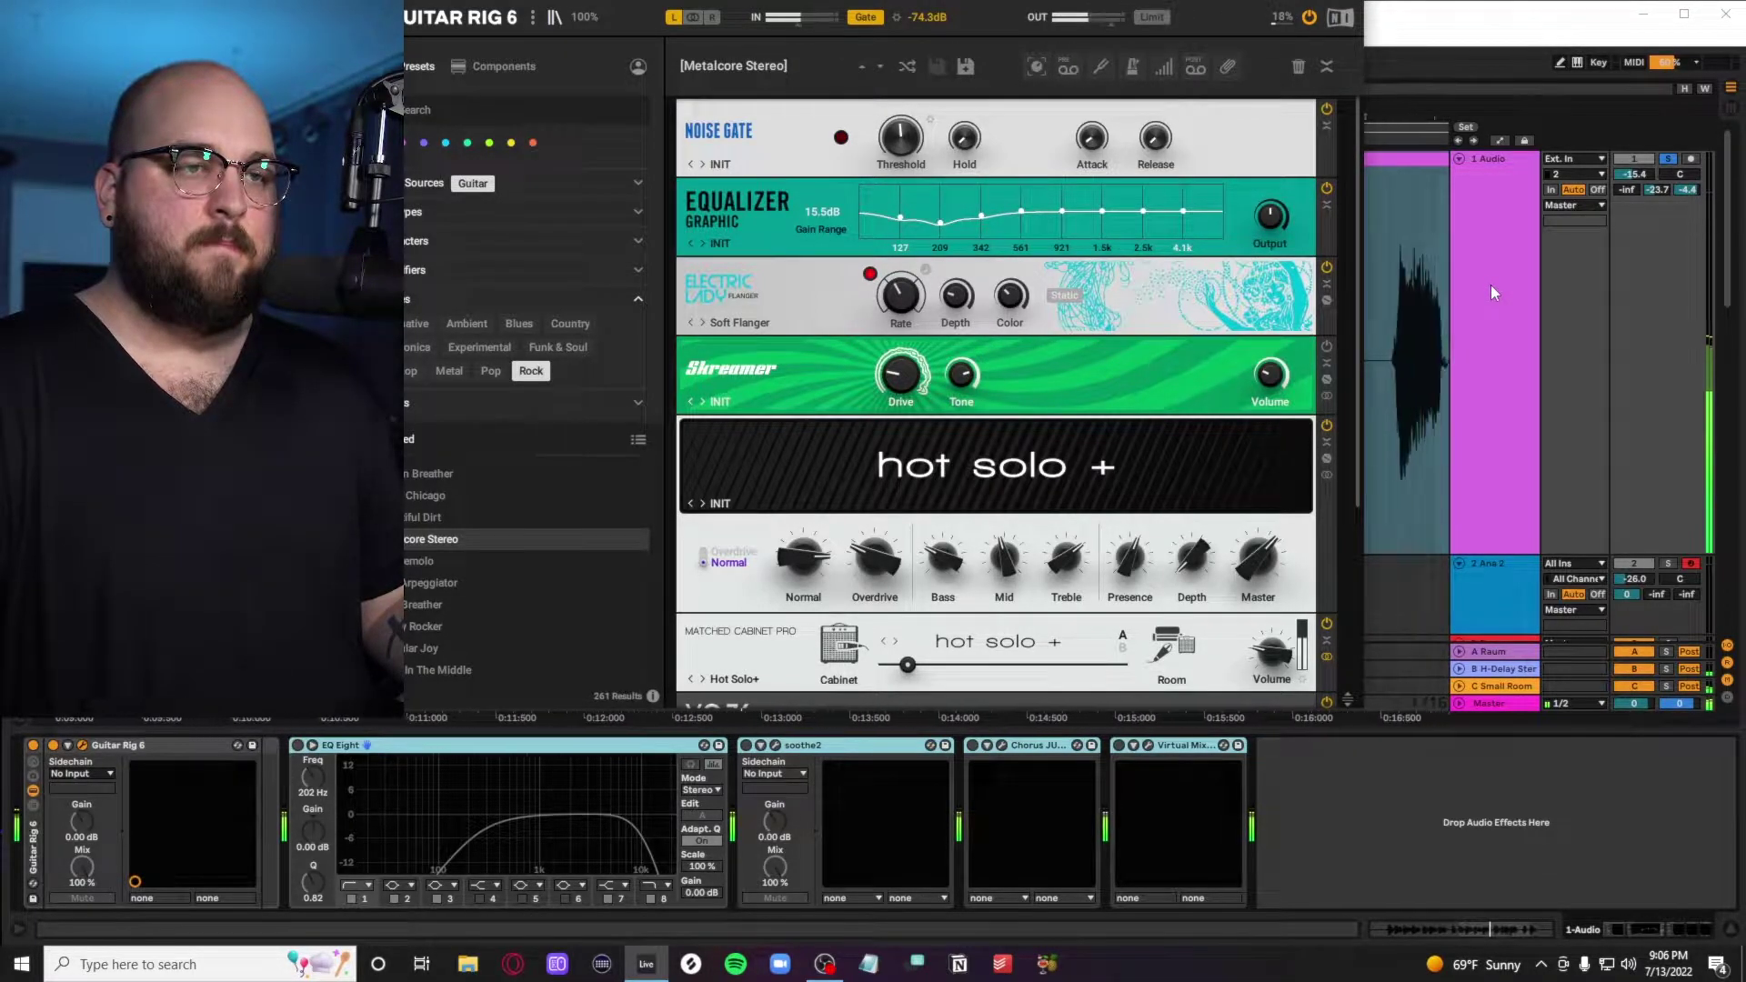
Compare the sound with the Electric Lady flanger toggled, and examine the rig's graphic equalizer, flanger and Noise Gate threshold
{"action": "left_click", "coordinate": [1326, 268]}
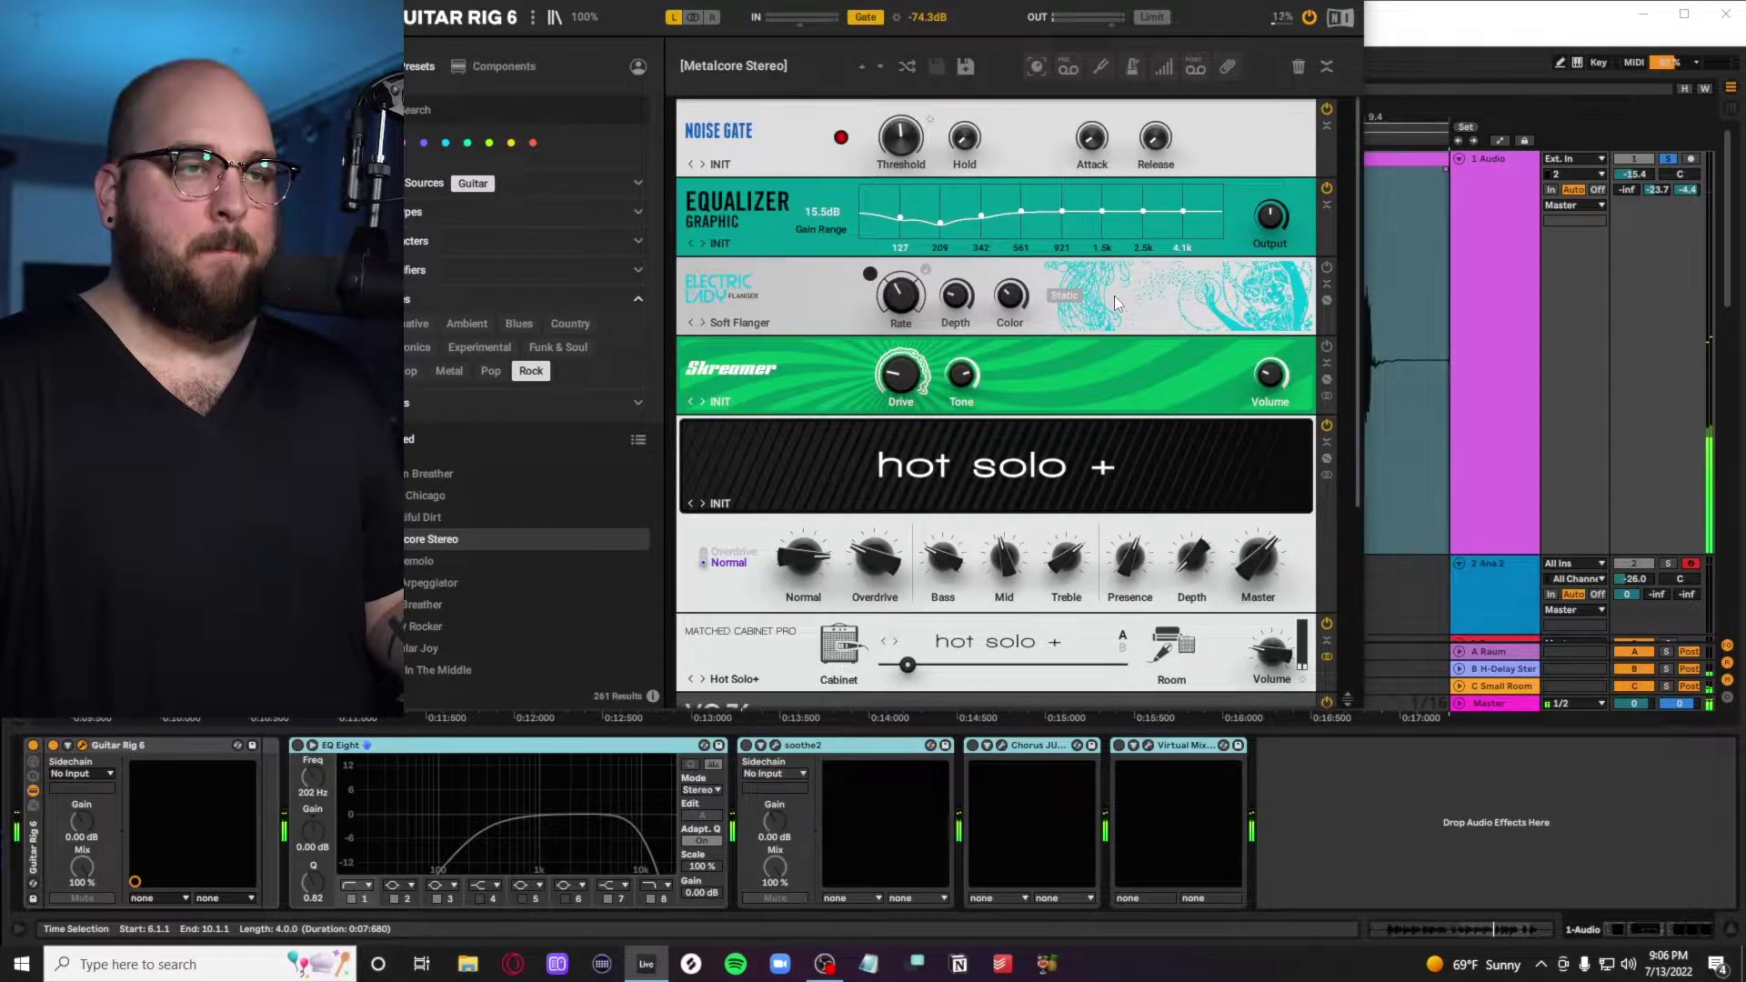
{"action": "left_click", "coordinate": [774, 244]}
{"action": "left_click", "coordinate": [772, 214]}
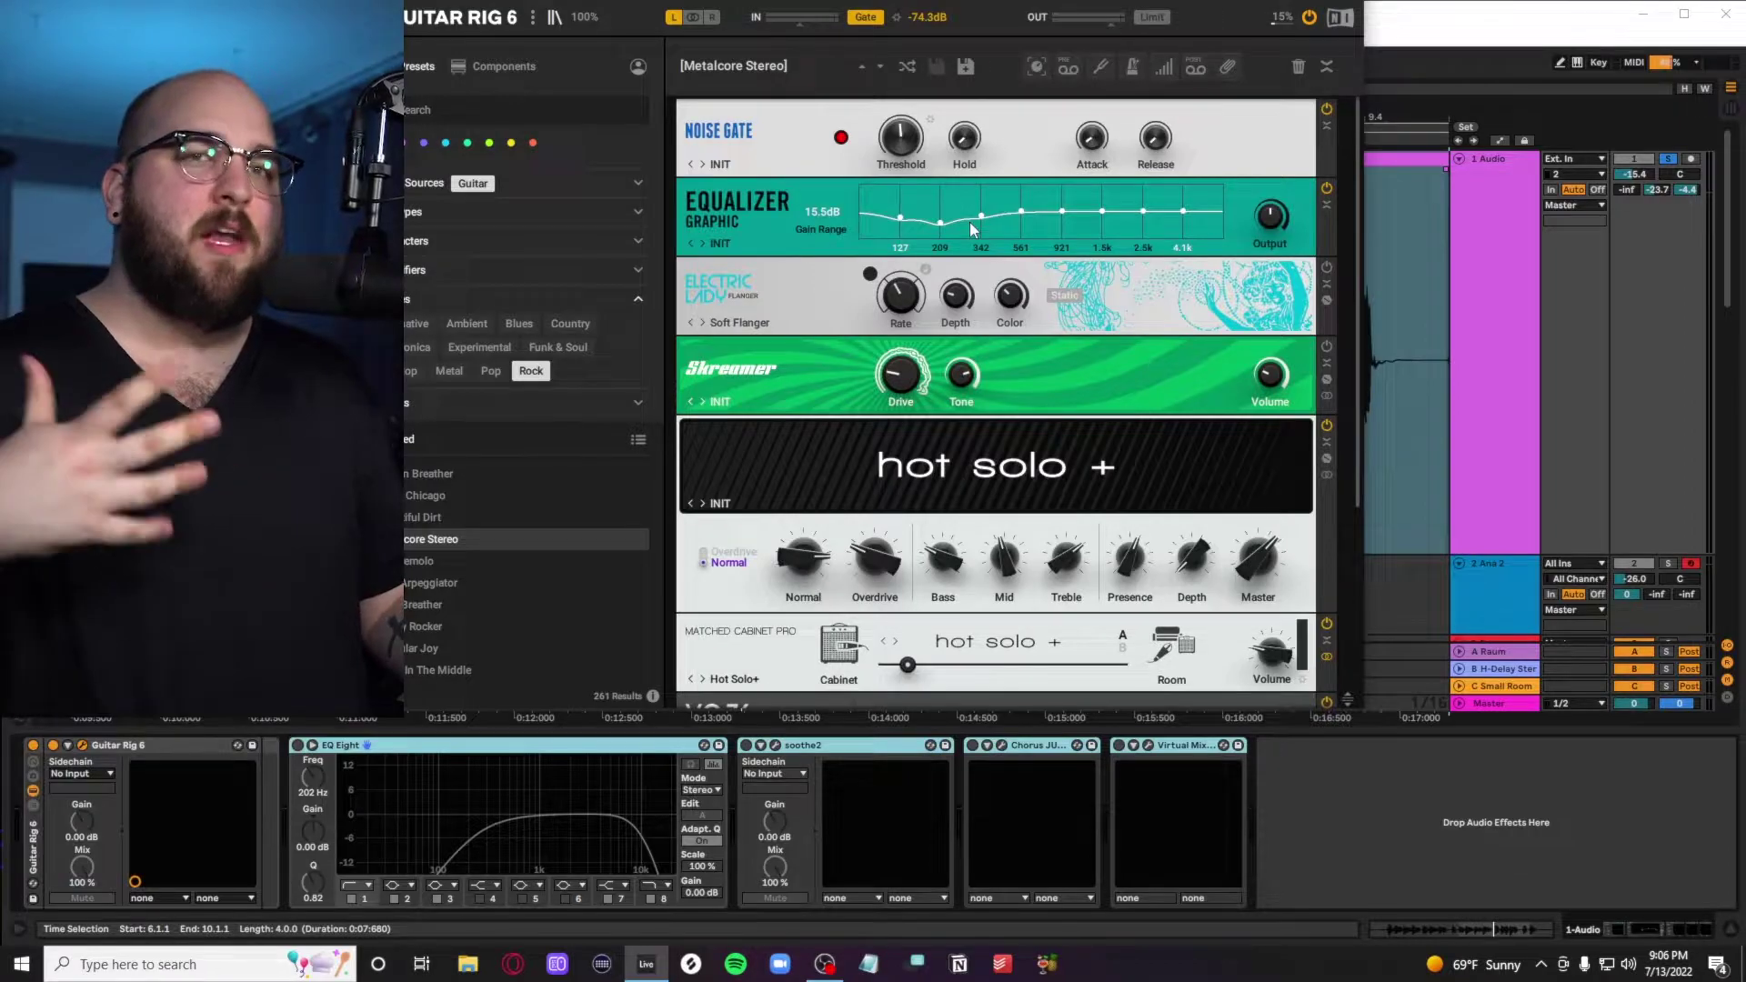
{"action": "left_click", "coordinate": [766, 309]}
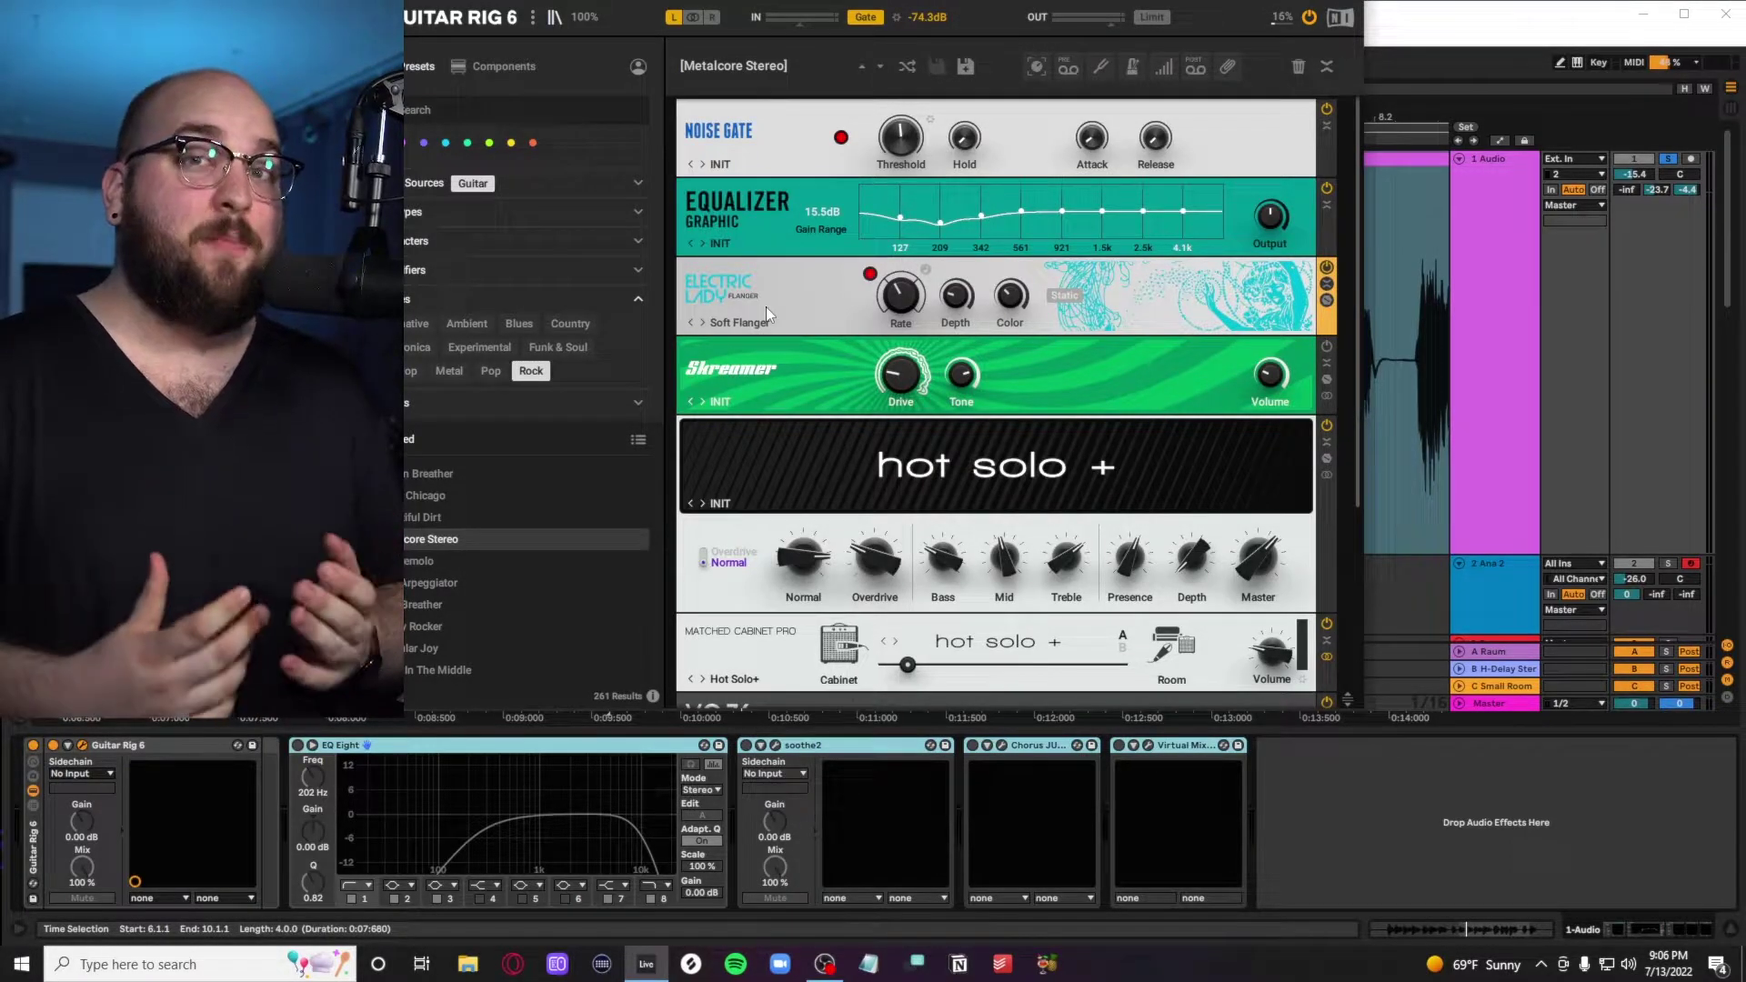
{"action": "left_click_drag", "start_coordinate": [766, 307], "coordinate": [742, 245]}
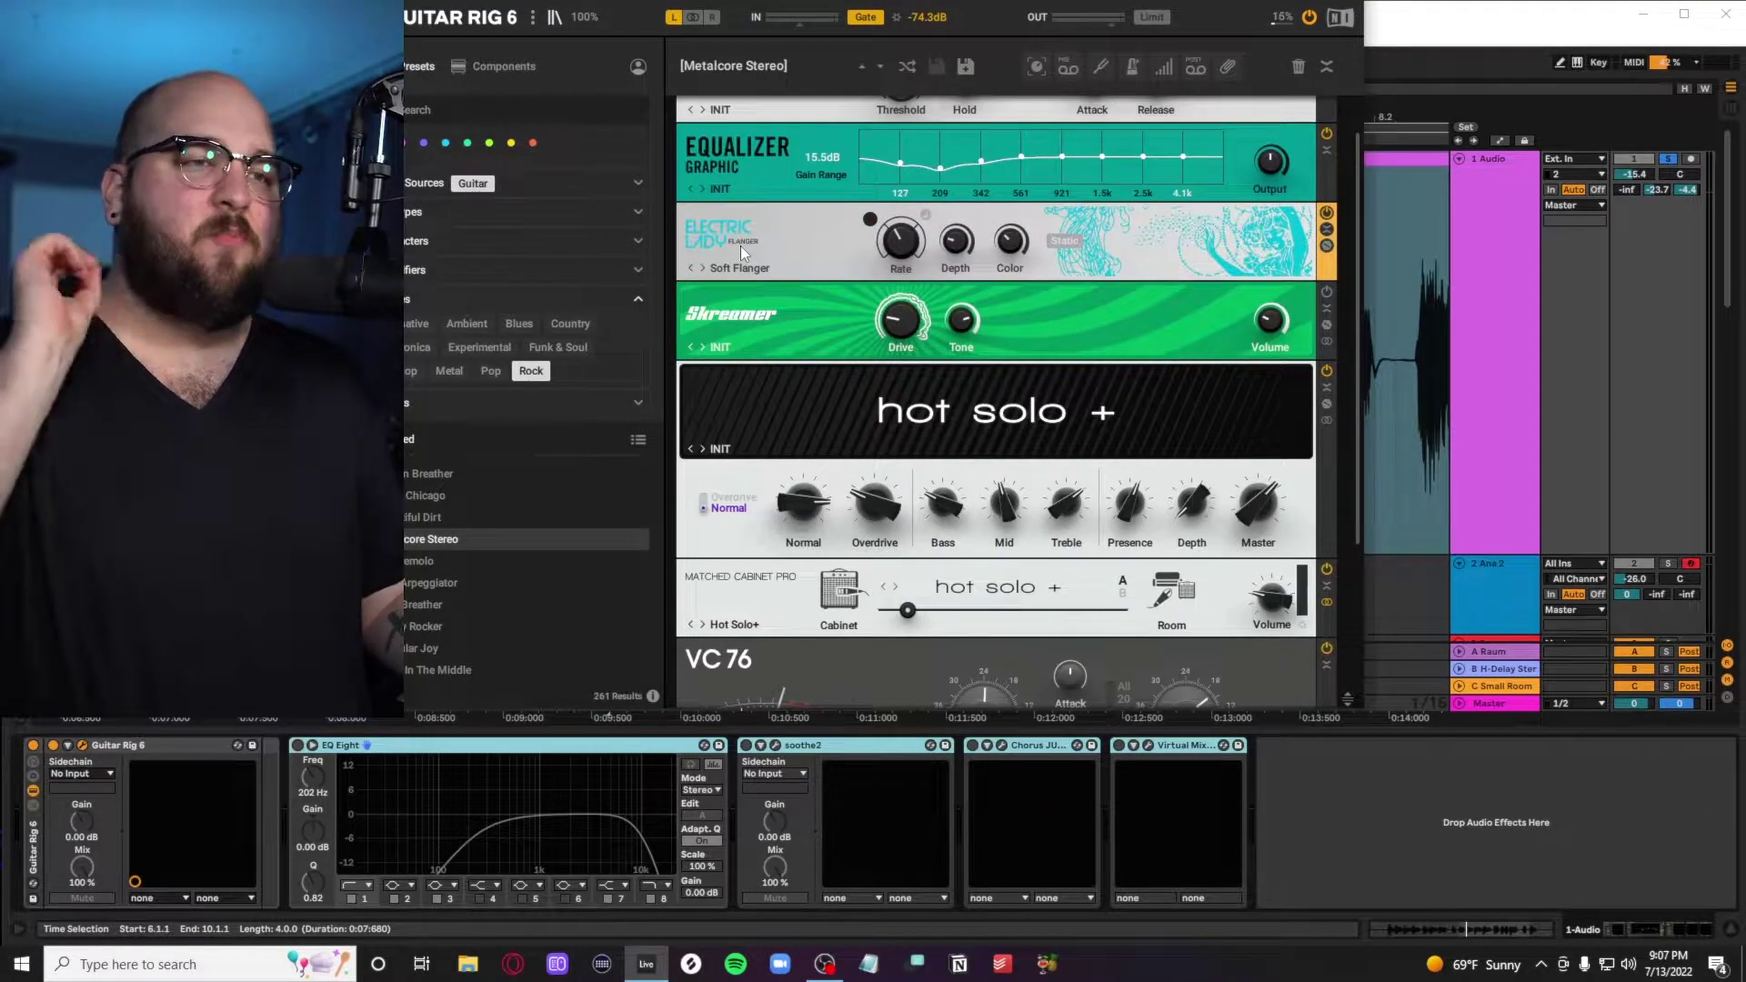
{"action": "scroll", "coordinate": [740, 246], "scroll_direction": "up", "scroll_amount": 2}
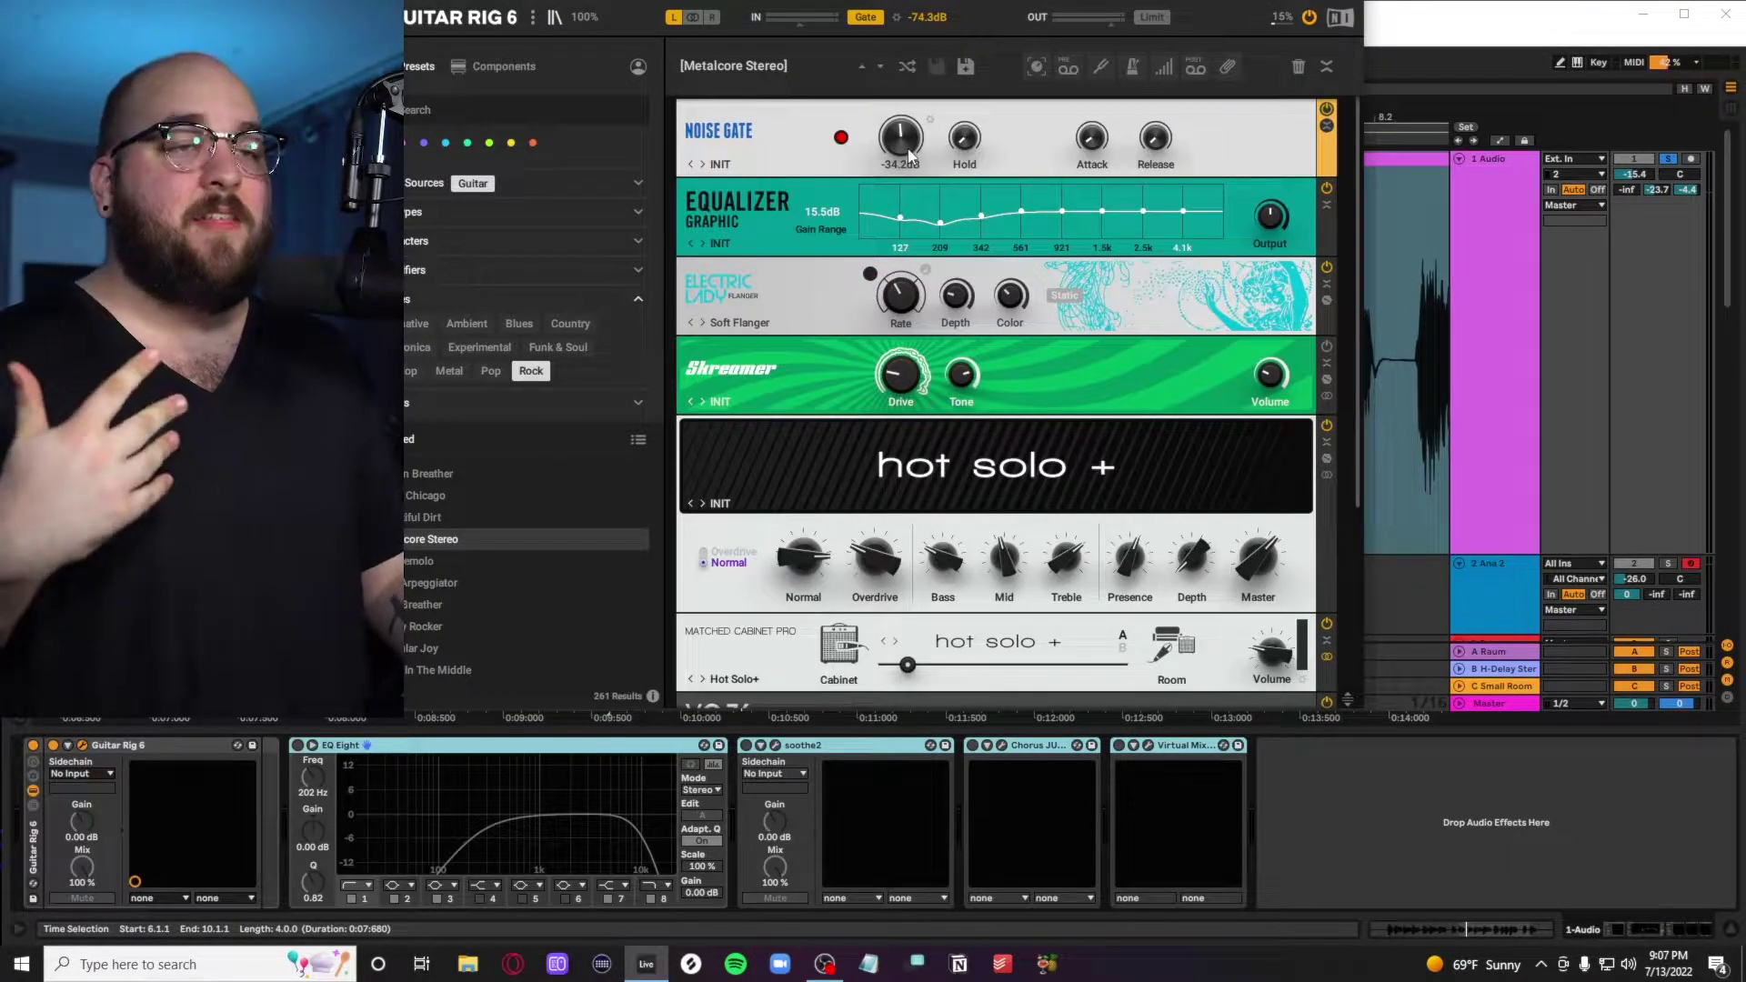
{"action": "mouse_move", "coordinate": [909, 156]}
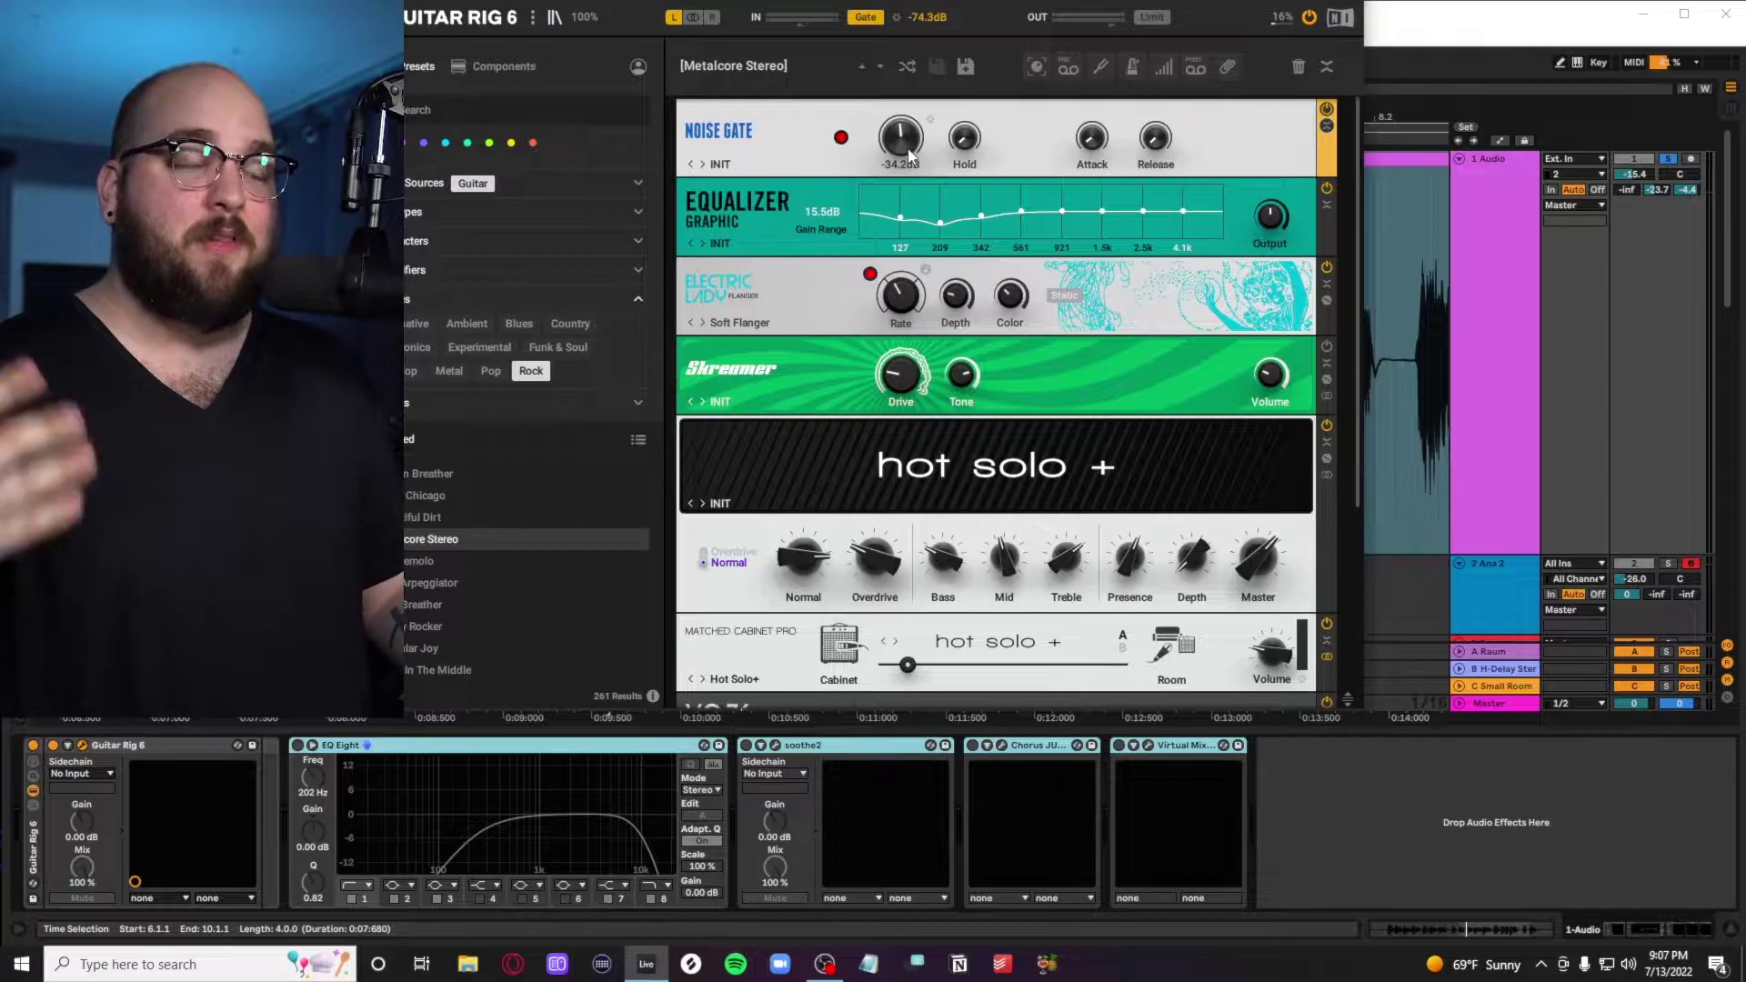
{"action": "scroll", "coordinate": [817, 383], "scroll_direction": "down", "scroll_amount": 1}
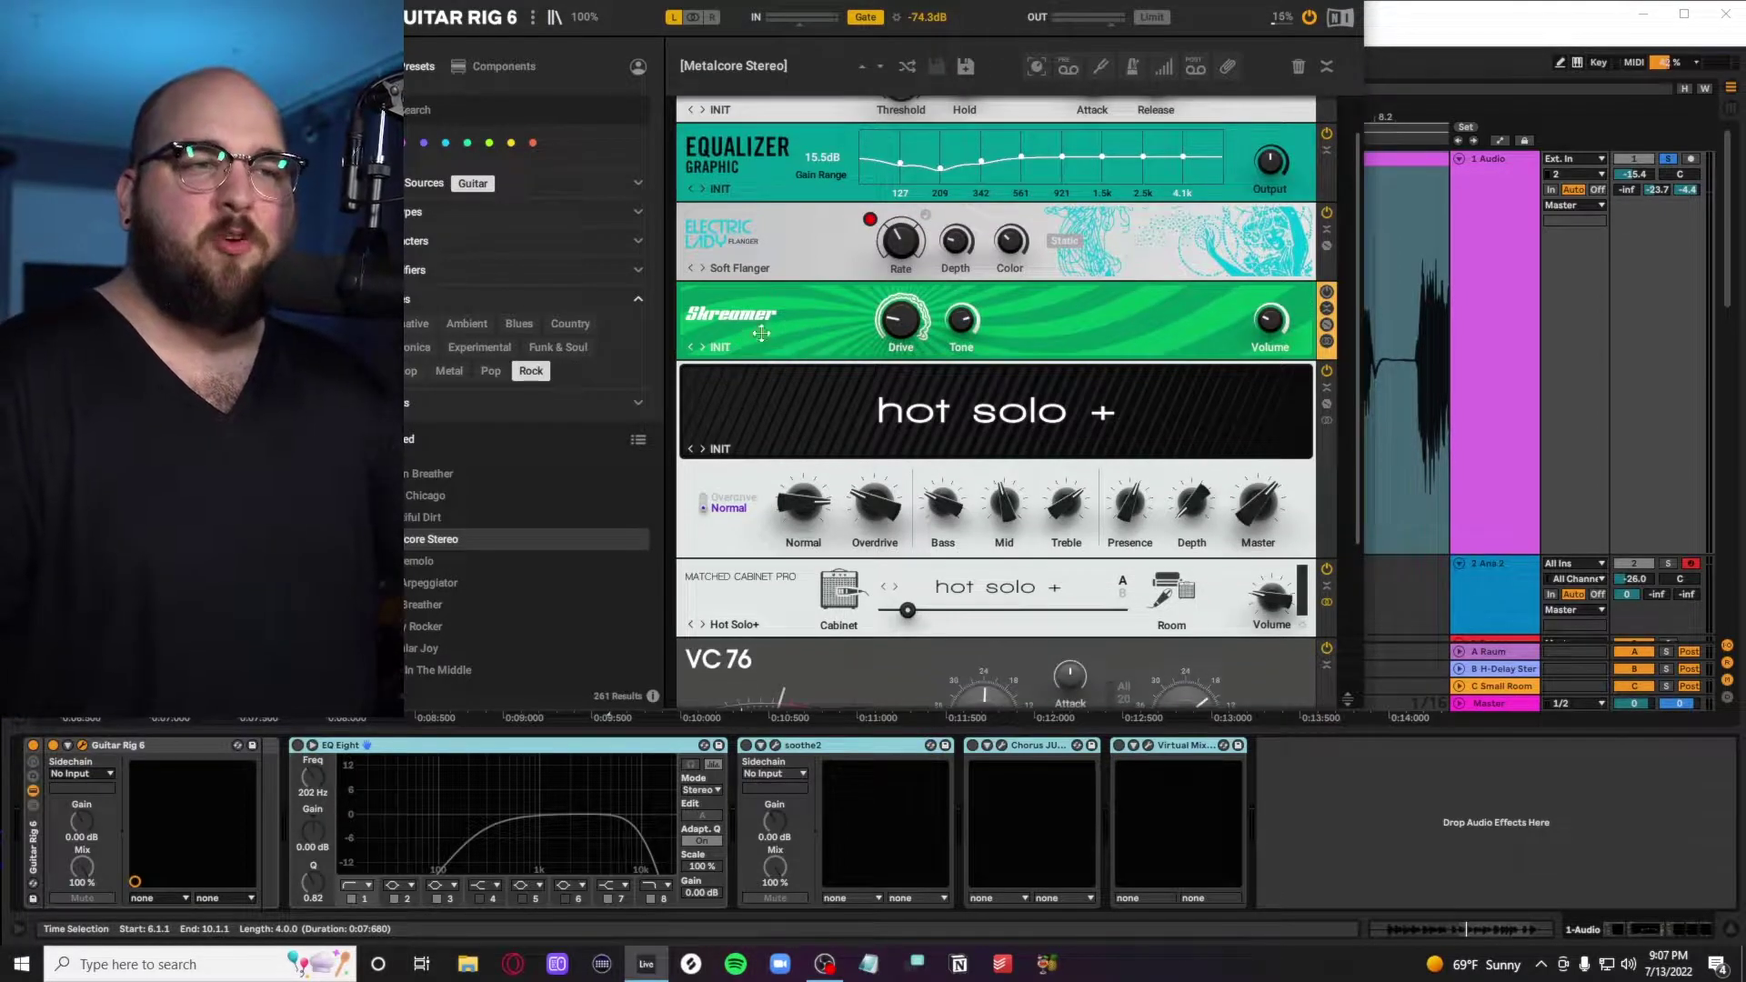
Examine the hot solo + amp's Depth and Bass settings and the cabinet, VC 76 and Solid EQ after it
{"action": "scroll", "coordinate": [800, 359], "scroll_direction": "down", "scroll_amount": 1}
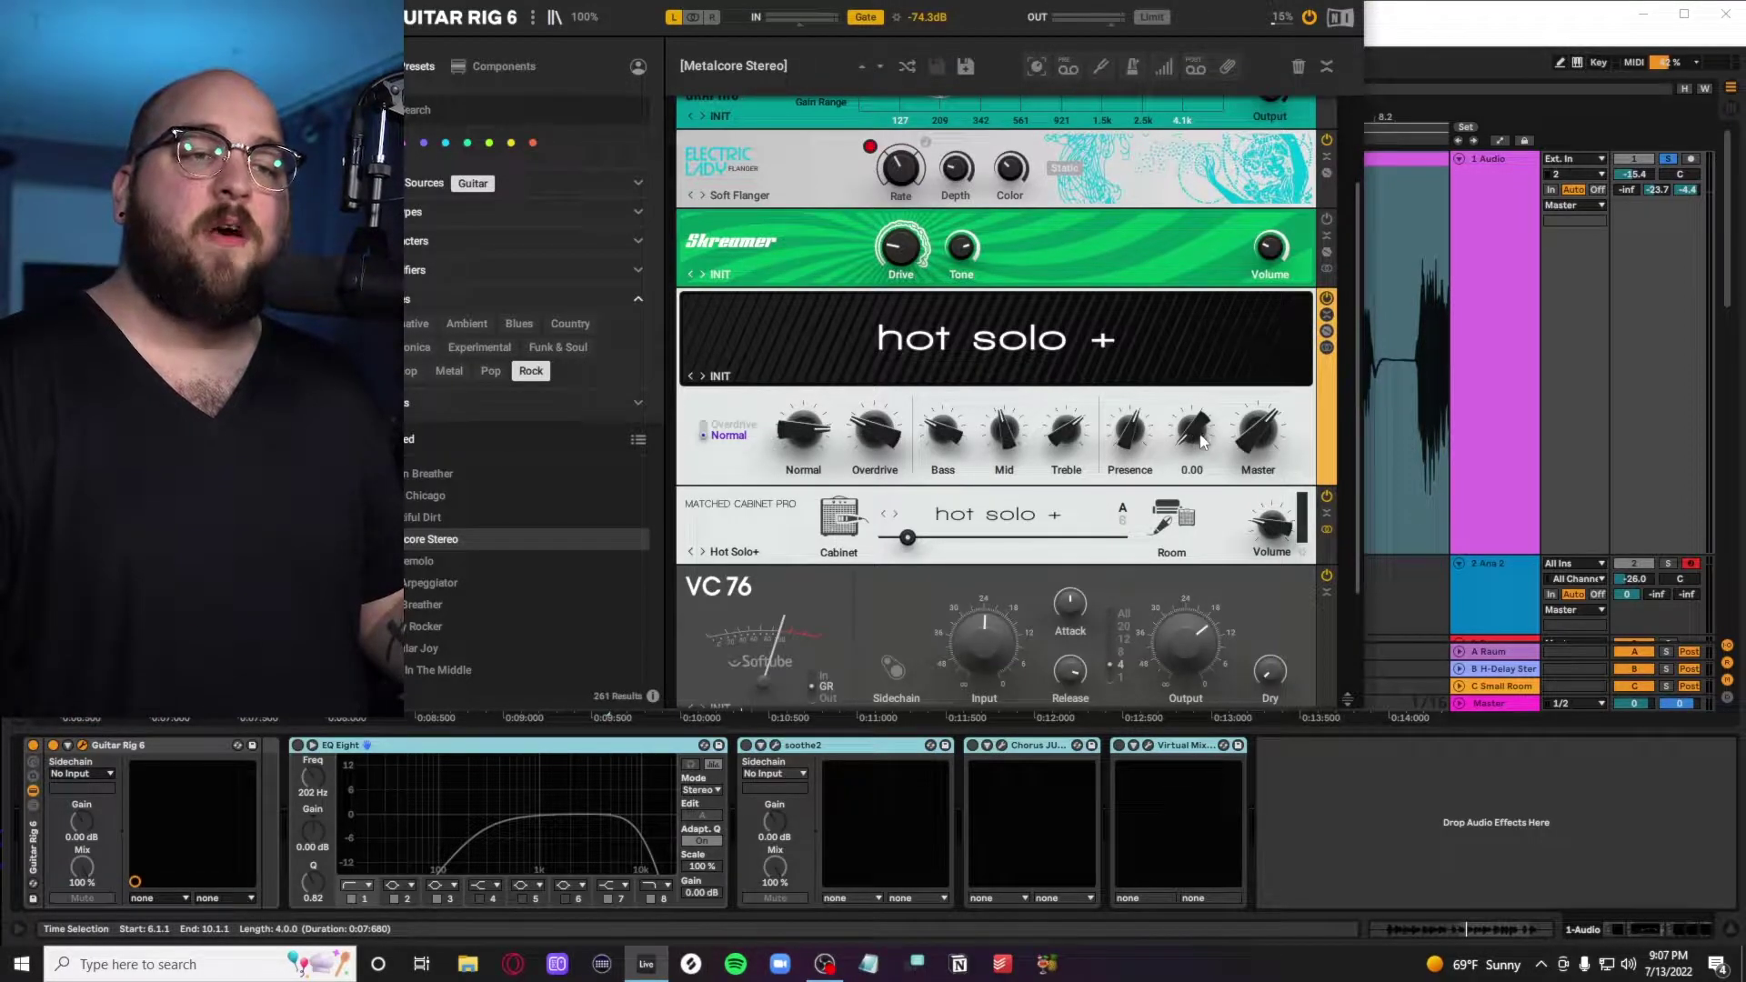
{"action": "left_click_drag", "start_coordinate": [1202, 437], "coordinate": [1202, 437]}
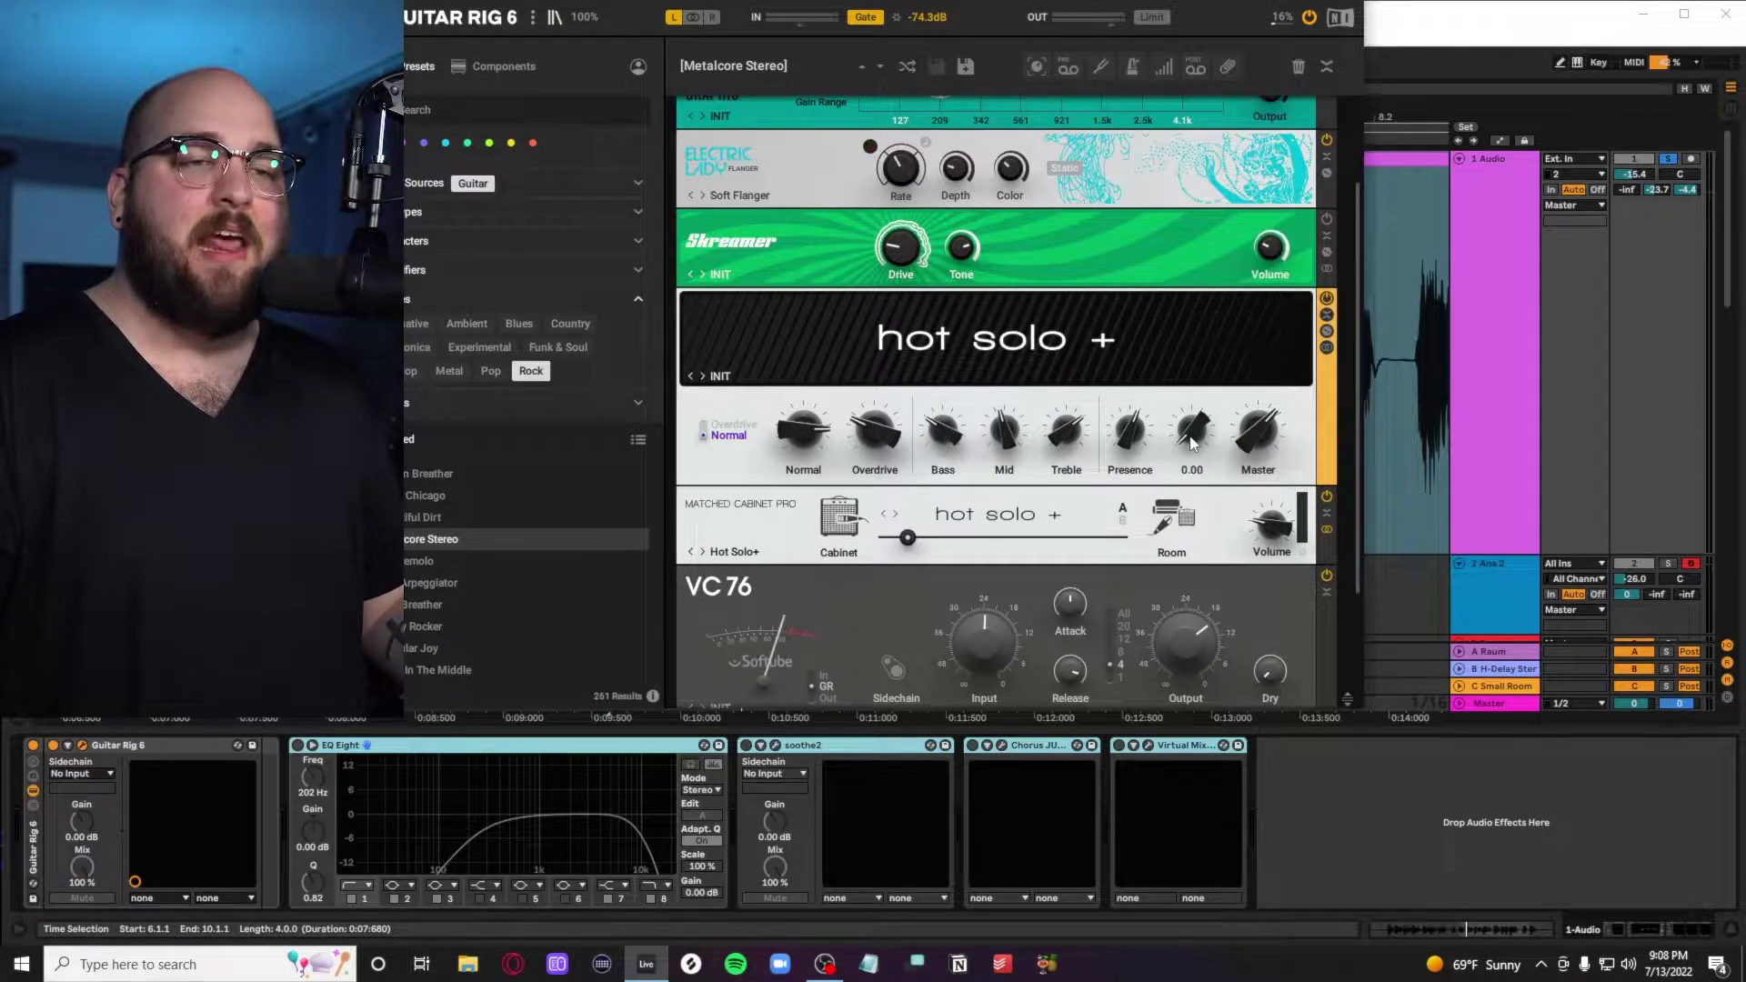
{"action": "left_click_drag", "start_coordinate": [1192, 436], "coordinate": [1192, 382]}
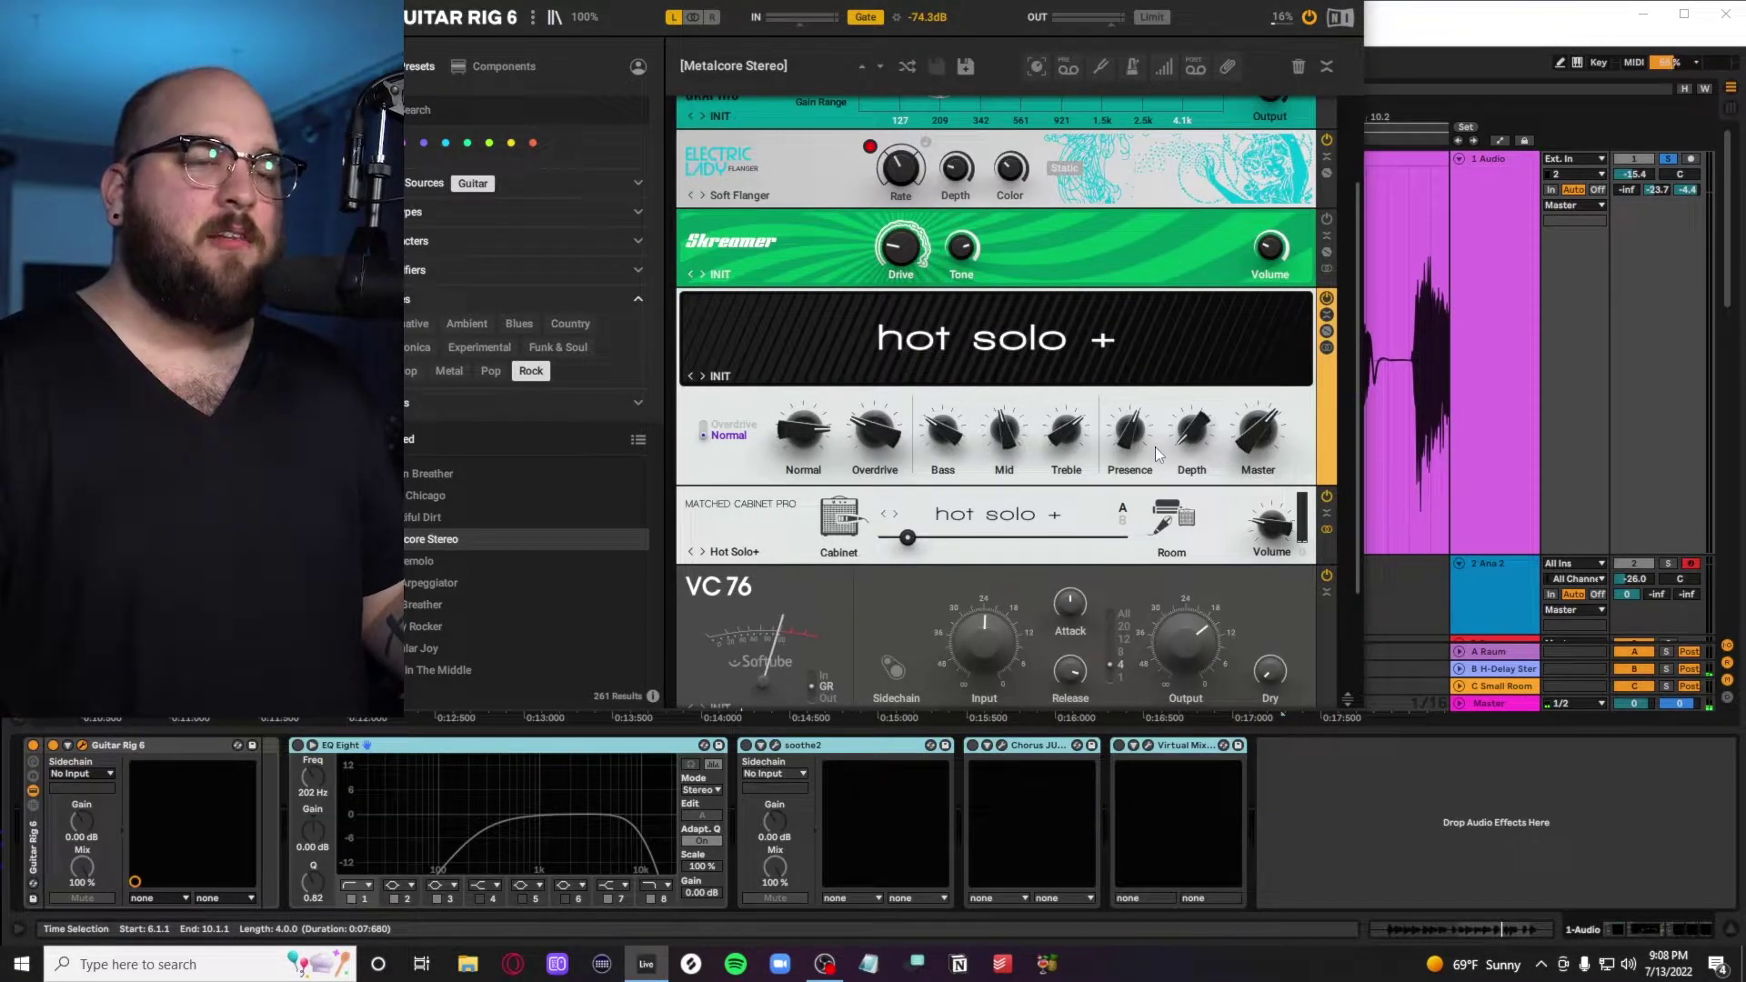
{"action": "left_click_drag", "start_coordinate": [943, 429], "coordinate": [943, 423]}
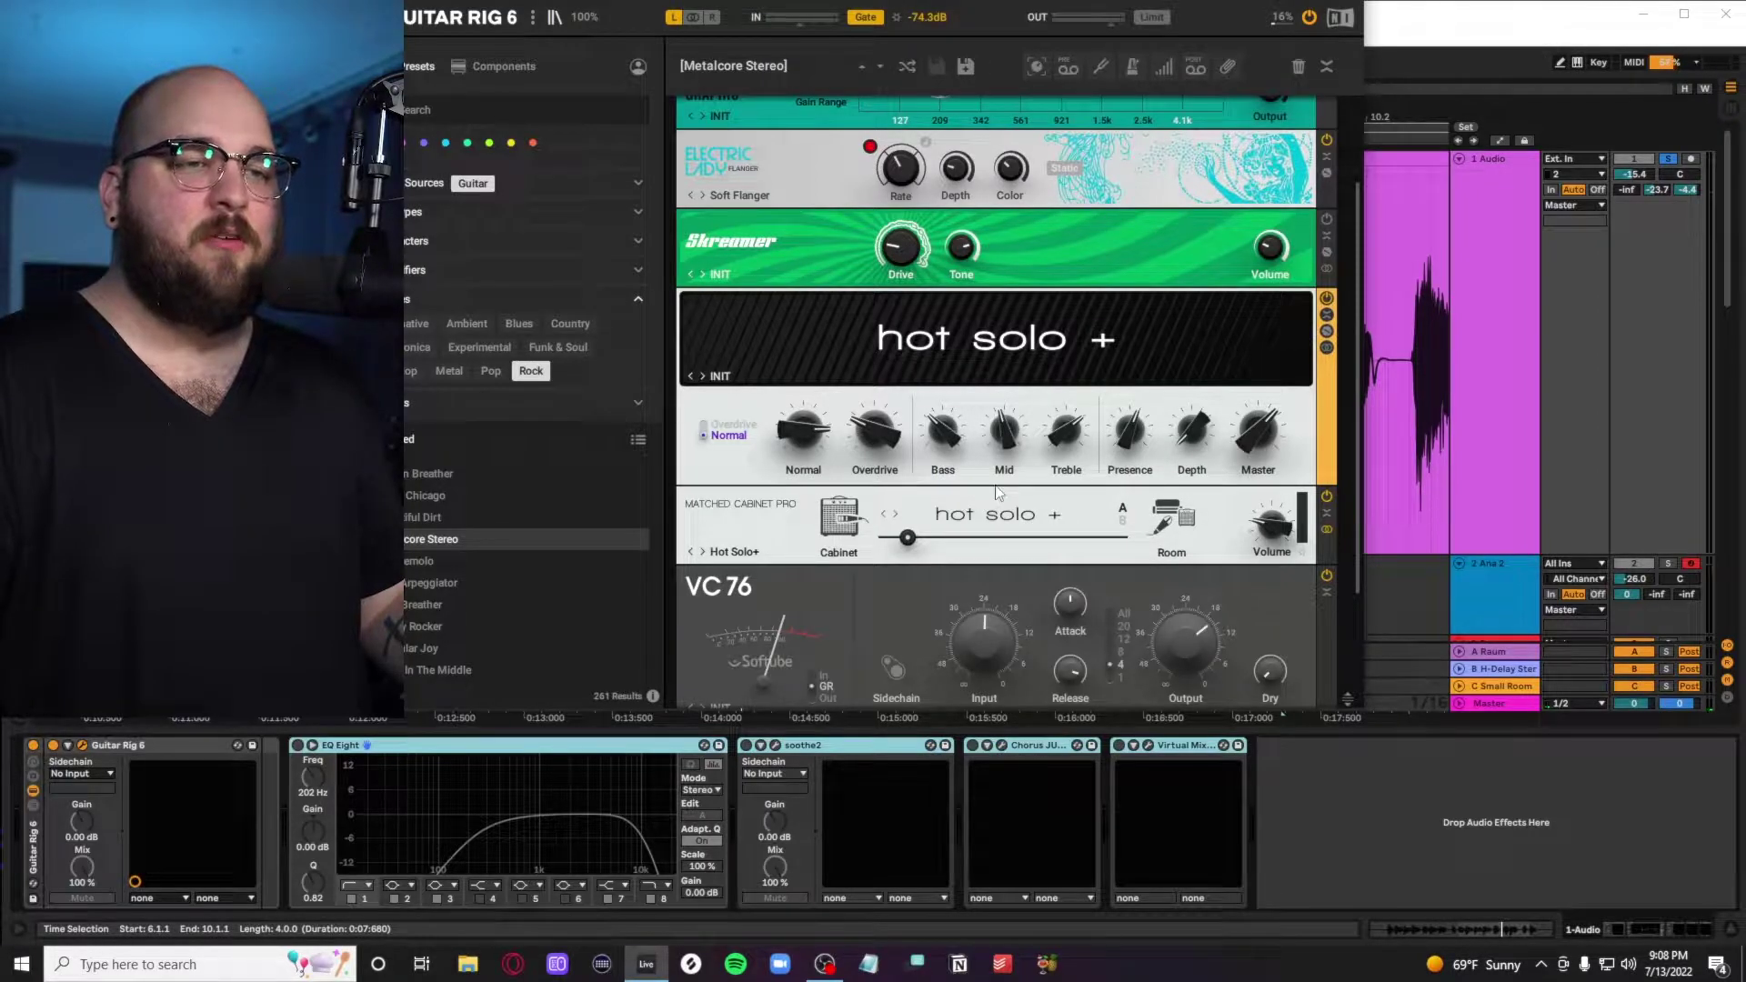
{"action": "scroll", "coordinate": [720, 513], "scroll_direction": "down", "scroll_amount": 3}
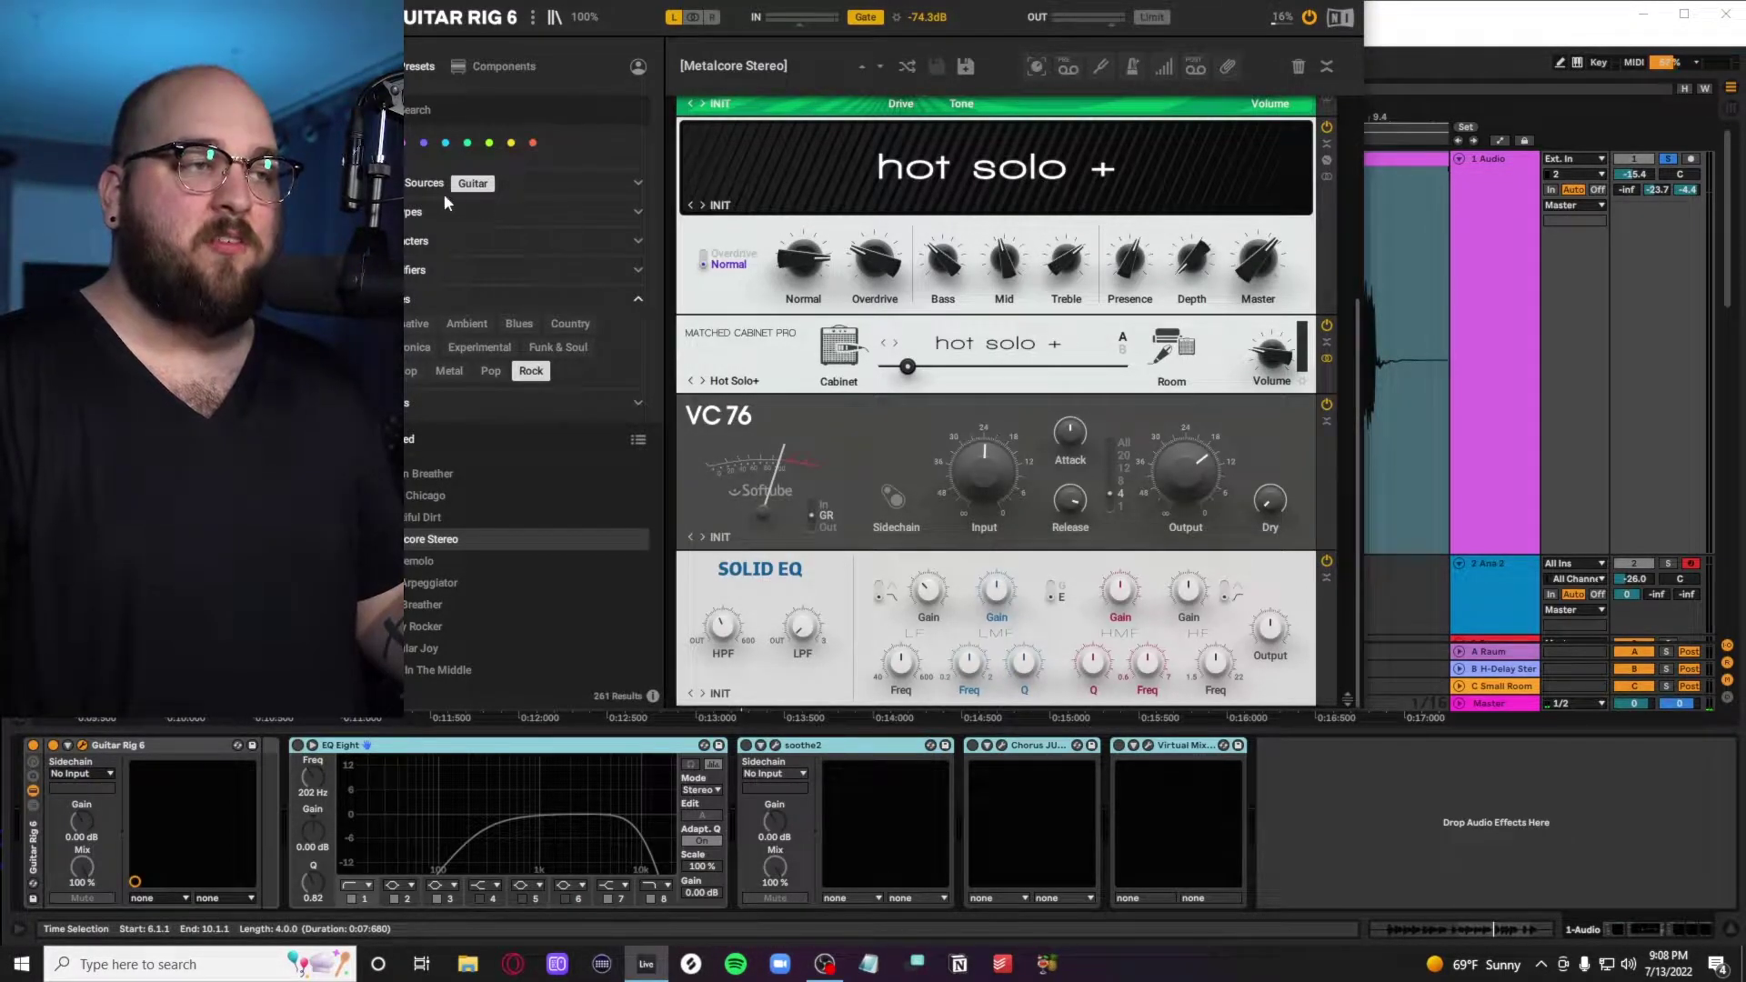
Try a VC 2A compressor between the VC 76 and the Solid EQ, and remove it from the rack
{"action": "left_click", "coordinate": [471, 70]}
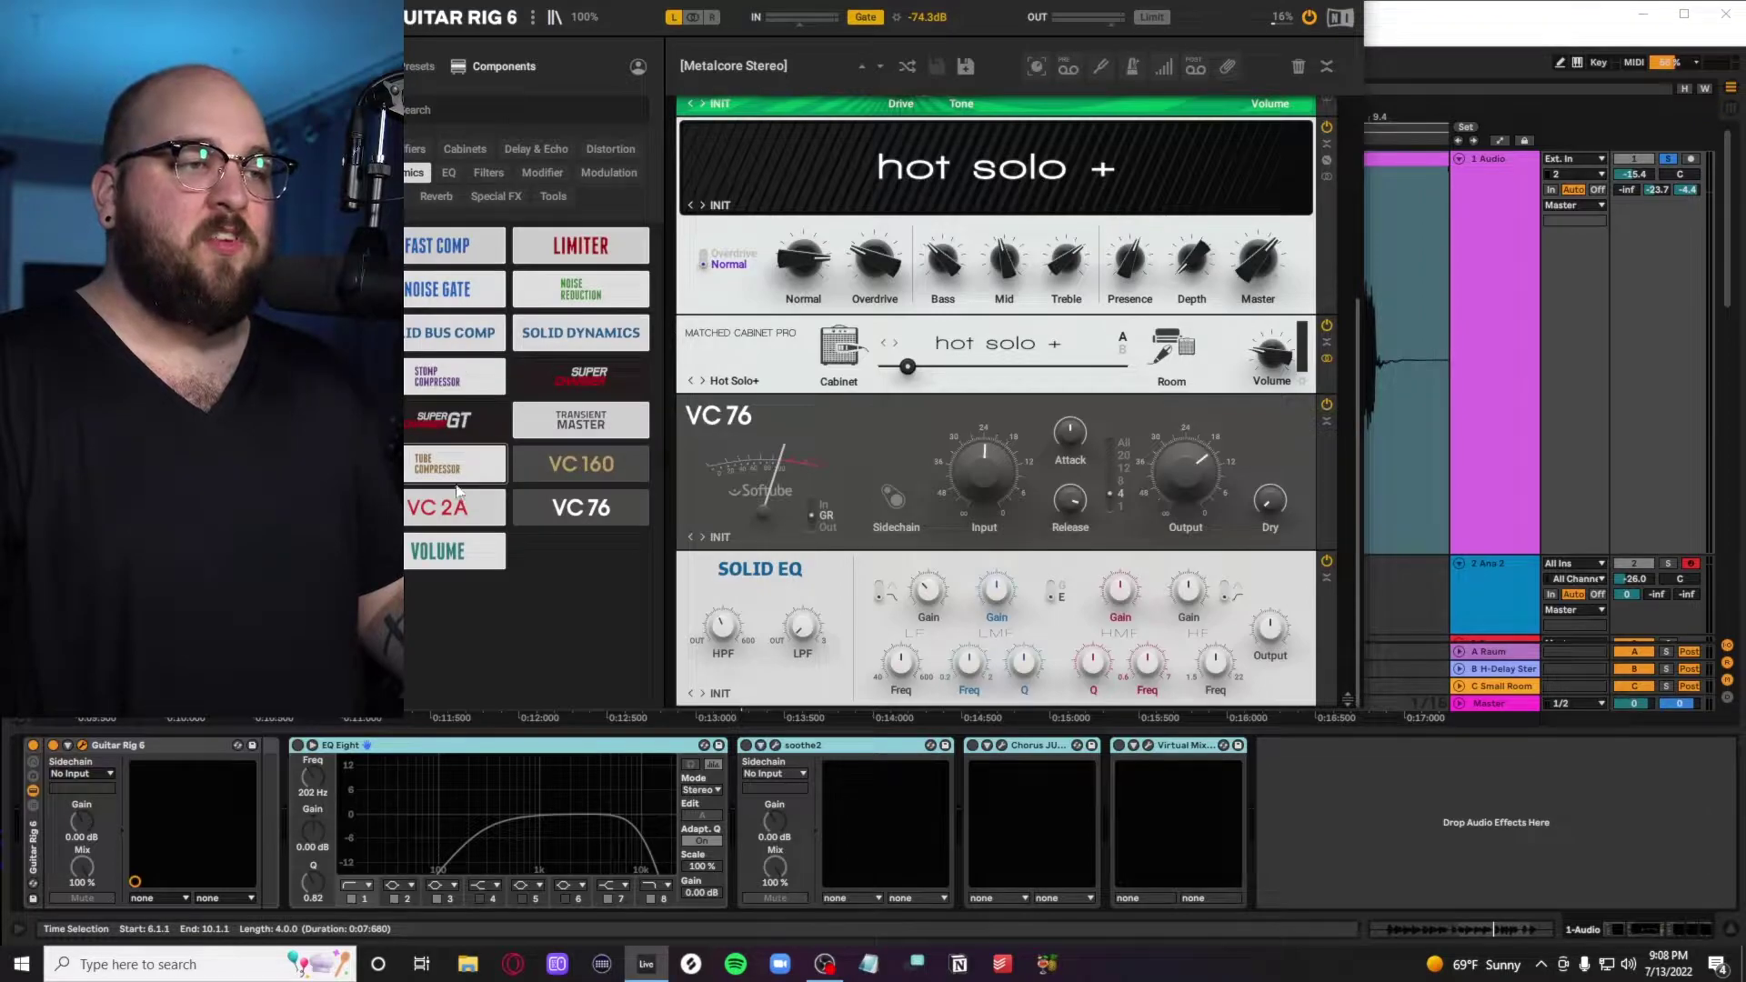
{"action": "left_click_drag", "start_coordinate": [729, 542], "coordinate": [866, 543]}
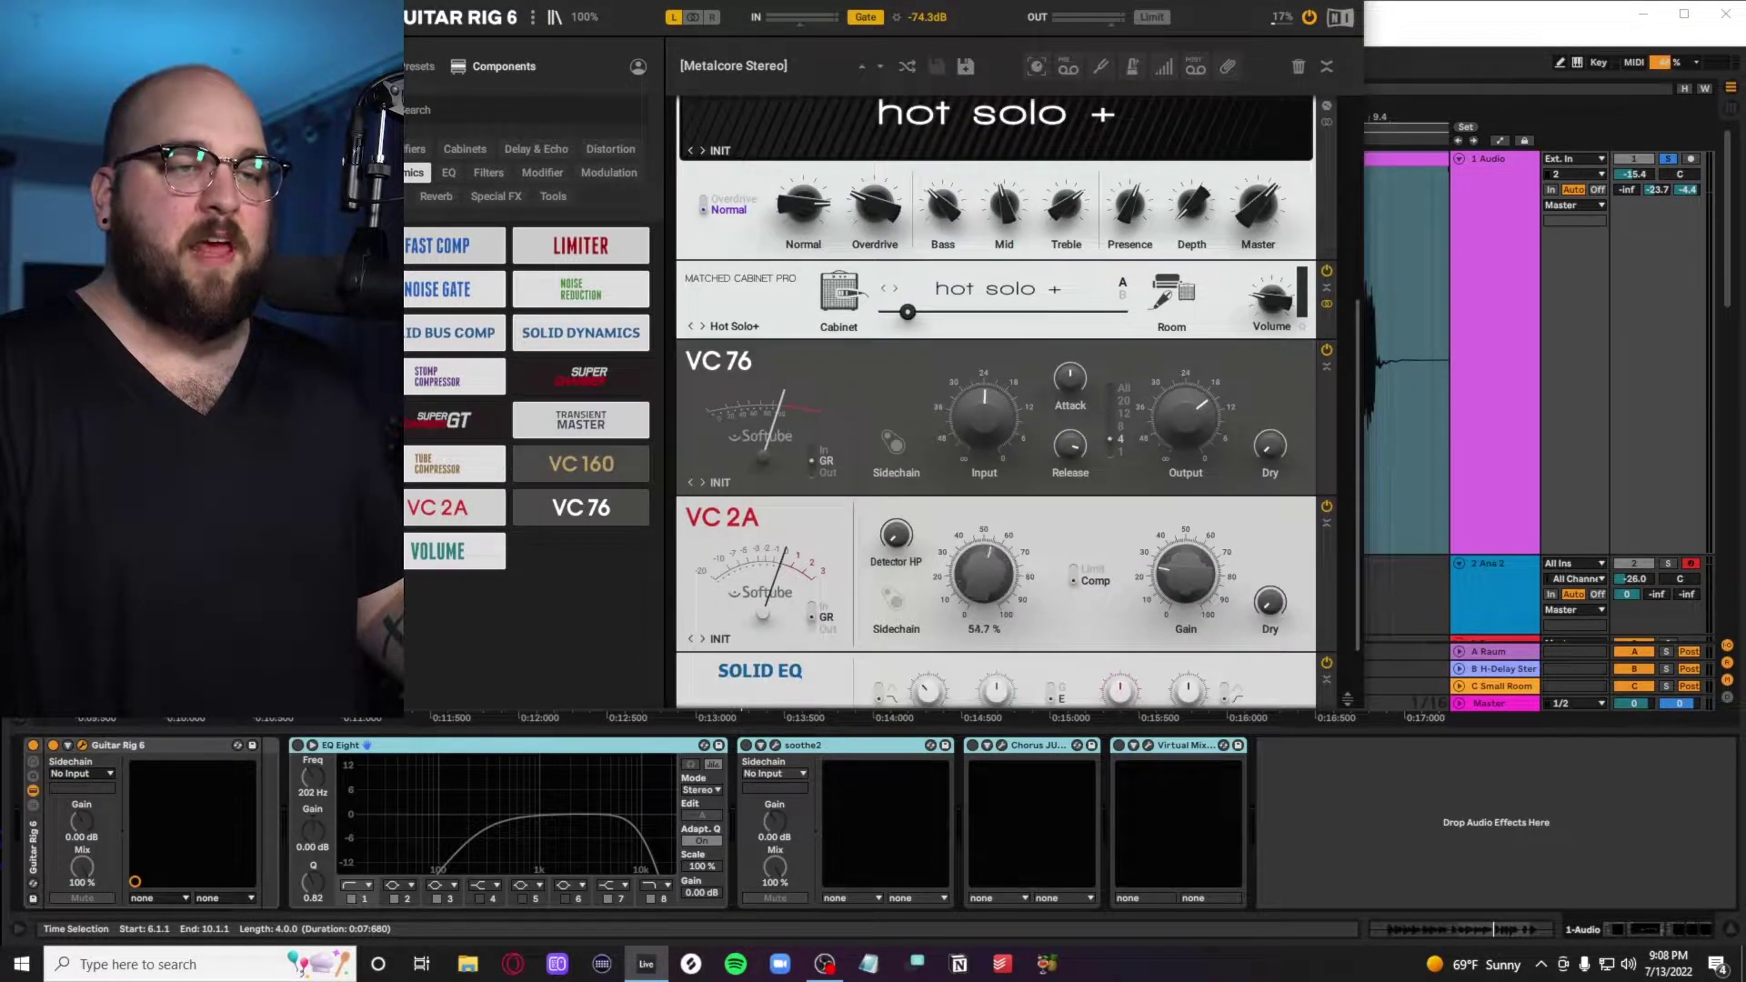
{"action": "key", "text": "Delete"}
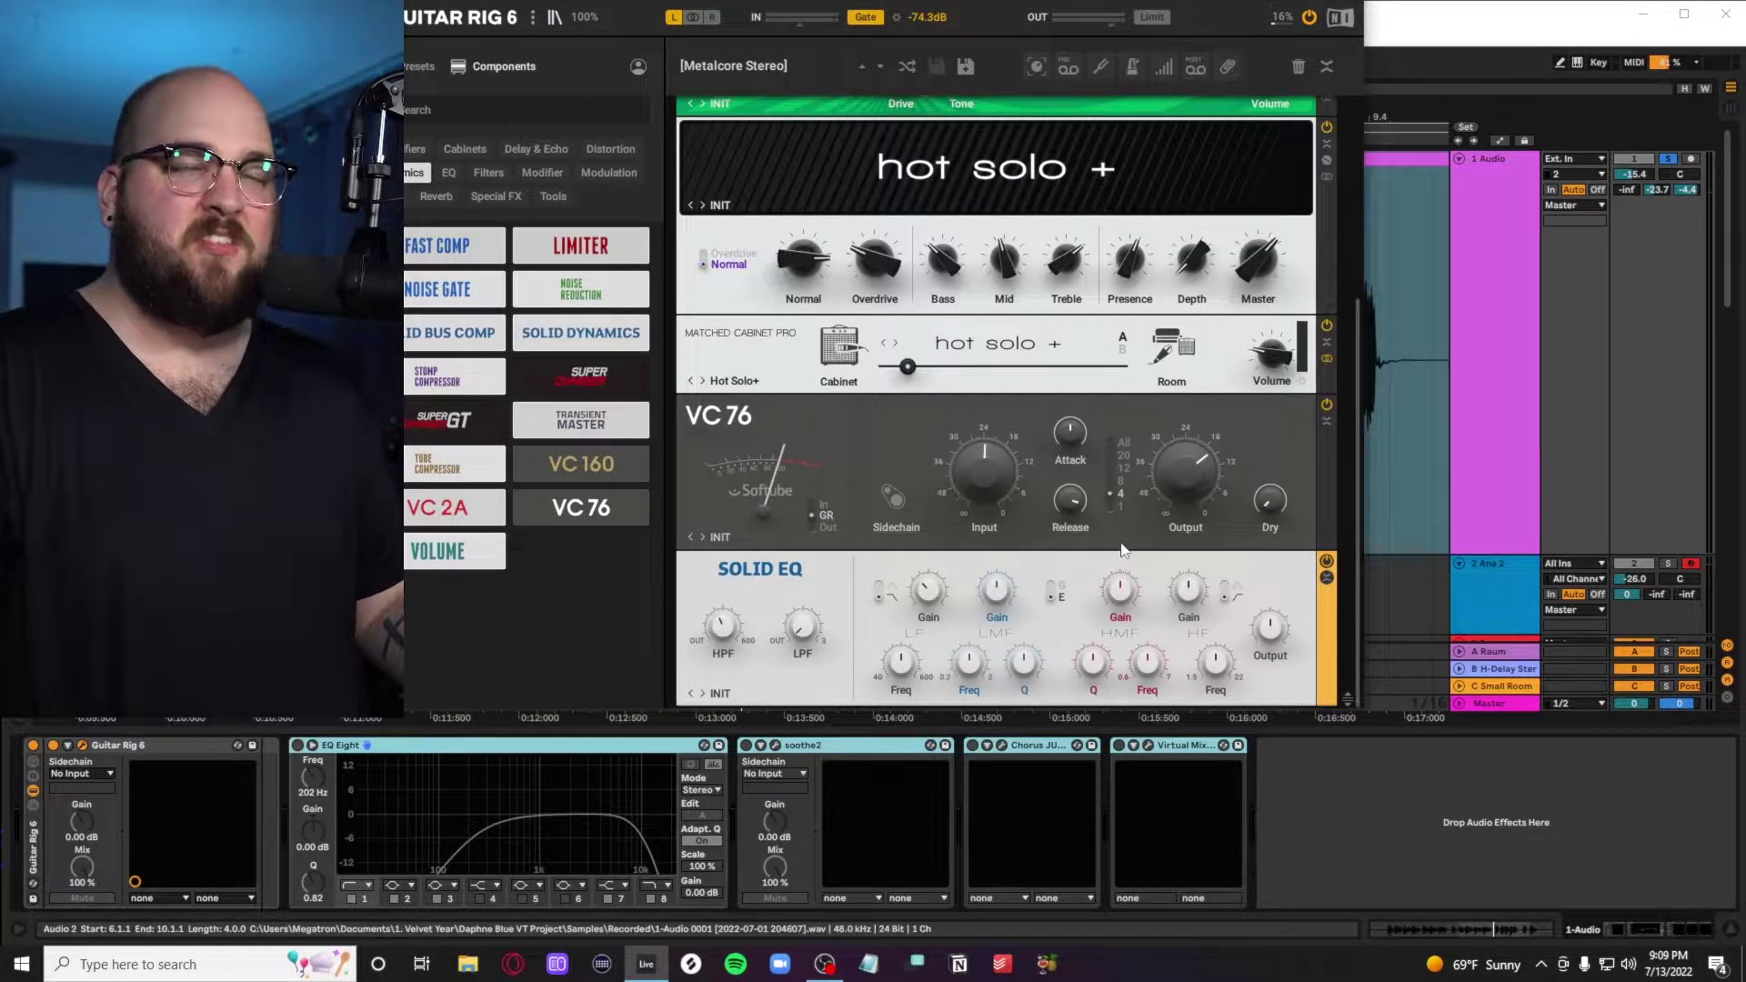
Enable EQ Eight on the guitar track and play the passage while watching its spectrum against the filter curve
{"action": "left_click", "coordinate": [295, 751]}
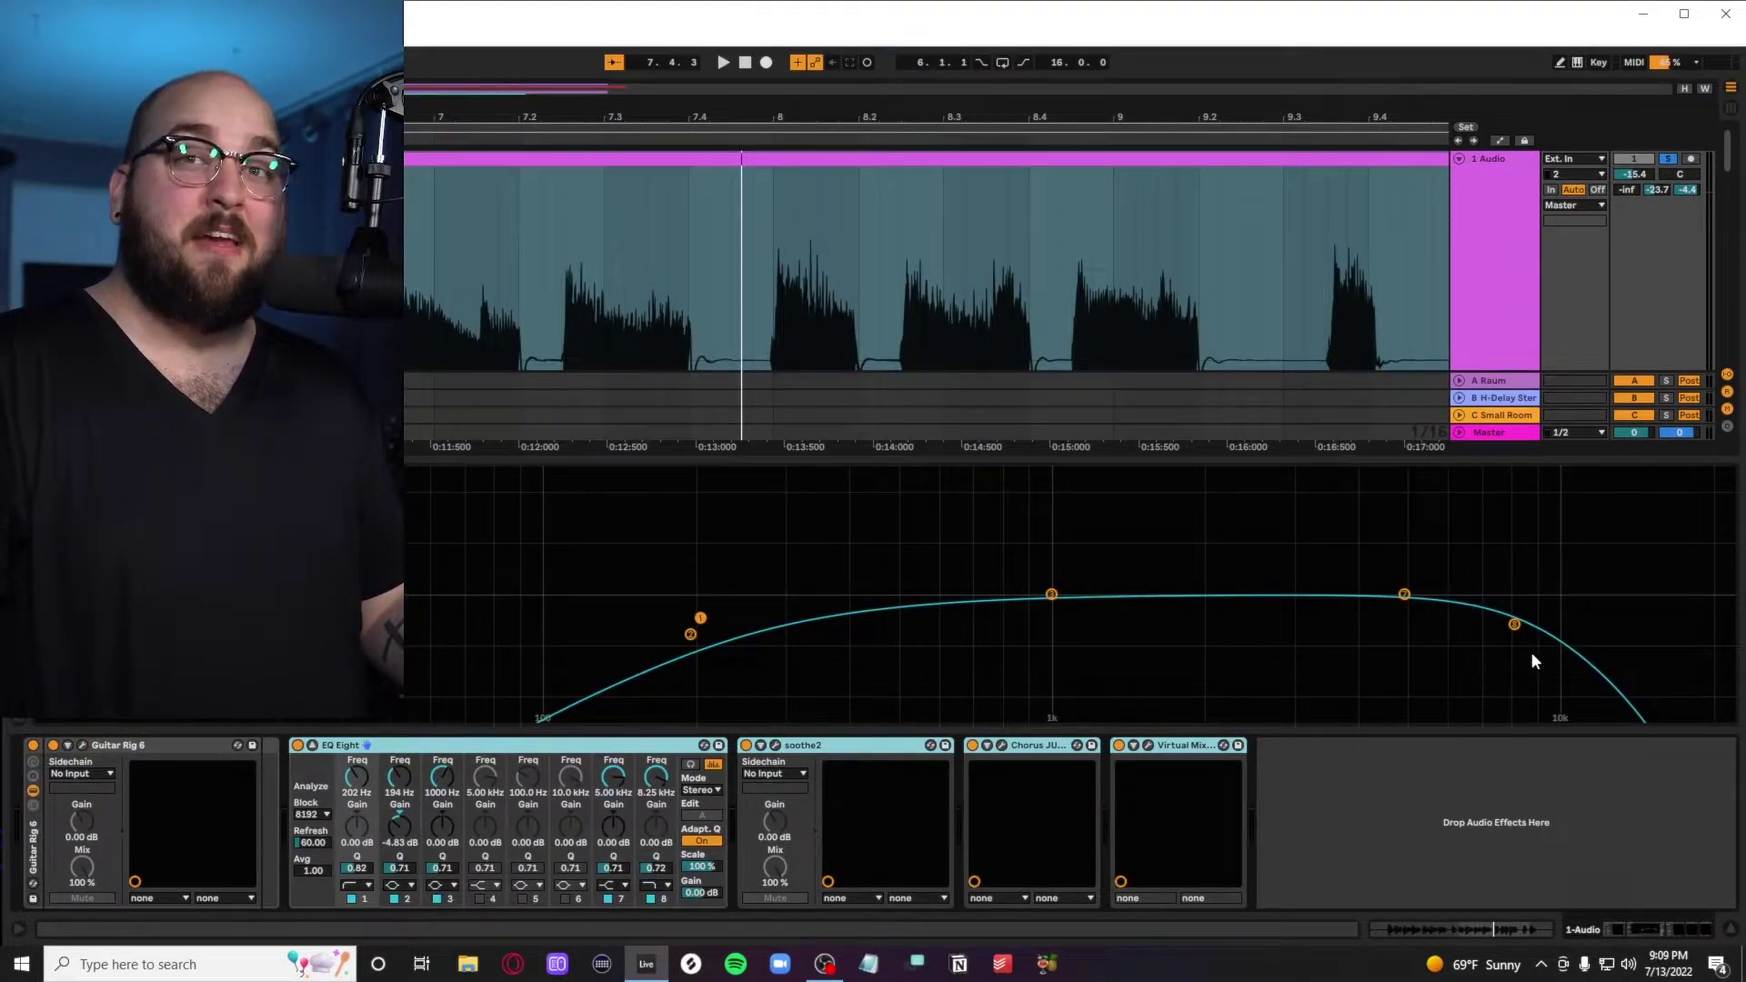
{"action": "key", "text": "space"}
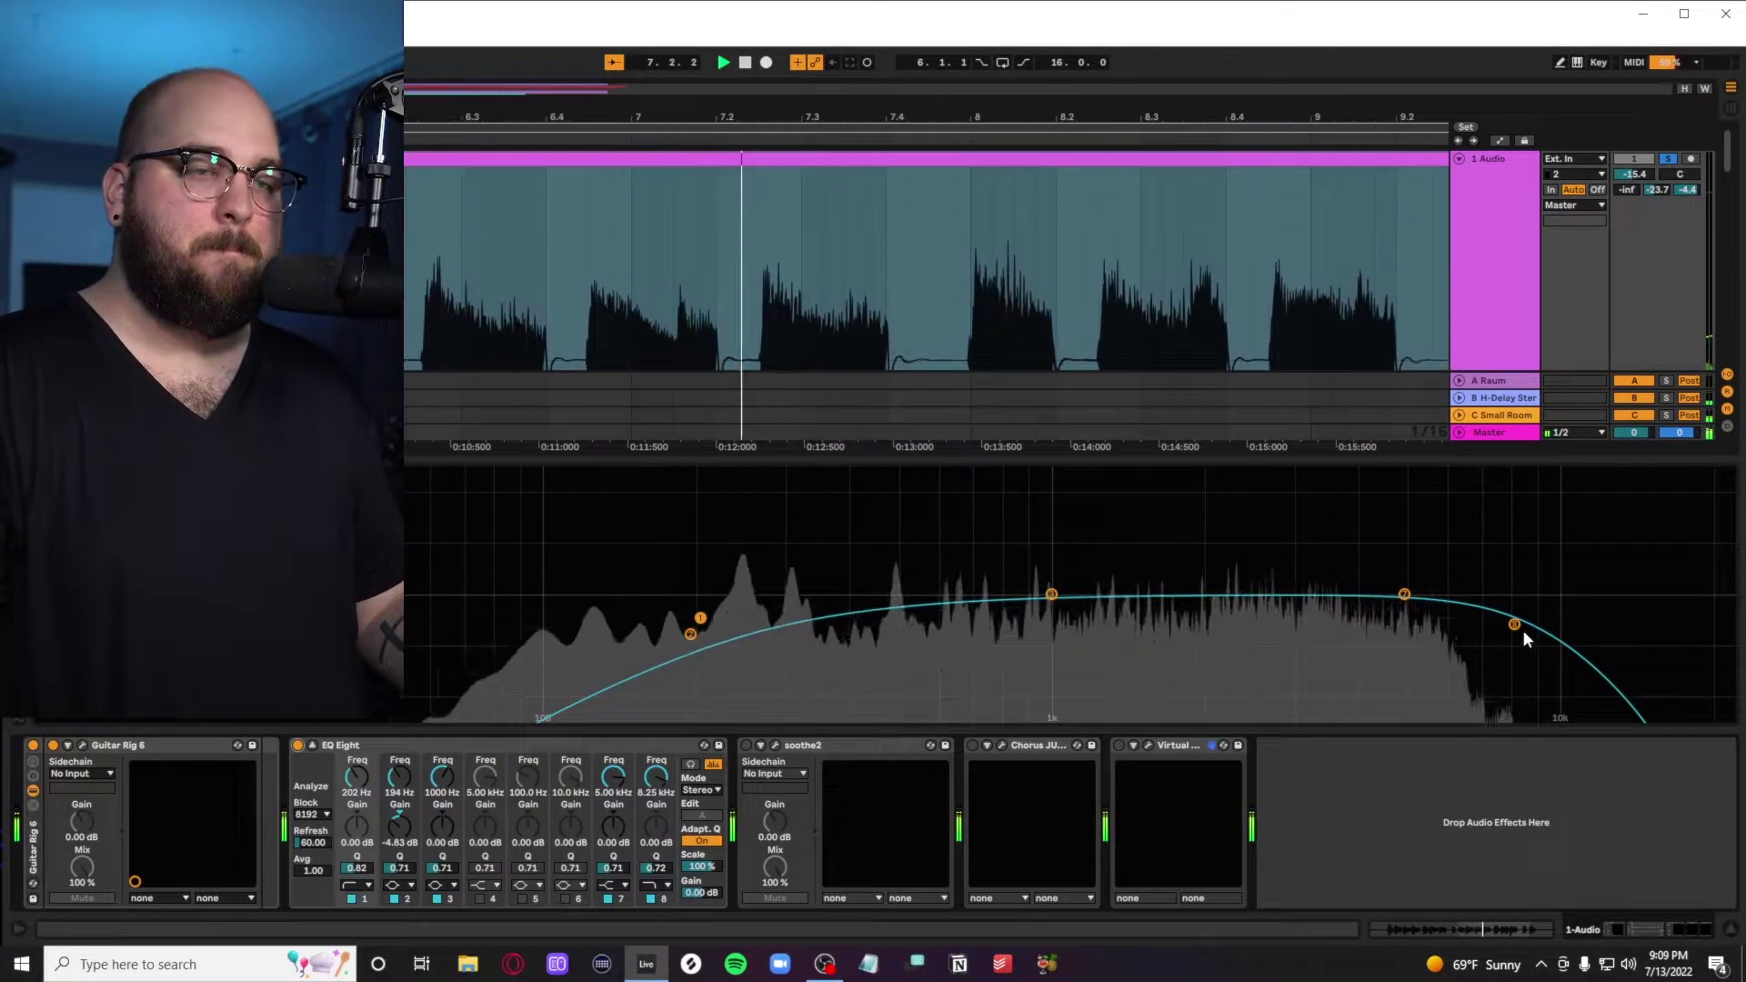
{"action": "key", "text": "space"}
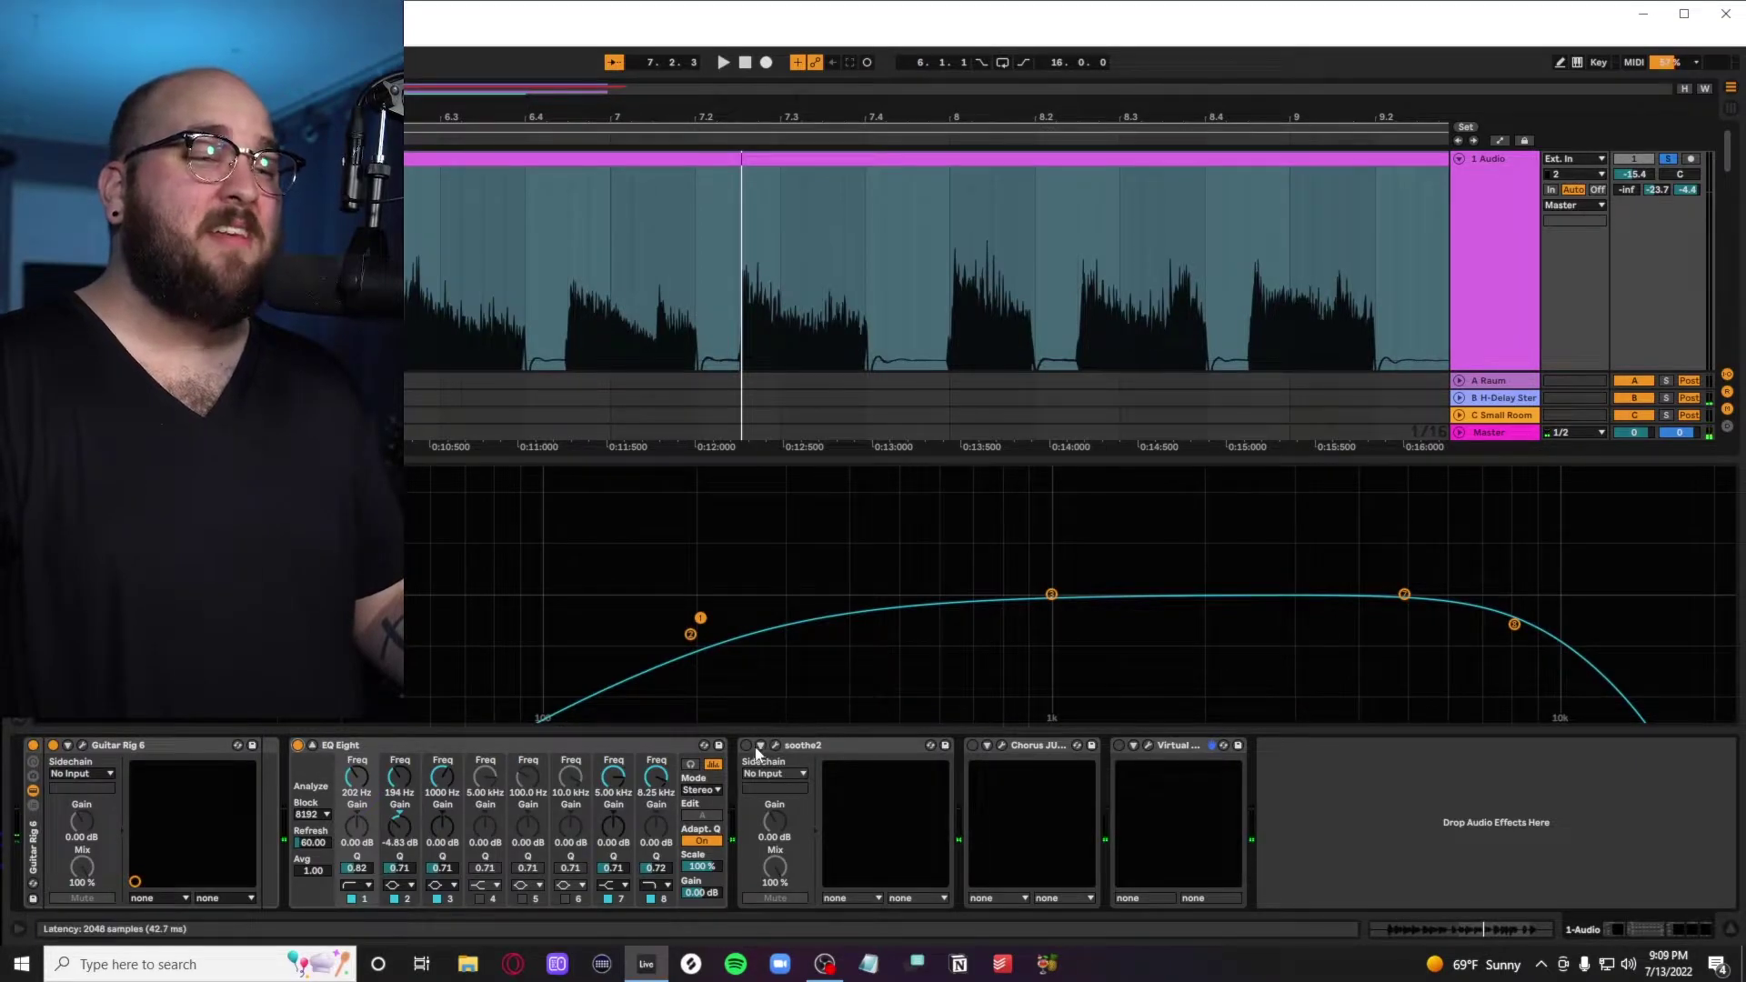
Open soothe2 with the effect enabled, audition the passage through it and close its window
{"action": "left_click", "coordinate": [775, 745]}
{"action": "left_click_drag", "start_coordinate": [1183, 323], "coordinate": [951, 205]}
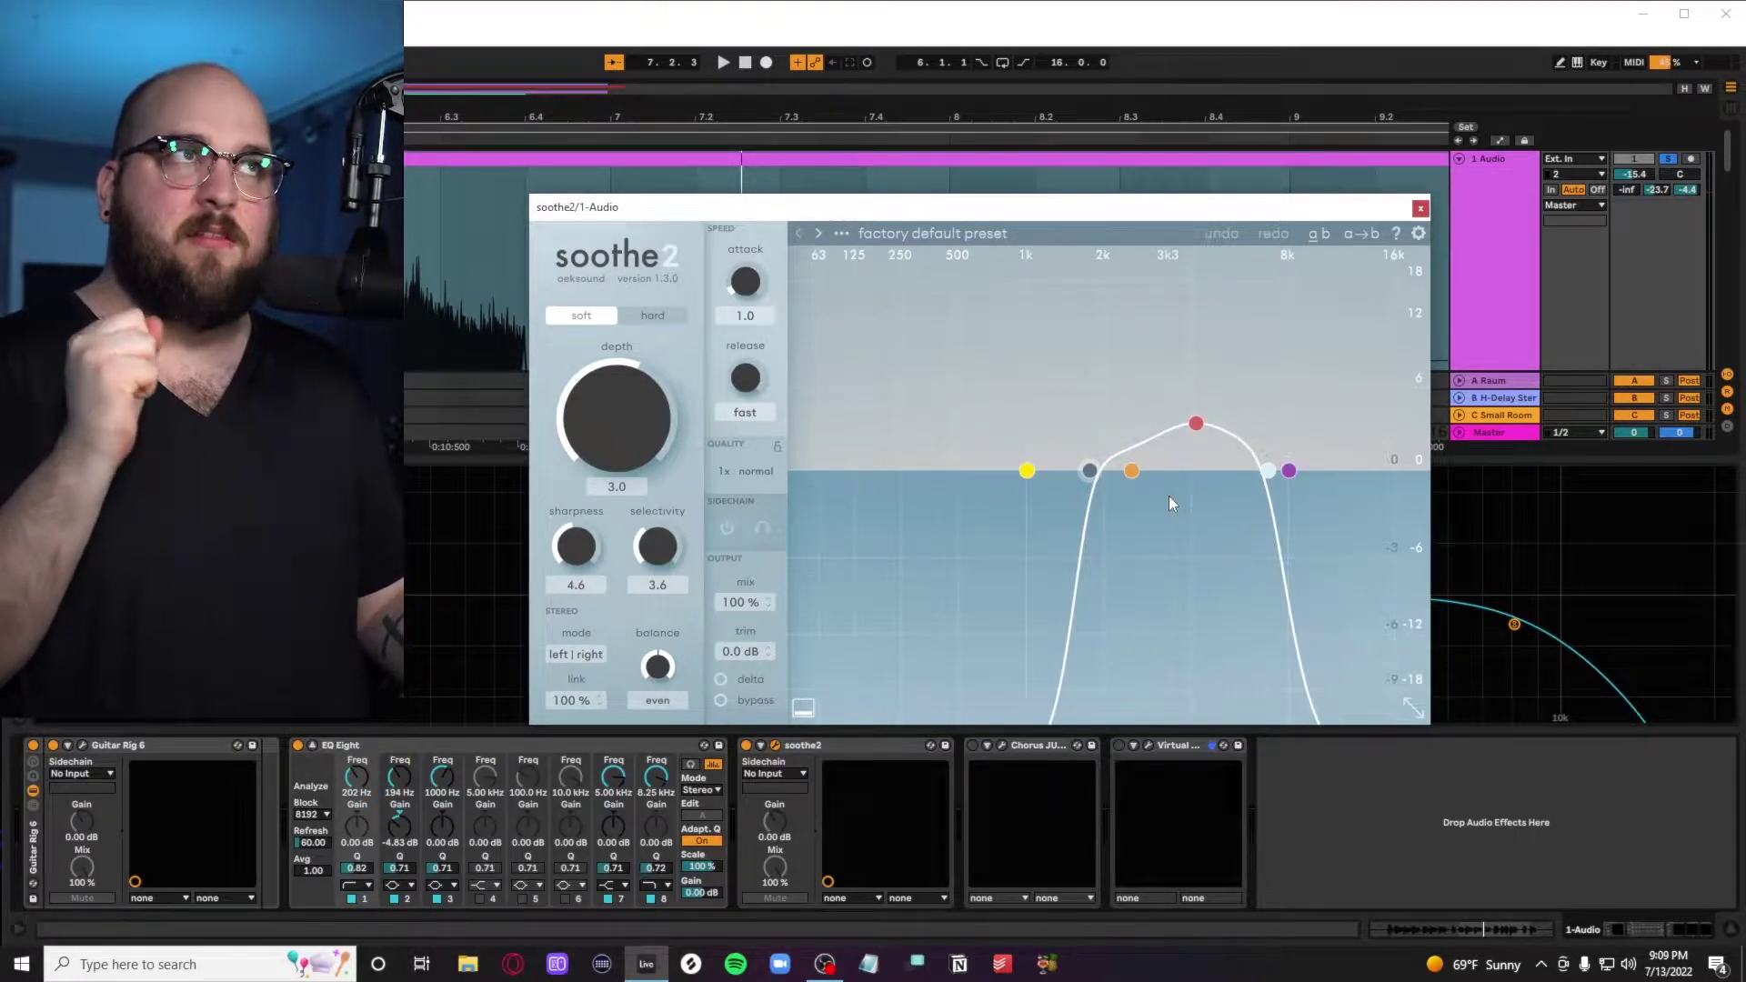
{"action": "key", "text": "space"}
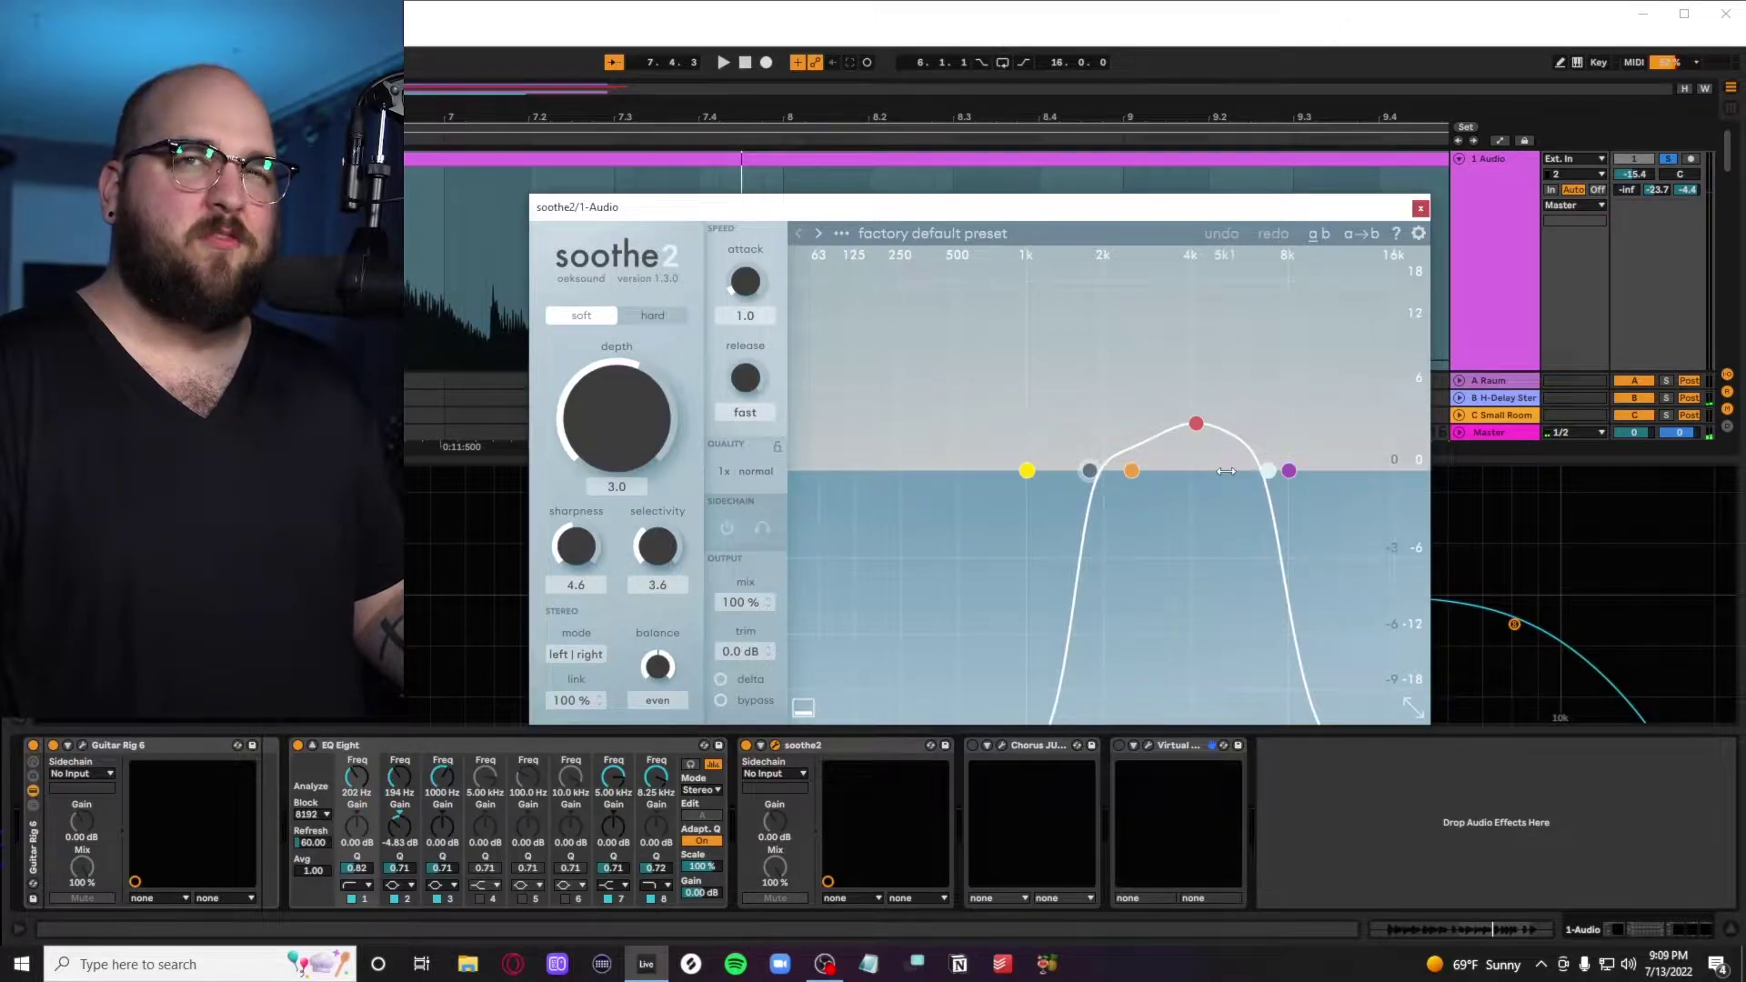
{"action": "left_click", "coordinate": [1420, 209]}
Open Chorus JUN-6, enable it and audition the guitar passage with the chorus
{"action": "left_click", "coordinate": [1001, 745]}
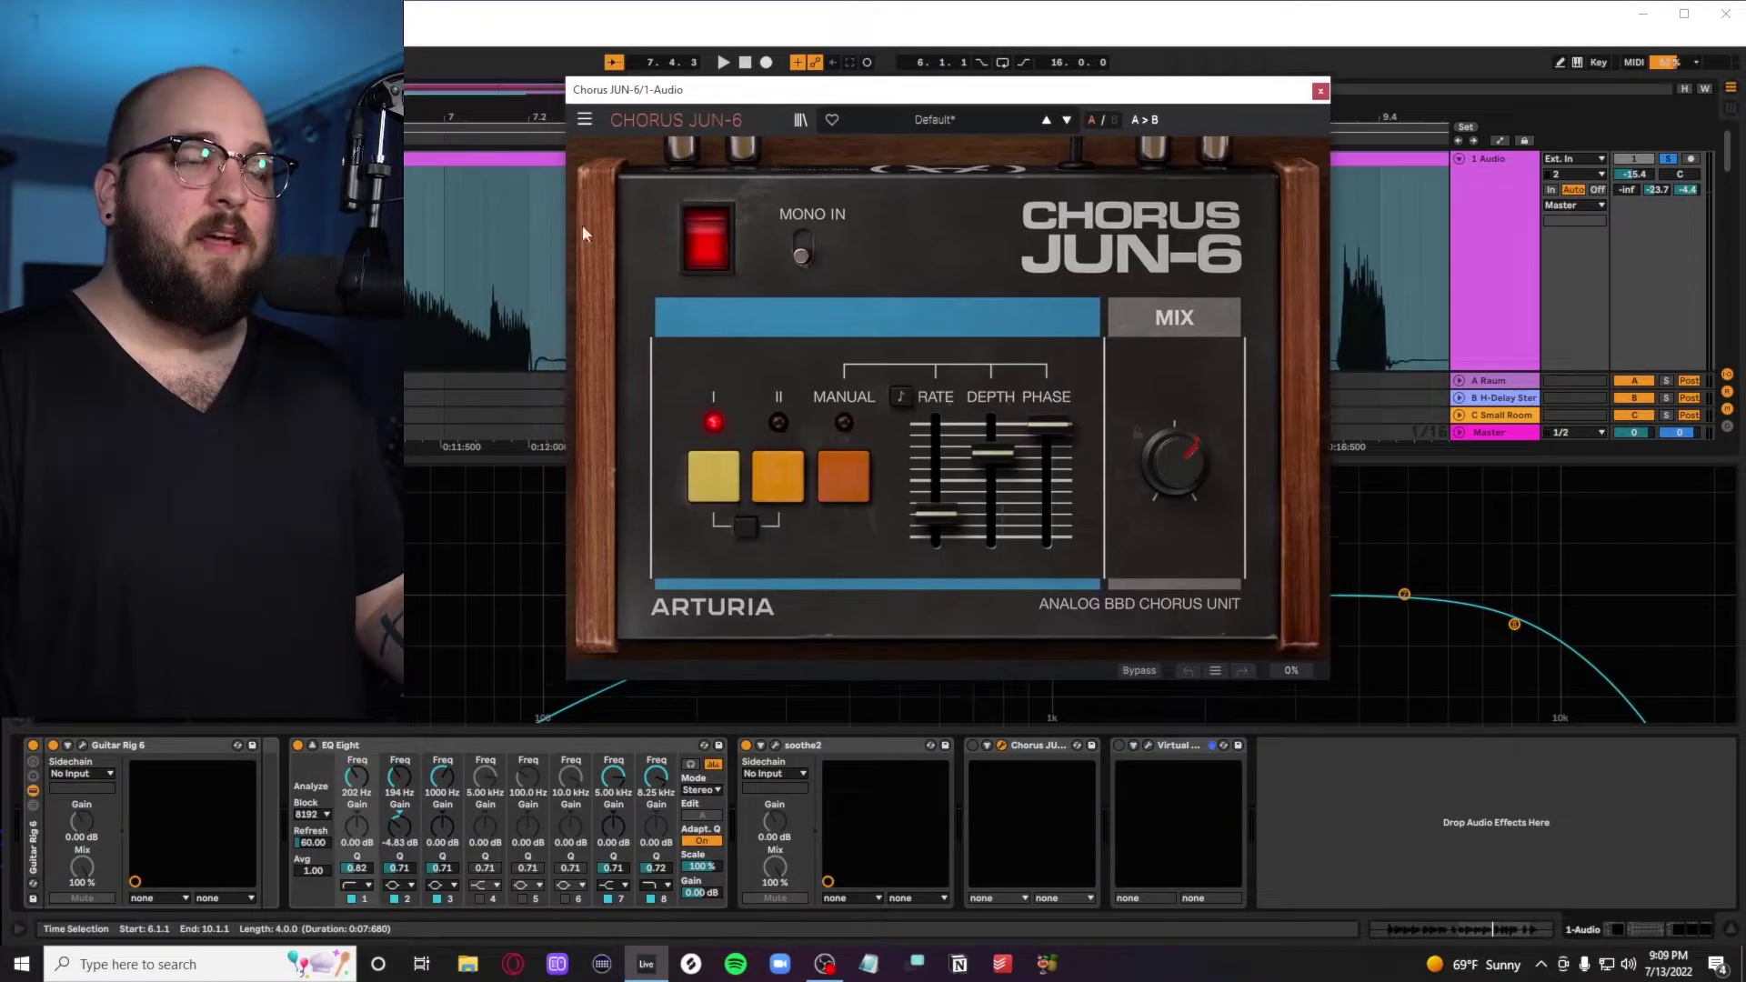
{"action": "left_click", "coordinate": [972, 745]}
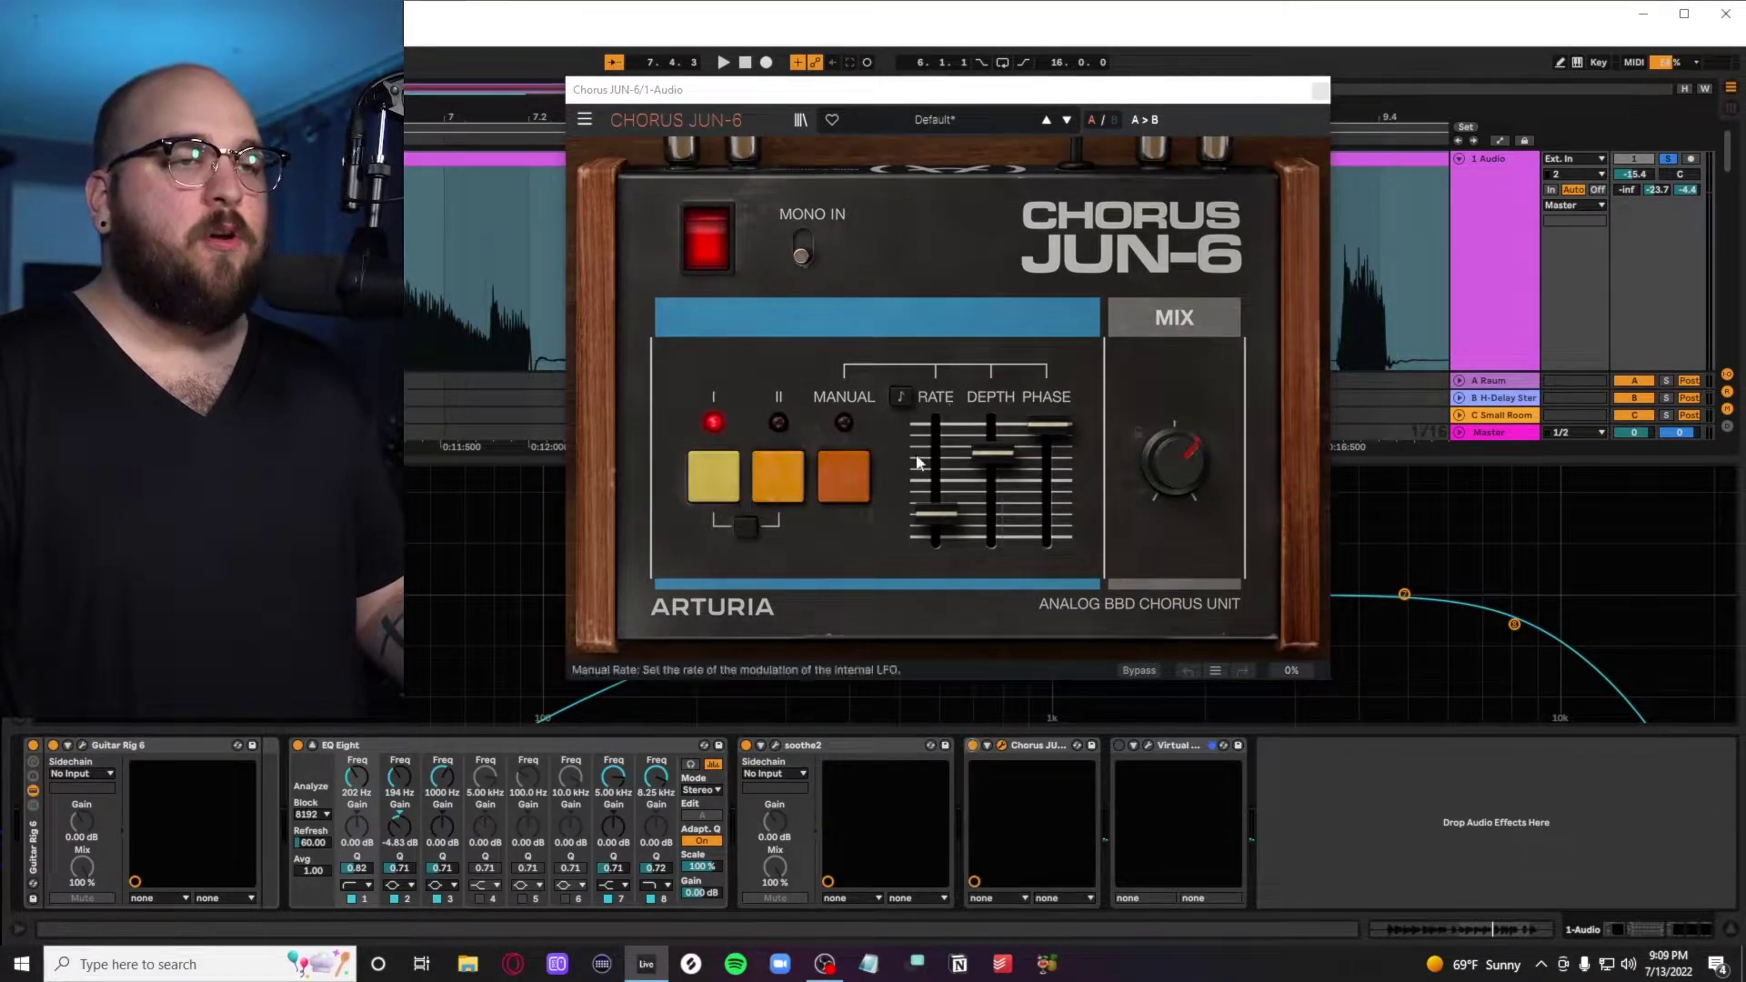
{"action": "key", "text": "space"}
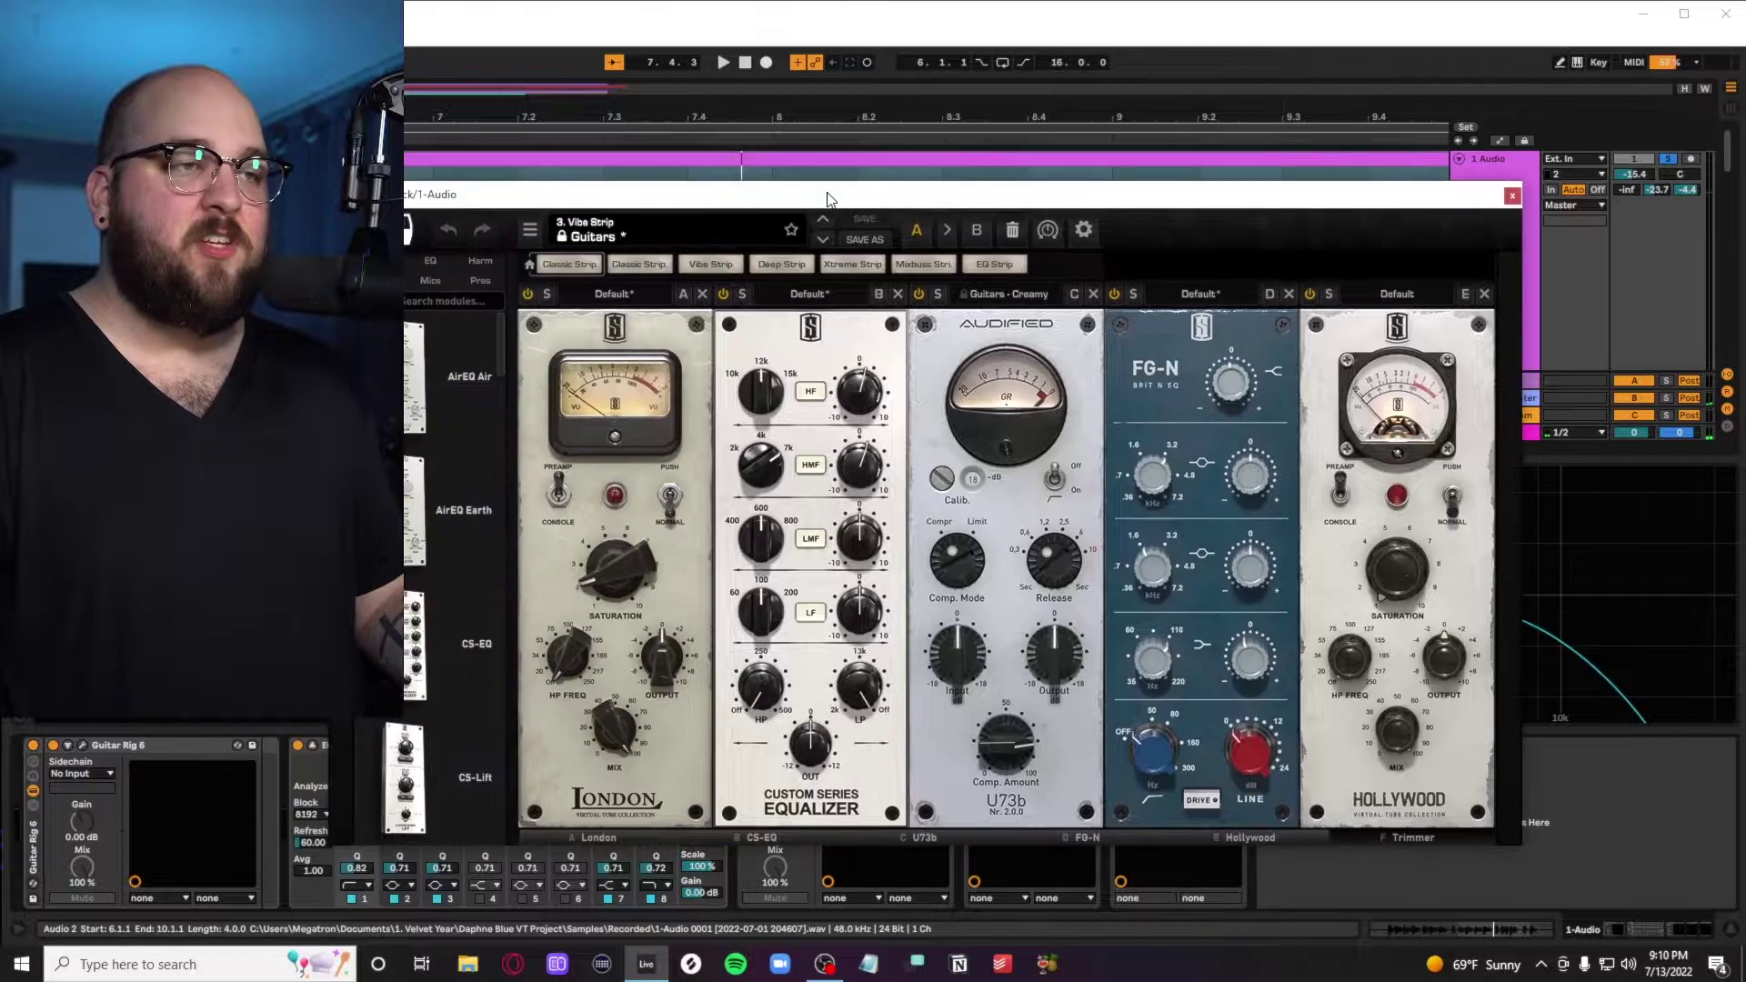
Review the Virtual Mix Rack's Guitars vibe strip modules and audition the passage through them
{"action": "left_click_drag", "start_coordinate": [828, 198], "coordinate": [847, 180]}
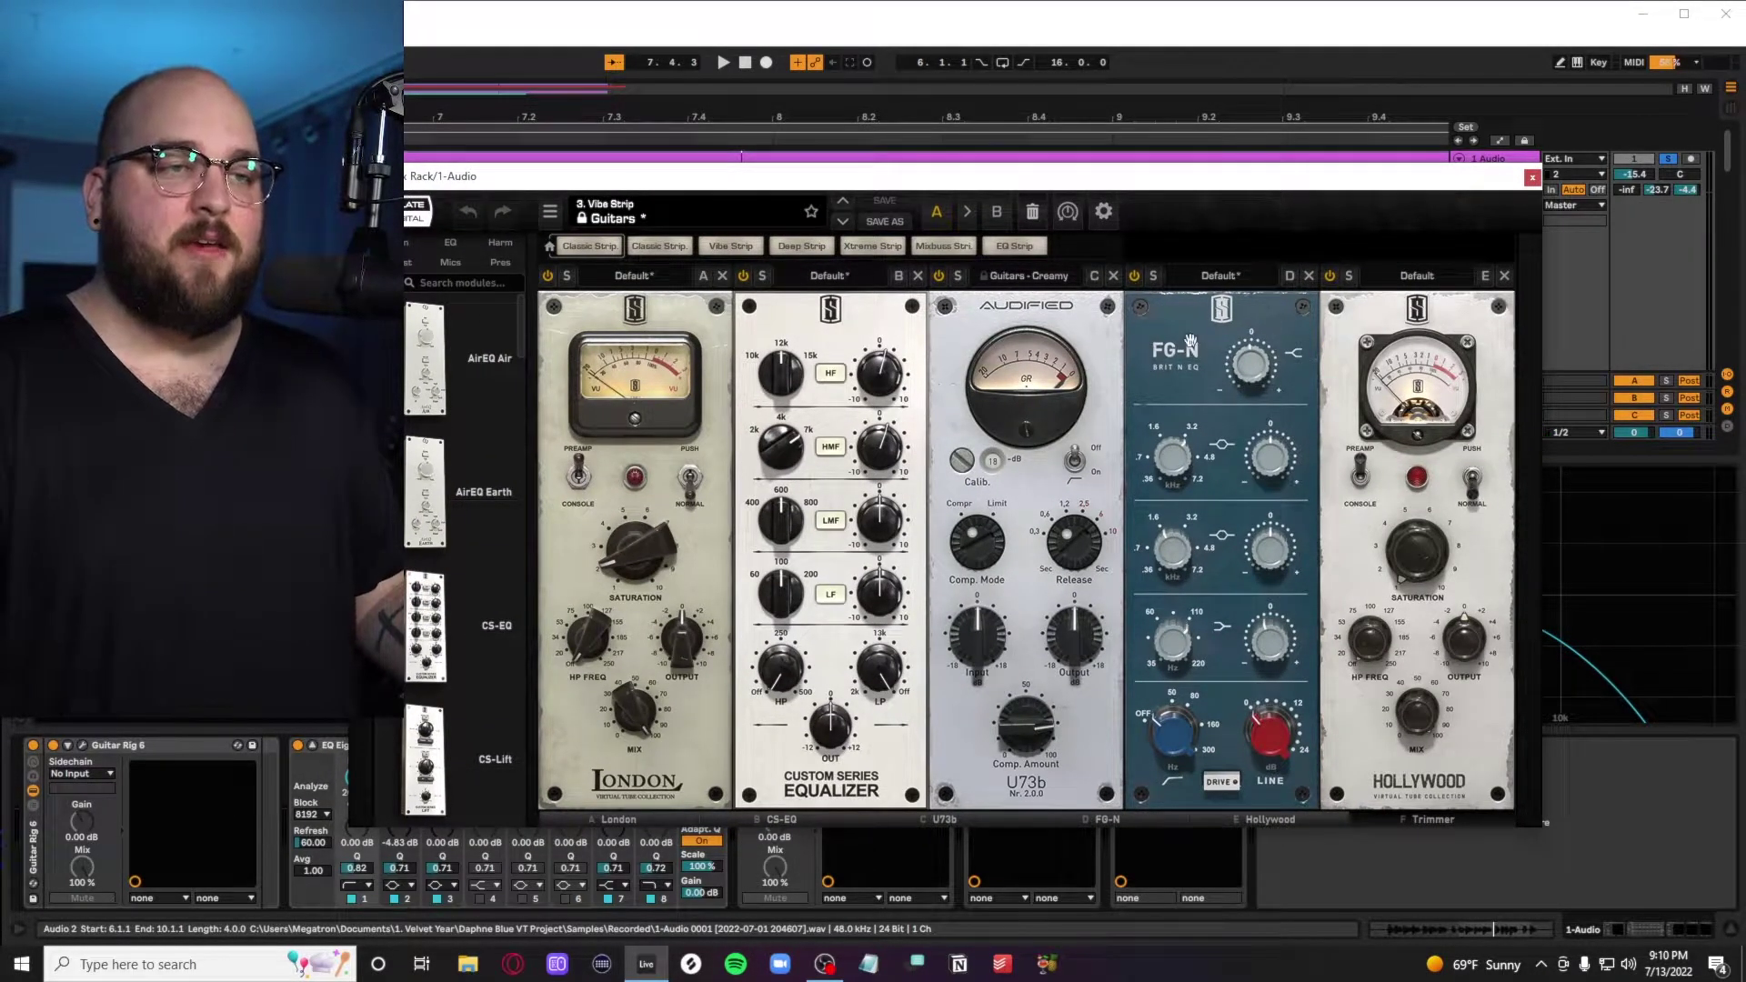
{"action": "key", "text": "space"}
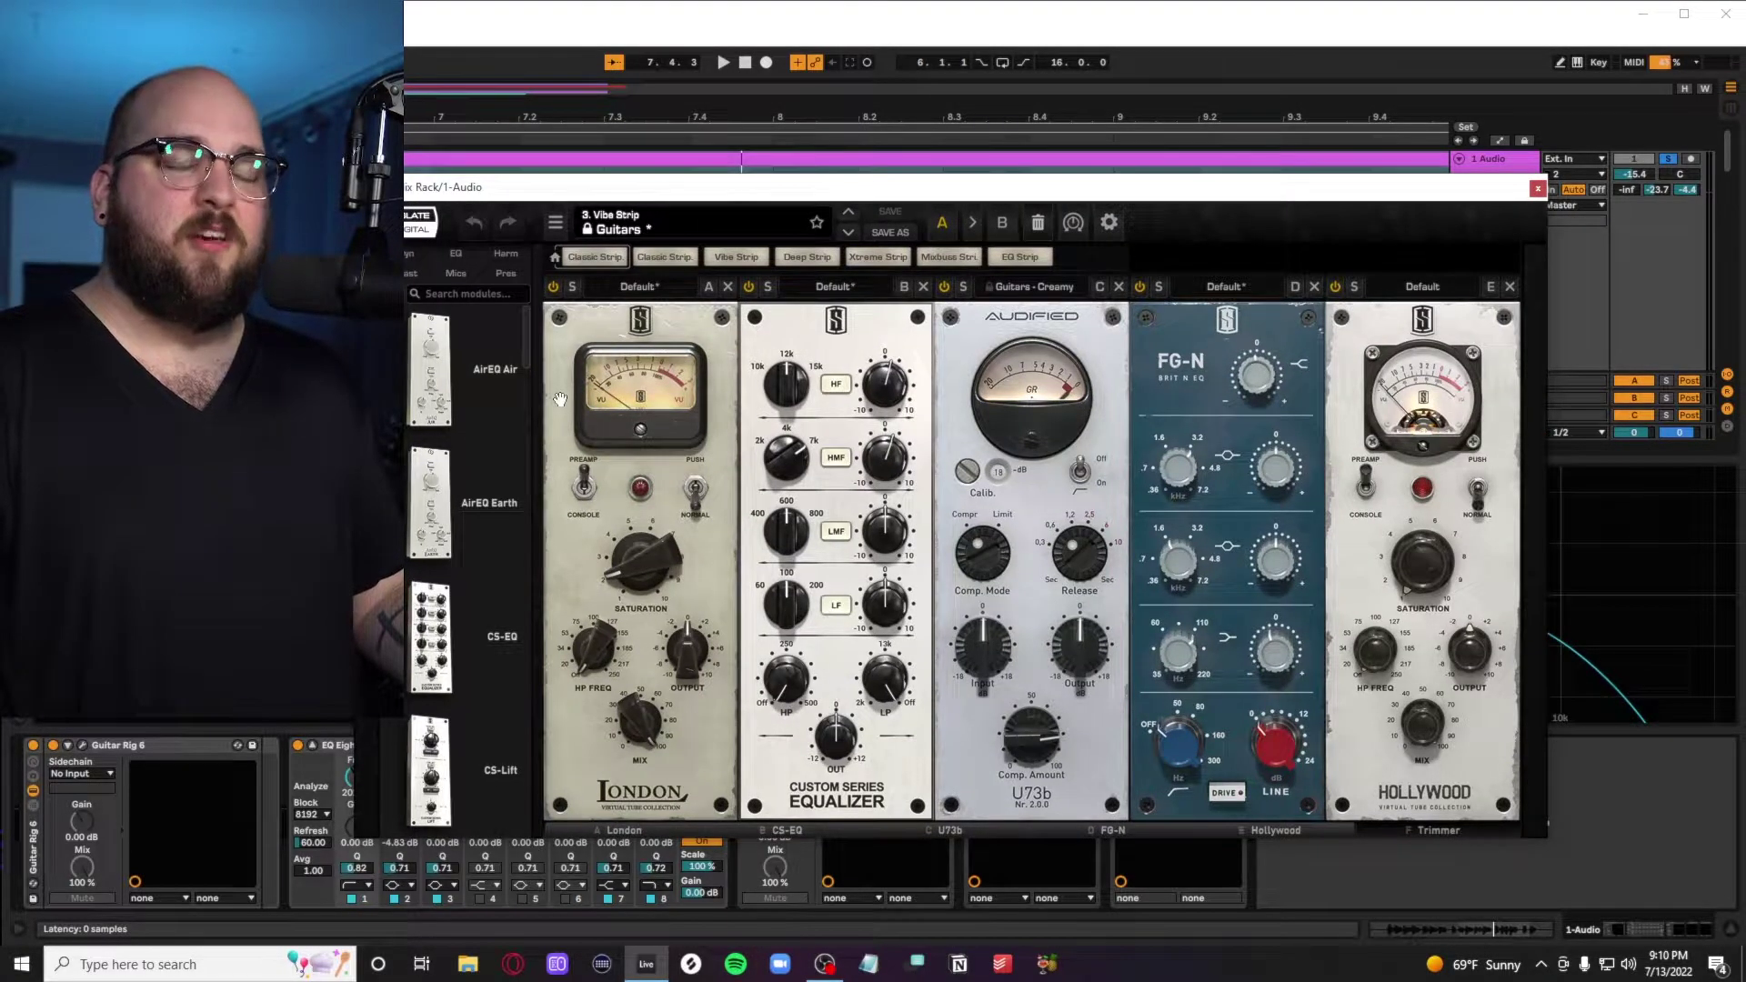
{"action": "left_click_drag", "start_coordinate": [444, 182], "coordinate": [1141, 182]}
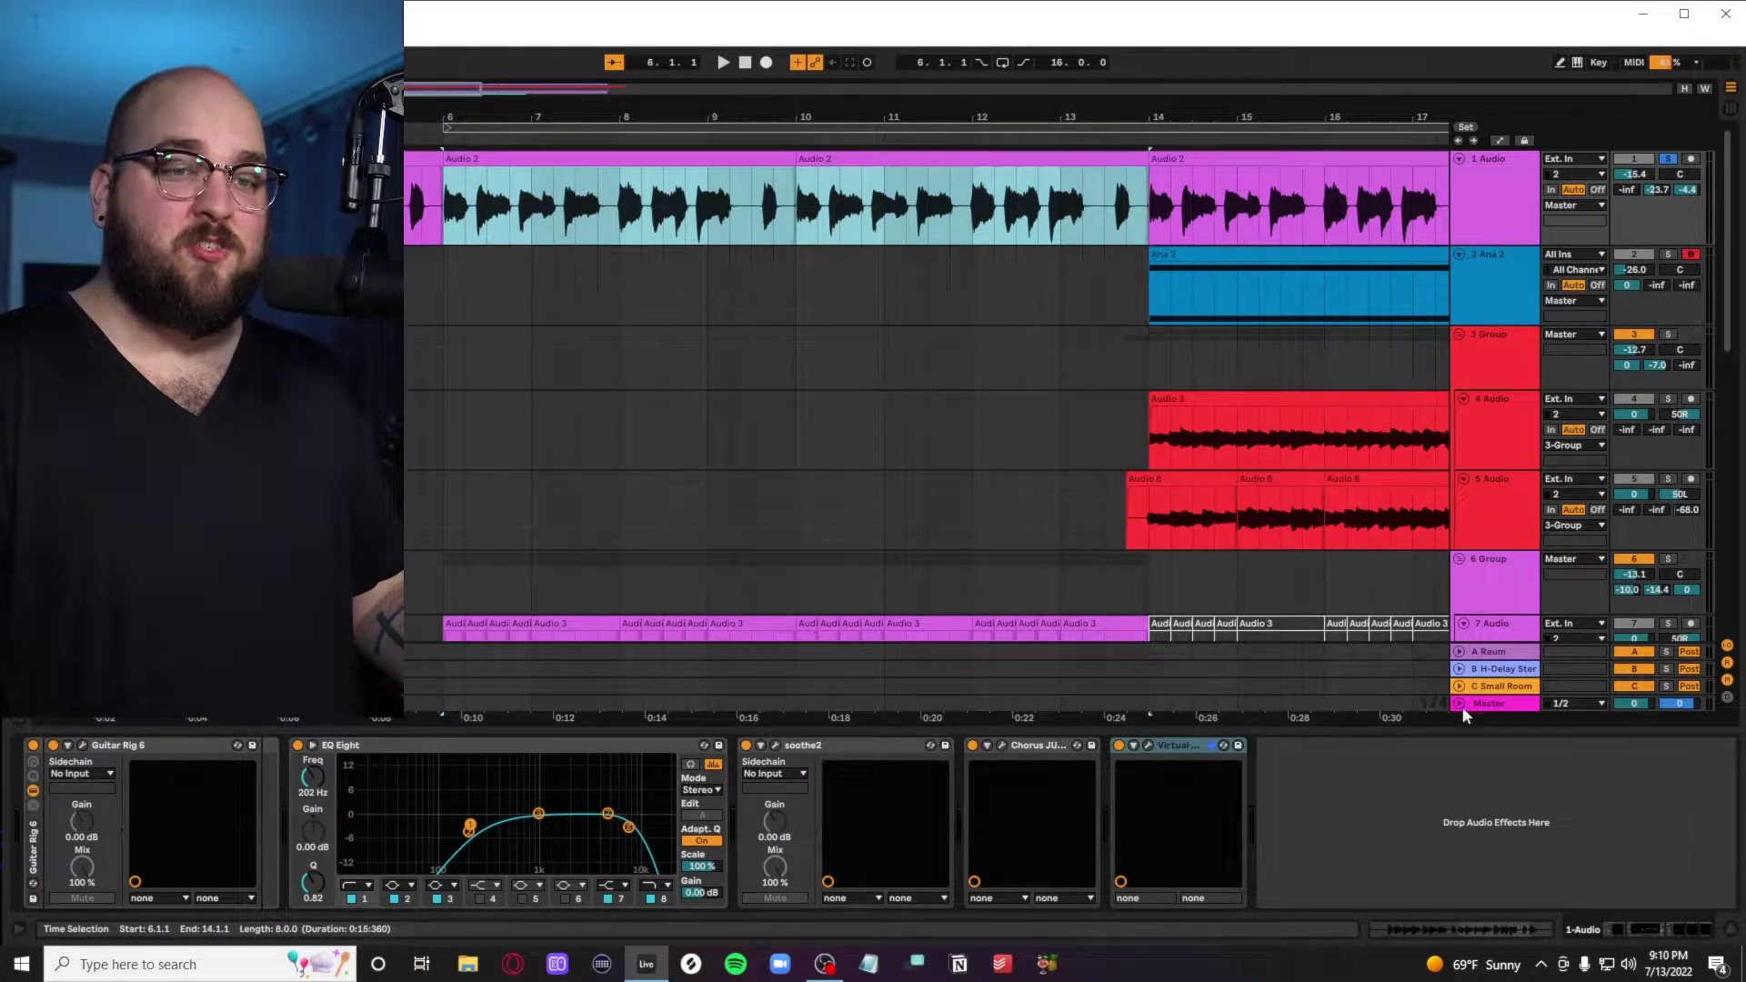
Remove the solo from the 1 Audio track and solo the C Small Room return track
{"action": "left_click", "coordinate": [1667, 187]}
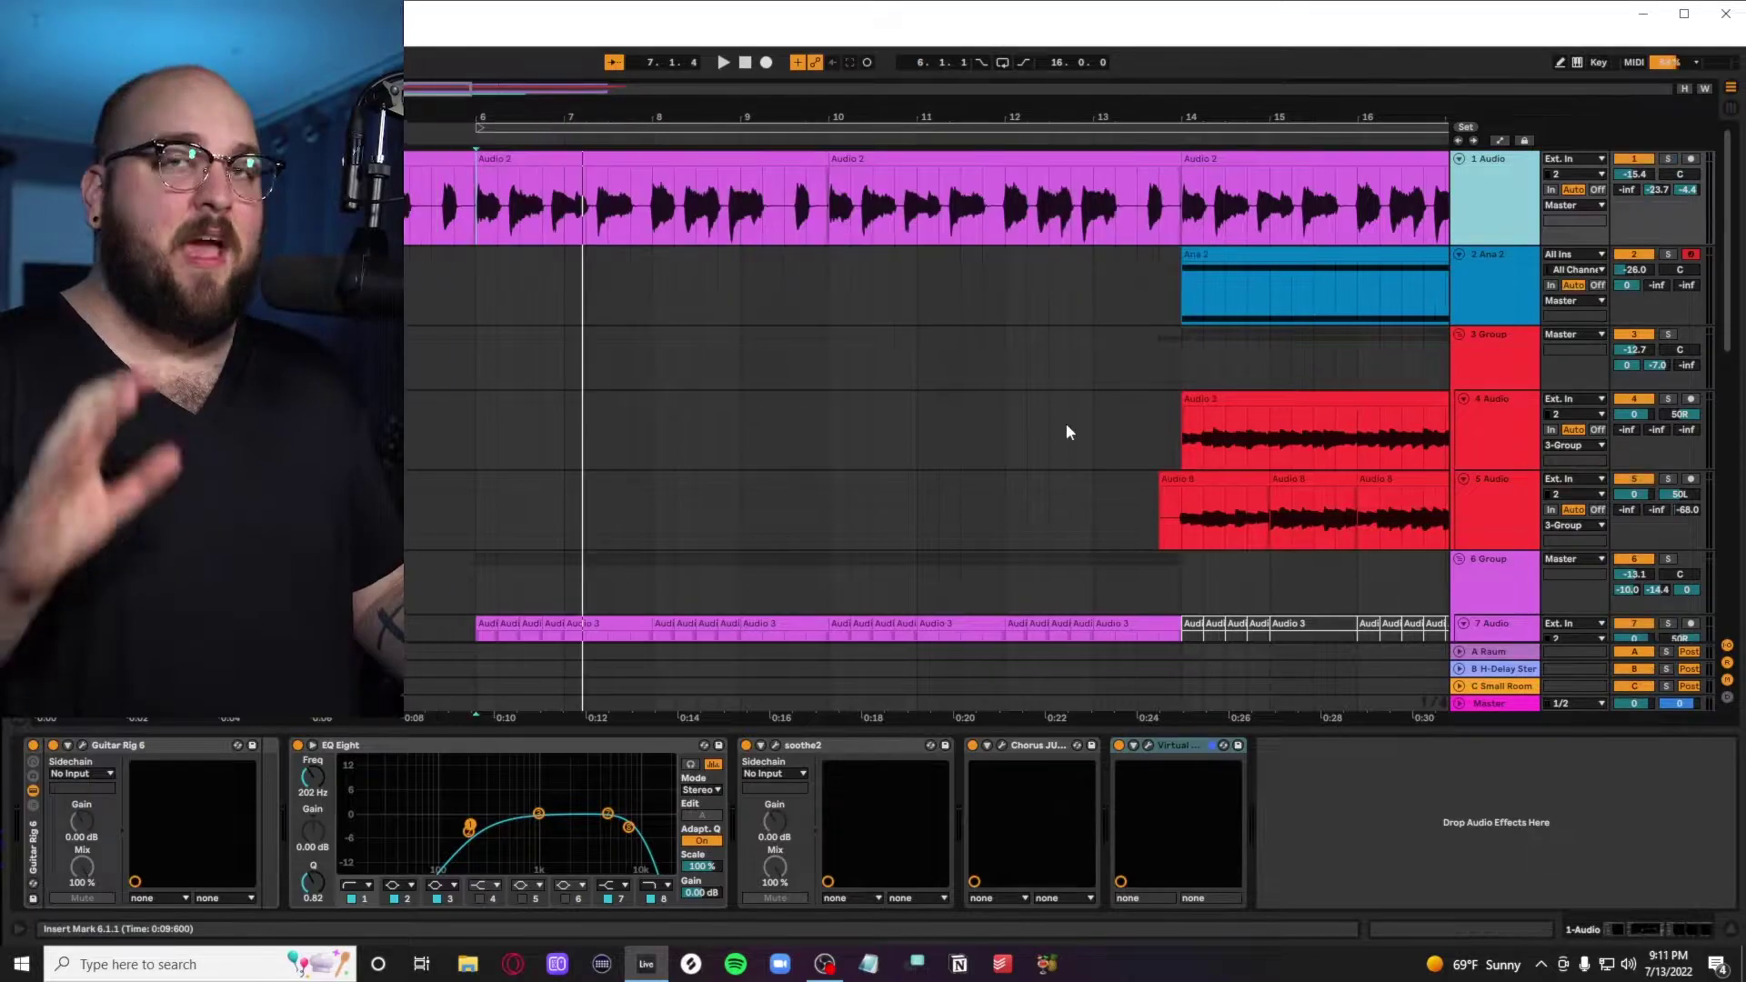
{"action": "left_click", "coordinate": [1667, 686]}
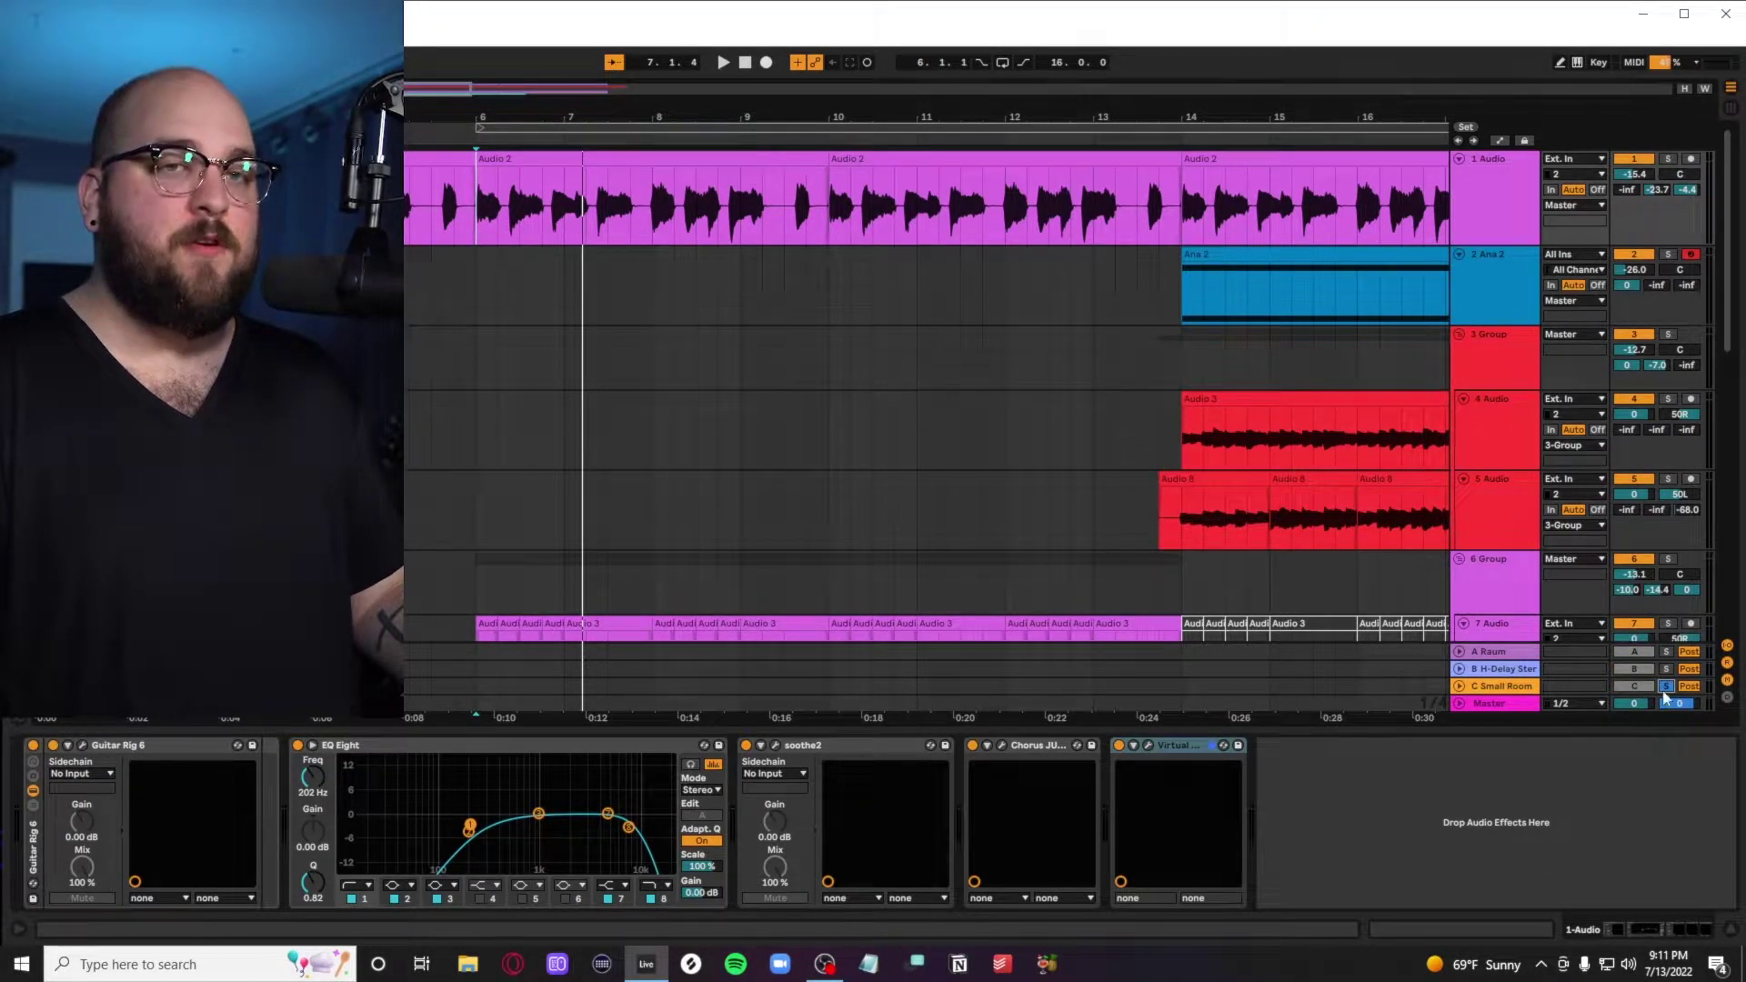
Audition the guitar passage through the soloed C Small Room return and bring up its reverb settings
{"action": "key", "text": "space"}
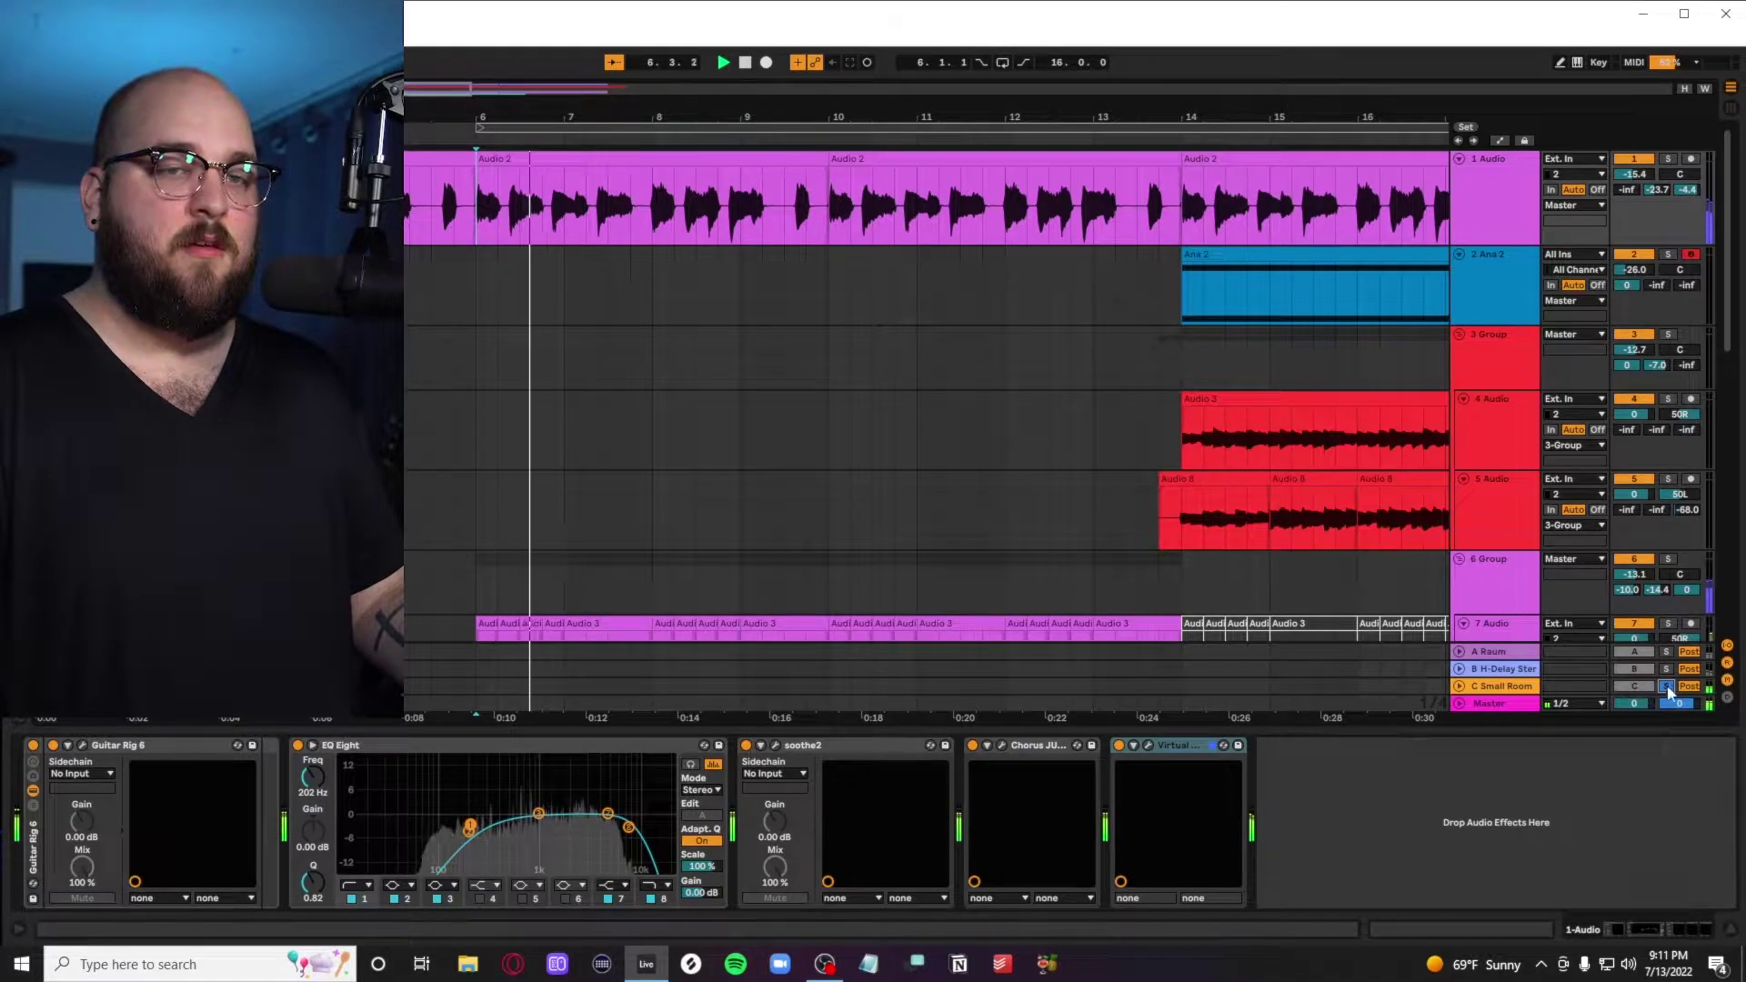
{"action": "left_click", "coordinate": [1496, 686]}
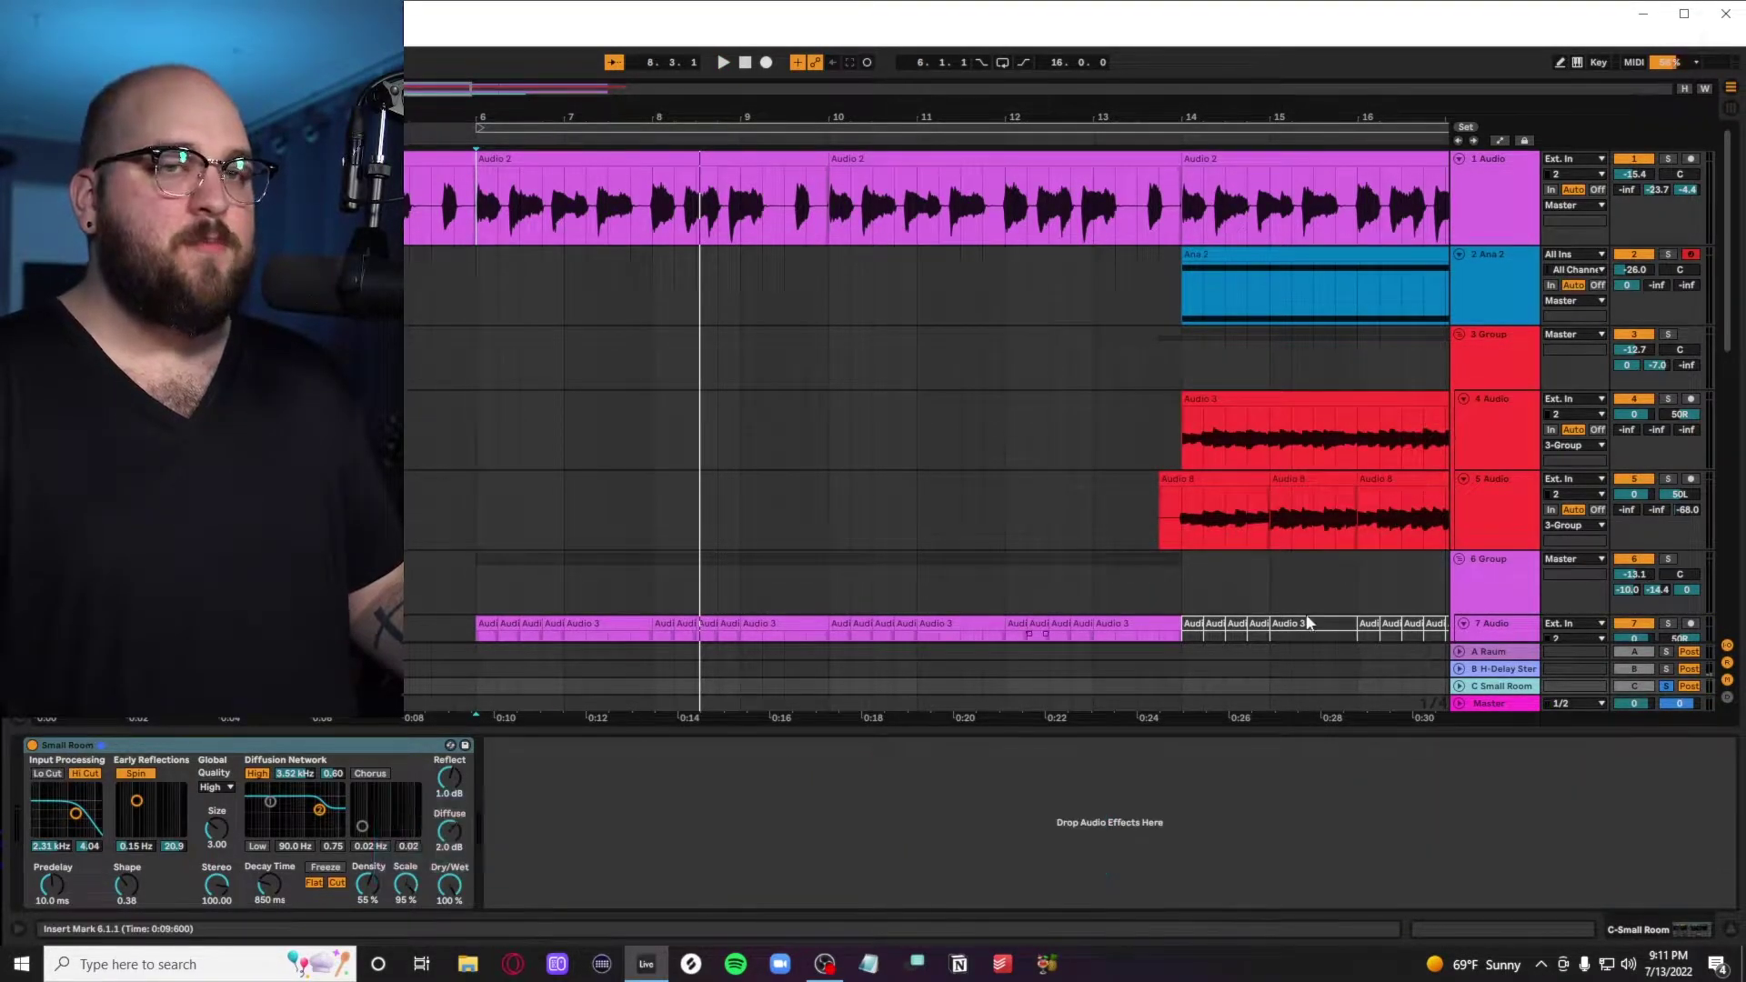
{"action": "left_click", "coordinate": [1496, 200]}
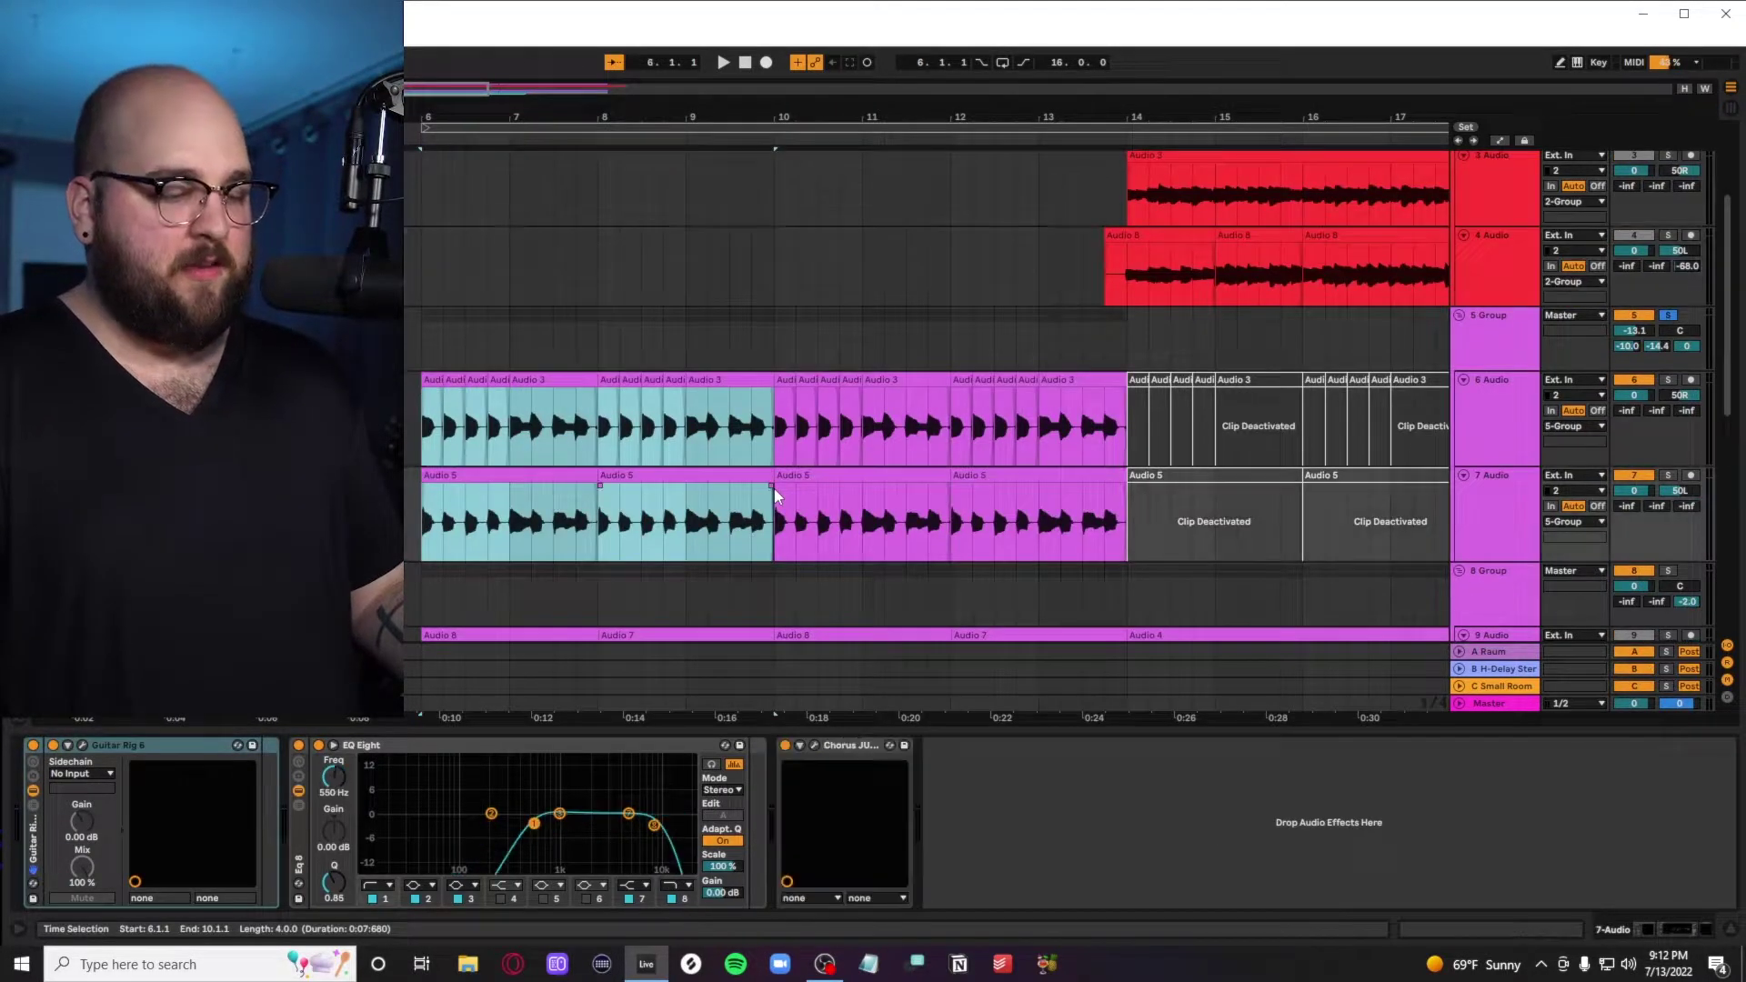
Audition the 6 Audio and 7 Audio guitar clips from bar 6, stop playback and place the insert marker at 6.3.3
{"action": "key", "text": "z"}
{"action": "key", "text": "space"}
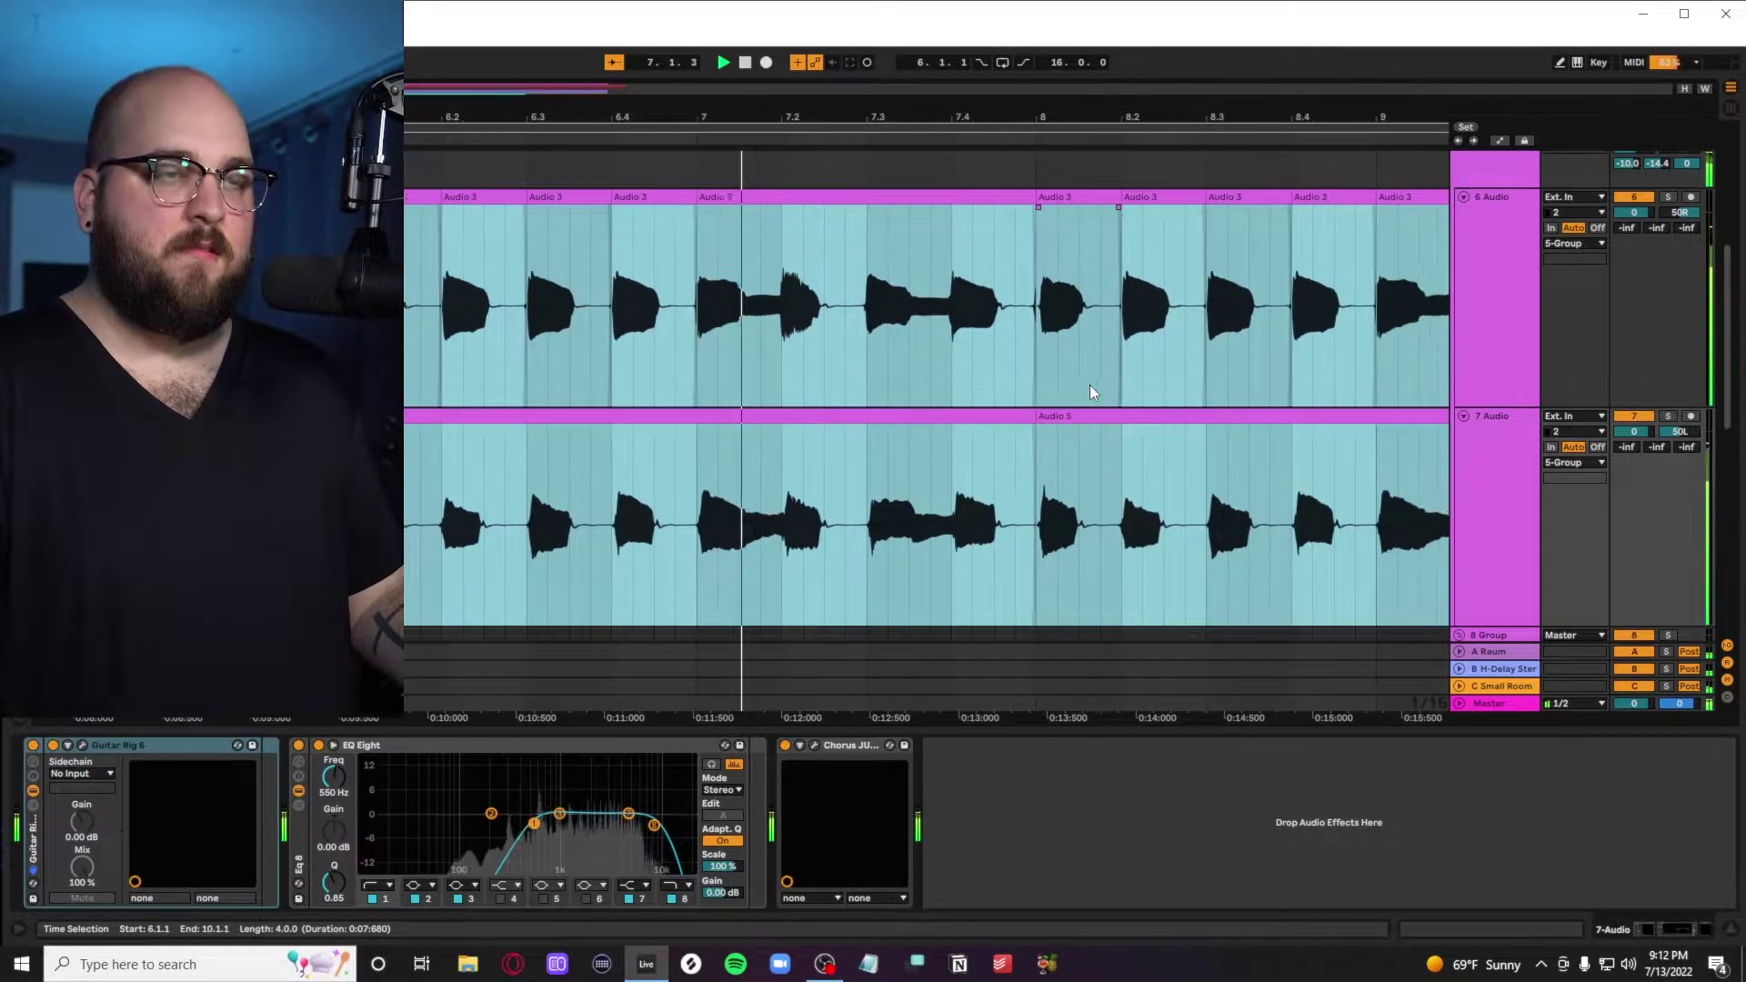
{"action": "key", "text": "x"}
{"action": "left_click", "coordinate": [718, 361]}
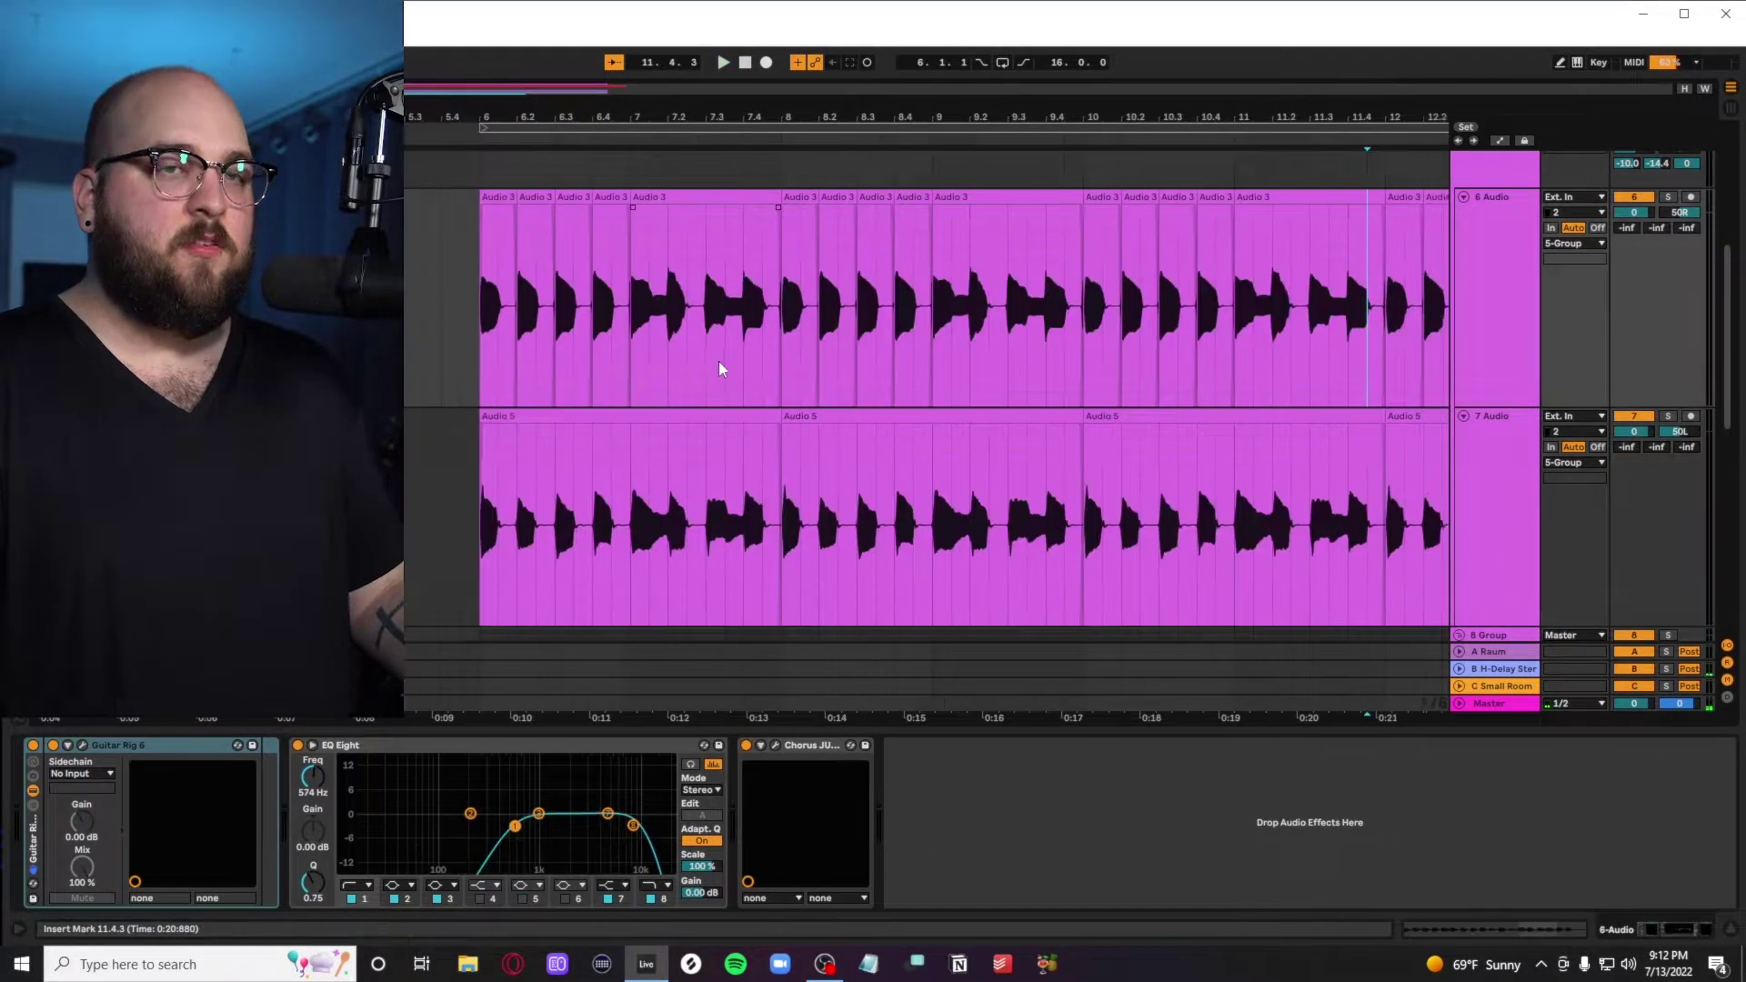
{"action": "left_click", "coordinate": [521, 335]}
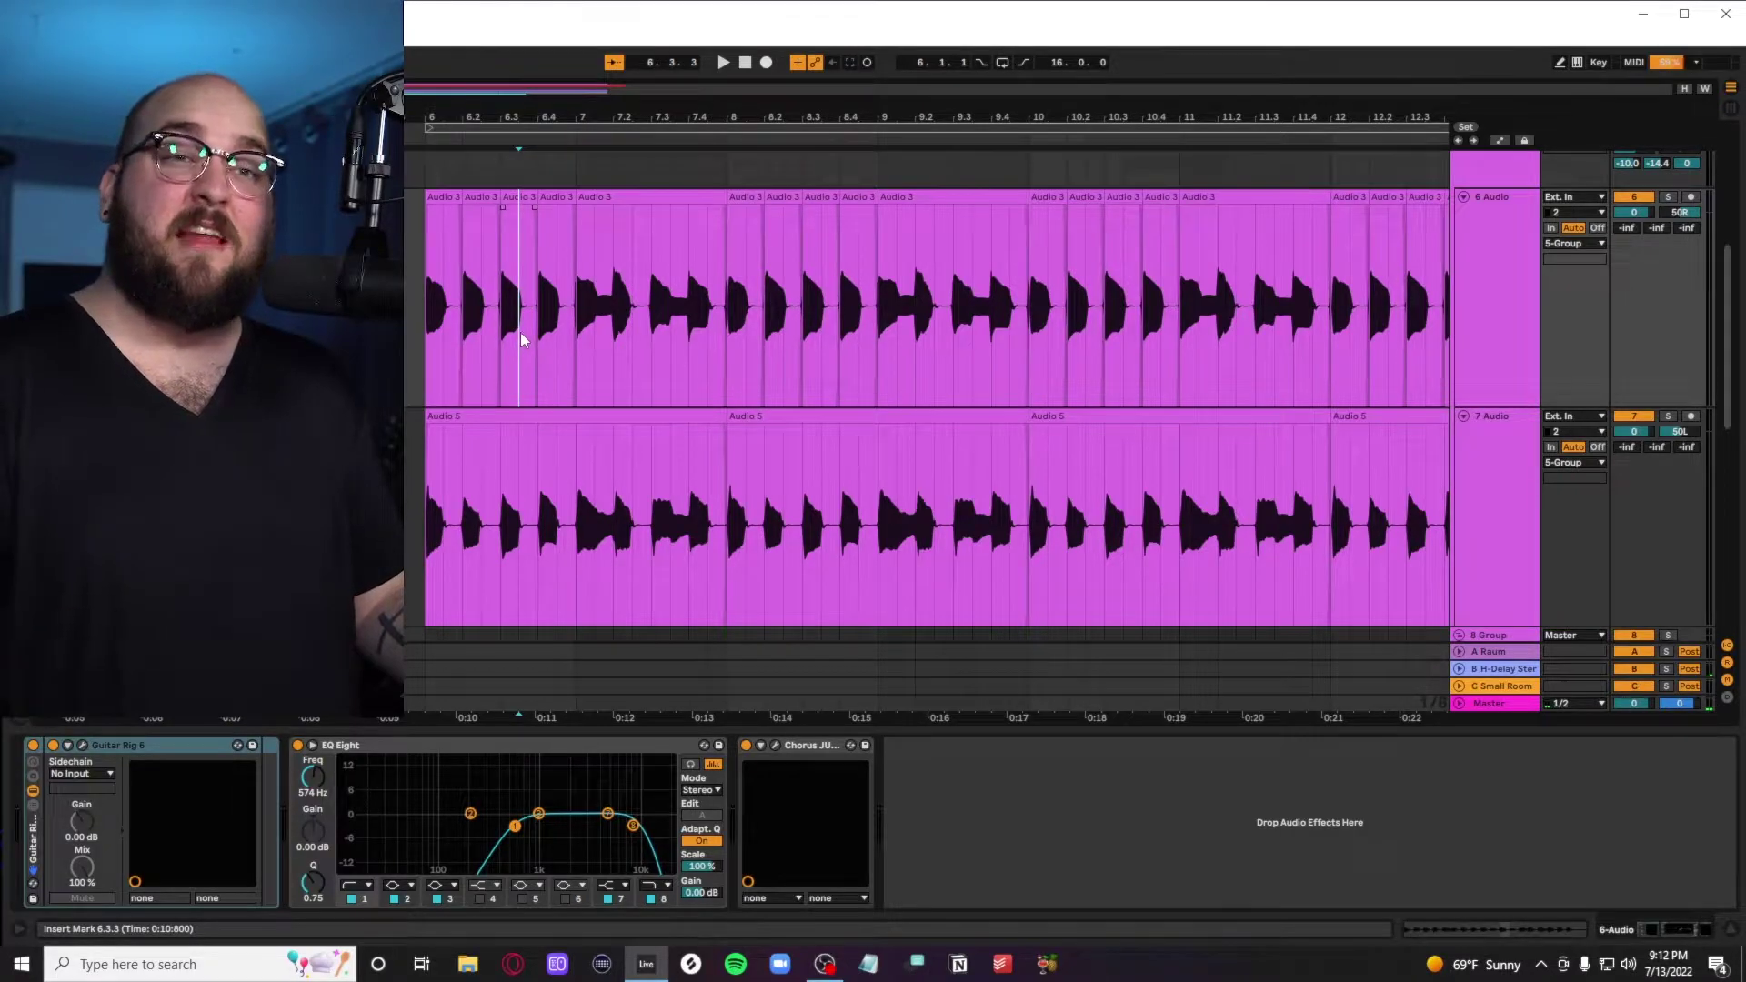
Review the Metalcore Stereo preset in Guitar Rig 6 on the 6 Audio track, close its window and select the chorus device
{"action": "left_click", "coordinate": [1507, 331]}
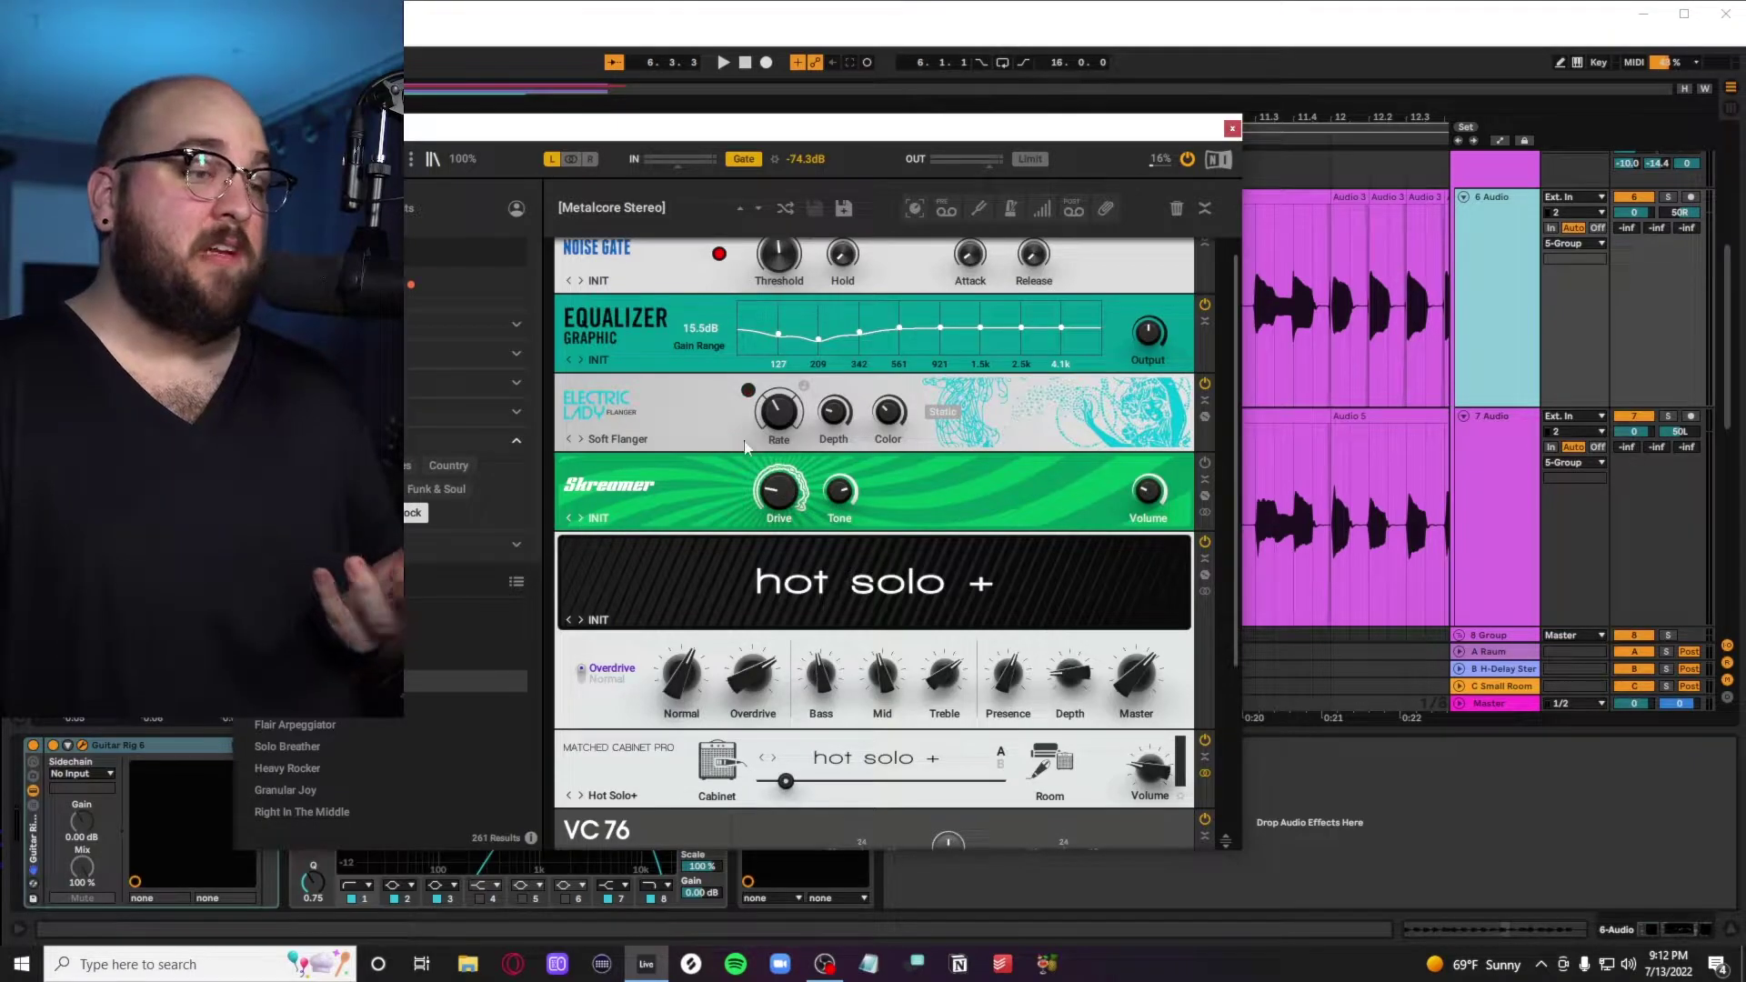
{"action": "left_click", "coordinate": [1232, 129]}
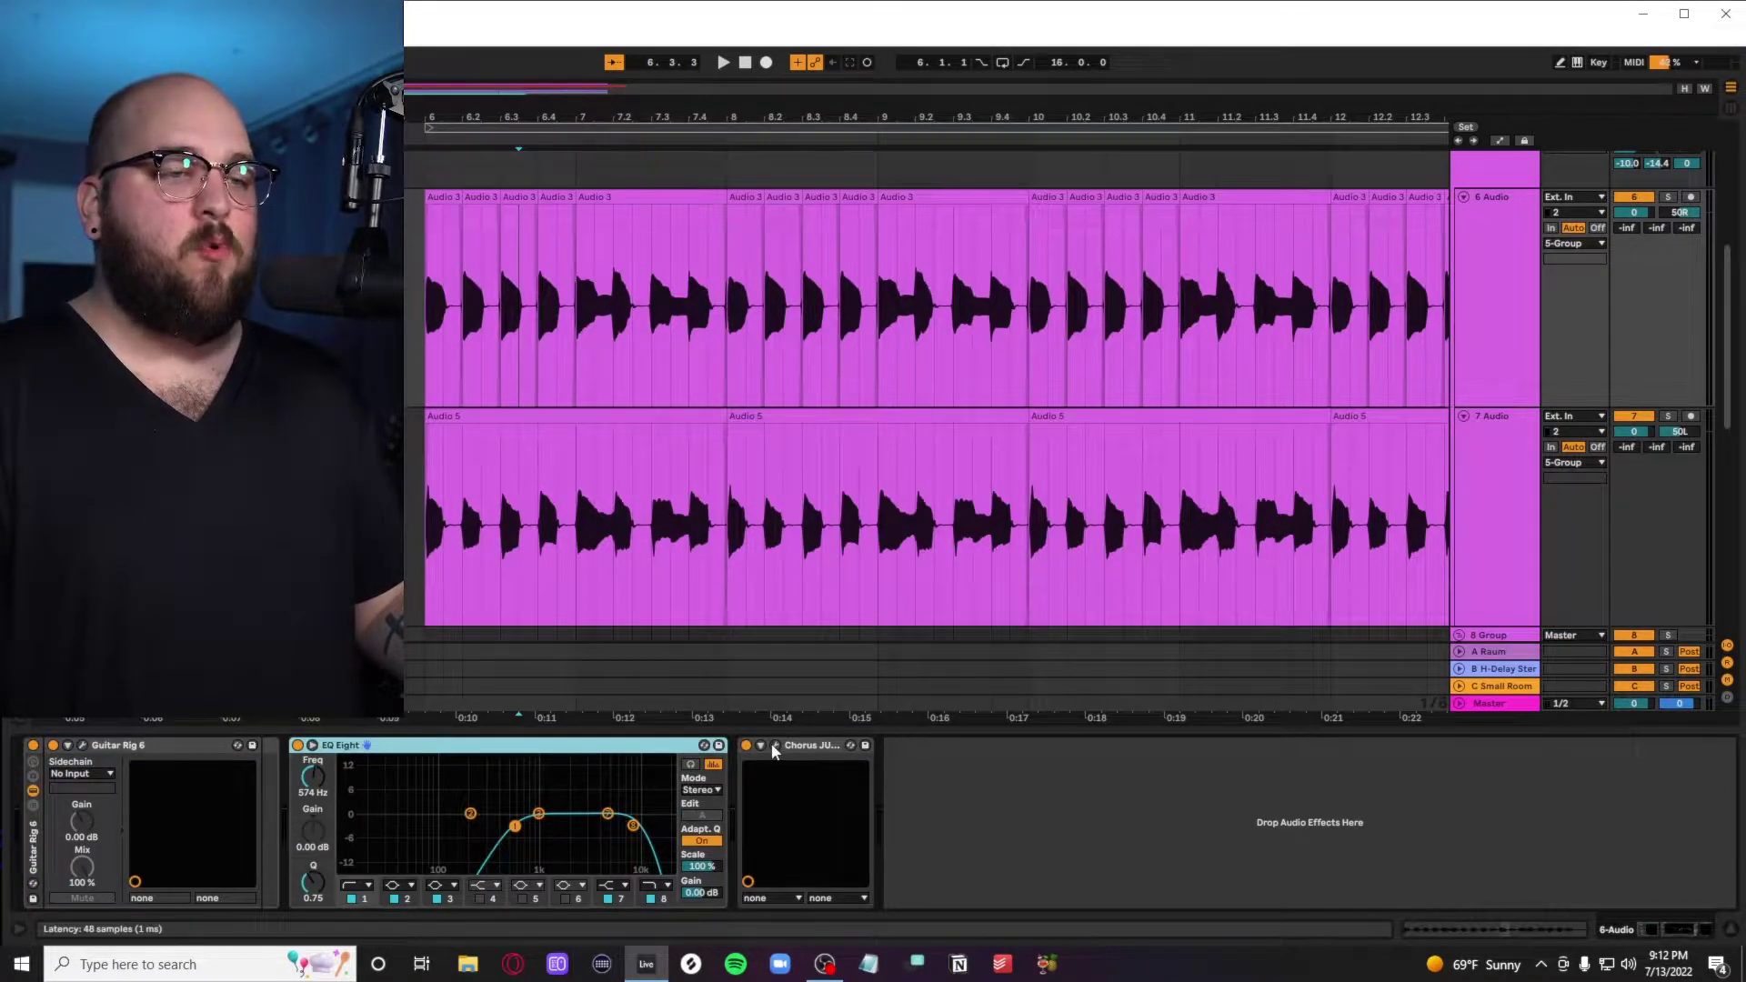
{"action": "left_click", "coordinate": [799, 747]}
Compare the effect chains of the 6 Audio and 7 Audio guitar tracks
{"action": "scroll", "coordinate": [1497, 179], "scroll_direction": "up", "scroll_amount": 1}
{"action": "left_click", "coordinate": [1495, 382]}
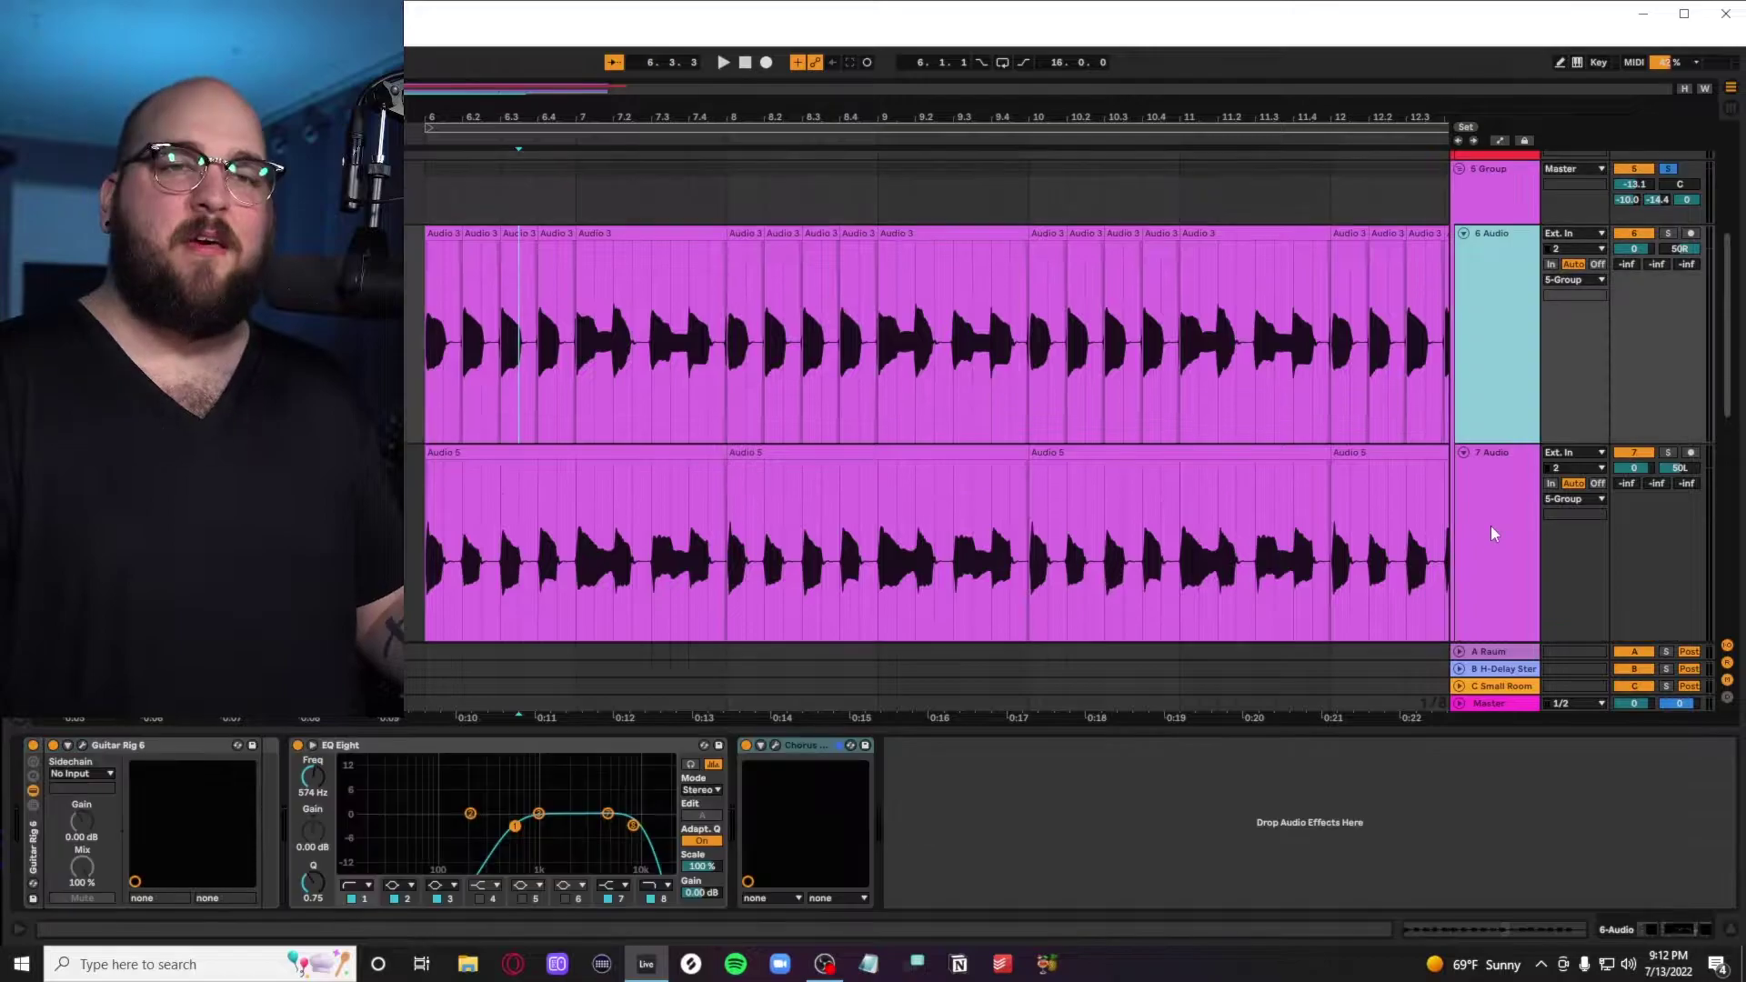
{"action": "left_click", "coordinate": [1488, 536]}
{"action": "scroll", "coordinate": [1488, 537], "scroll_direction": "down", "scroll_amount": 2}
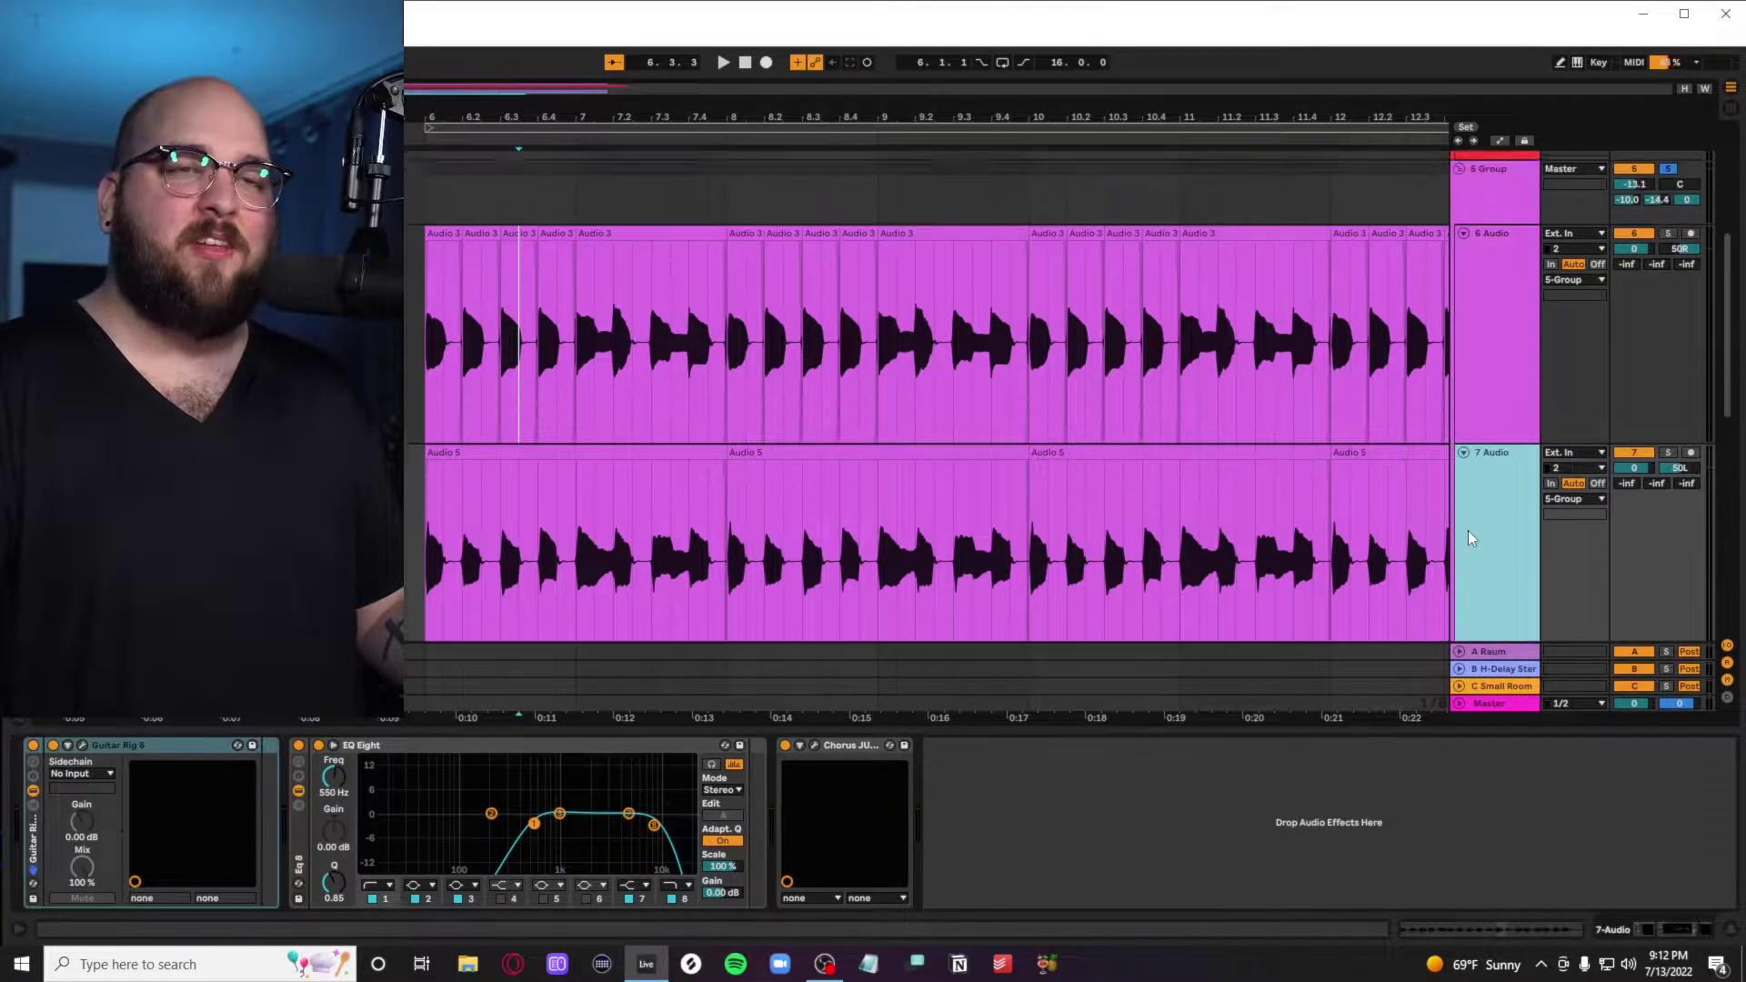
{"action": "scroll", "coordinate": [1491, 419], "scroll_direction": "up", "scroll_amount": 1}
Open the Virtual Mix Rack on the 5 Group, audition the guitars through its Guitars vibe strip and hide the plug-in window
{"action": "left_click", "coordinate": [1491, 182]}
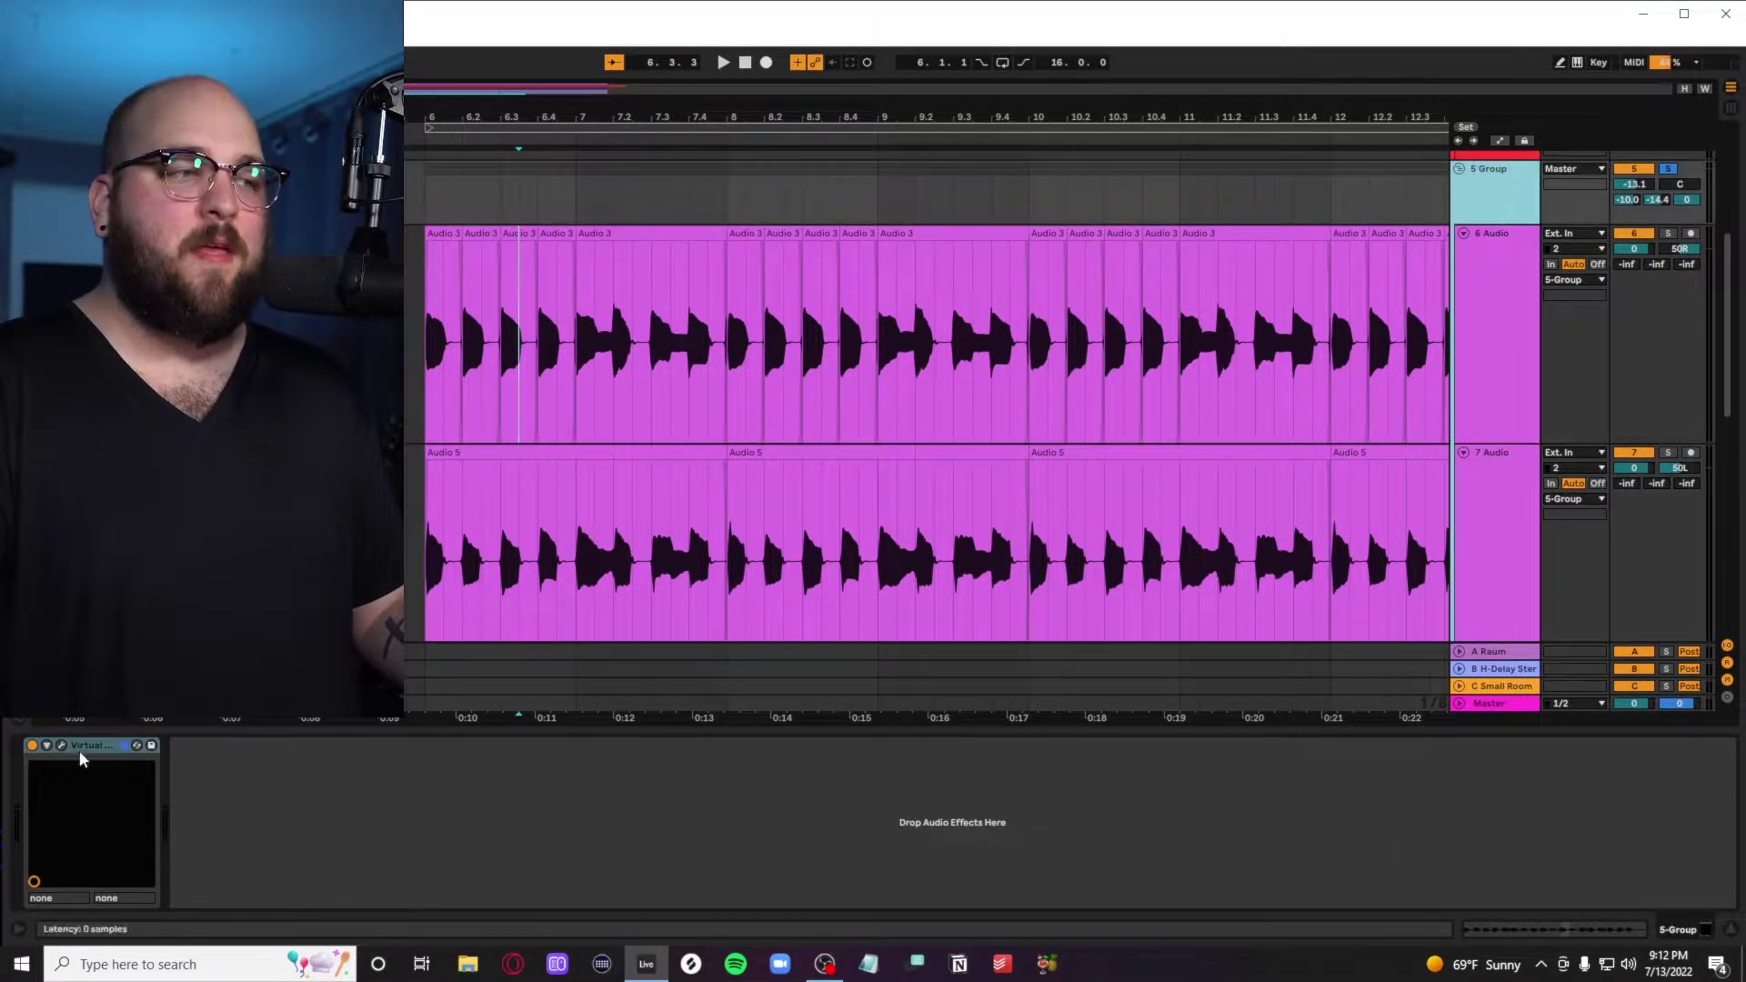
{"action": "left_click", "coordinate": [62, 745]}
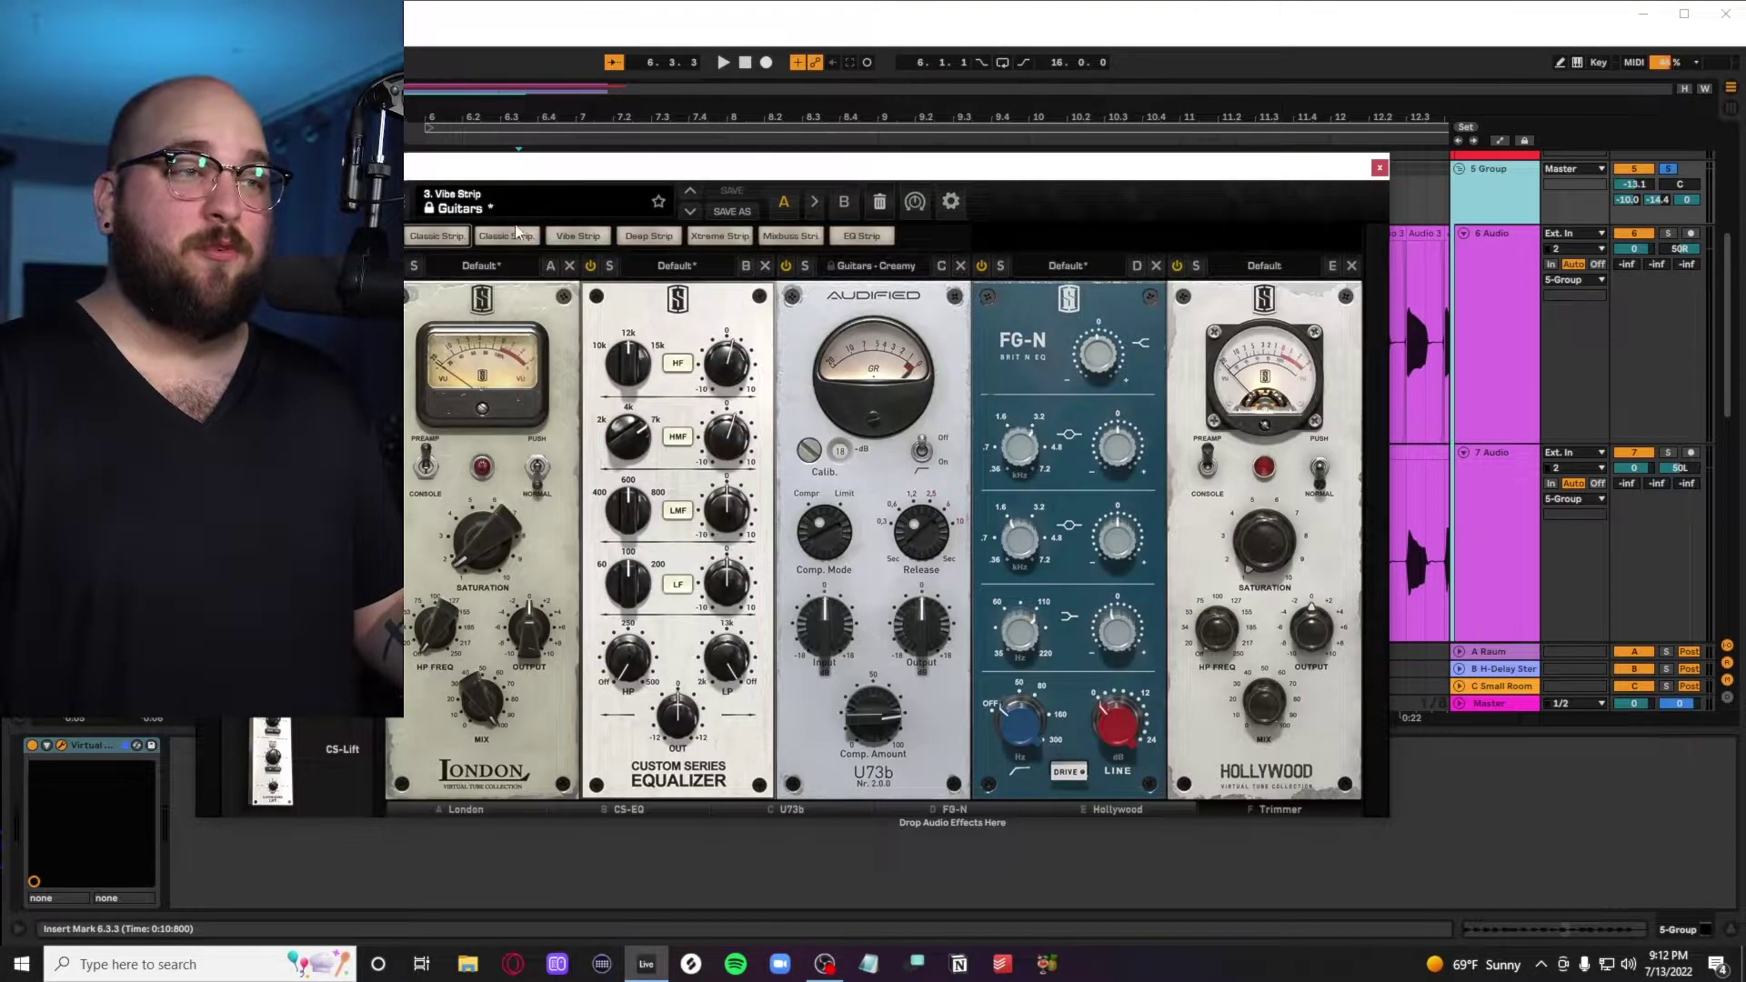
{"action": "left_click_drag", "start_coordinate": [558, 173], "coordinate": [703, 192]}
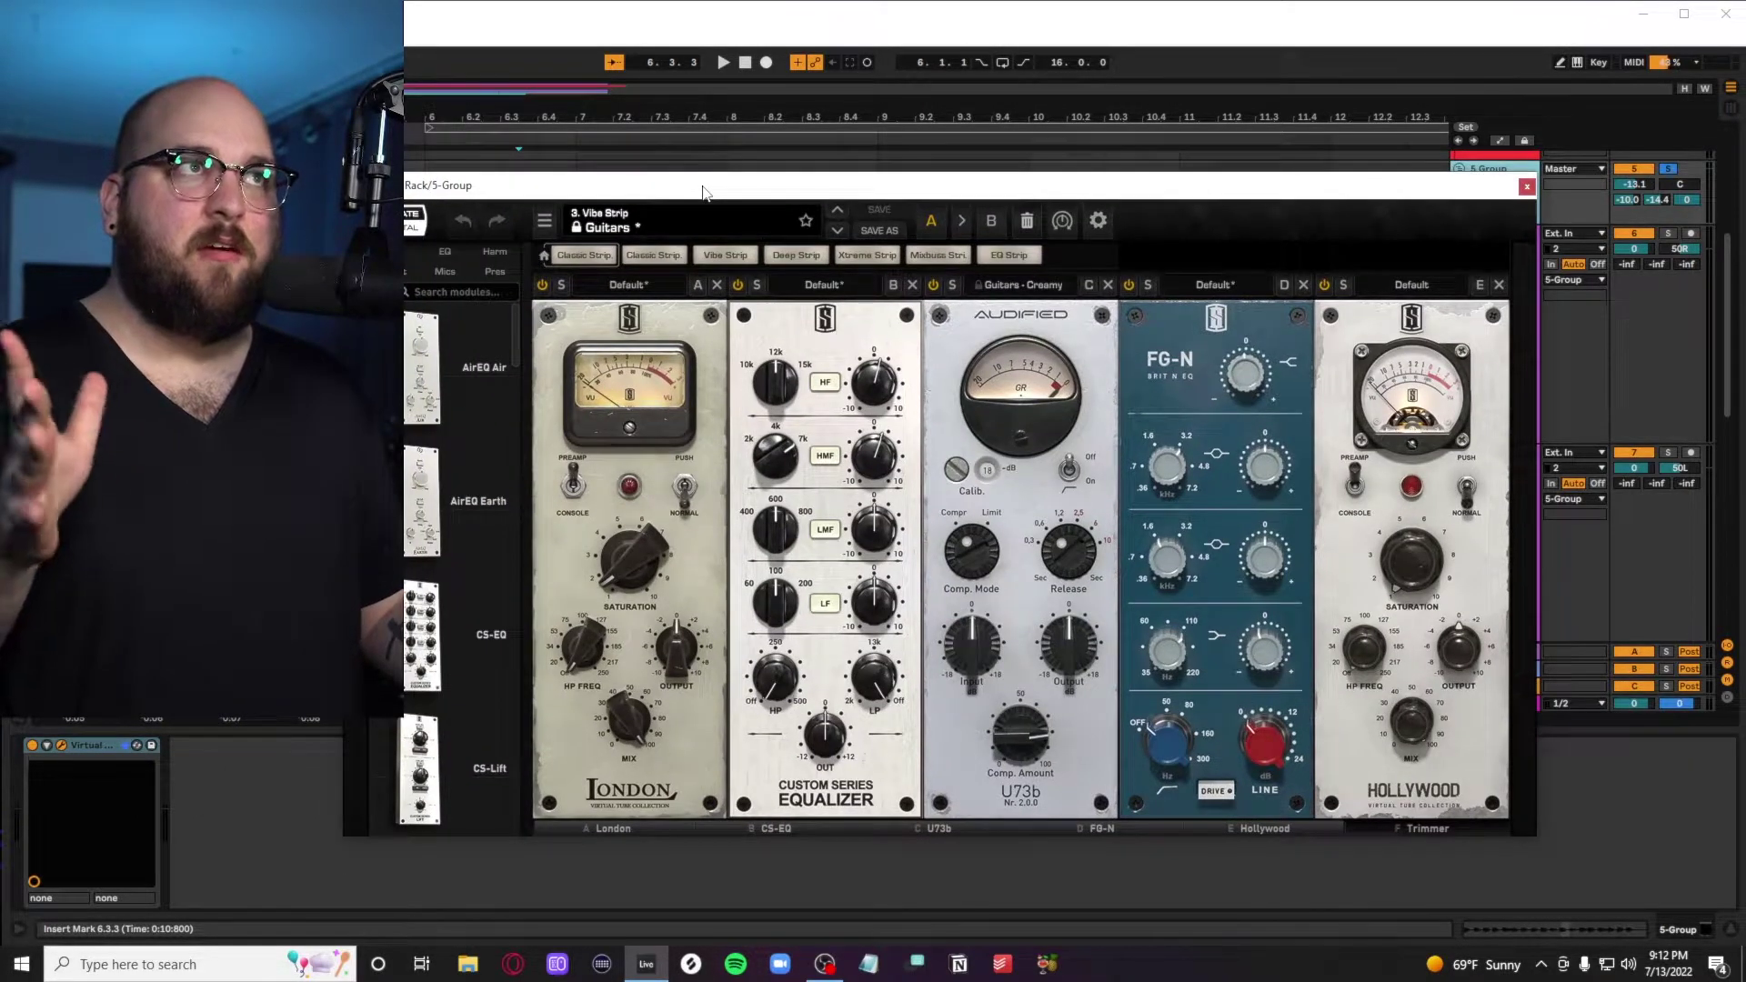
{"action": "key", "text": "space"}
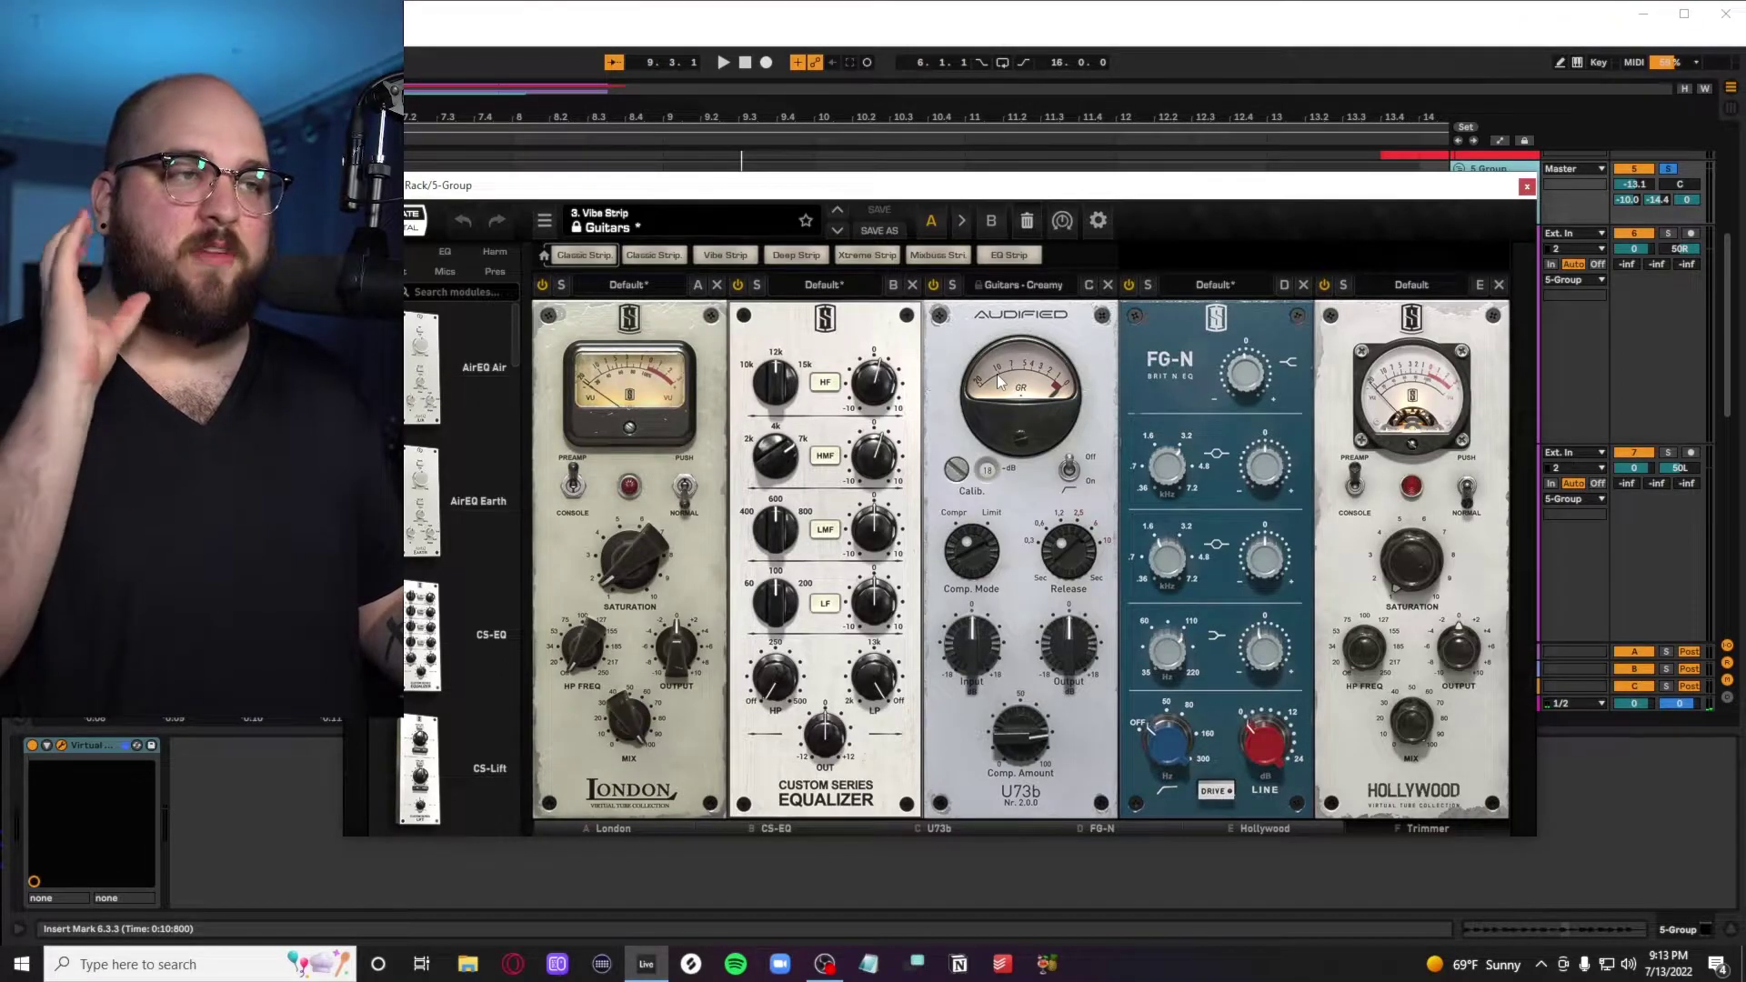
{"action": "key", "text": "ctrl+alt+p"}
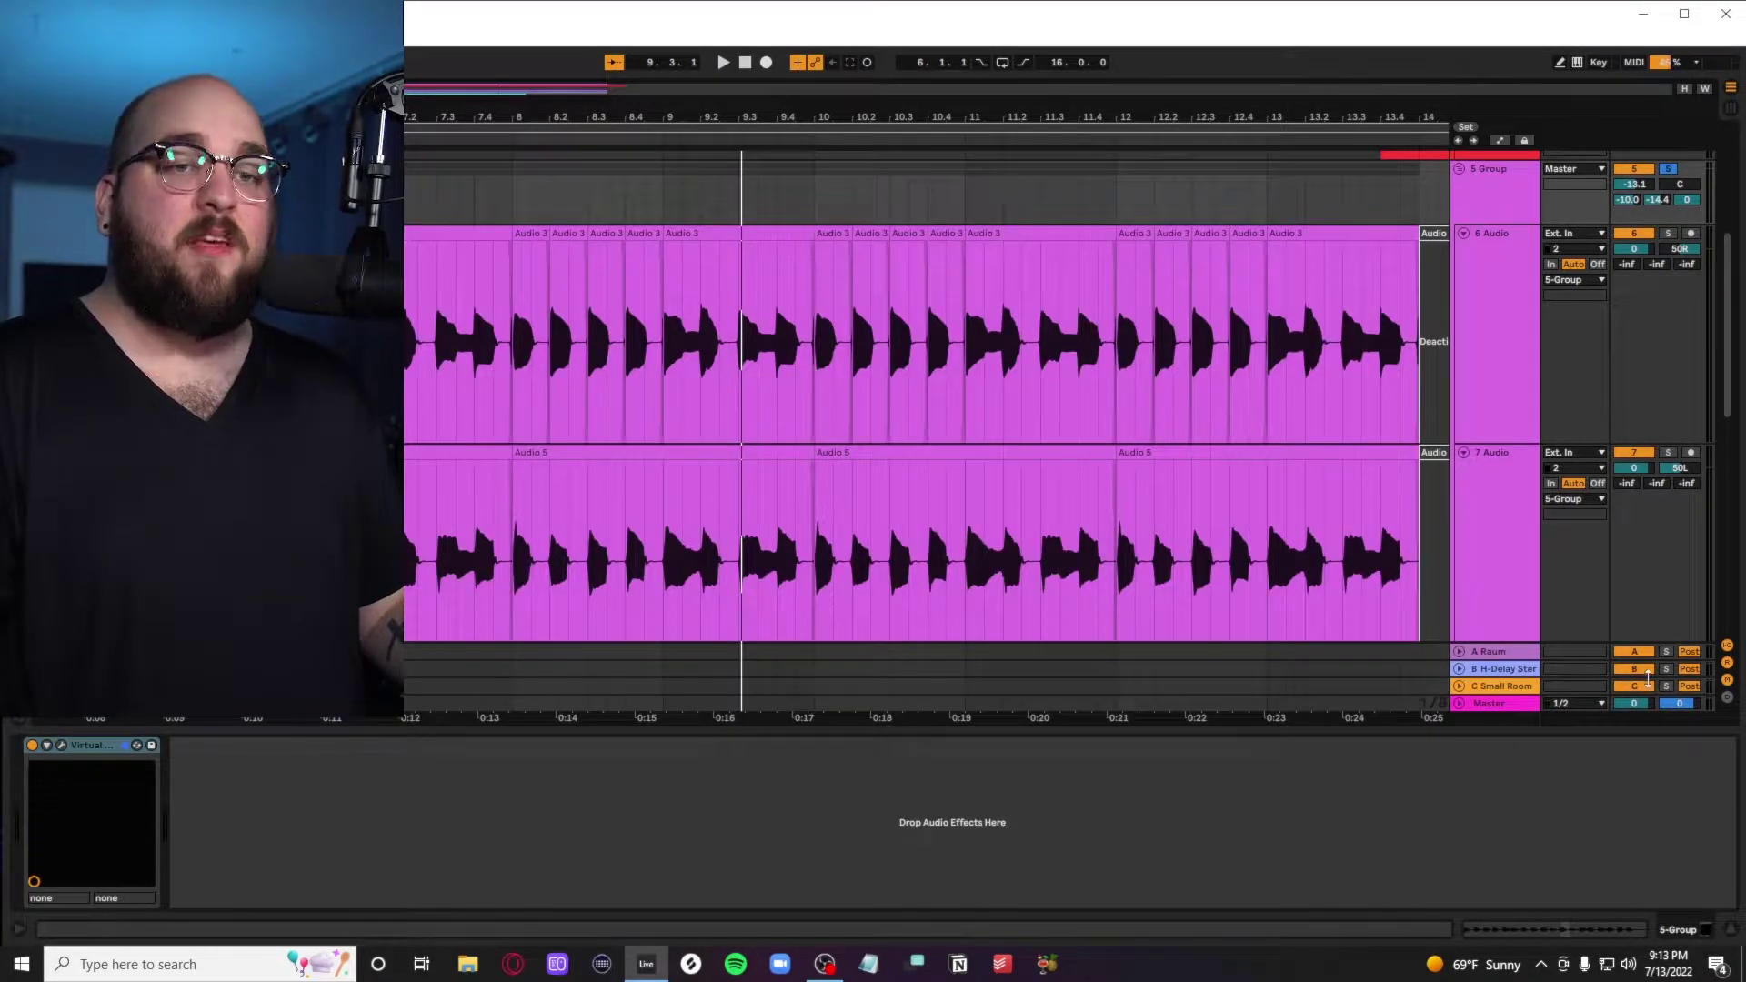
Solo the B H-Delay return, open H-Delay Stereo and audition the guitar passage through the ping-pong delay
{"action": "left_click", "coordinate": [1504, 667]}
{"action": "left_click_drag", "start_coordinate": [409, 91], "coordinate": [968, 411]}
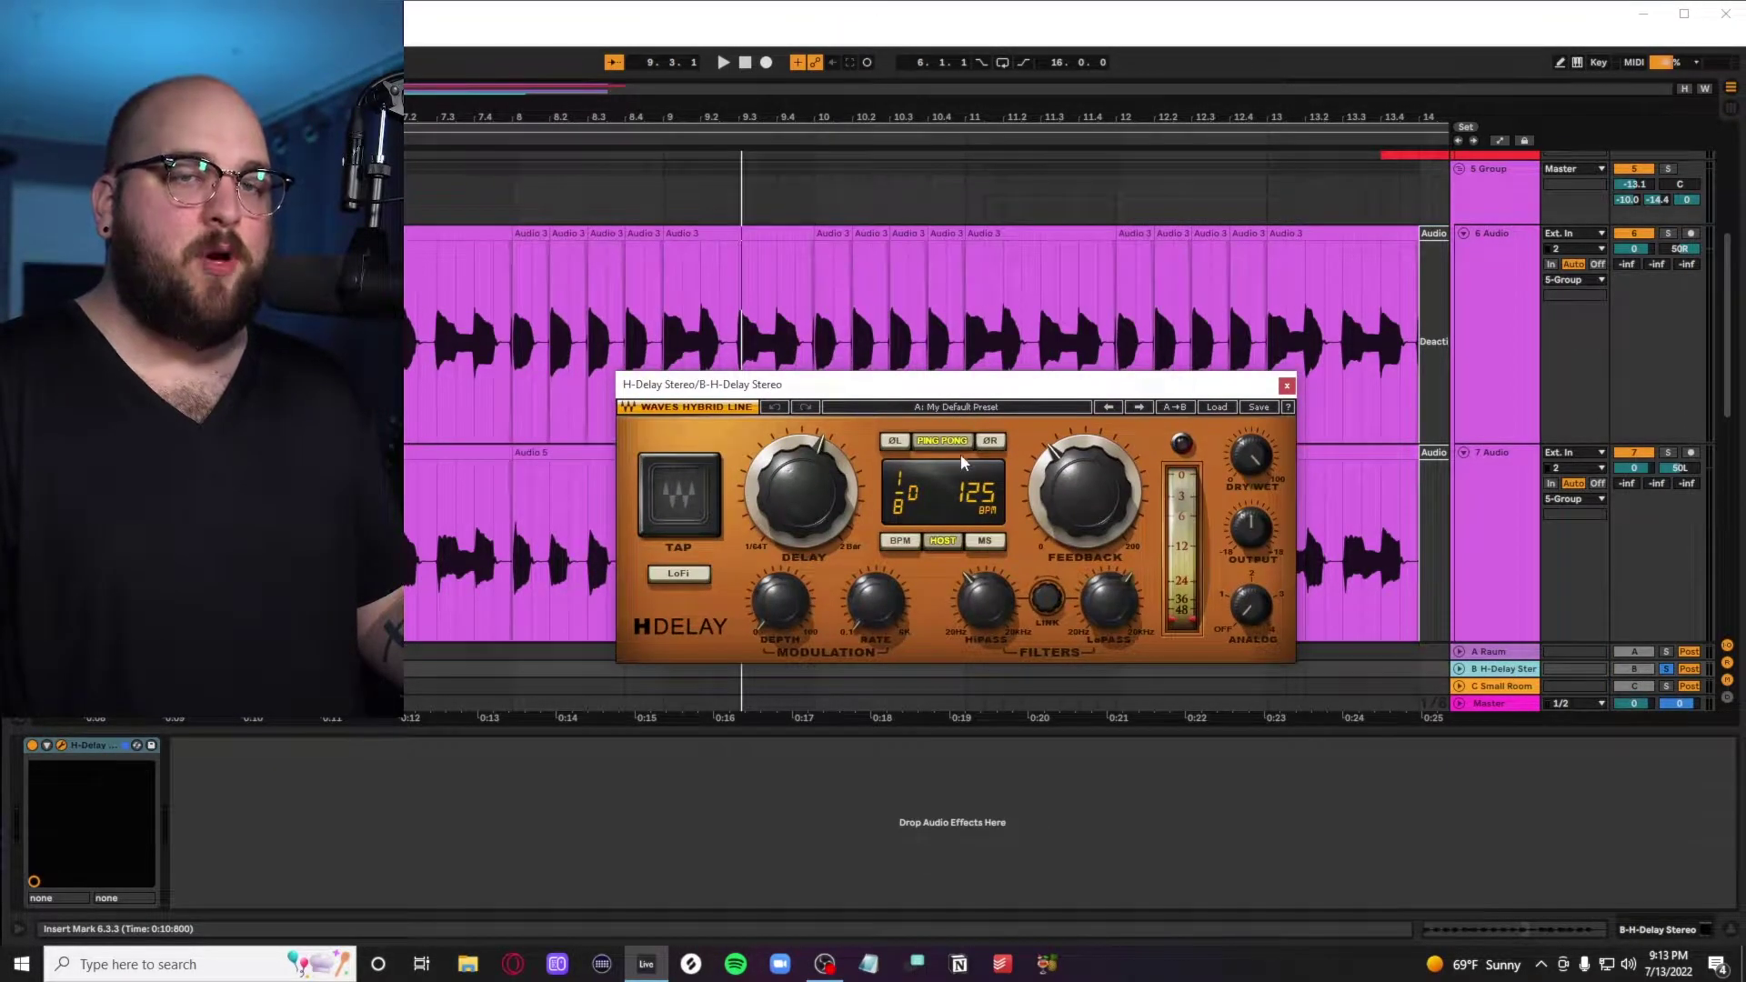
{"action": "key", "text": "space"}
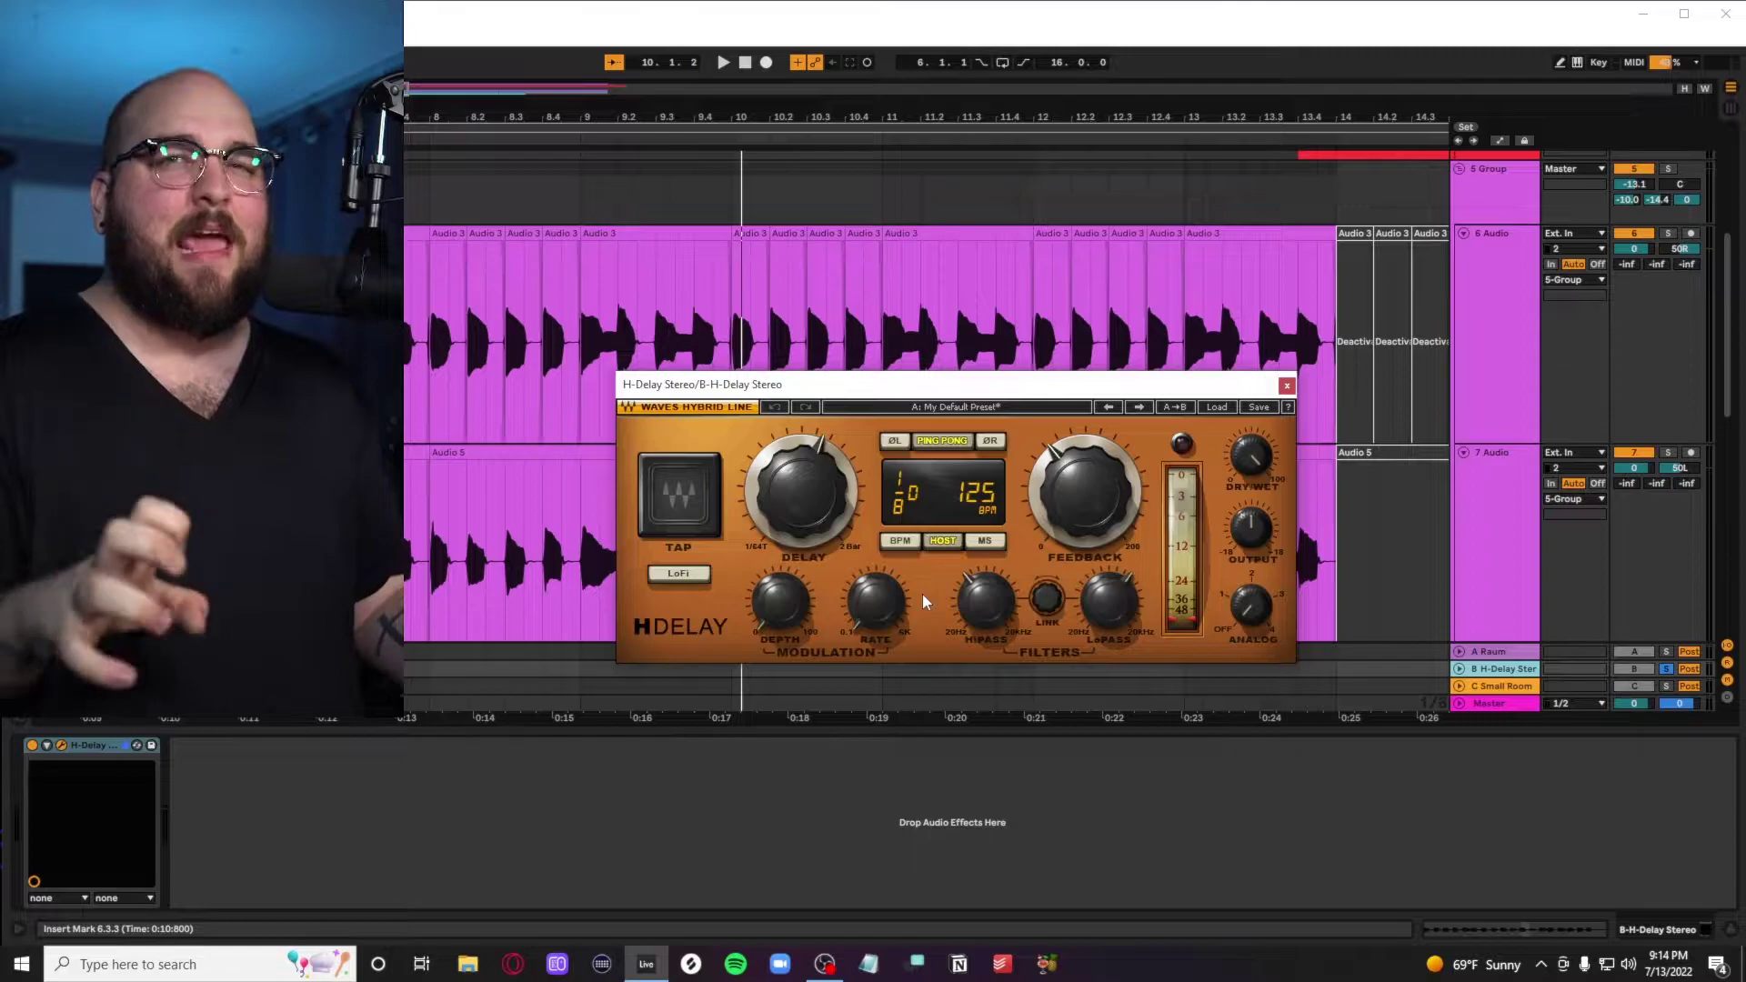
Adjust the HiPass and LoPass filters of H-Delay Stereo while auditioning the passage, and close the plug-in window
{"action": "mouse_move", "coordinate": [979, 605]}
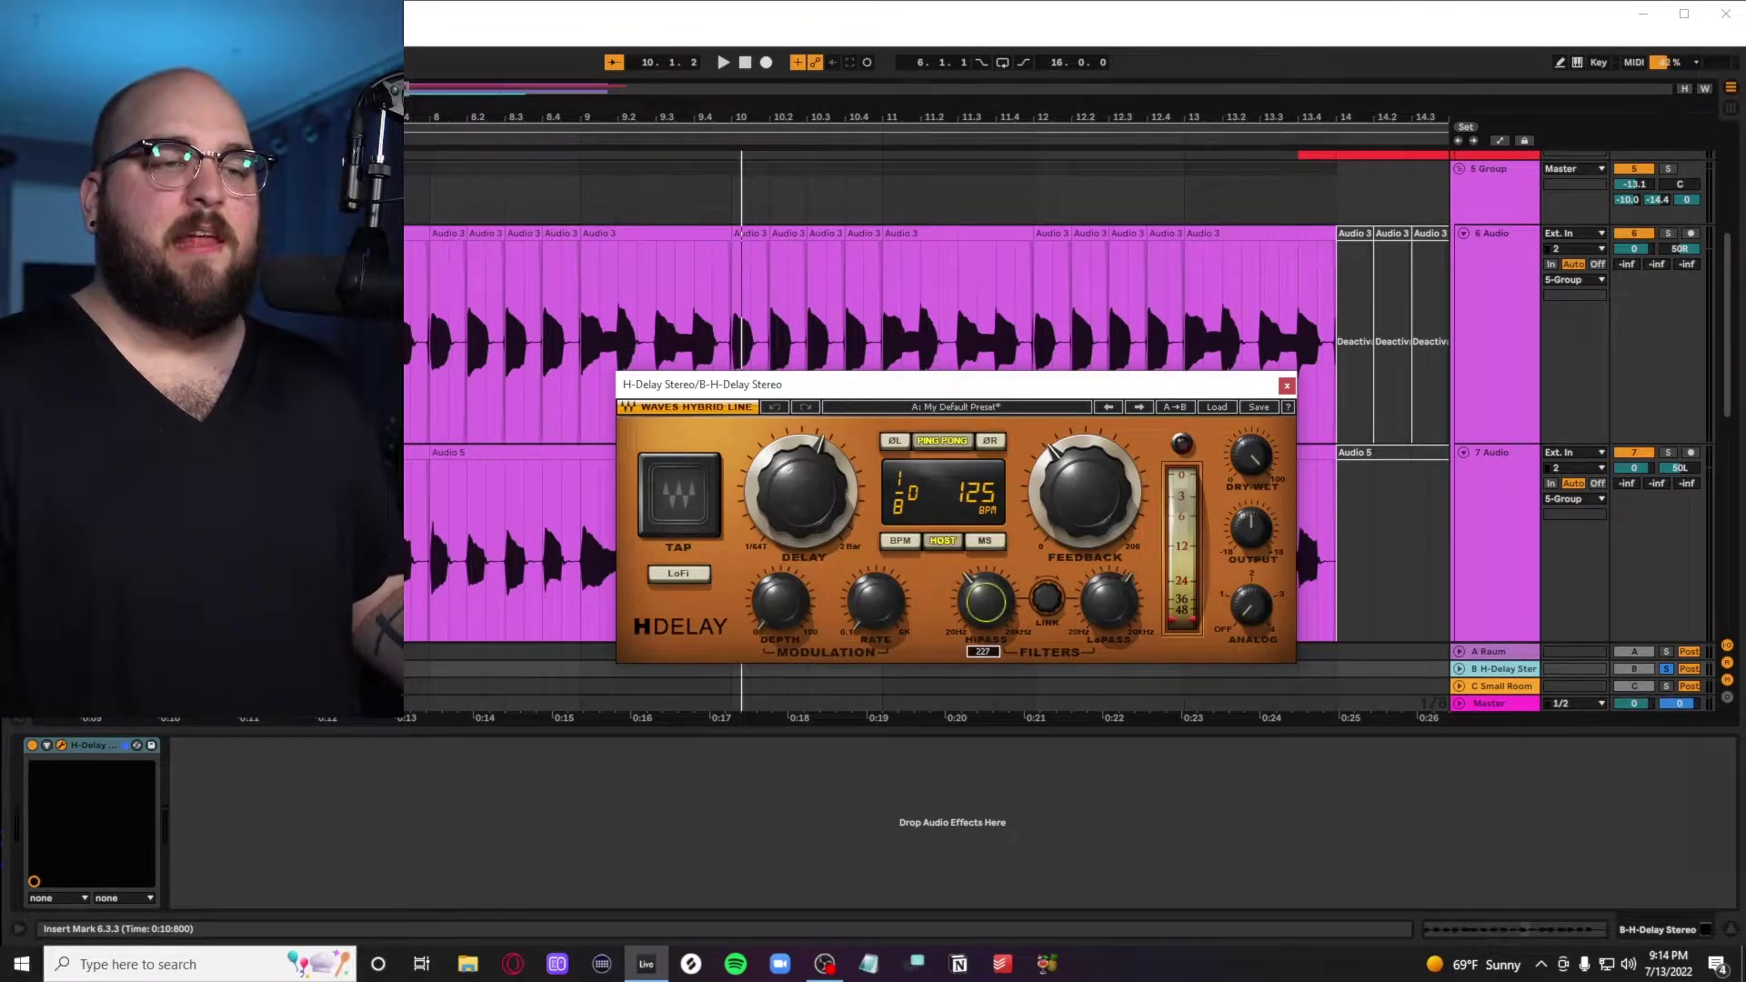
{"action": "key", "text": "space"}
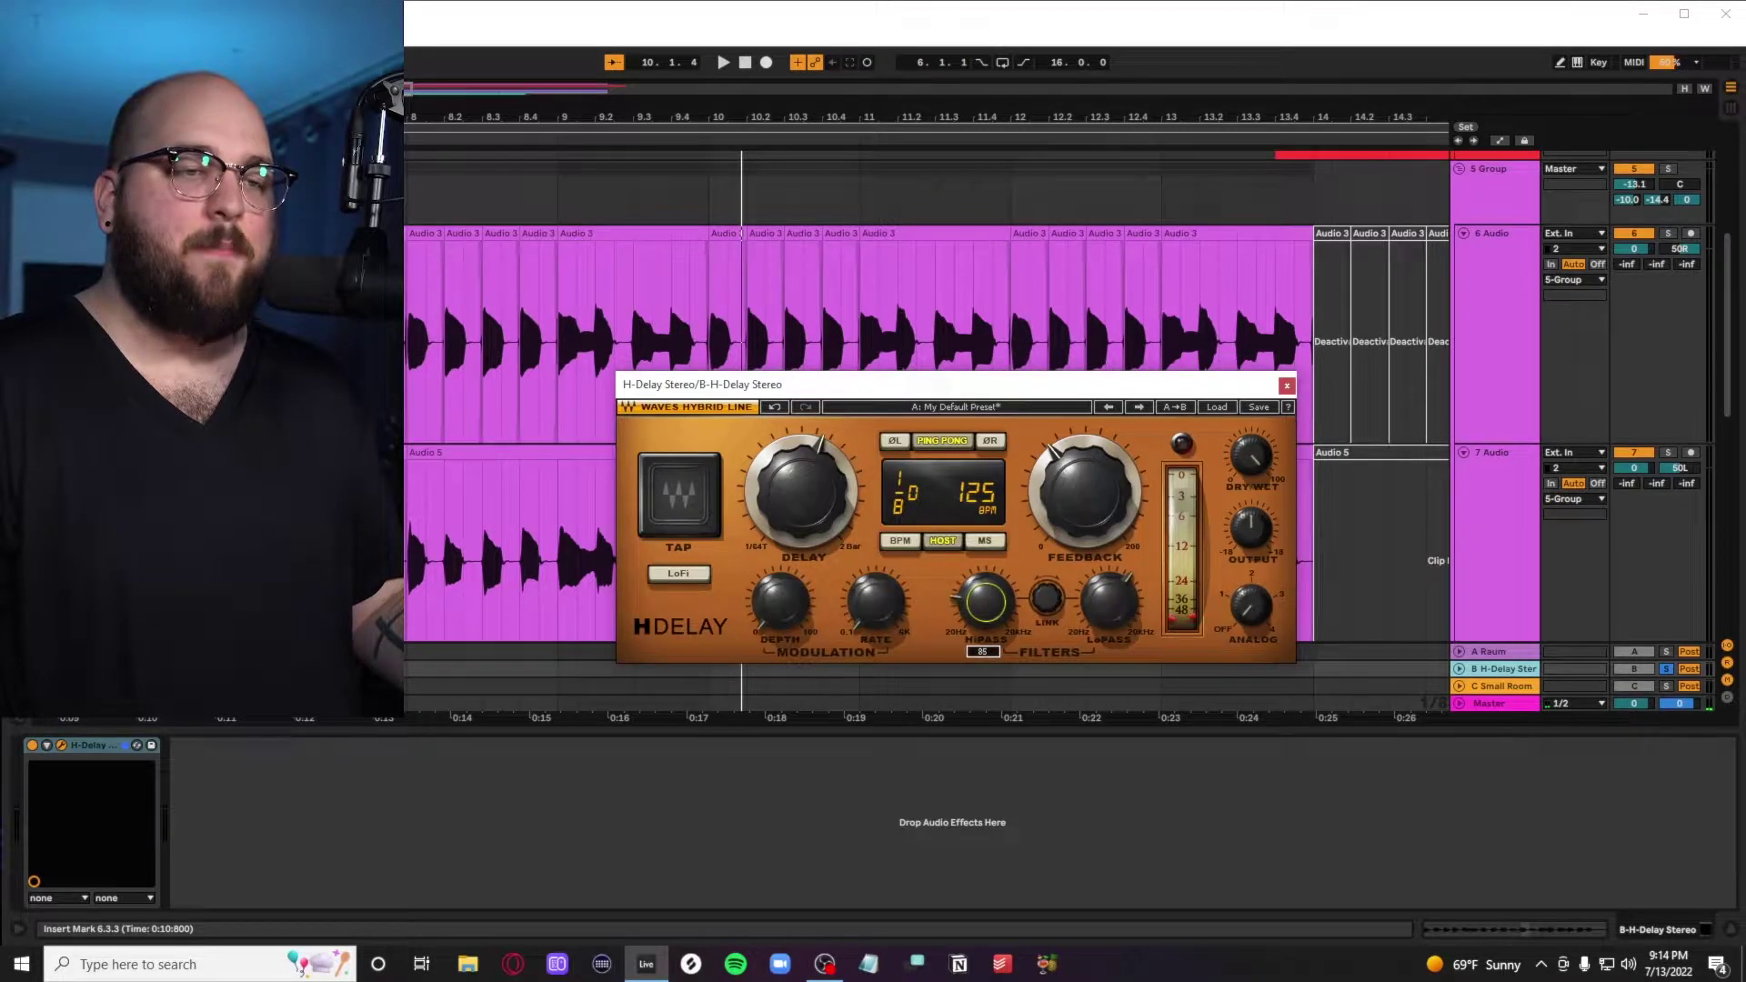
{"action": "key", "text": "space"}
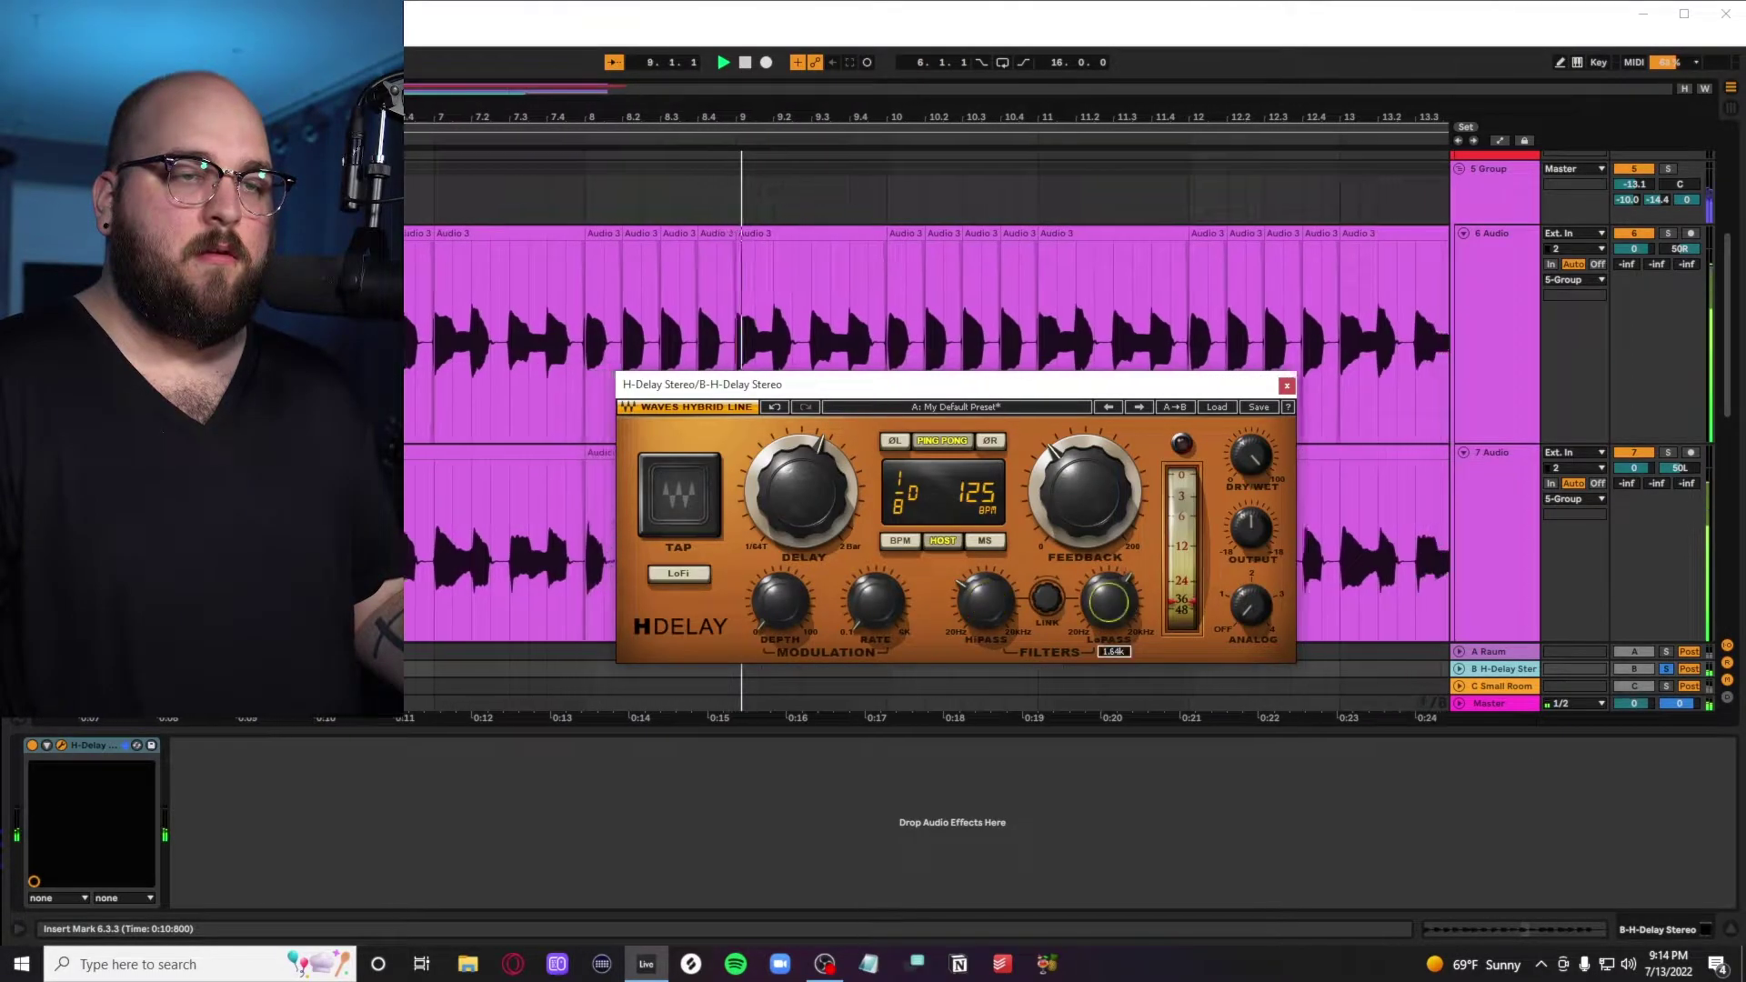
{"action": "mouse_move", "coordinate": [1126, 606]}
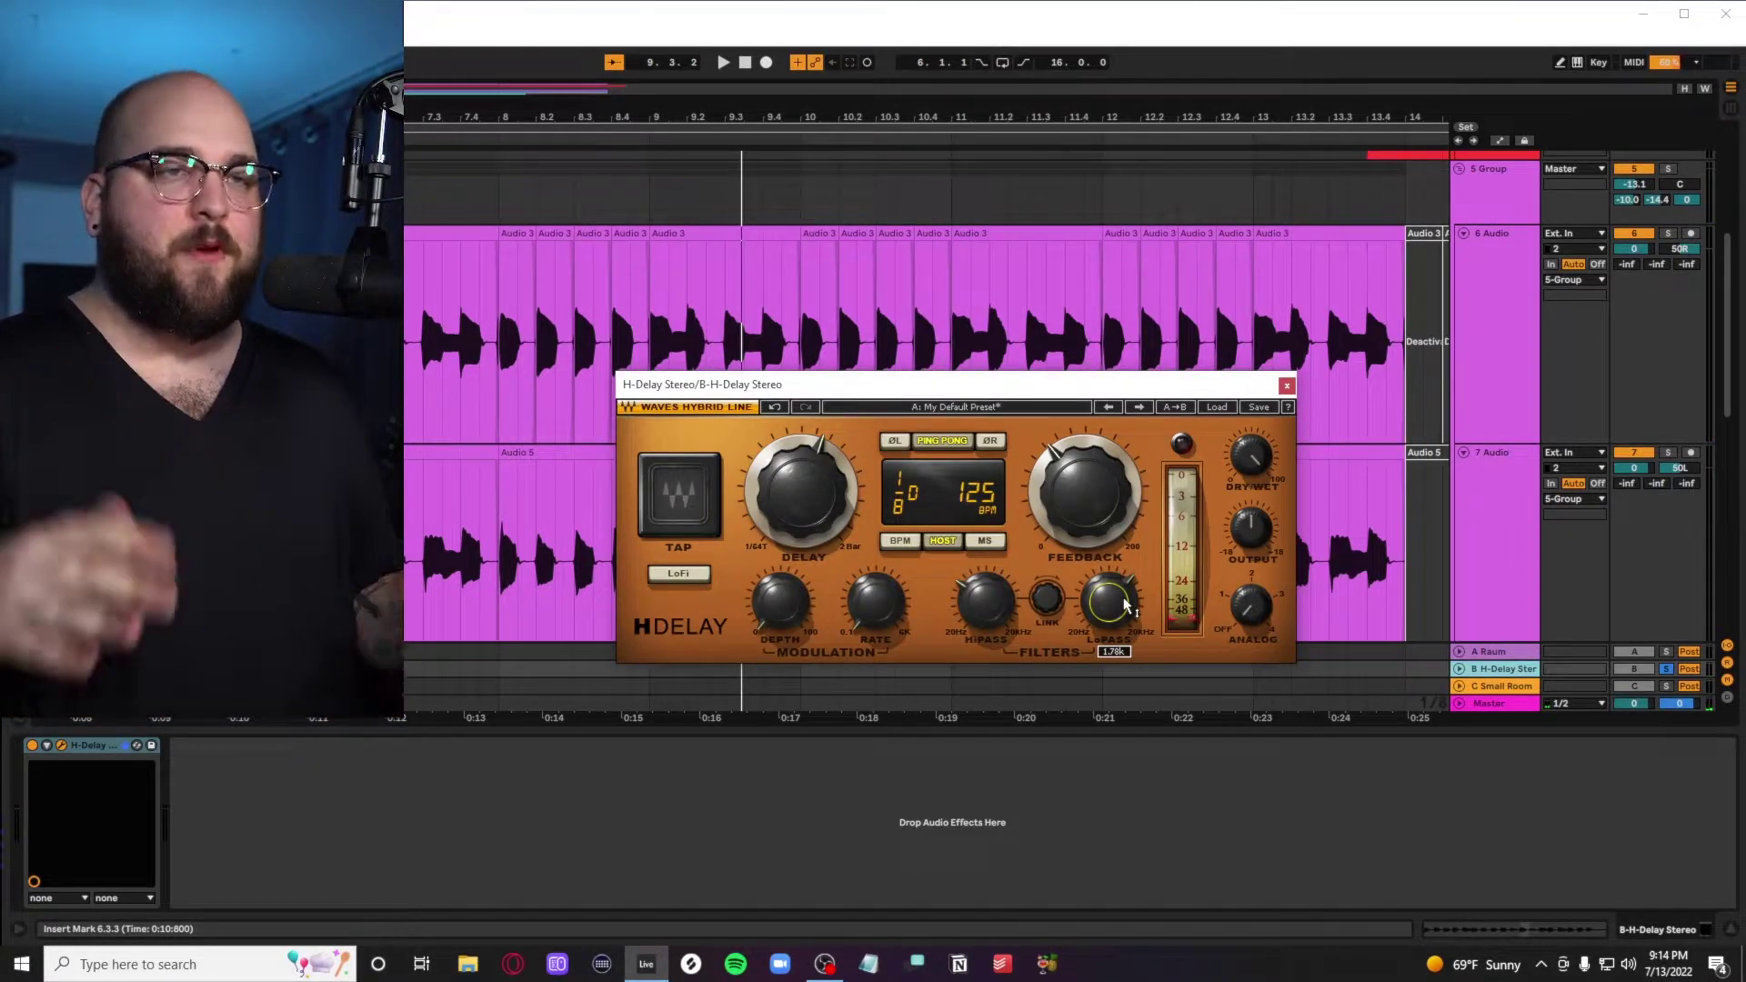
{"action": "left_click", "coordinate": [1285, 386]}
Audition the 9 Audio and 10 Audio guitar clips from bar 6 and select the 9 Audio track to show its effects
{"action": "key", "text": "space"}
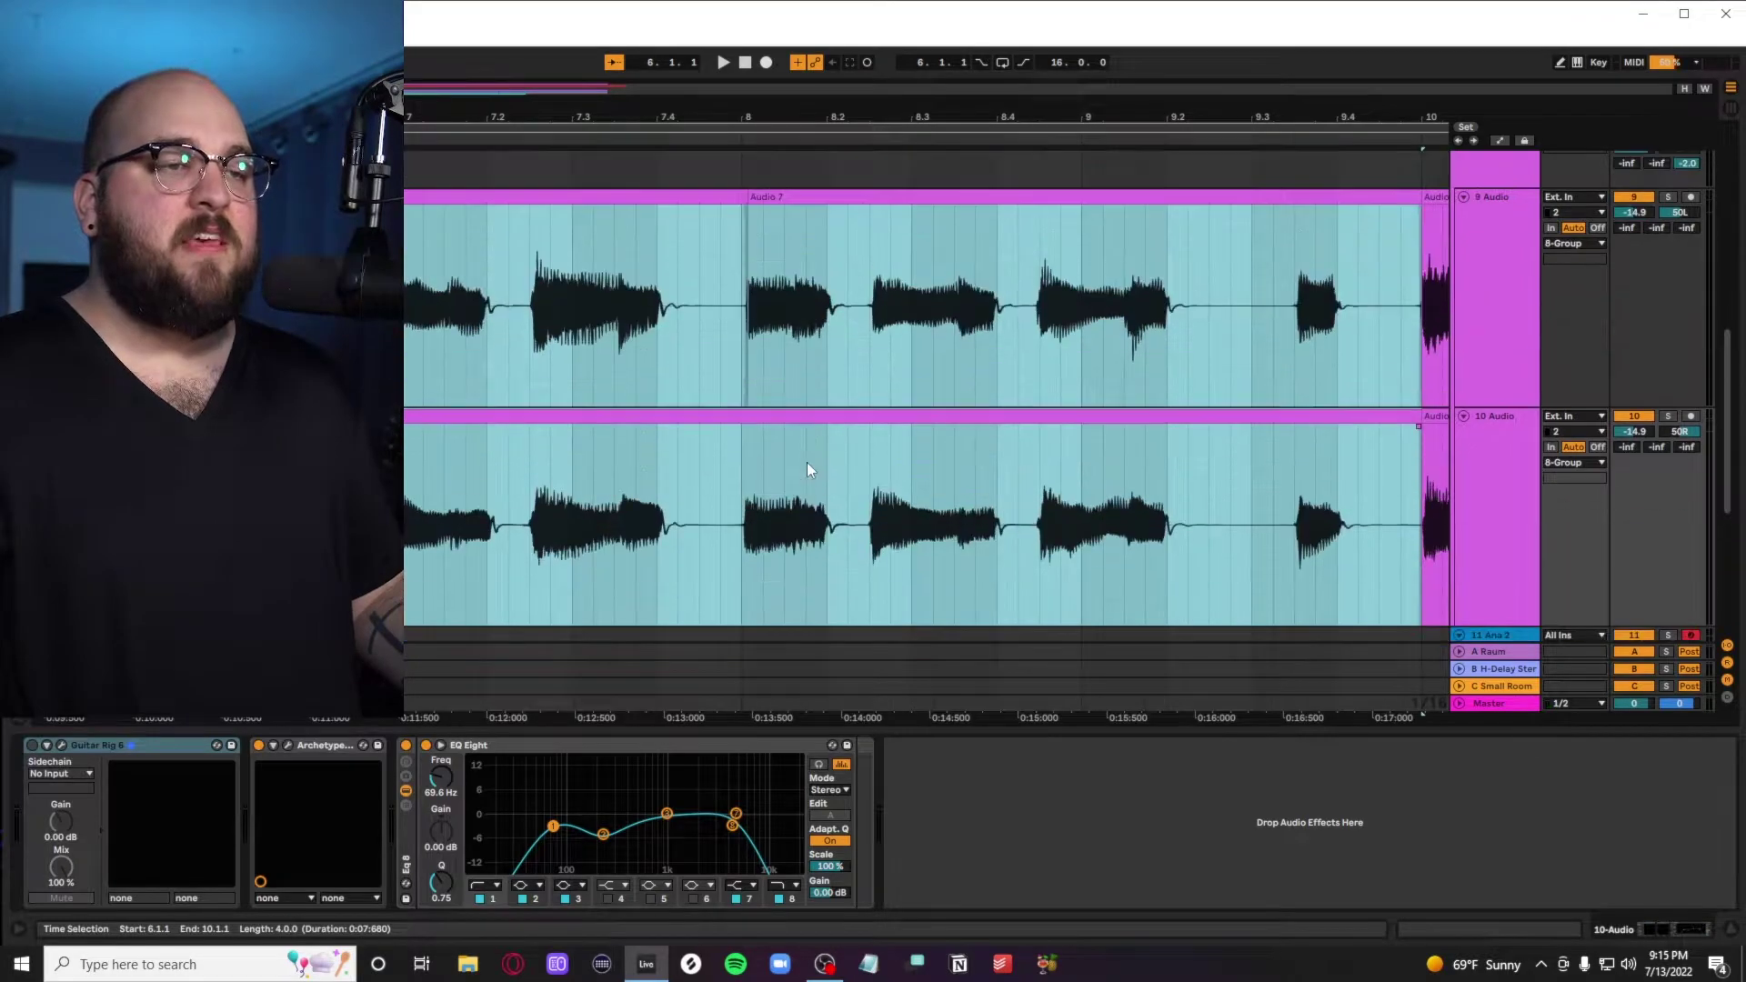
{"action": "key", "text": "space"}
{"action": "left_click", "coordinate": [926, 443]}
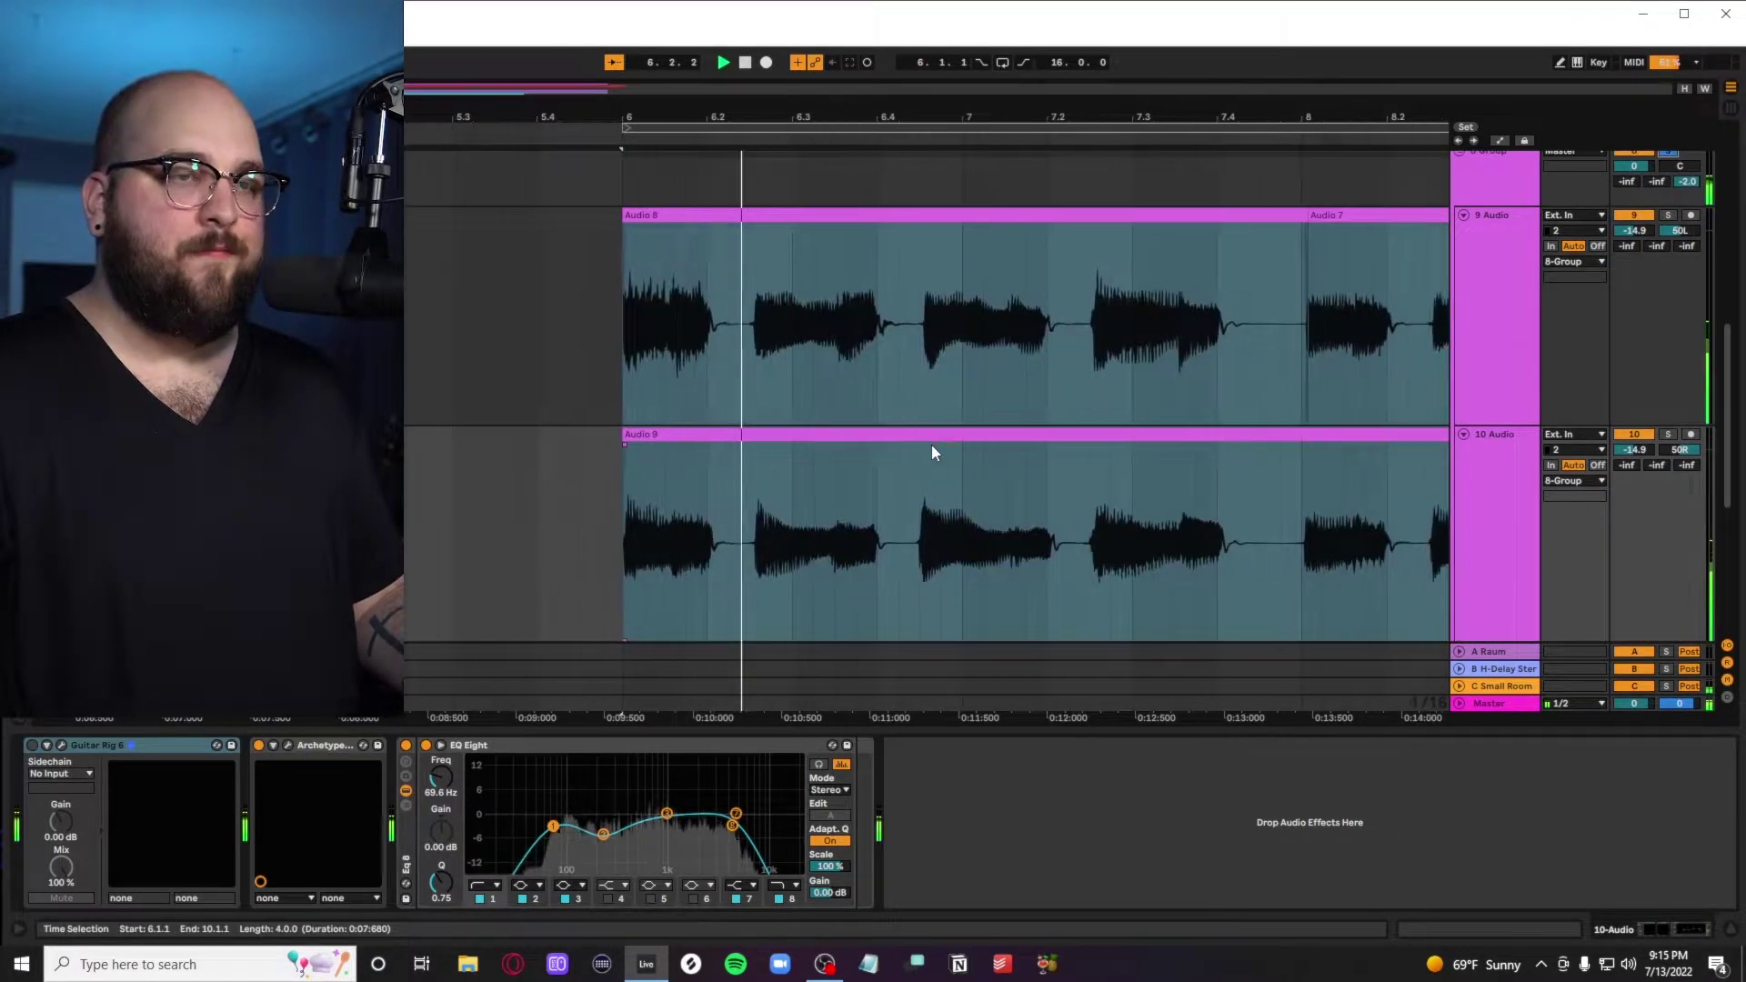
{"action": "left_click", "coordinate": [1512, 351]}
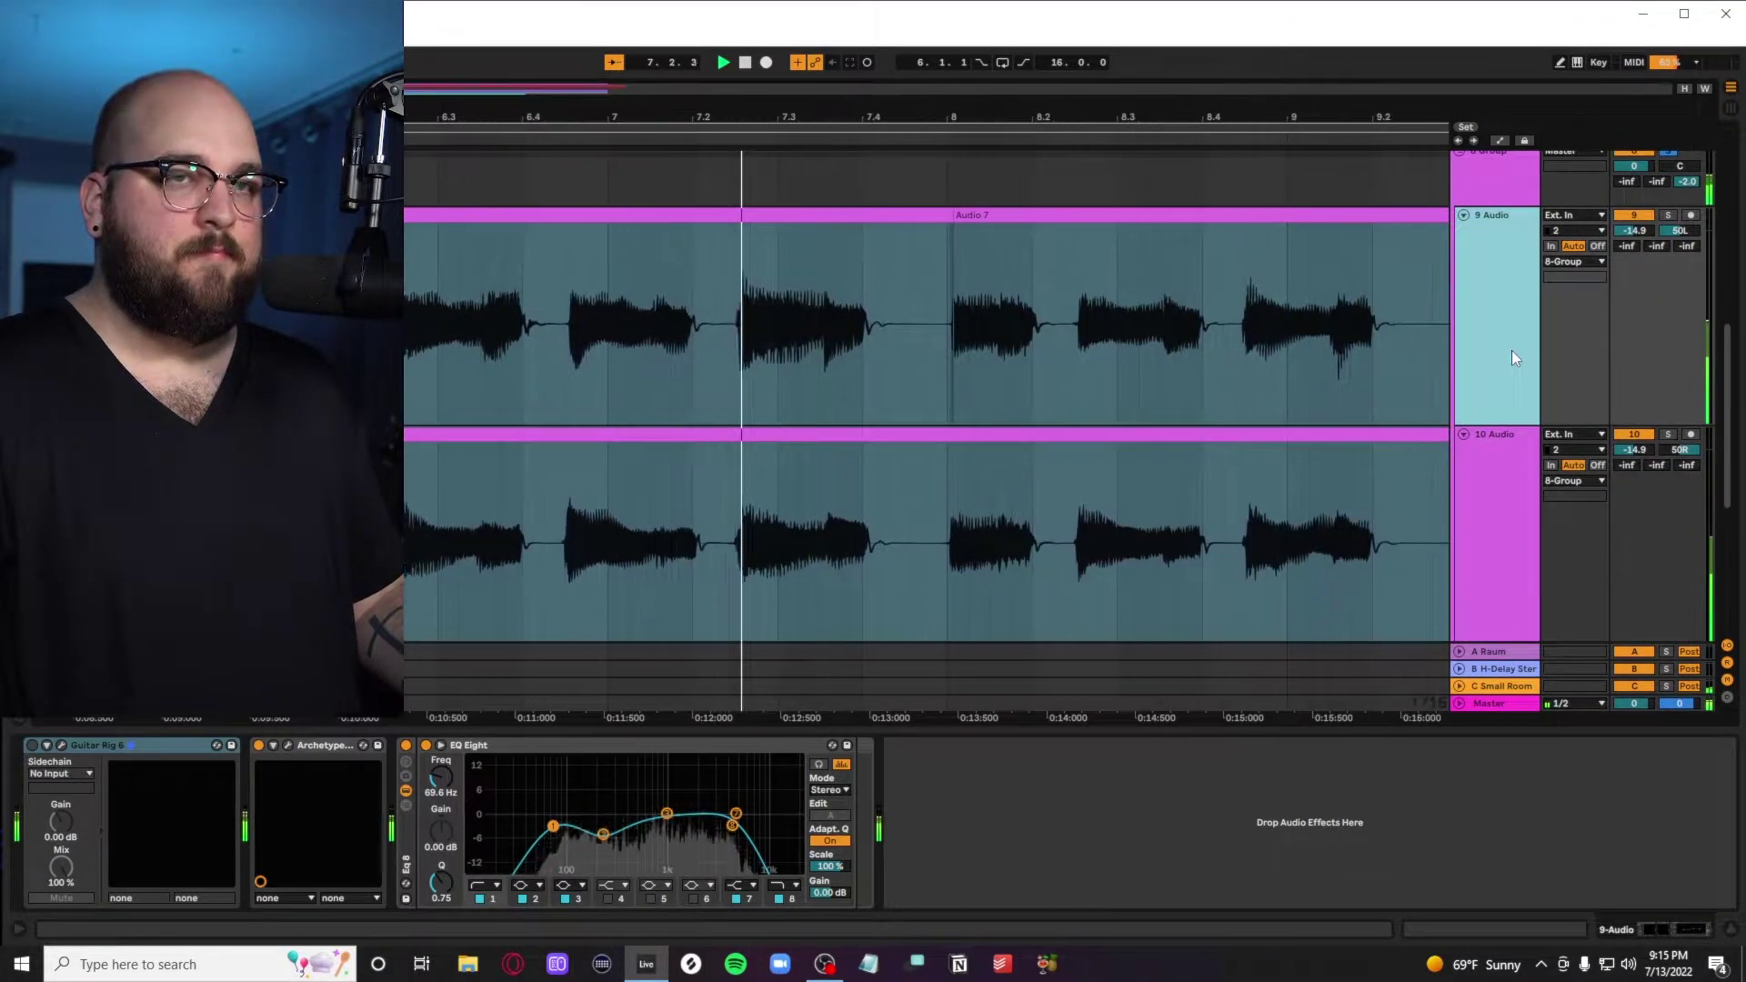
{"action": "left_click", "coordinate": [607, 273]}
{"action": "key", "text": "space"}
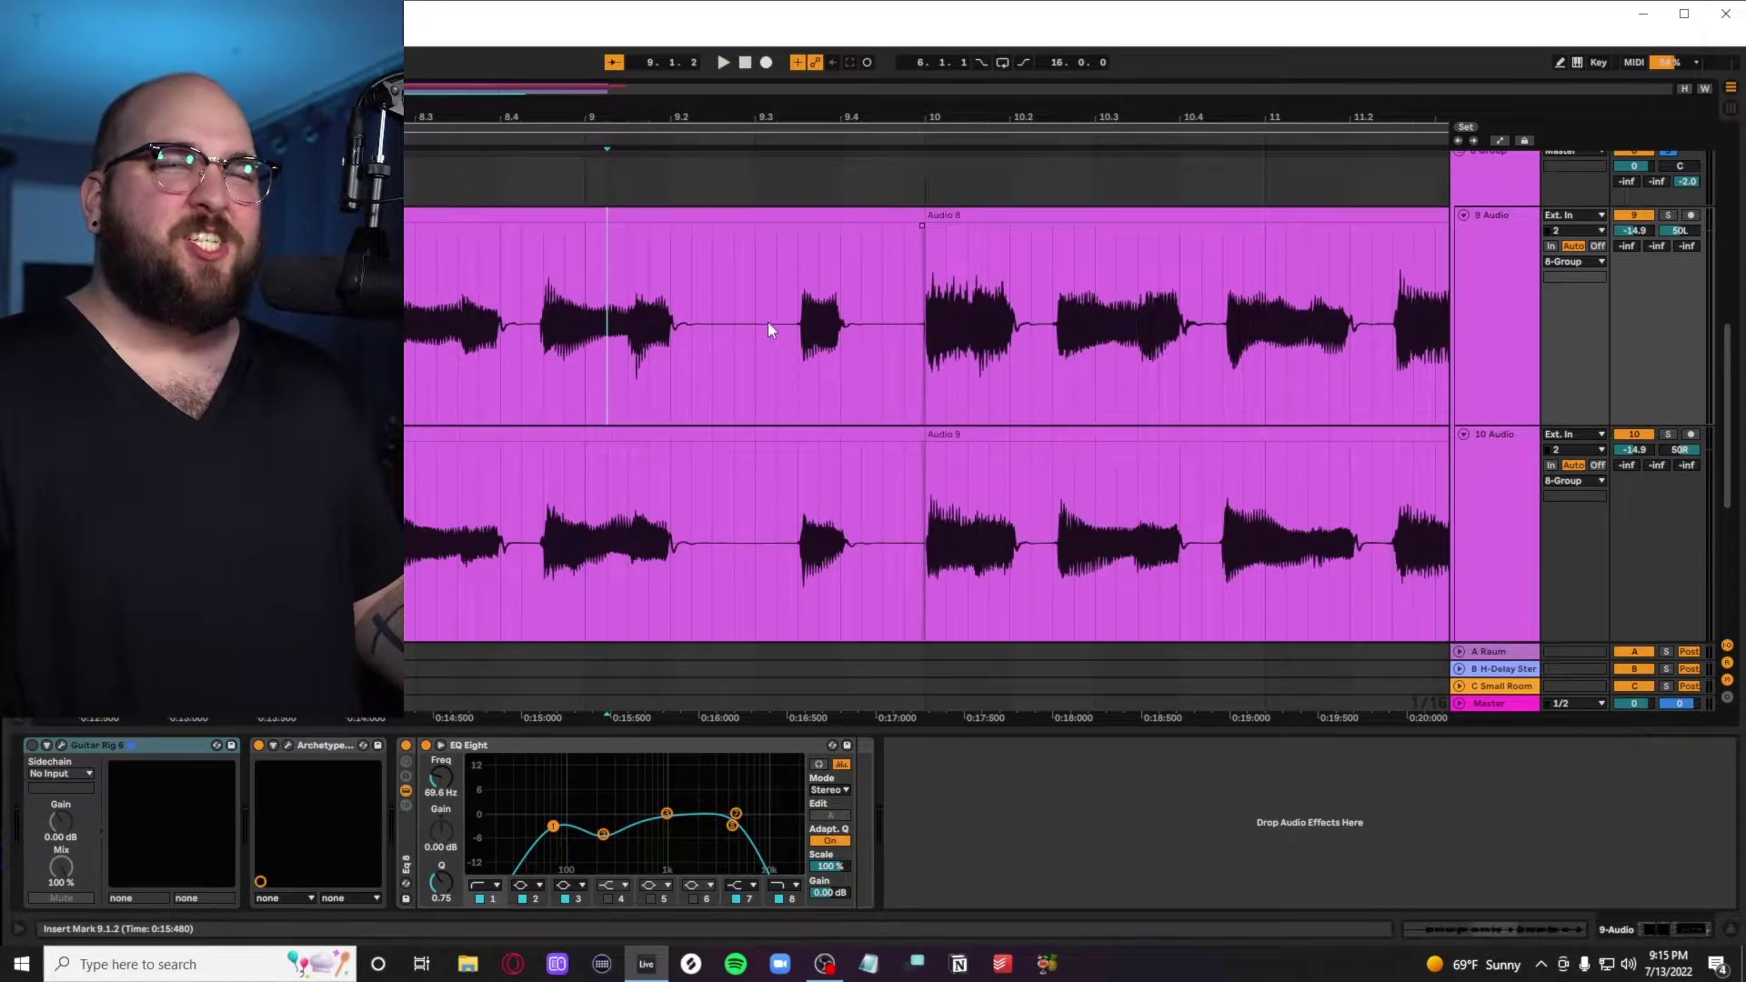
{"action": "scroll", "coordinate": [651, 304], "scroll_direction": "down", "scroll_amount": 3}
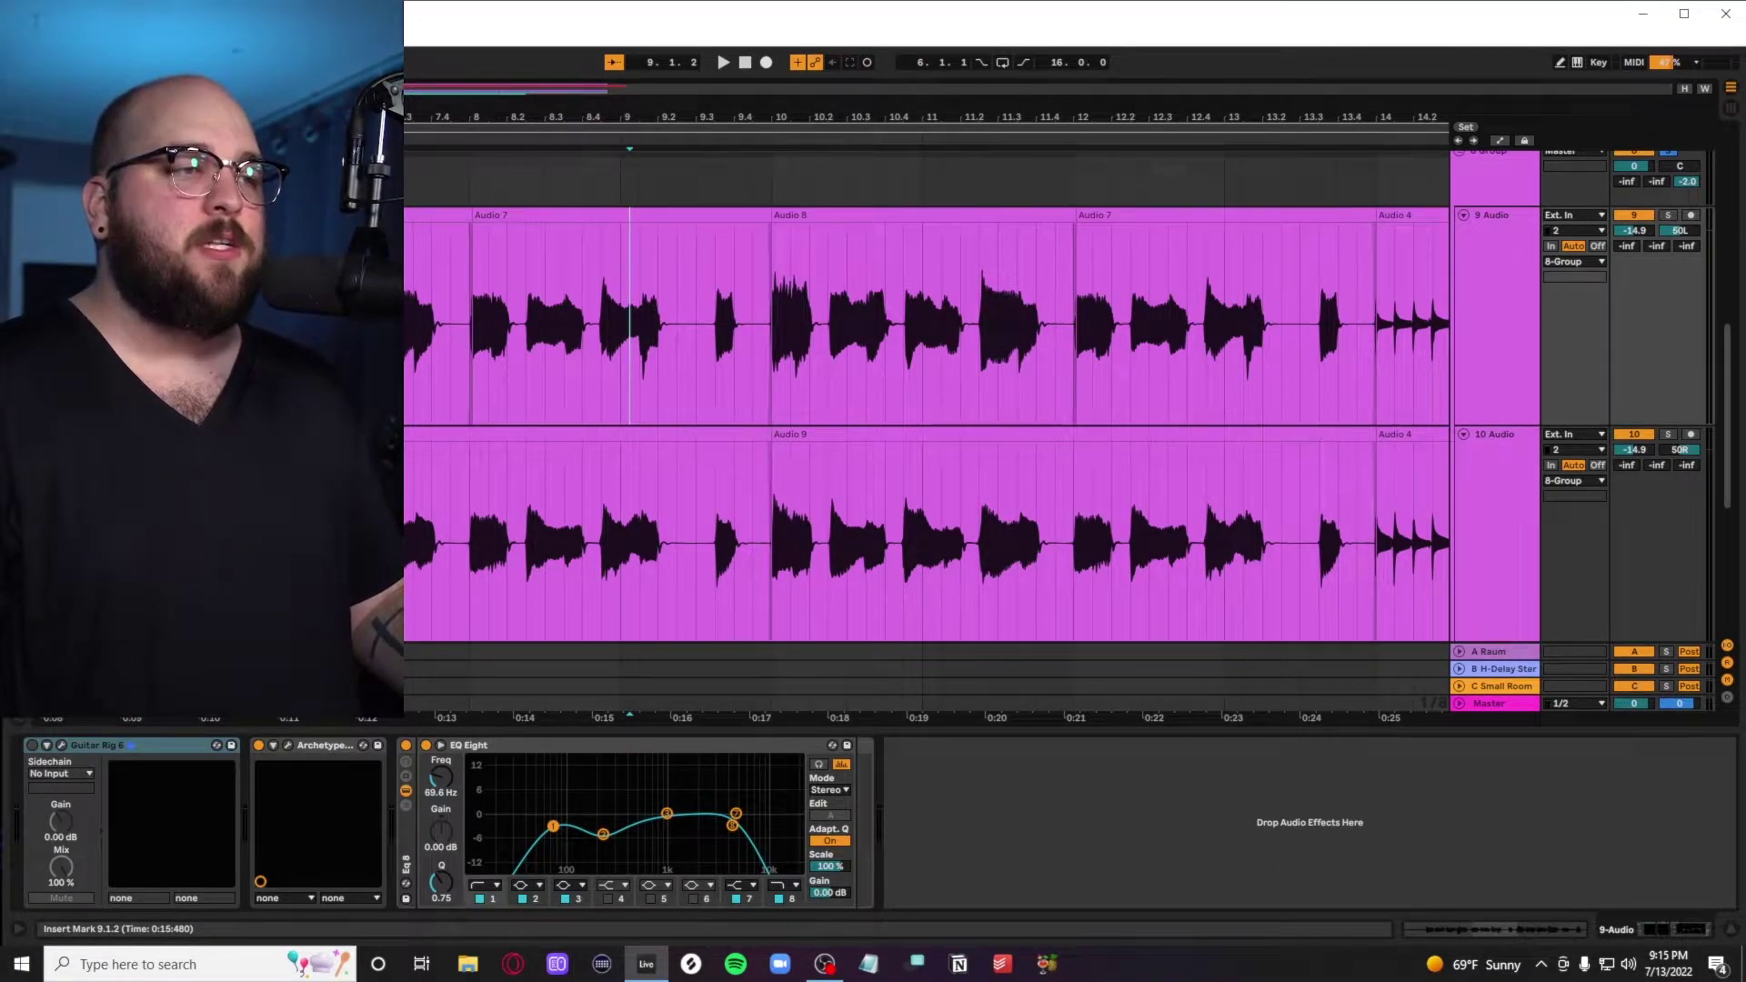
Return the insert marker to 6.1.1 and review the amp and pedal sections of Archetype Gojira on the 9 Audio track
{"action": "left_click", "coordinate": [177, 264]}
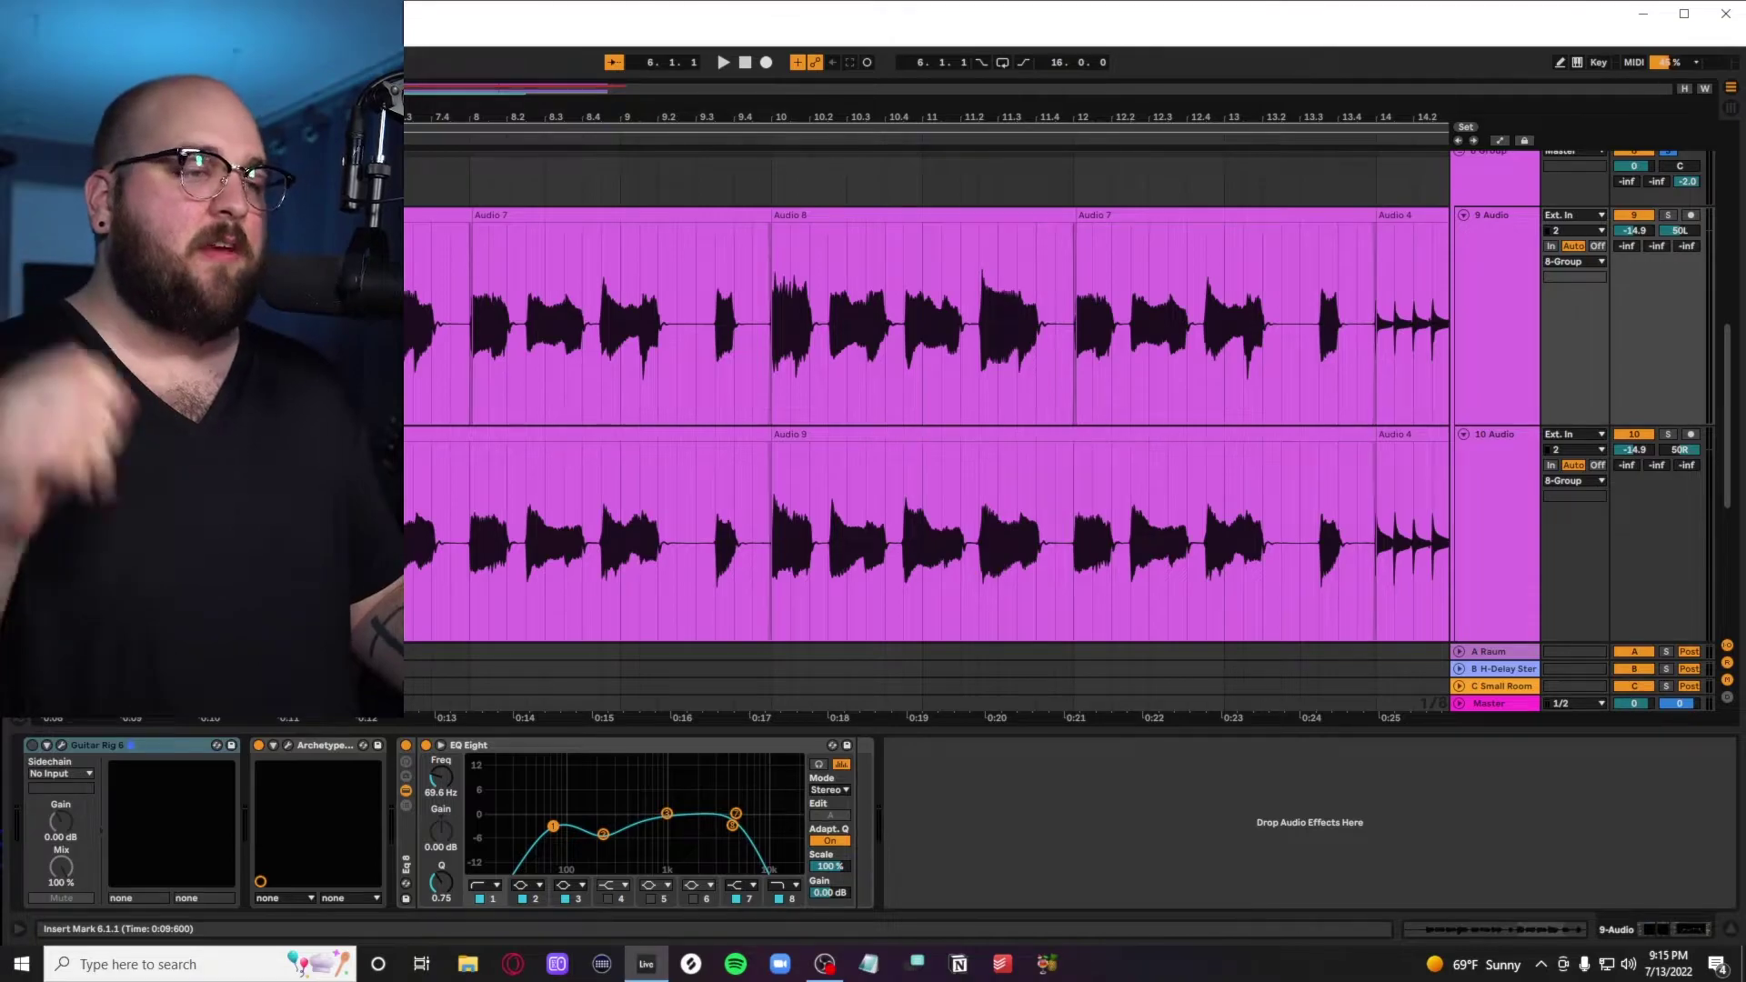
{"action": "left_click", "coordinate": [288, 745]}
{"action": "left_click_drag", "start_coordinate": [729, 101], "coordinate": [762, 78]}
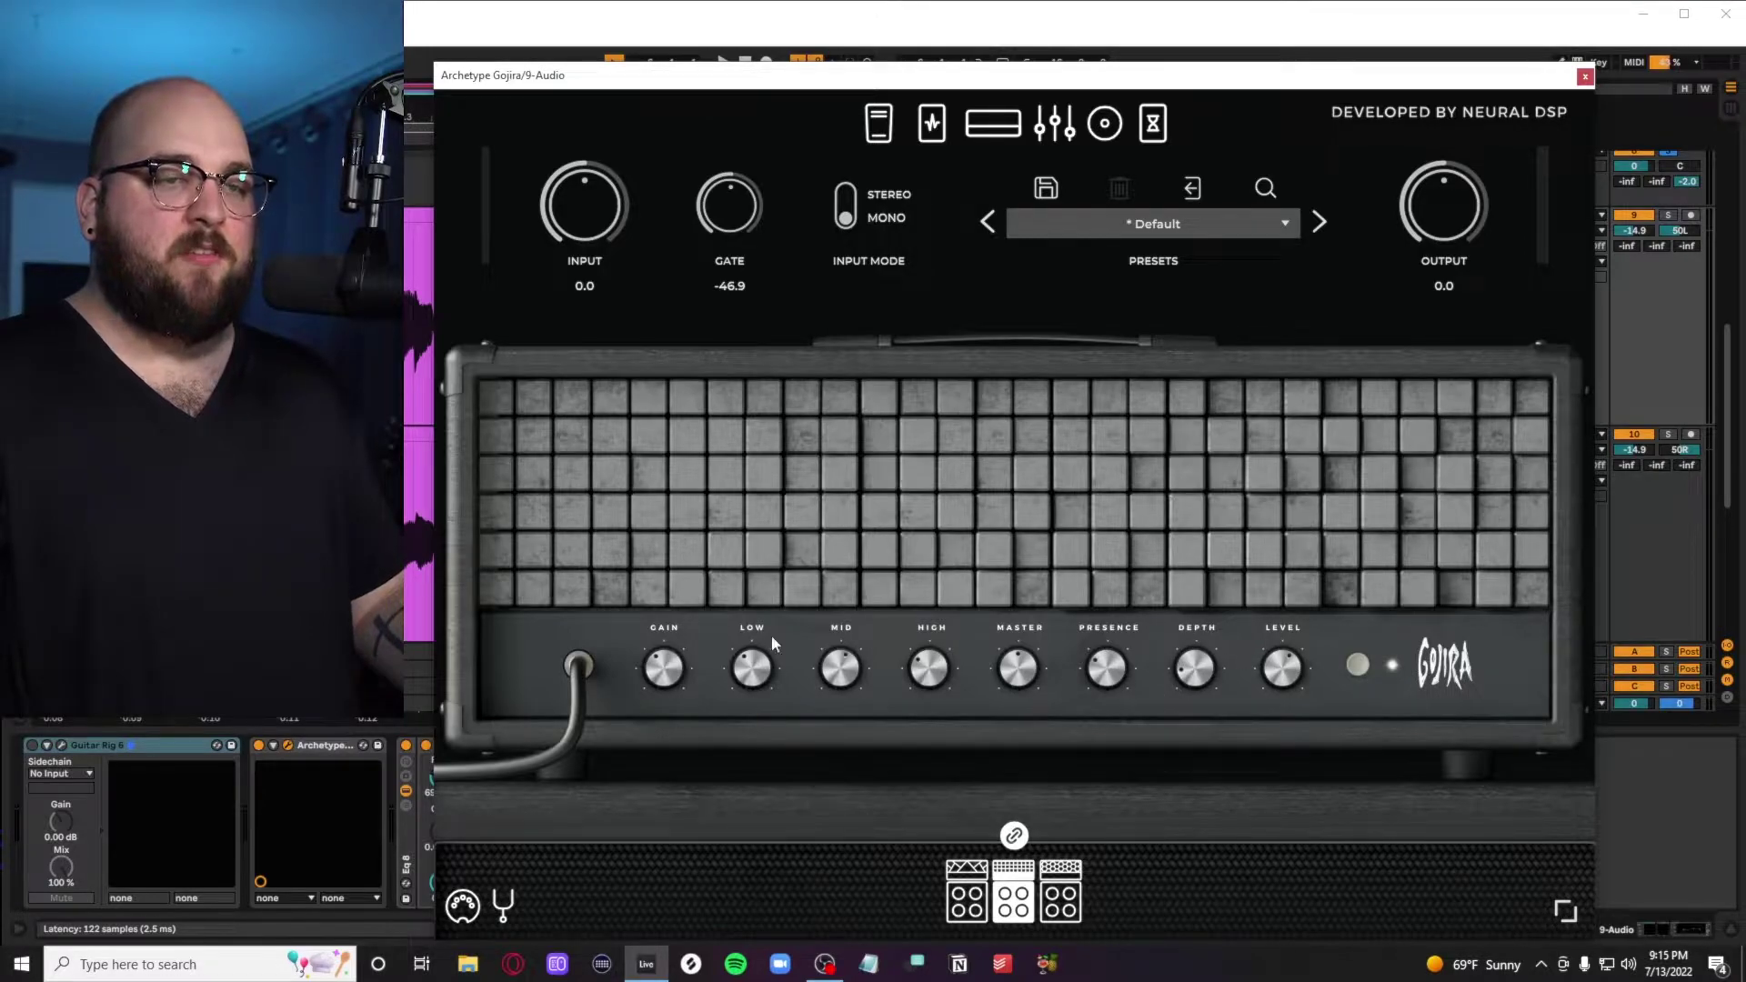
{"action": "left_click", "coordinate": [933, 128]}
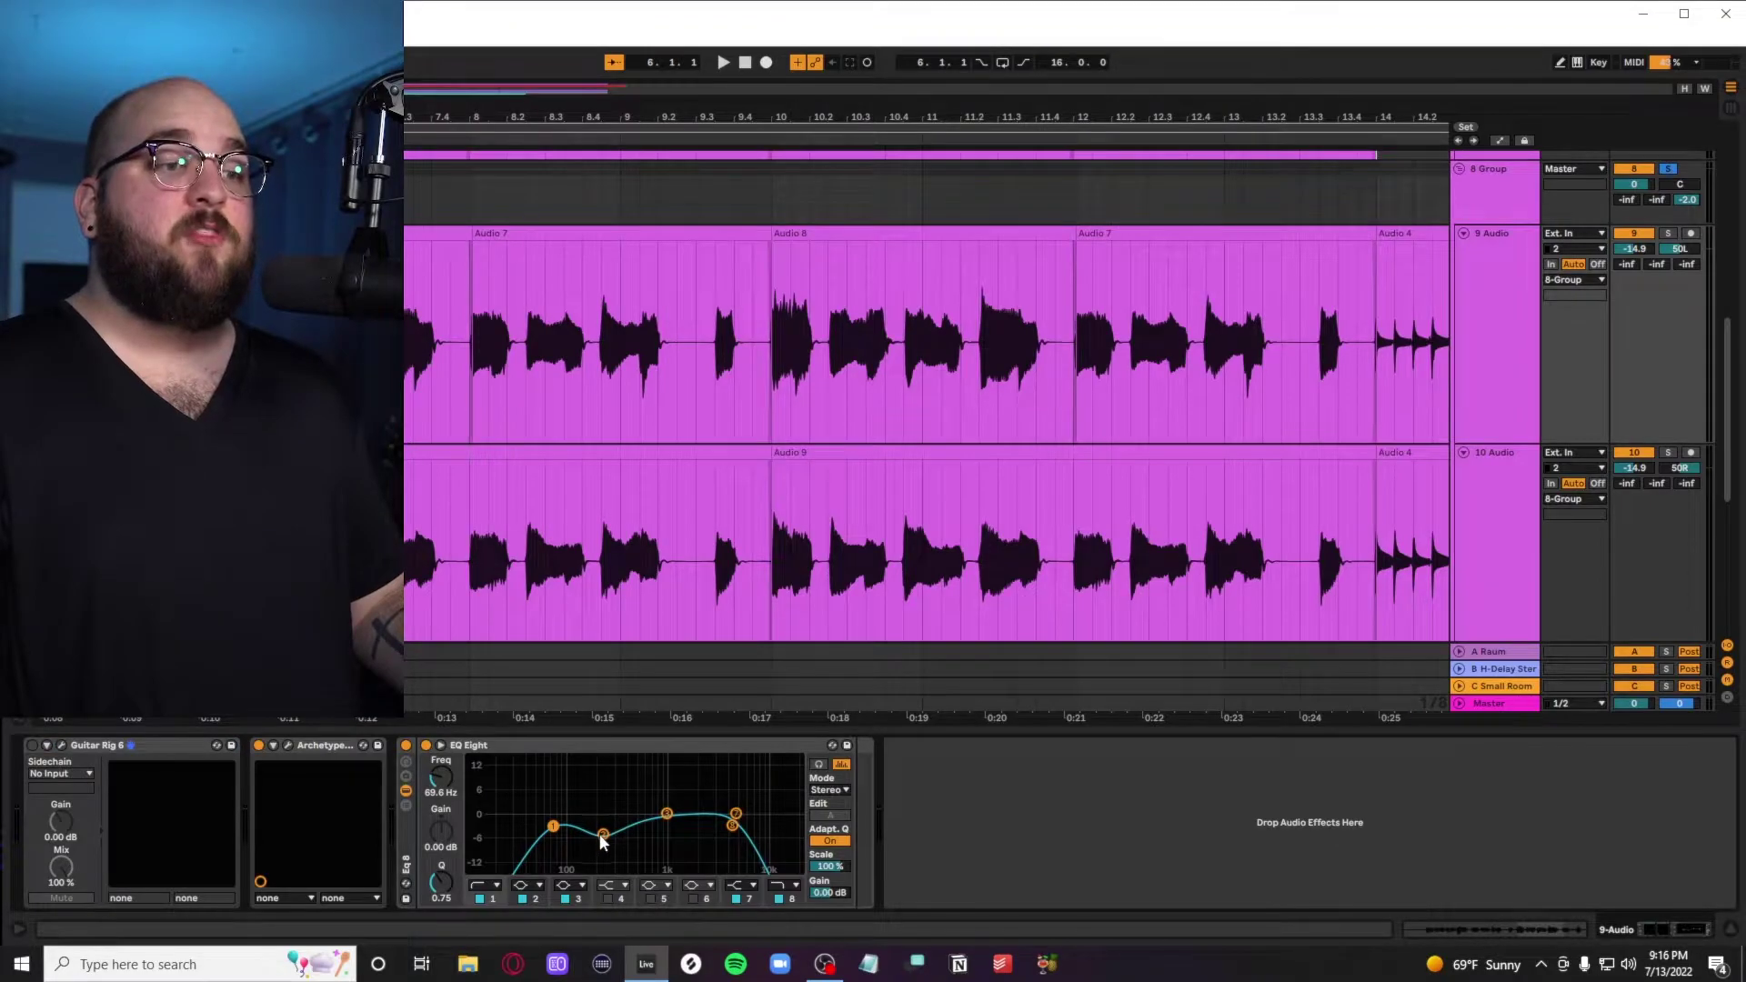
Audition the full arrangement with the 8 Group muted, reactivate the group and play the passage again
{"action": "scroll", "coordinate": [1594, 480], "scroll_direction": "up", "scroll_amount": 1}
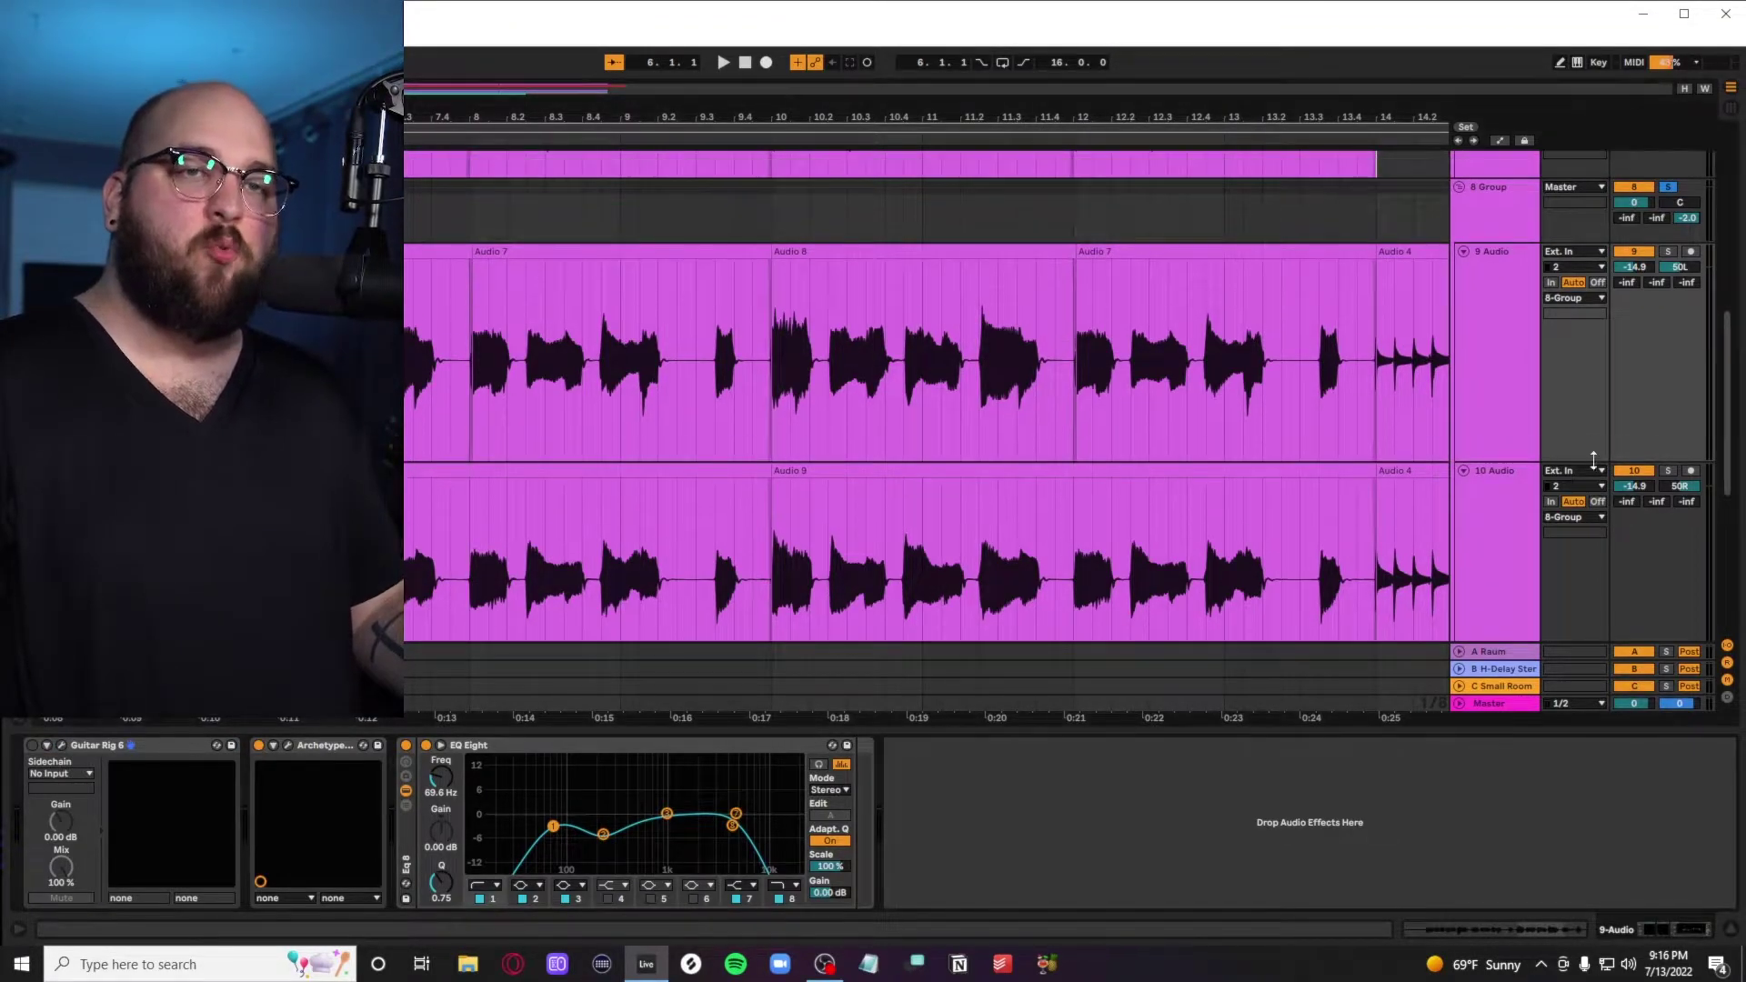
{"action": "key", "text": "w"}
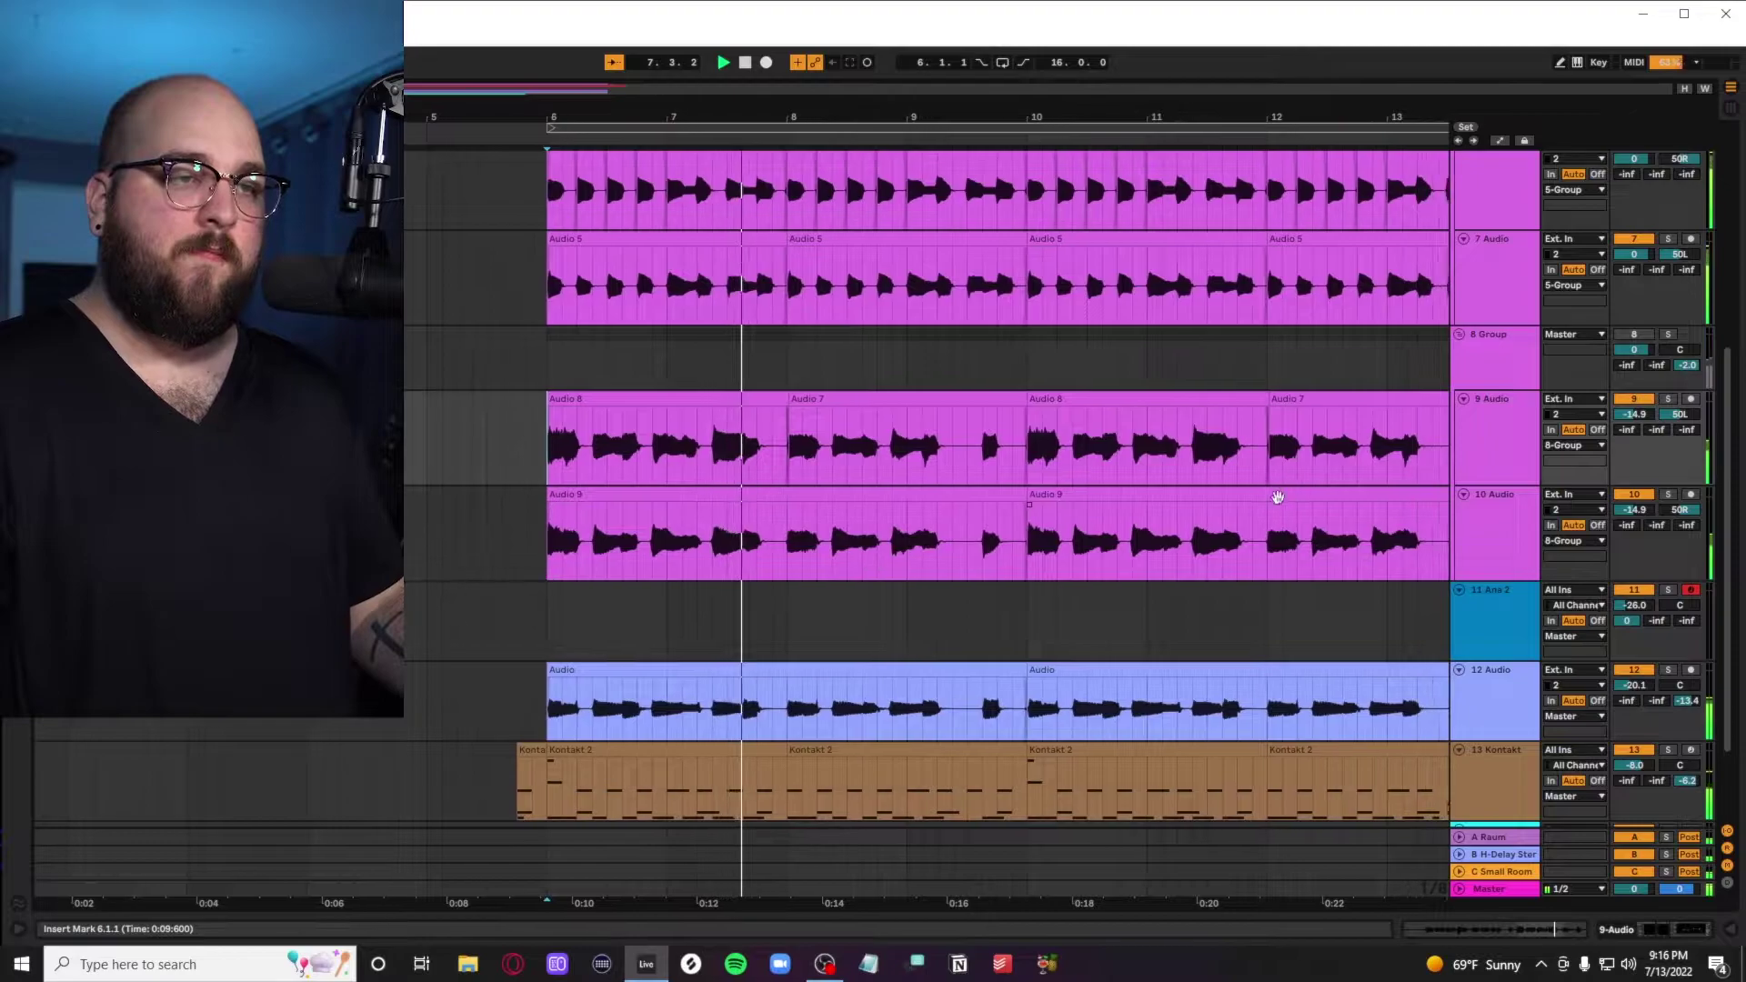
{"action": "left_click", "coordinate": [1634, 335]}
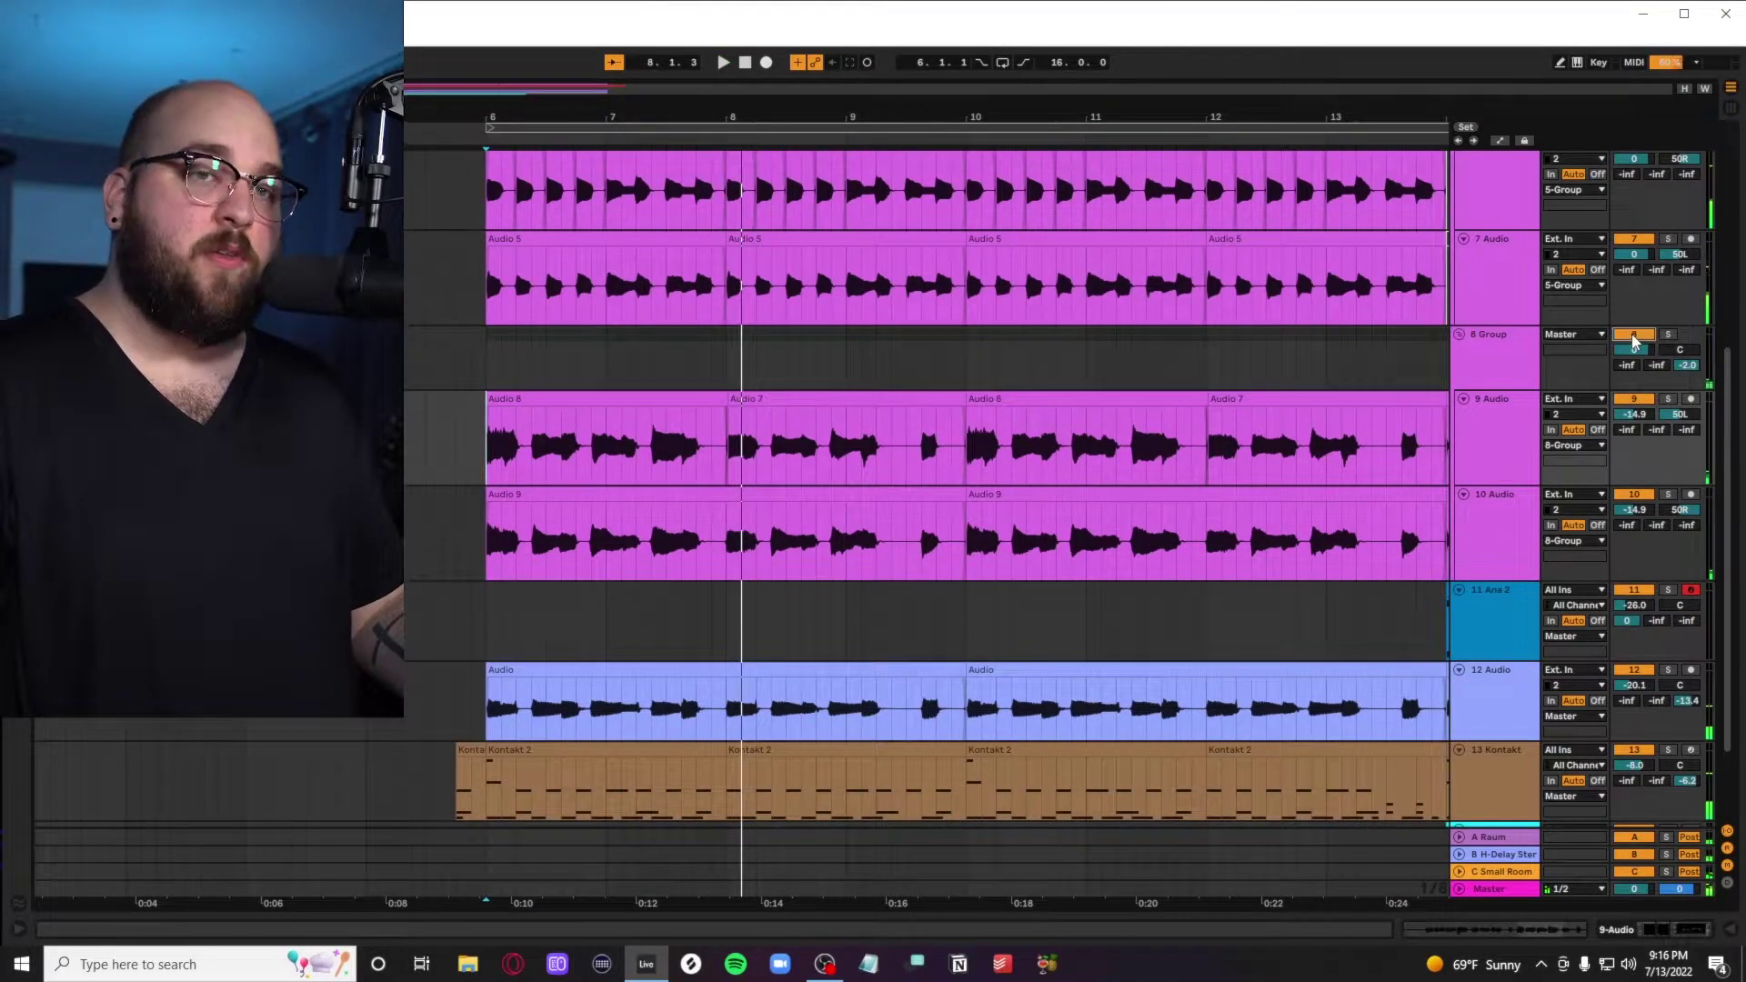
{"action": "key", "text": "space"}
{"action": "key", "text": "space"}
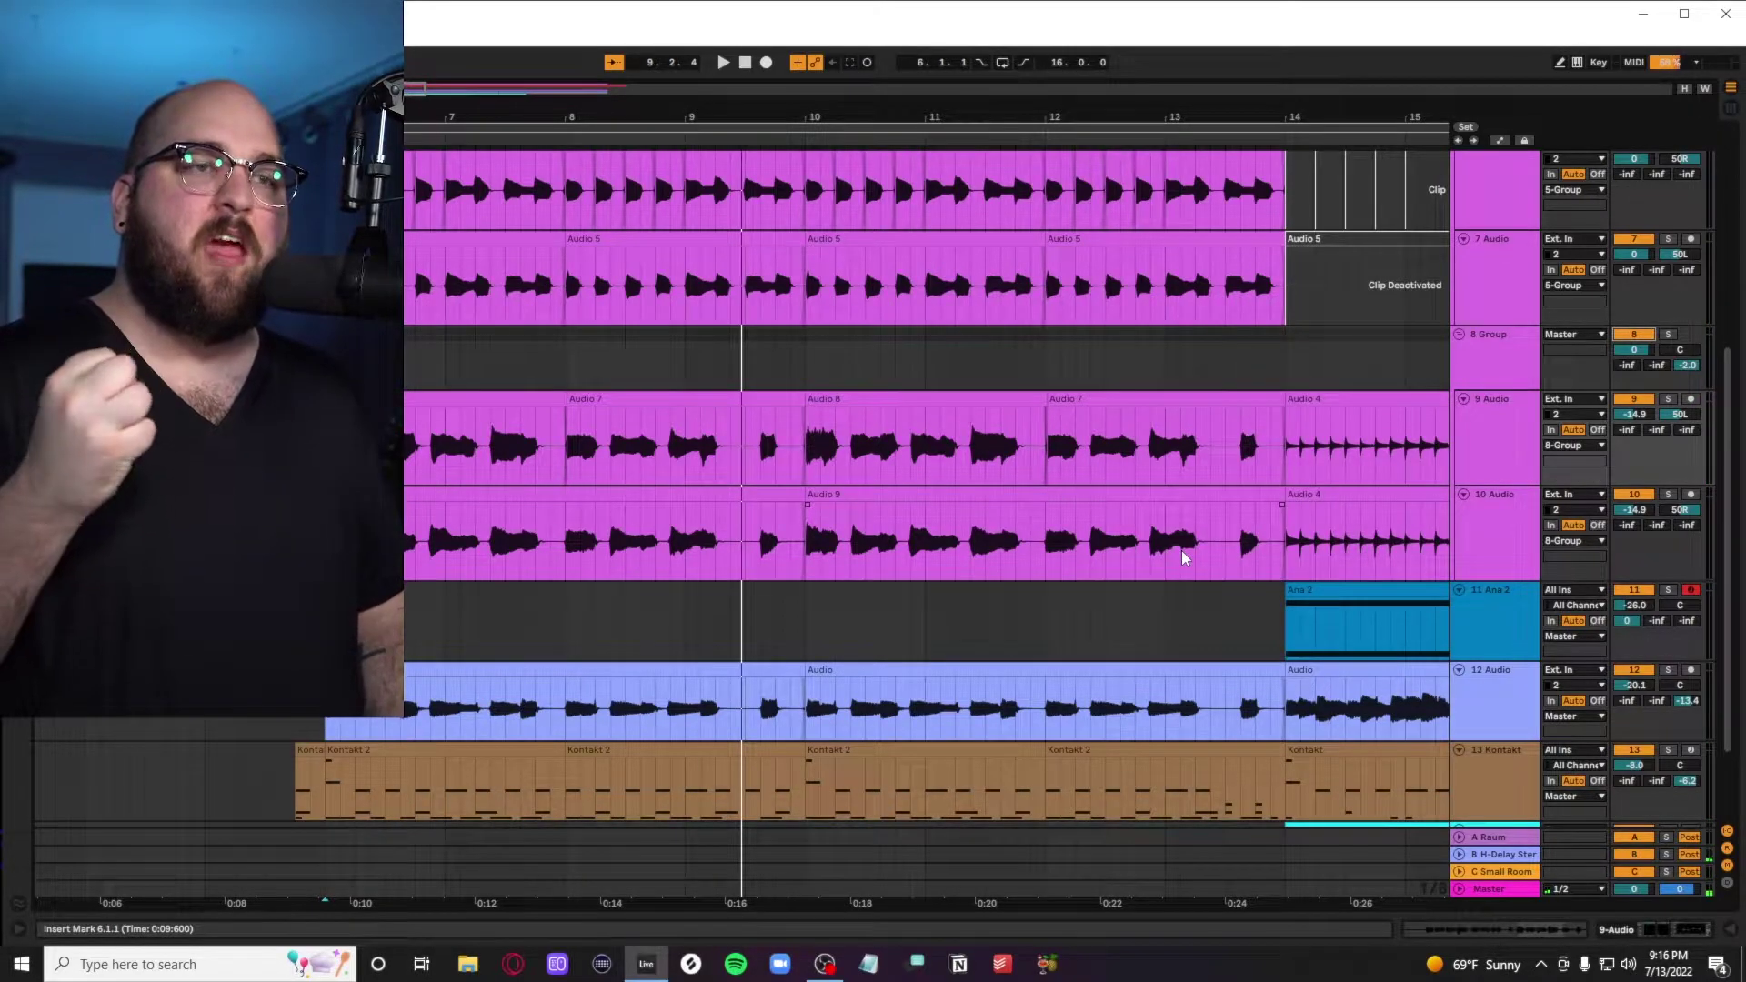
Locate the 9 Audio and 10 Audio clips starting at bar 14, with the 8 Group soloed
{"action": "scroll", "coordinate": [757, 586], "scroll_direction": "up", "scroll_amount": 8}
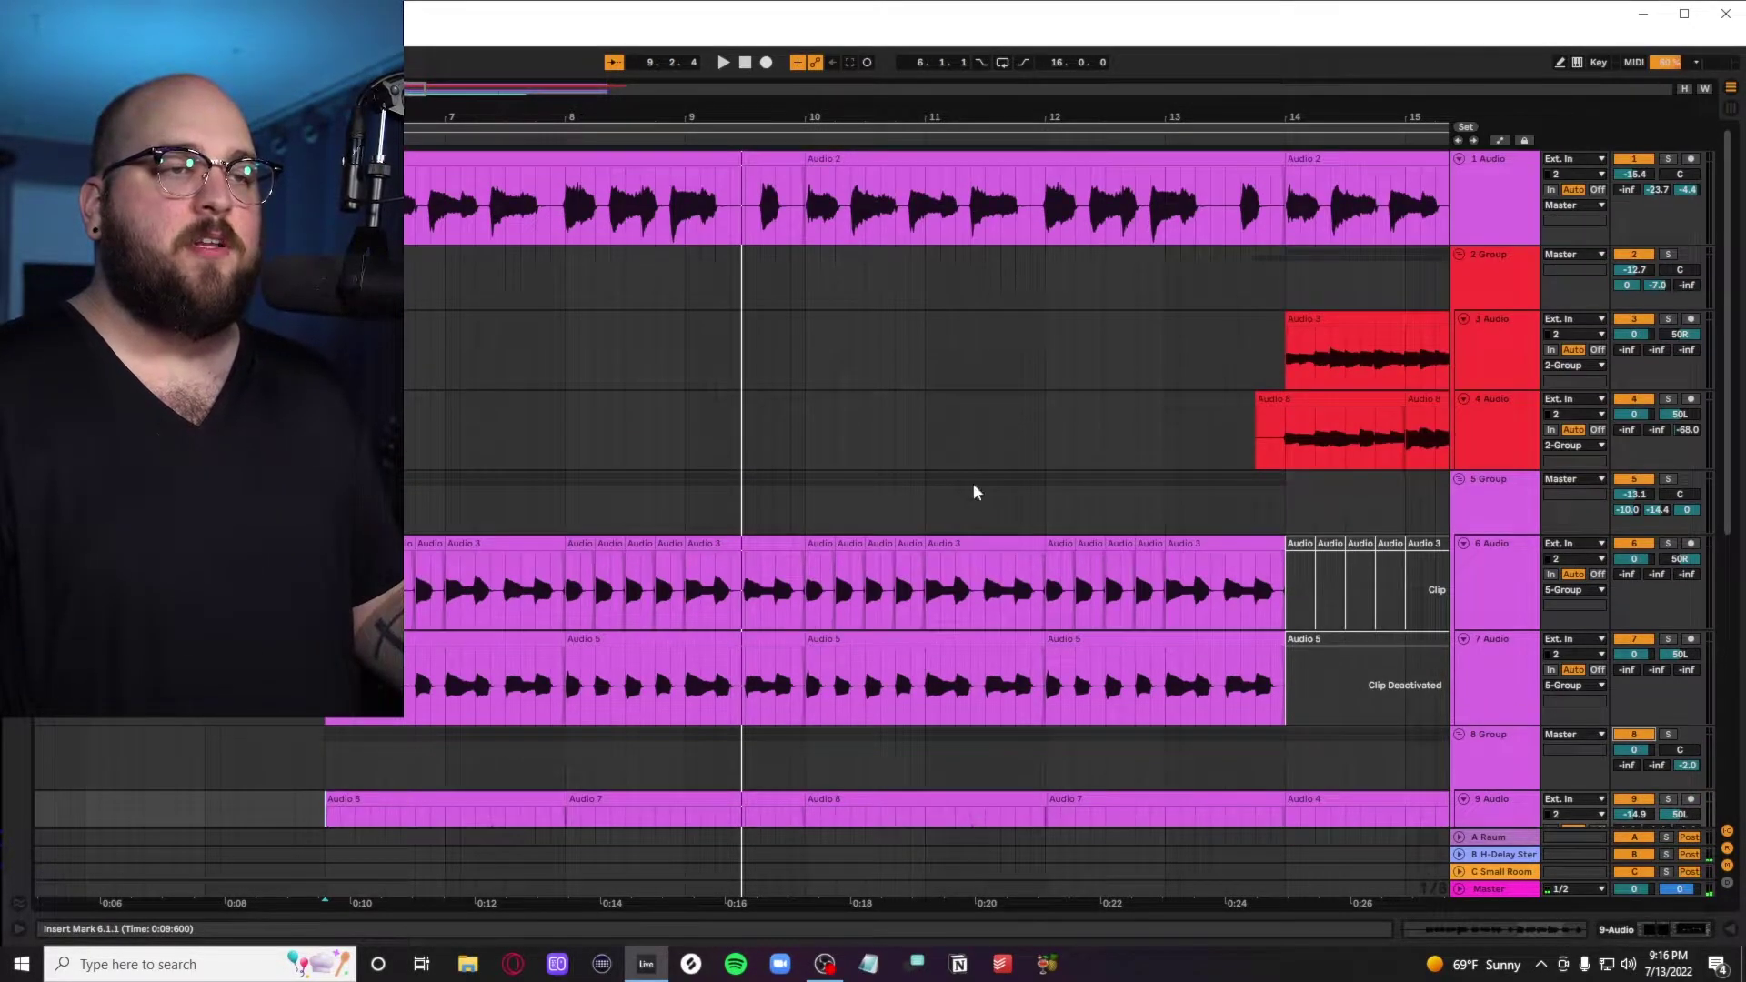
{"action": "scroll", "coordinate": [572, 457], "scroll_direction": "down", "scroll_amount": 2}
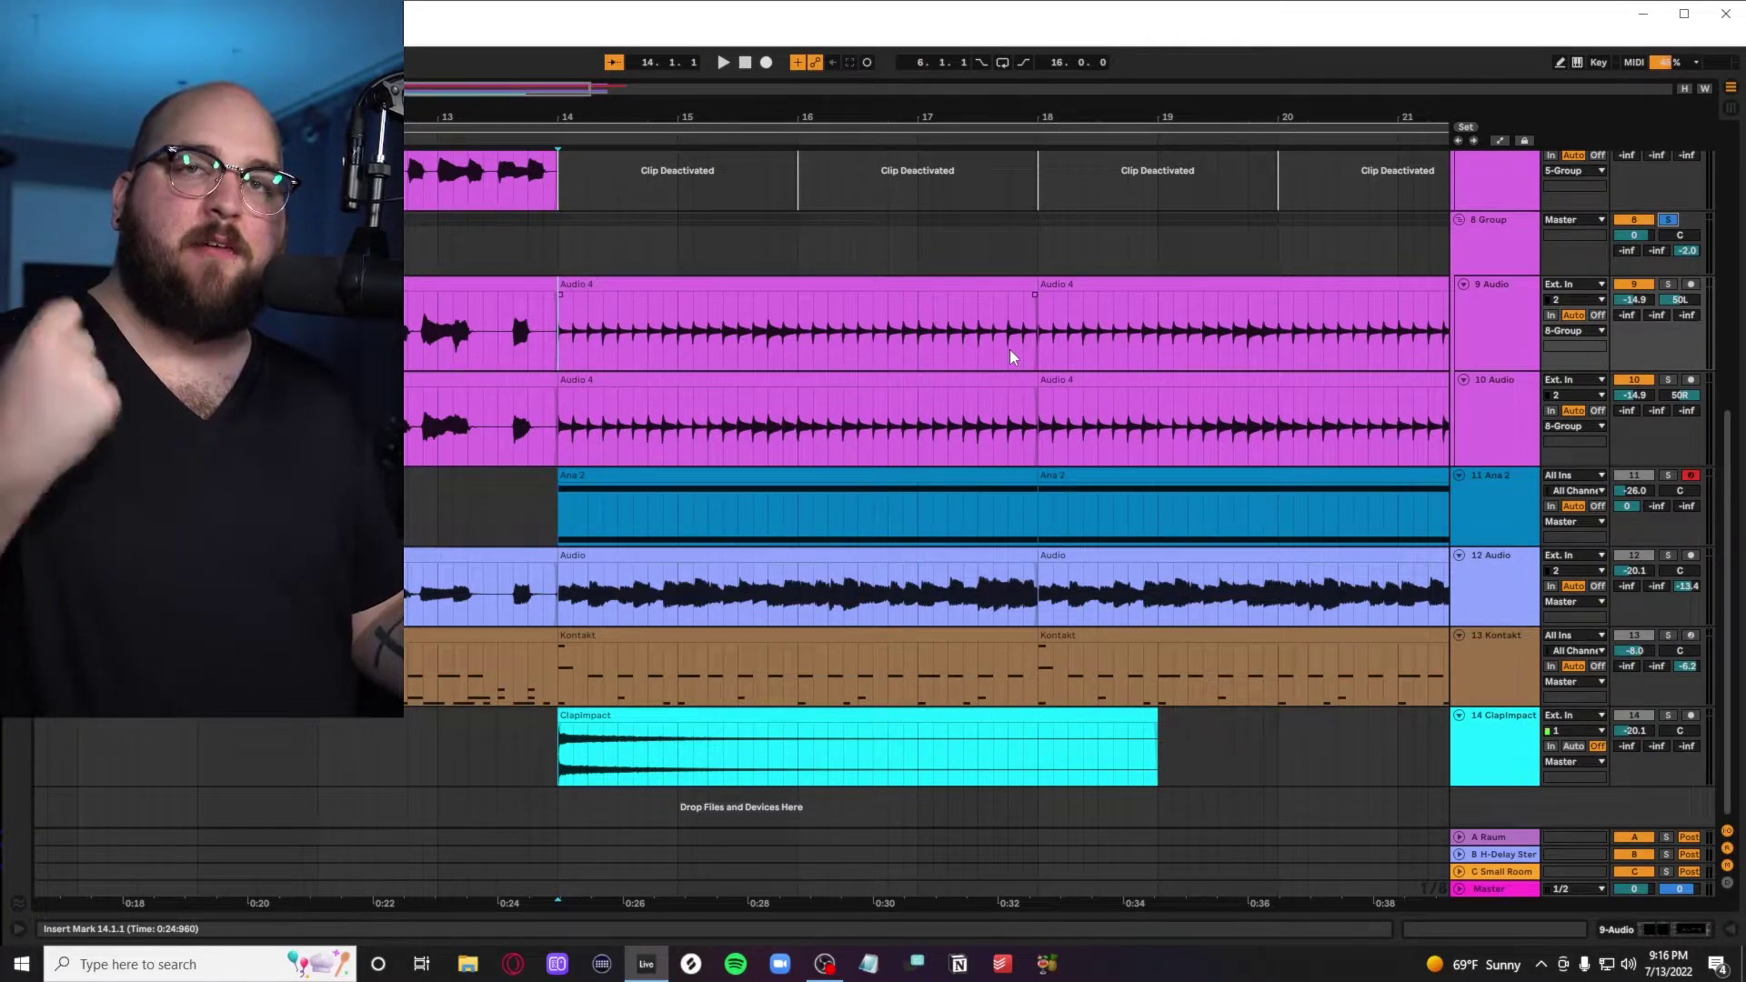
Highlight bars 10 to 14 across the 9 Audio and 10 Audio clips
{"action": "scroll", "coordinate": [937, 318], "scroll_direction": "left", "scroll_amount": 4}
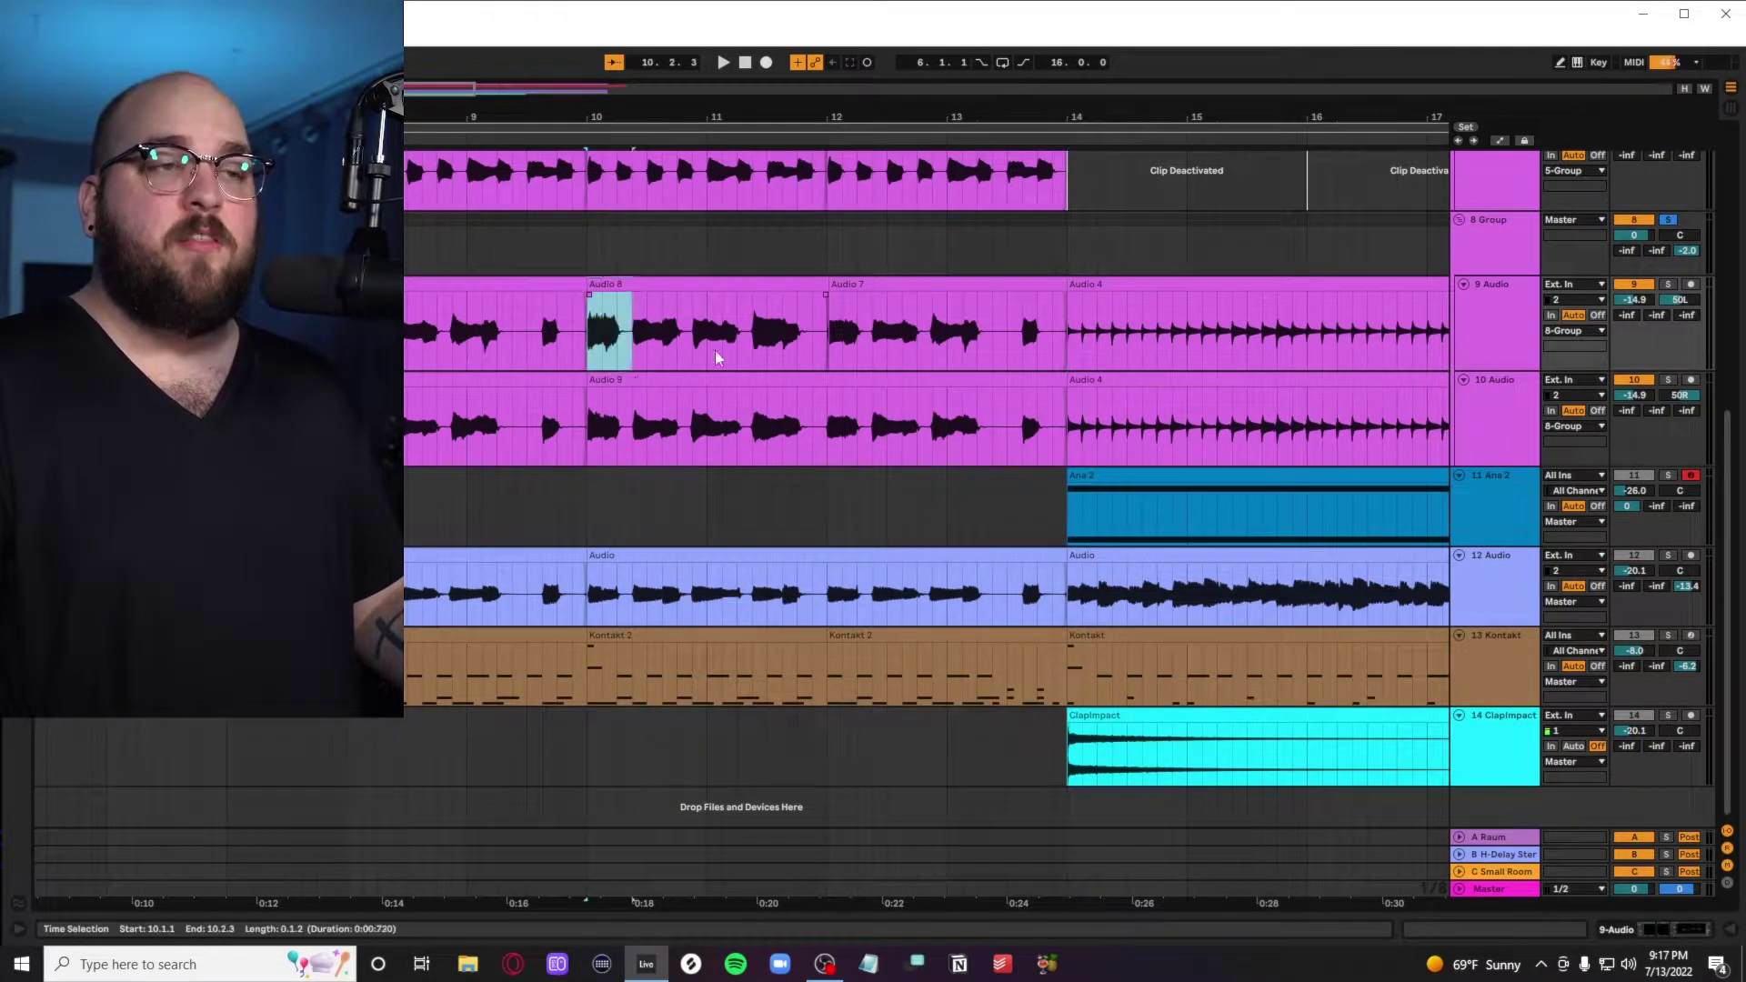
{"action": "left_click_drag", "start_coordinate": [654, 349], "coordinate": [1066, 420]}
{"action": "scroll", "coordinate": [420, 341], "scroll_direction": "right", "scroll_amount": 5}
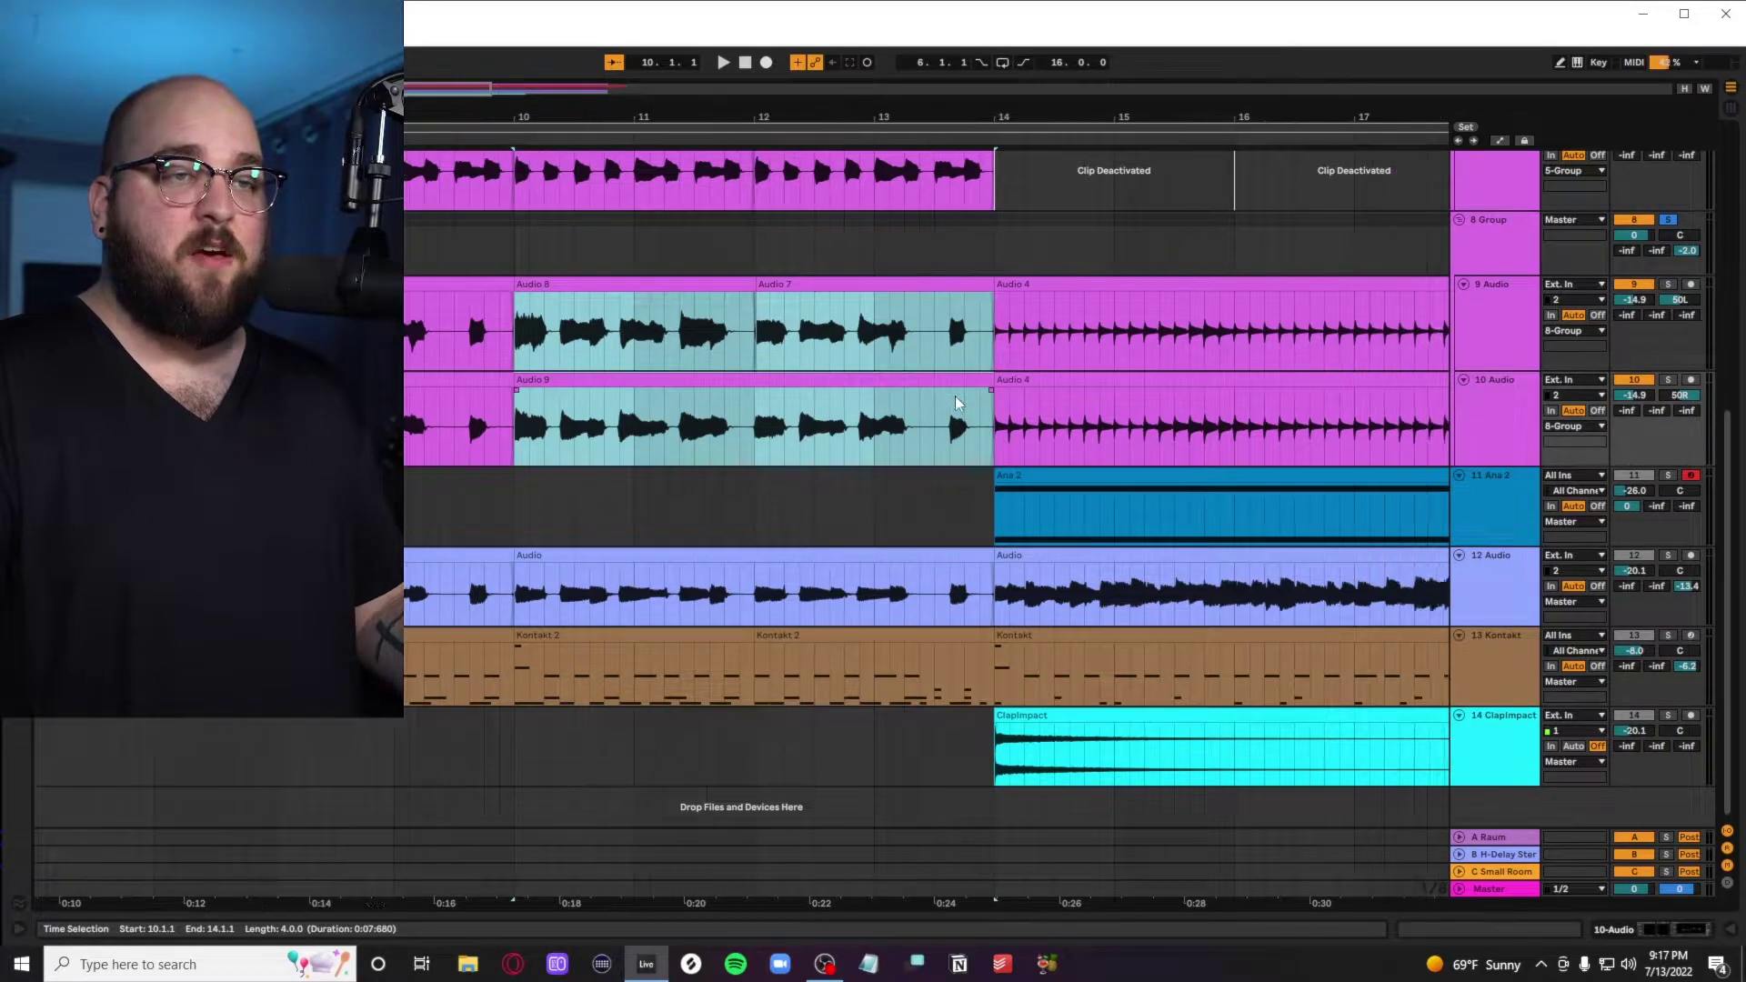
Audition the 9 Audio and 10 Audio part from 14.1.1, unsoloing the 8 Group to hear it in the full mix
{"action": "left_click", "coordinate": [401, 324]}
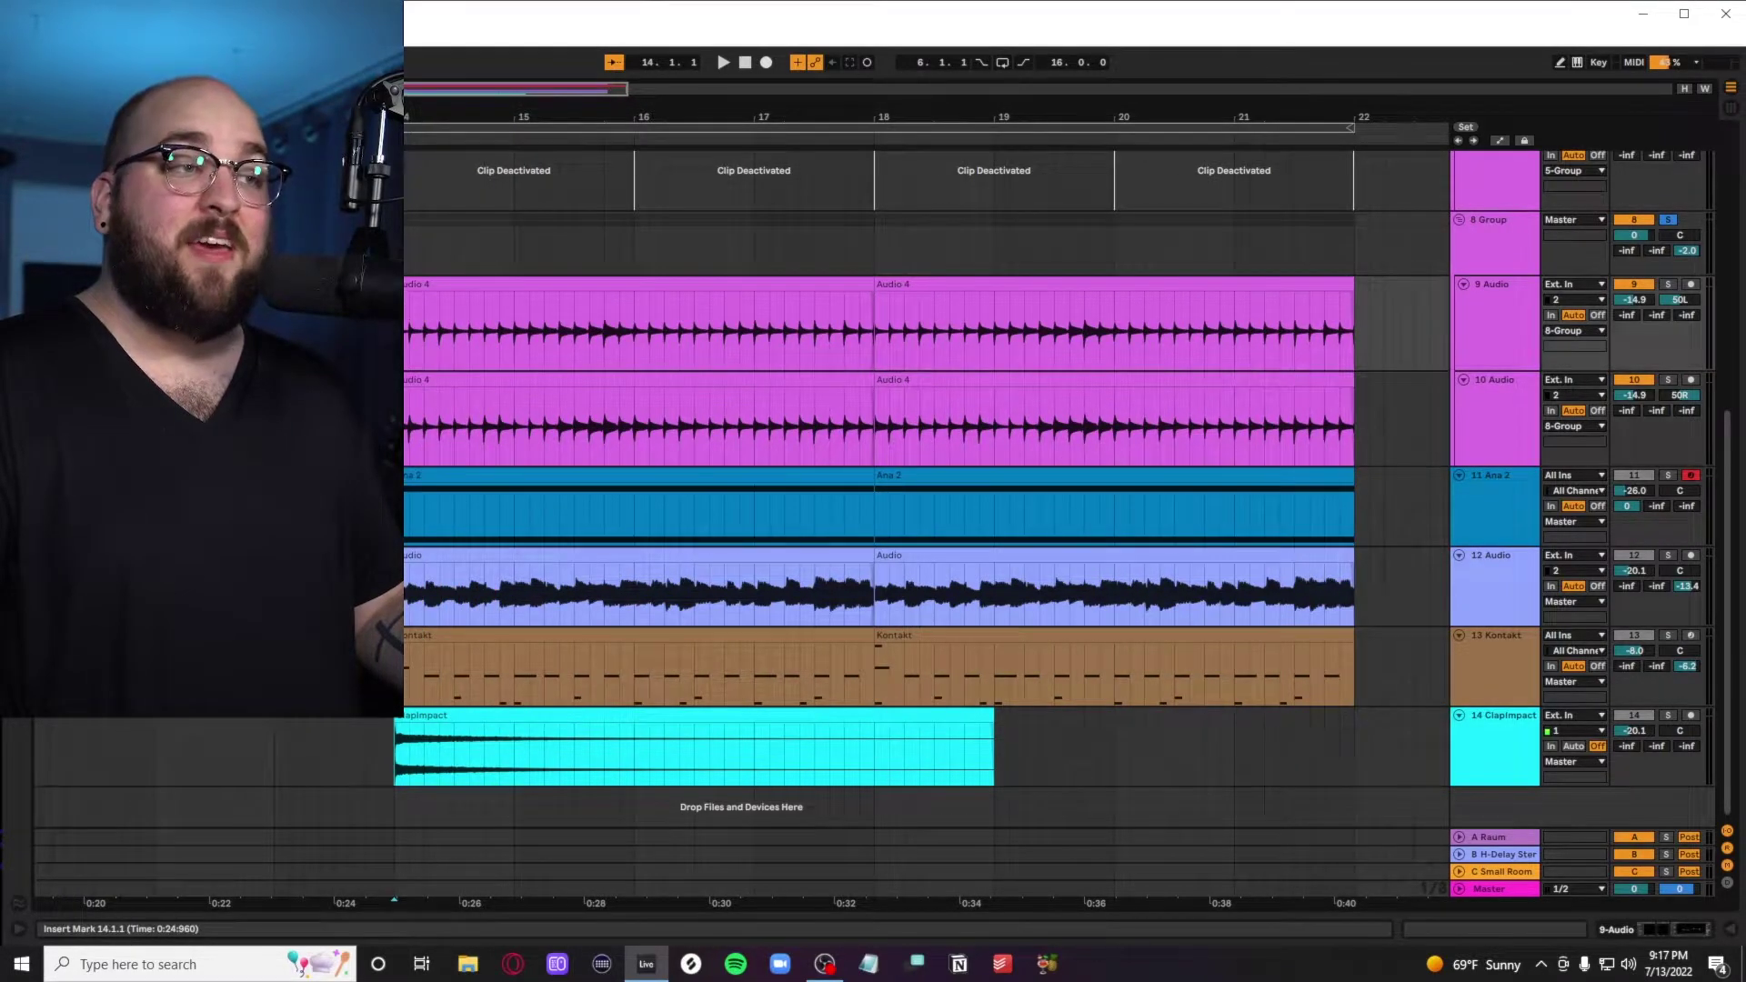
{"action": "key", "text": "space"}
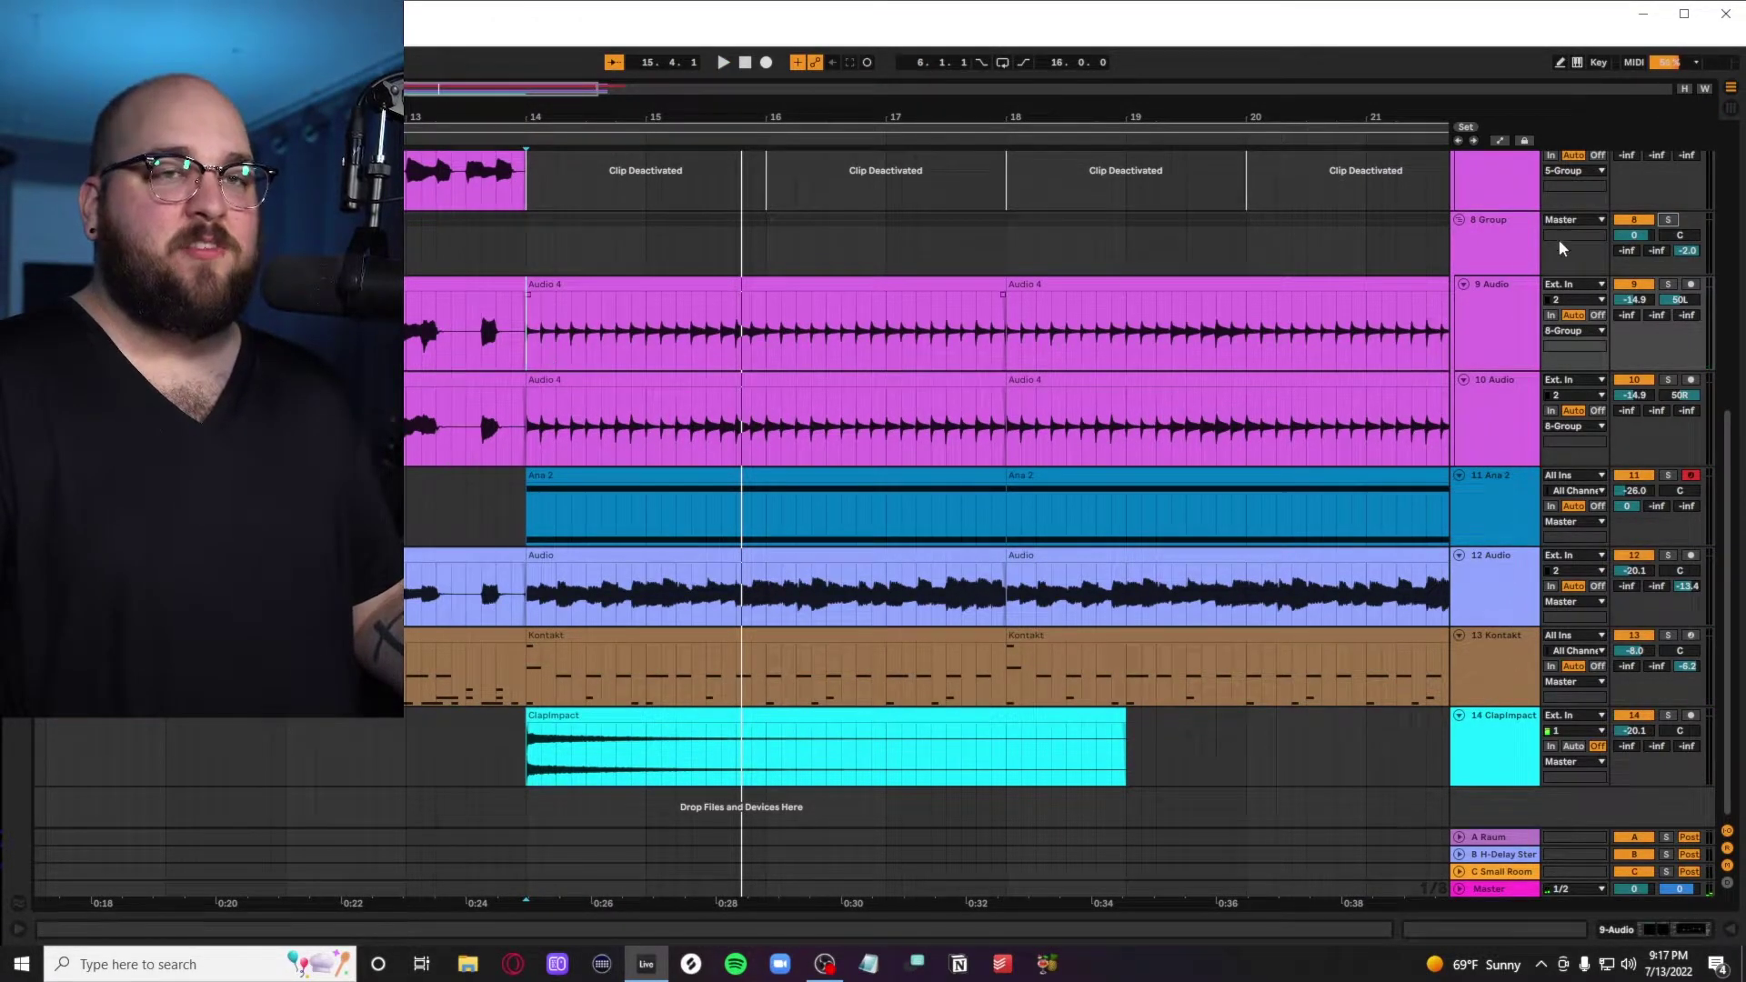
{"action": "key", "text": "space"}
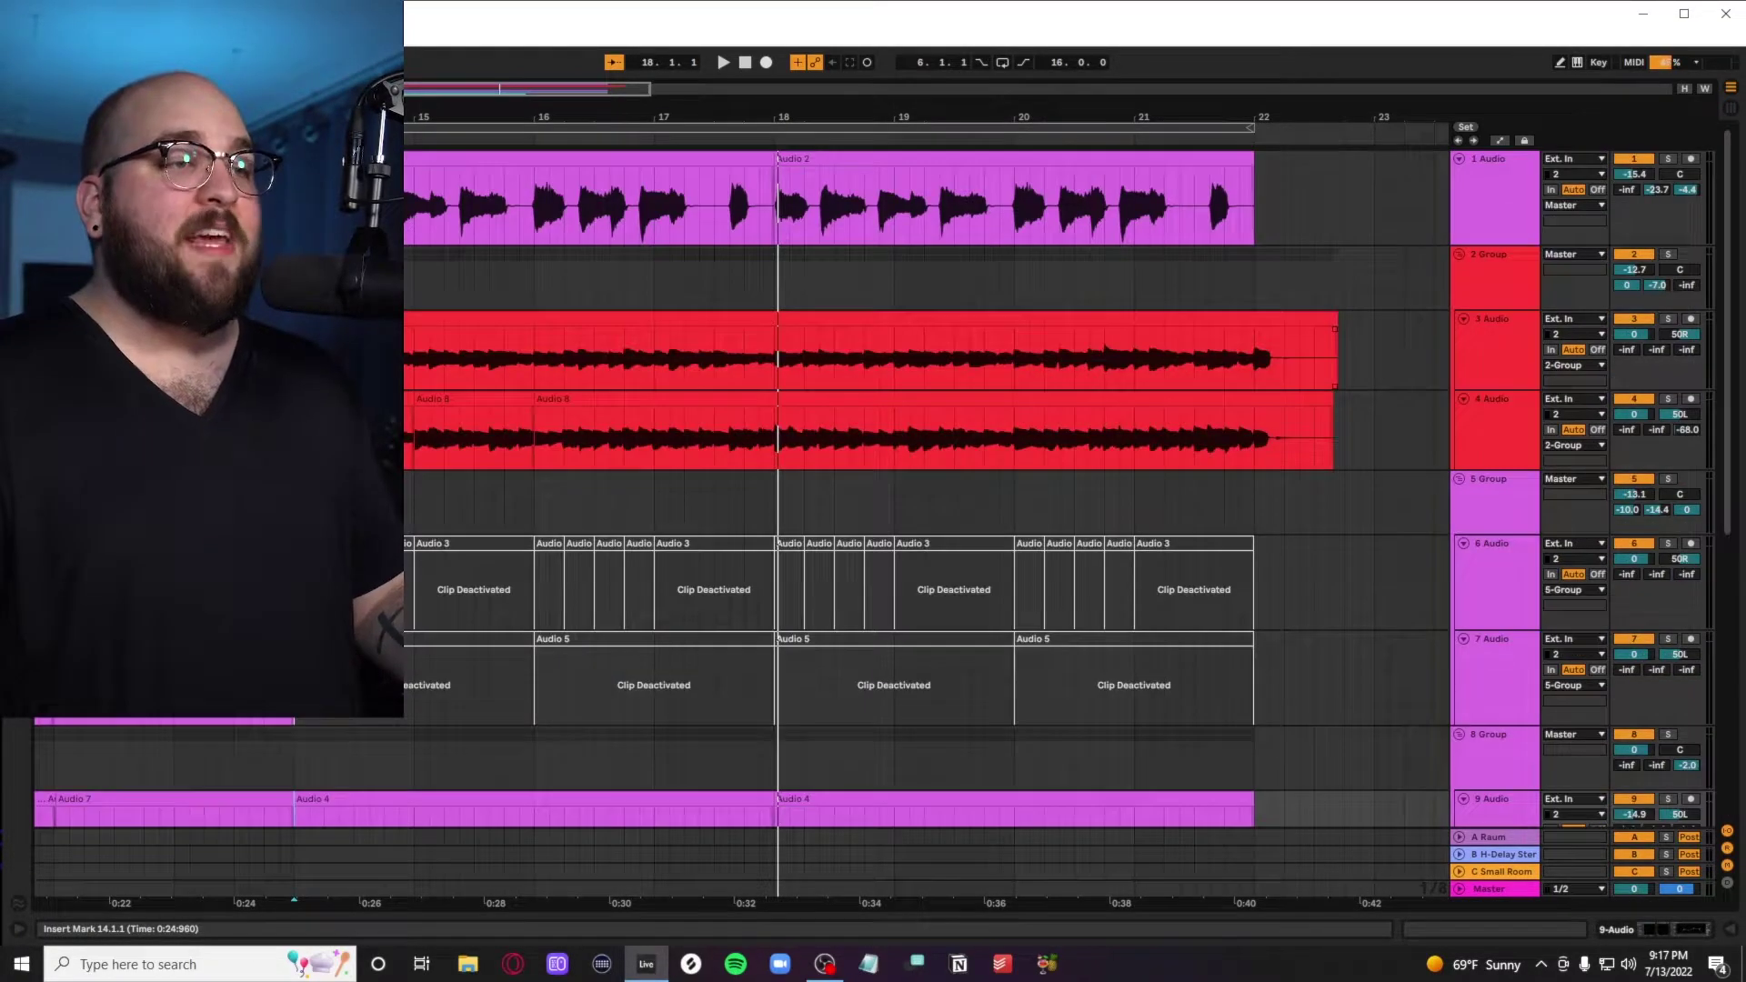
Select bars 14 to 18 of the 3 Audio and 4 Audio clips and audition the passage zoomed in
{"action": "left_click_drag", "start_coordinate": [304, 355], "coordinate": [780, 433]}
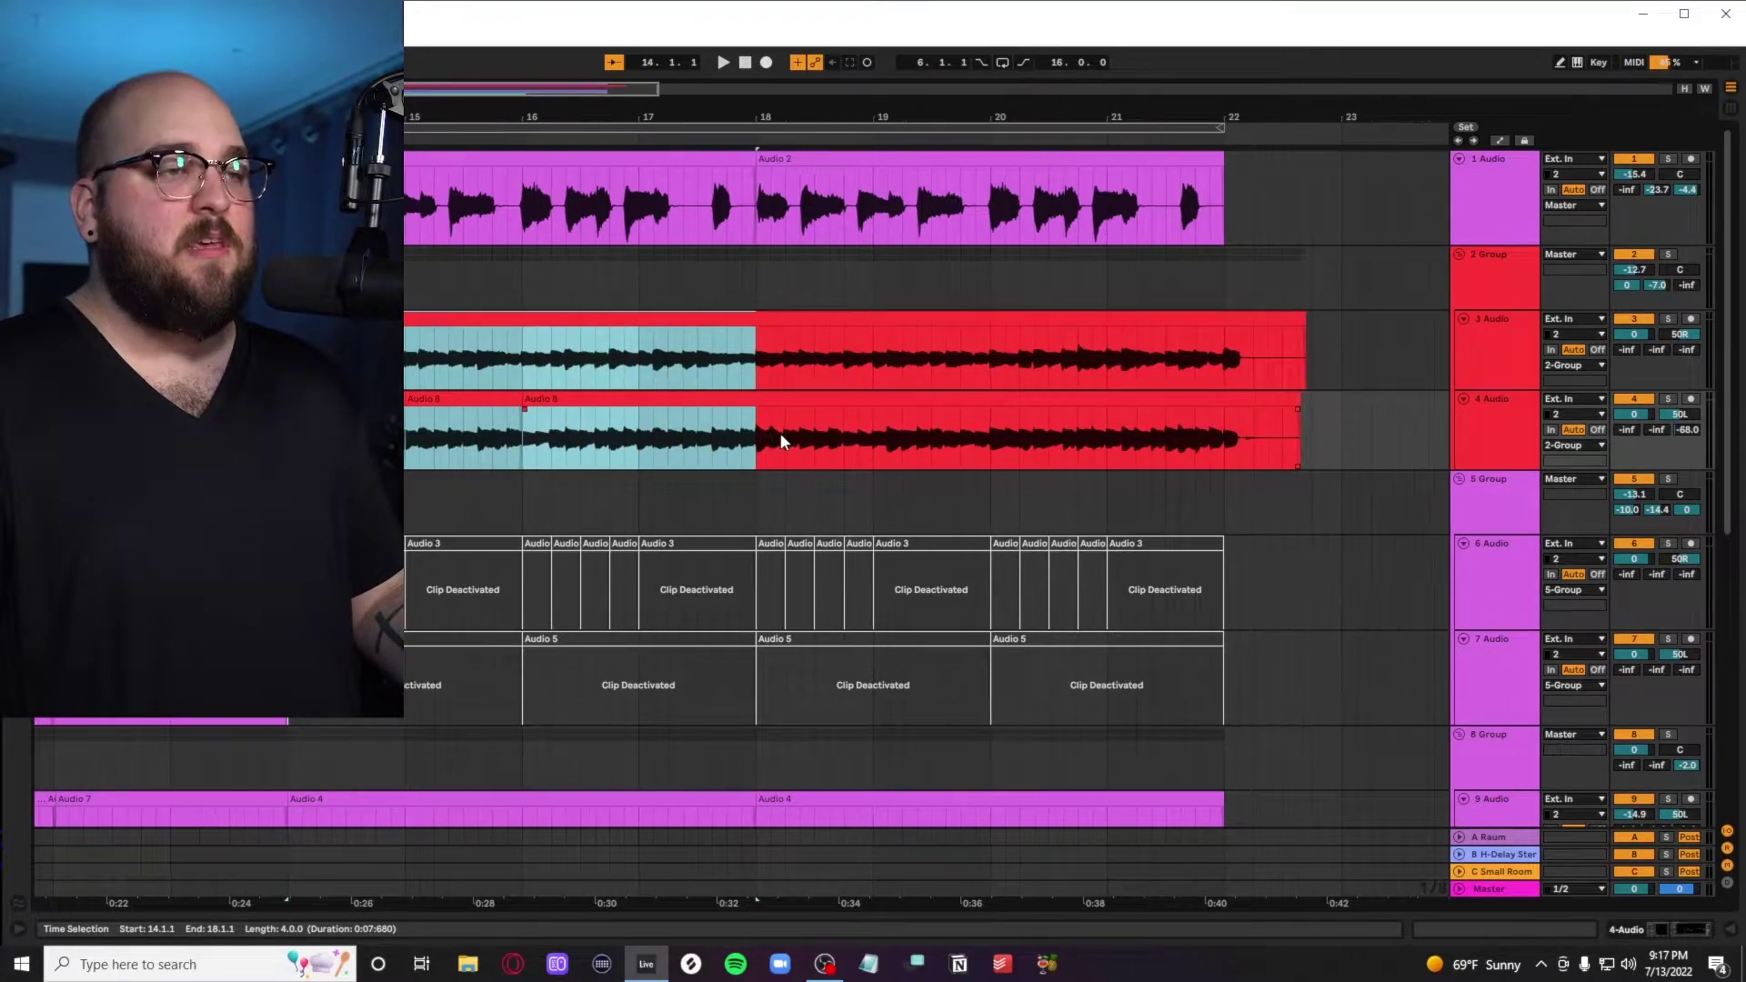
{"action": "key", "text": "z"}
{"action": "key", "text": "space"}
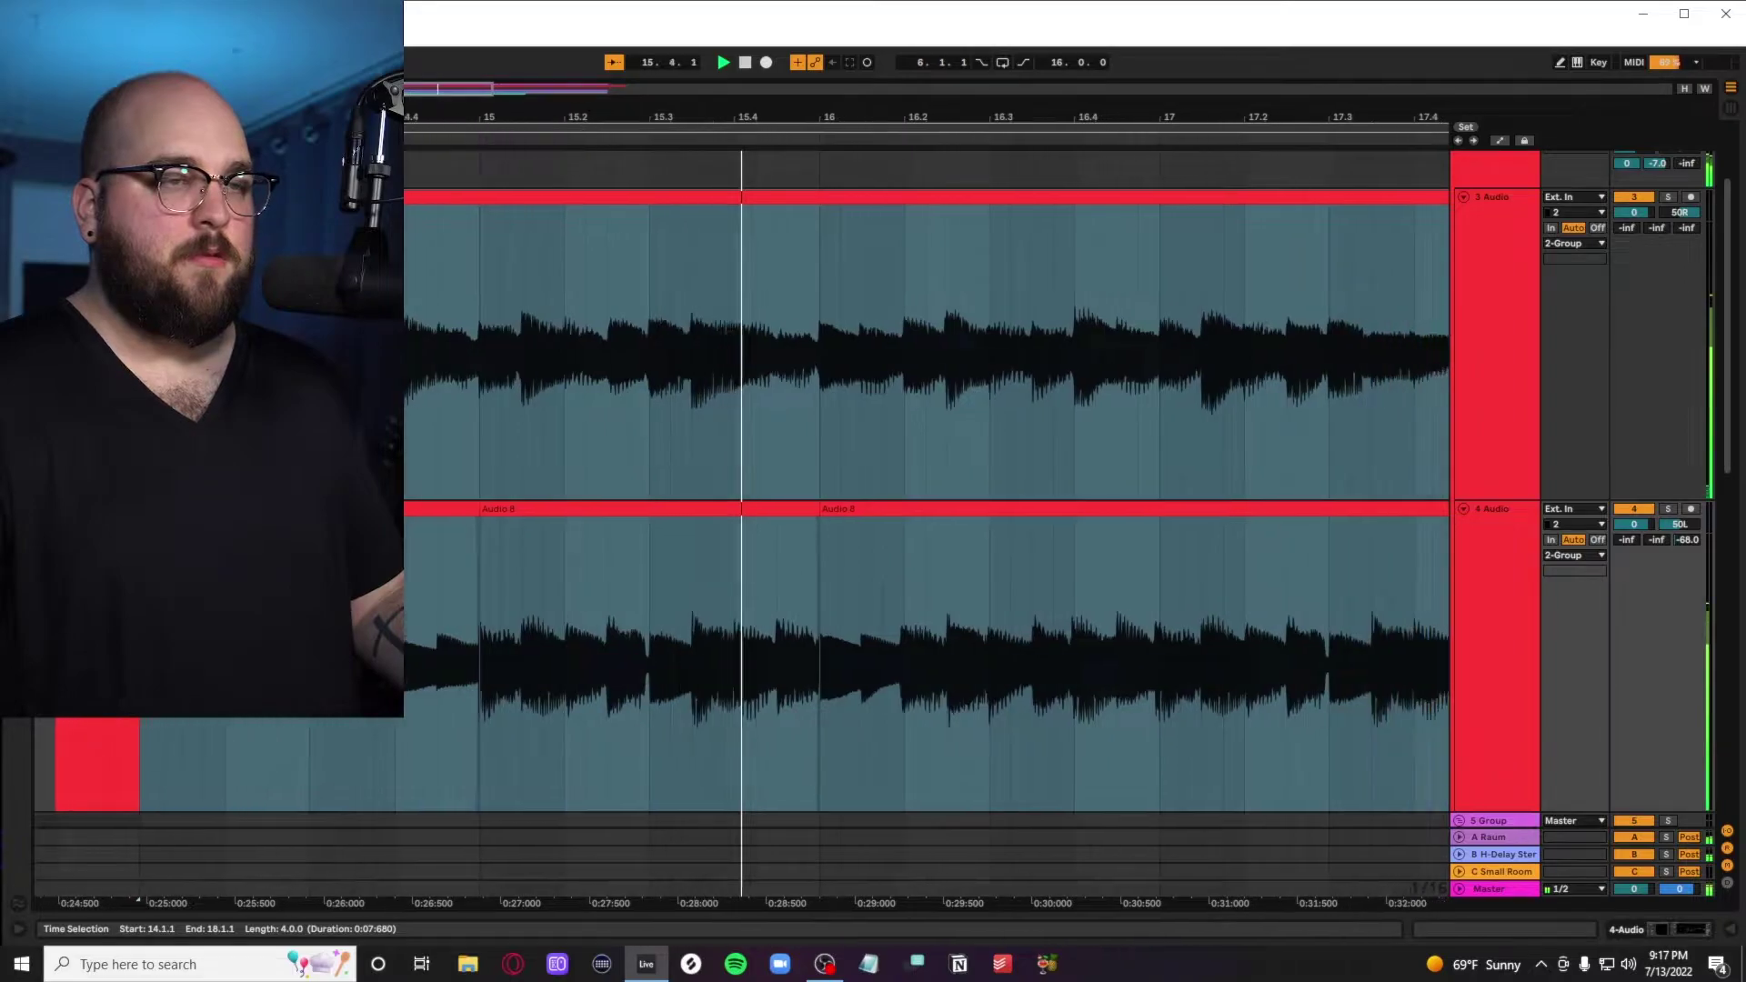
{"action": "key", "text": "space"}
{"action": "key", "text": "x"}
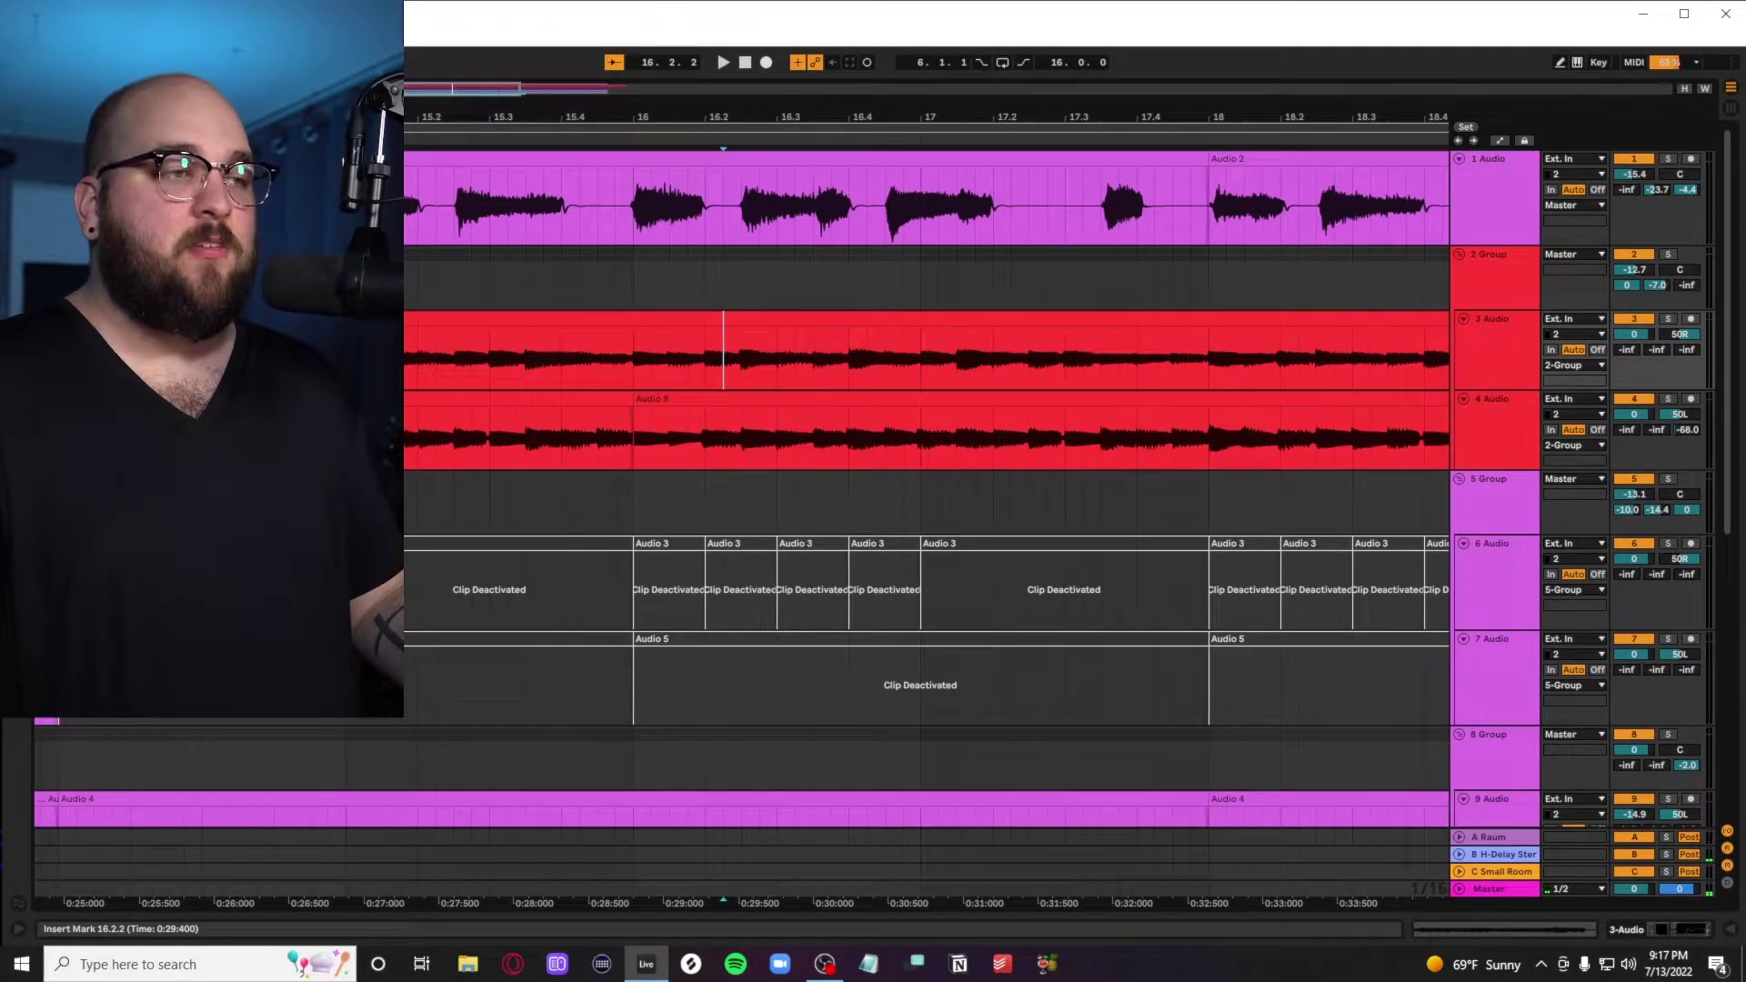
Review the Guitar Rig 6 pedal and amp chain and the EQ Eight curve on the 3 Audio track
{"action": "double_click", "coordinate": [1506, 364]}
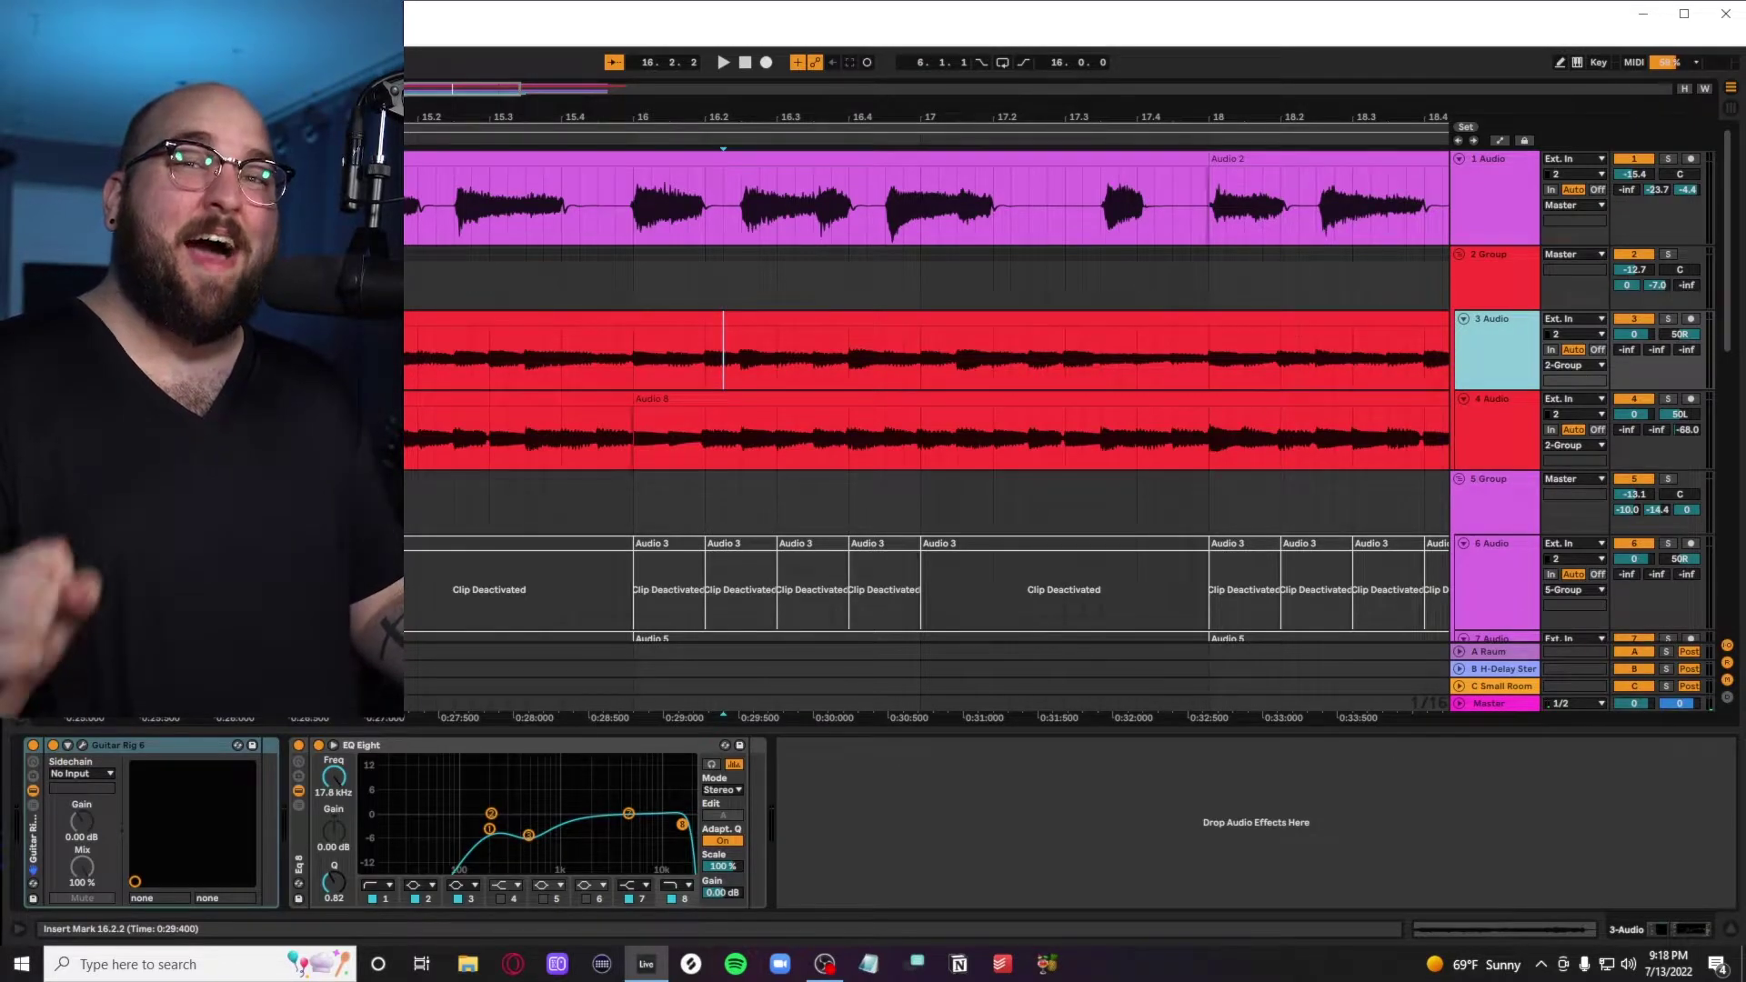
{"action": "left_click", "coordinate": [82, 746]}
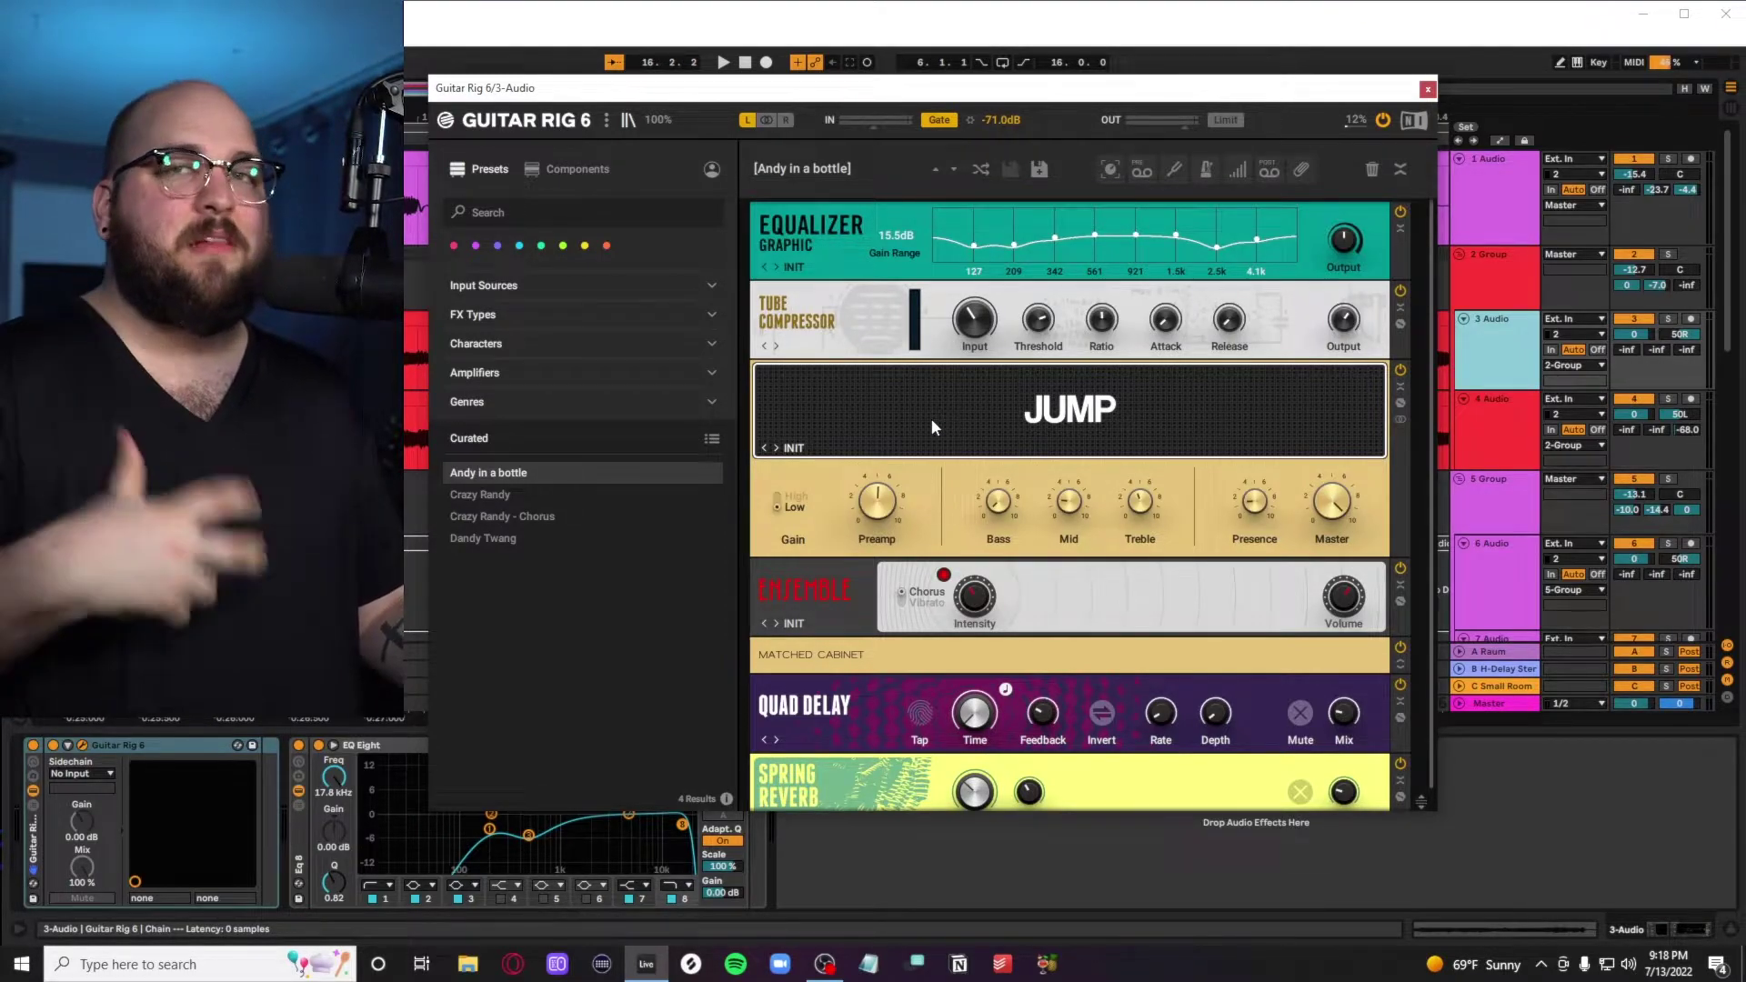
{"action": "scroll", "coordinate": [909, 482], "scroll_direction": "down", "scroll_amount": 1}
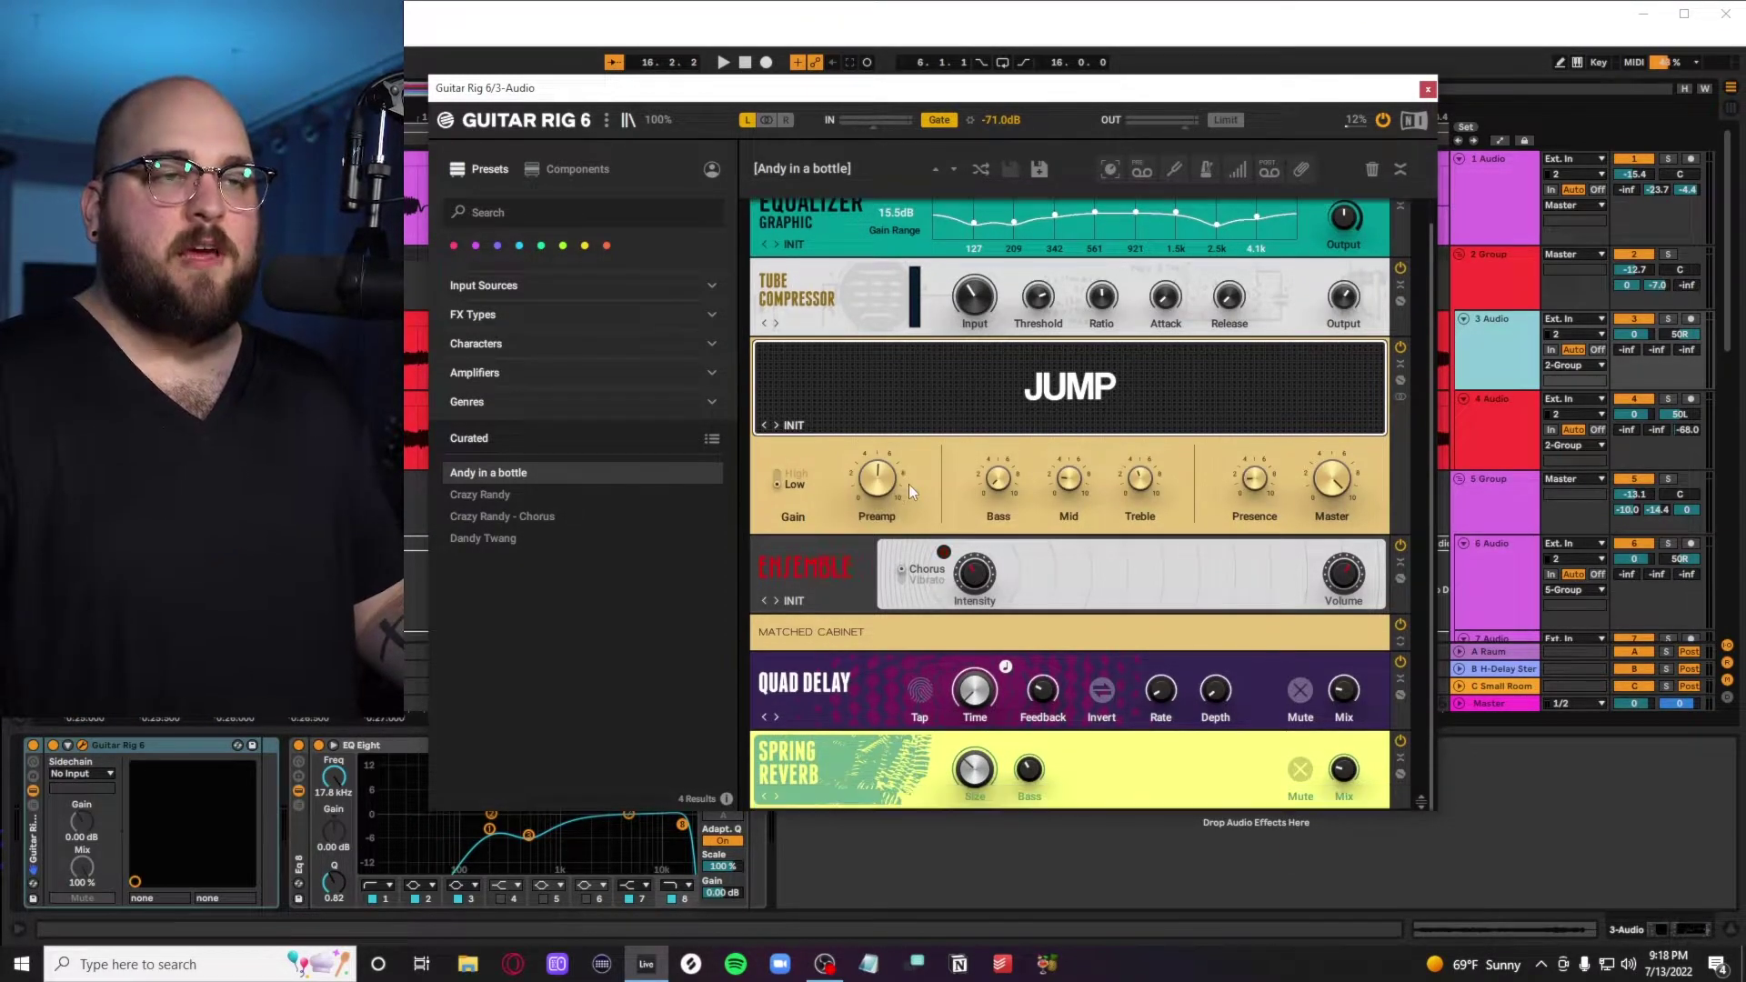
{"action": "left_click", "coordinate": [1427, 89]}
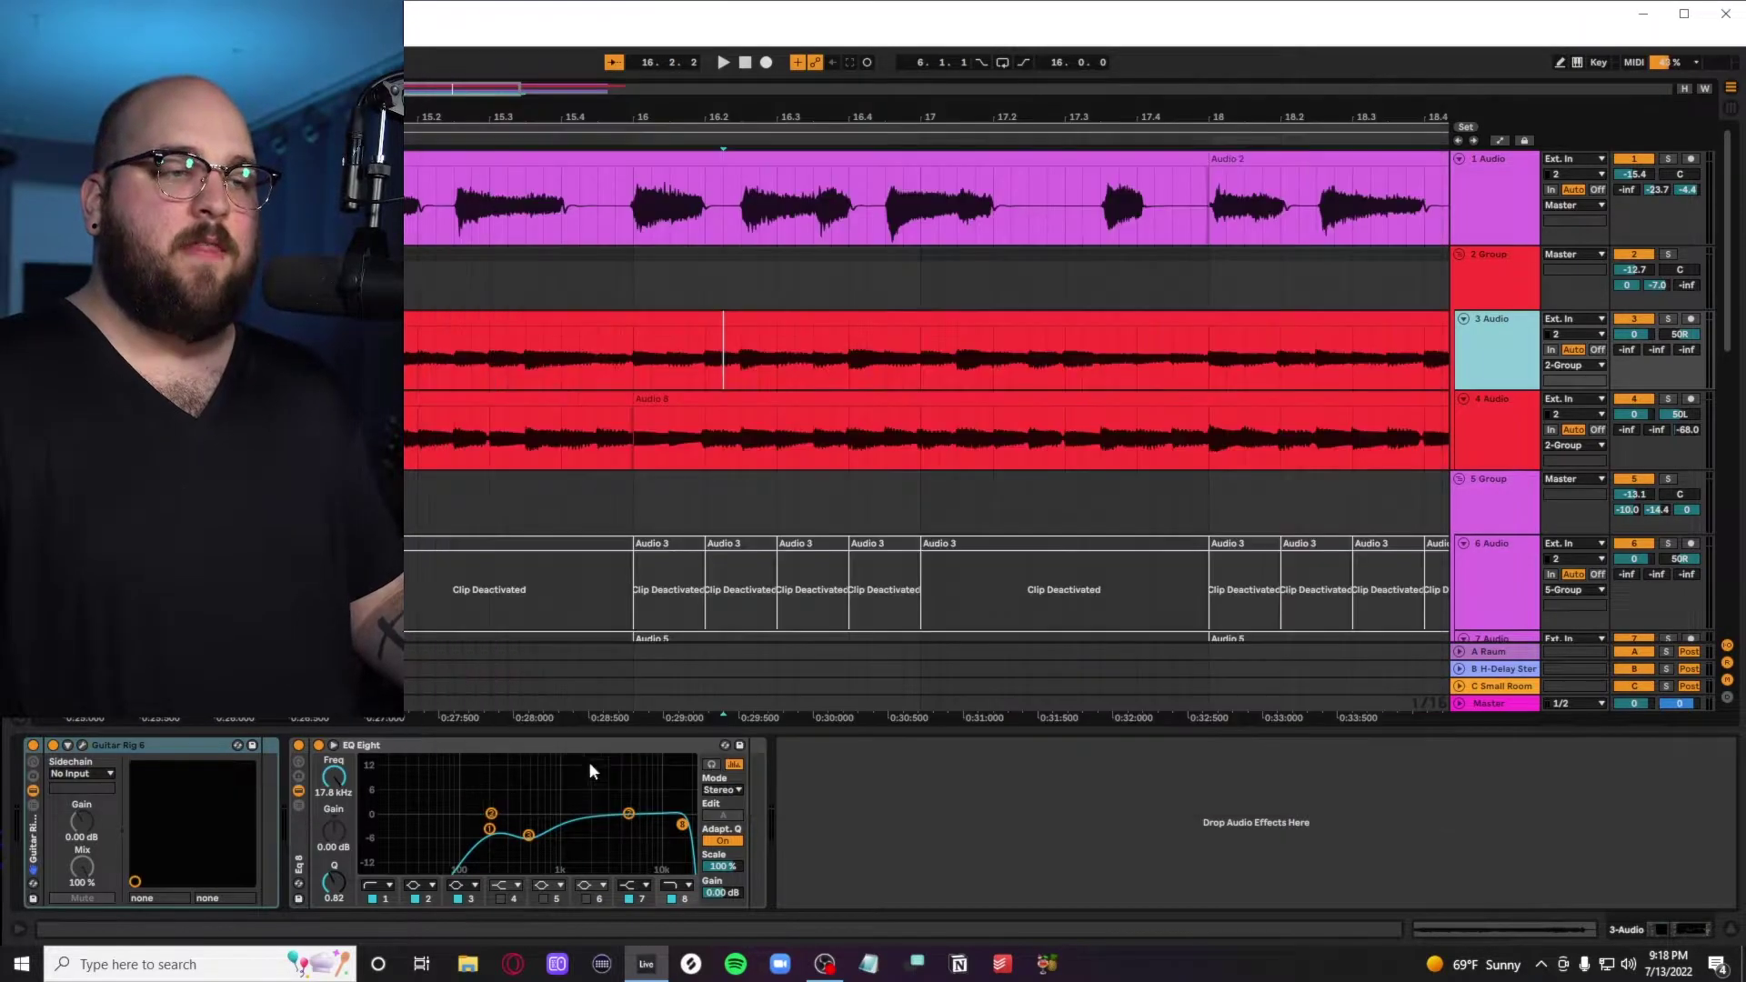
{"action": "left_click", "coordinate": [521, 860]}
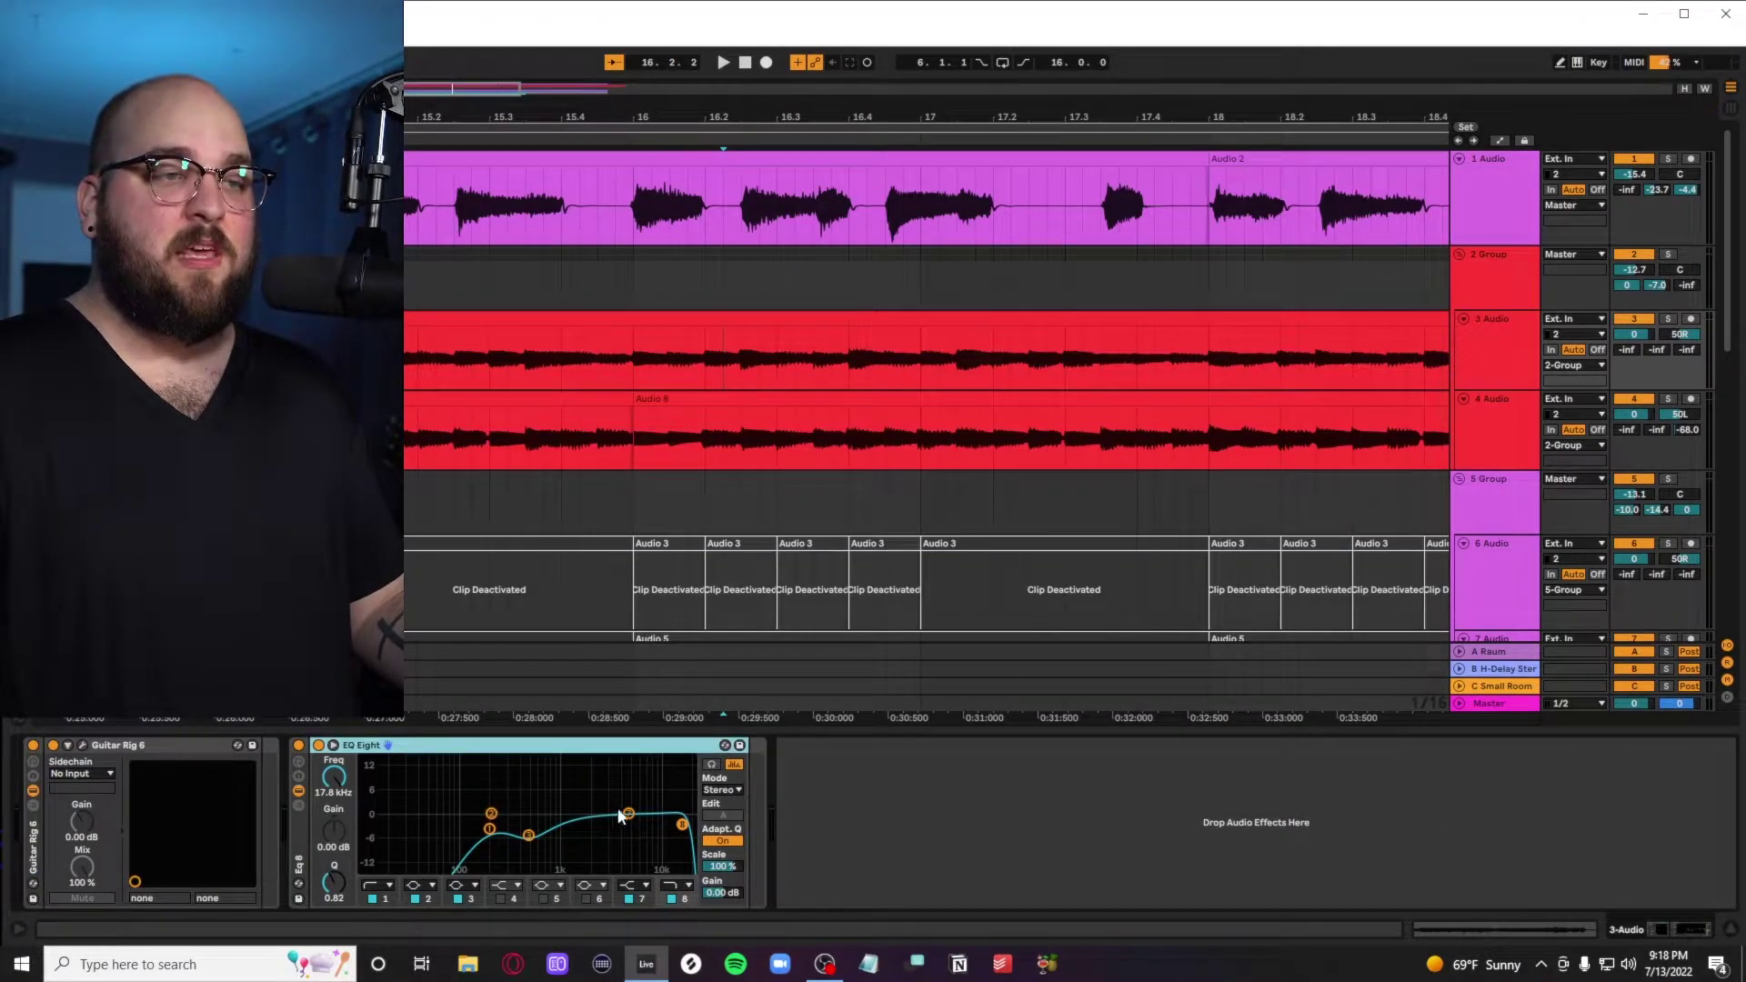
Show the 2 Group's effects and audition the group soloed through its EQ Eight alone
{"action": "left_click", "coordinate": [1510, 282]}
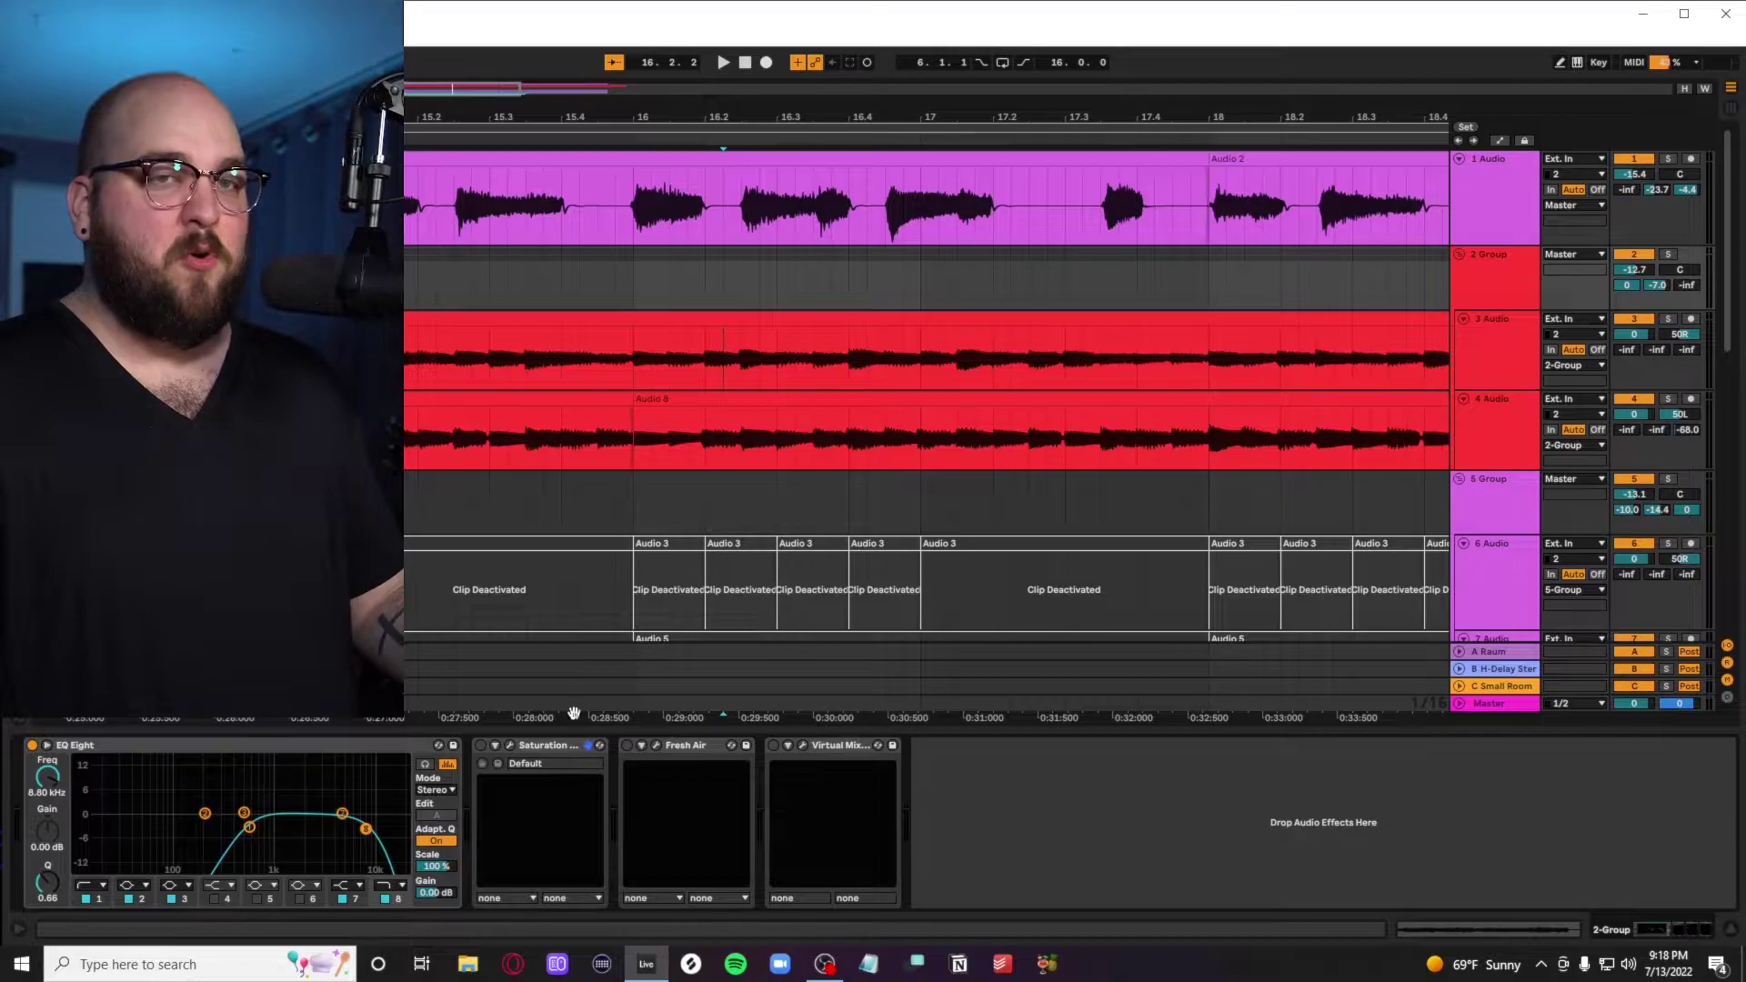
{"action": "key", "text": "space"}
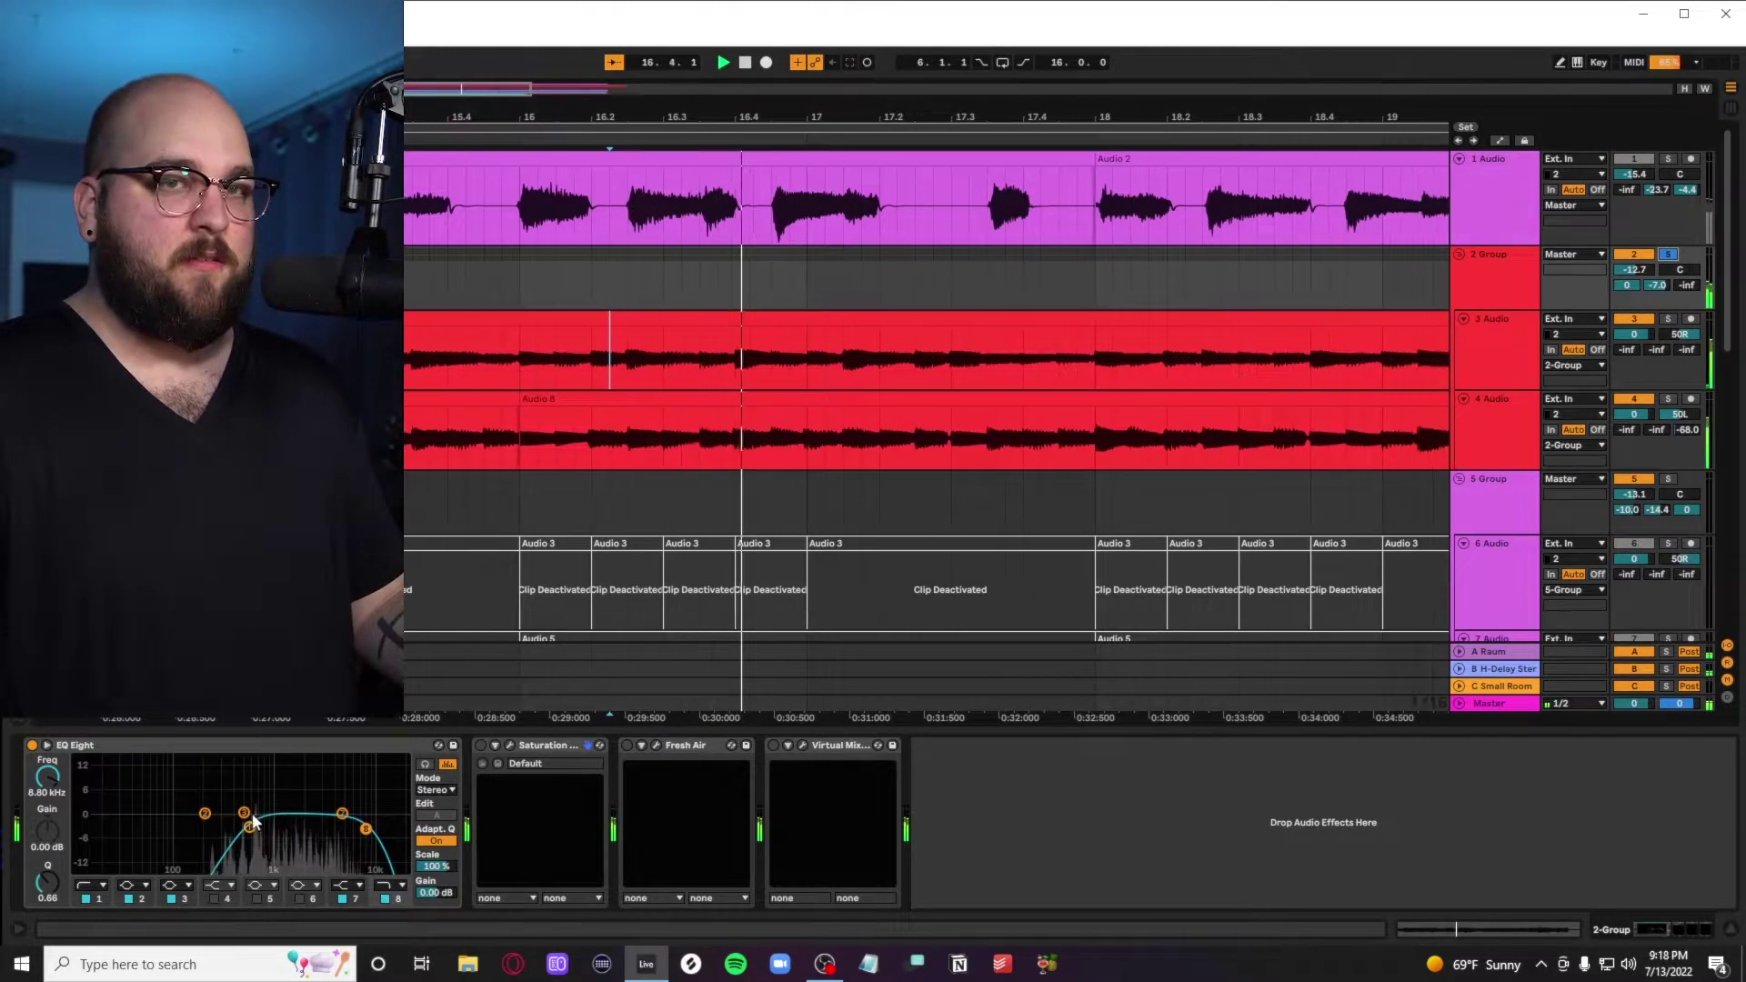
Activate the Saturation Knob on the 2 Group, compare the soloed group with it off and on, and close its window
{"action": "left_click", "coordinate": [480, 745]}
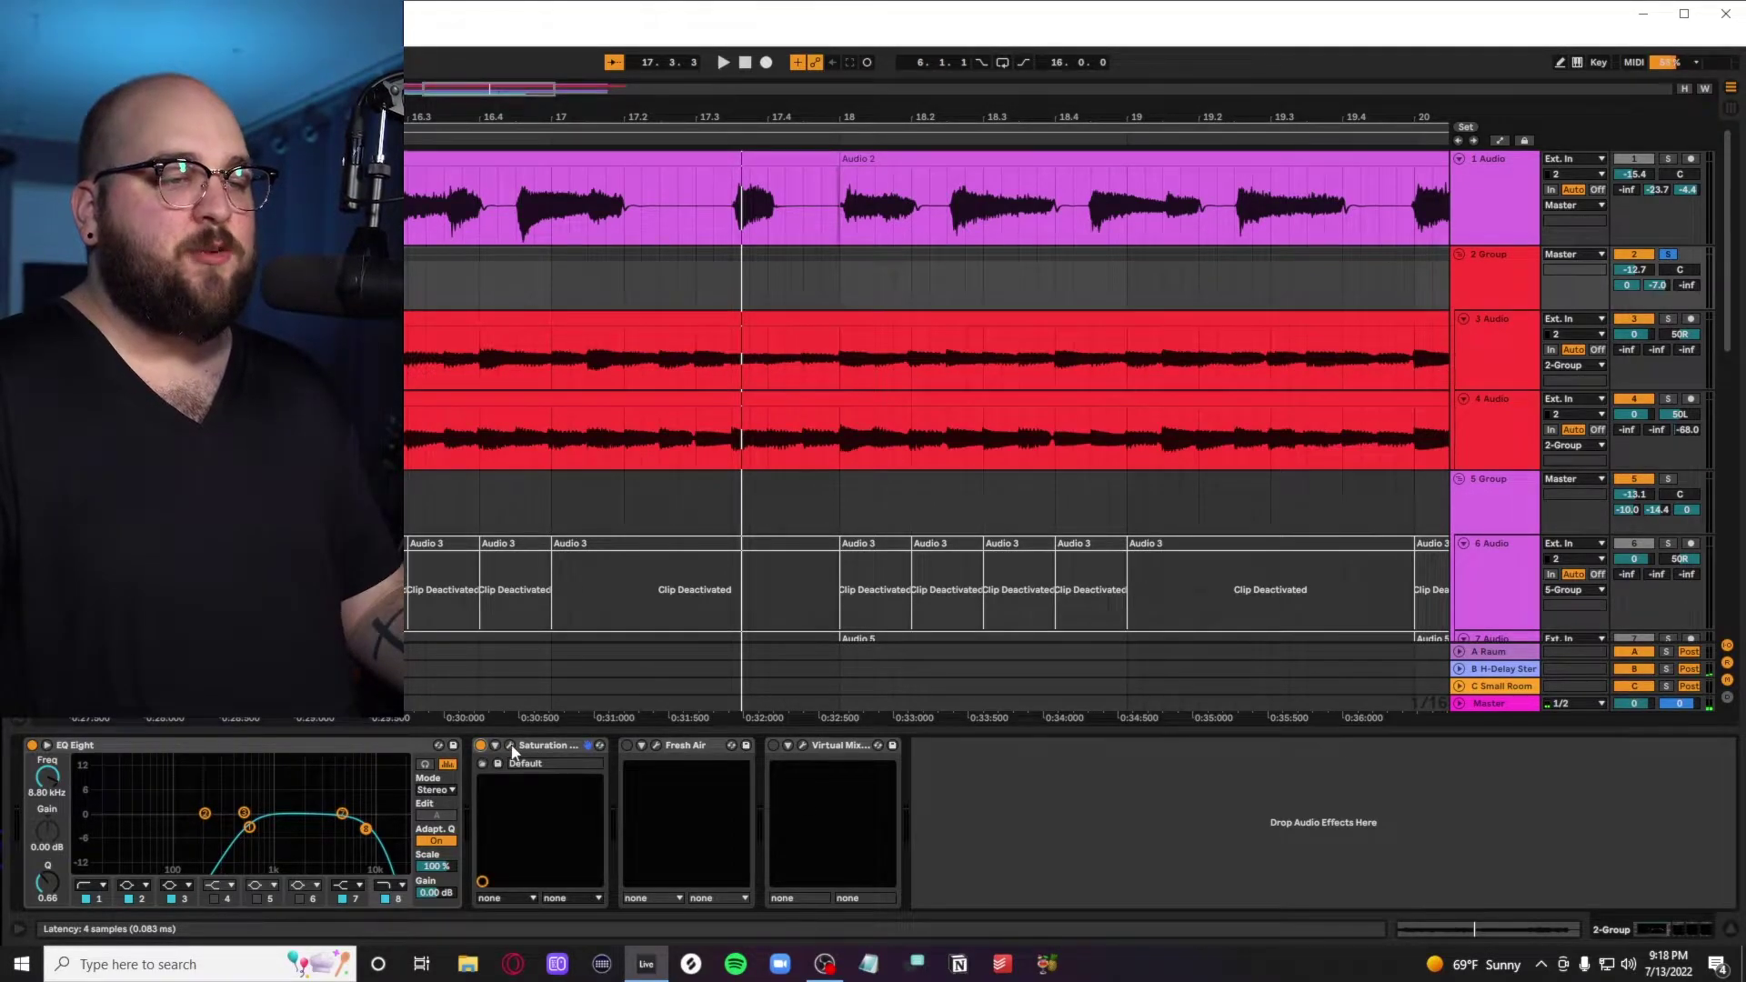
{"action": "key", "text": "ctrl+alt+p"}
{"action": "key", "text": "space"}
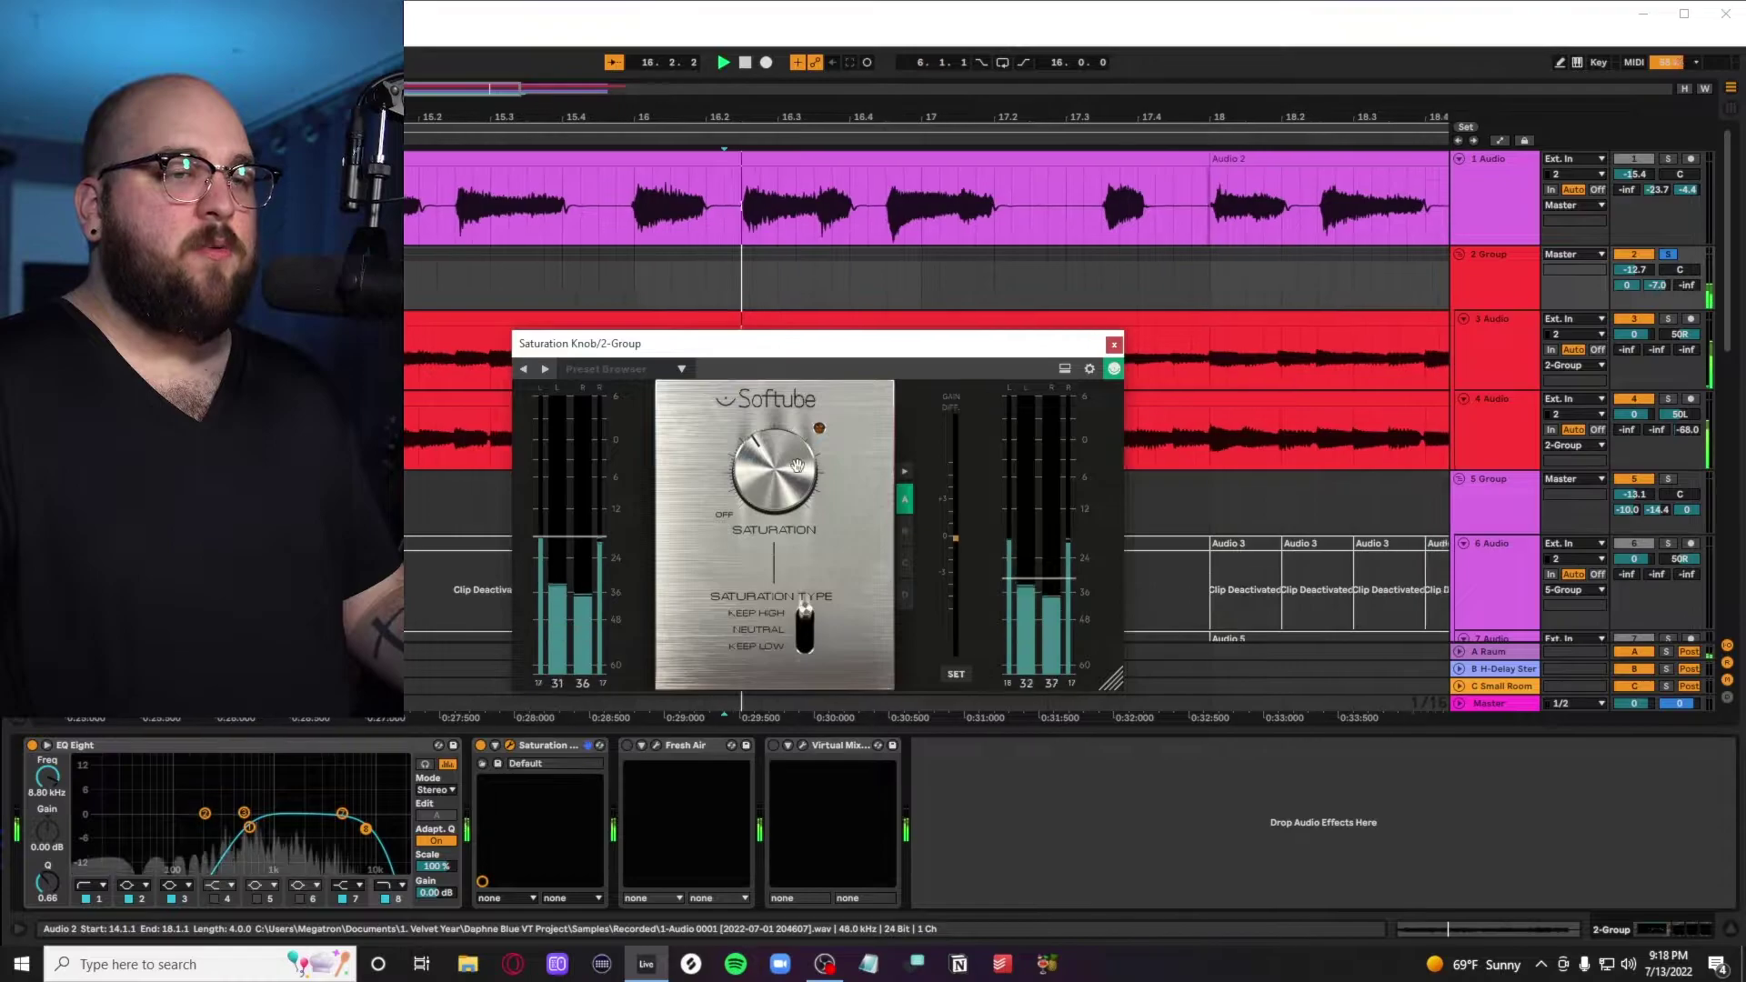
{"action": "left_click", "coordinate": [480, 744]}
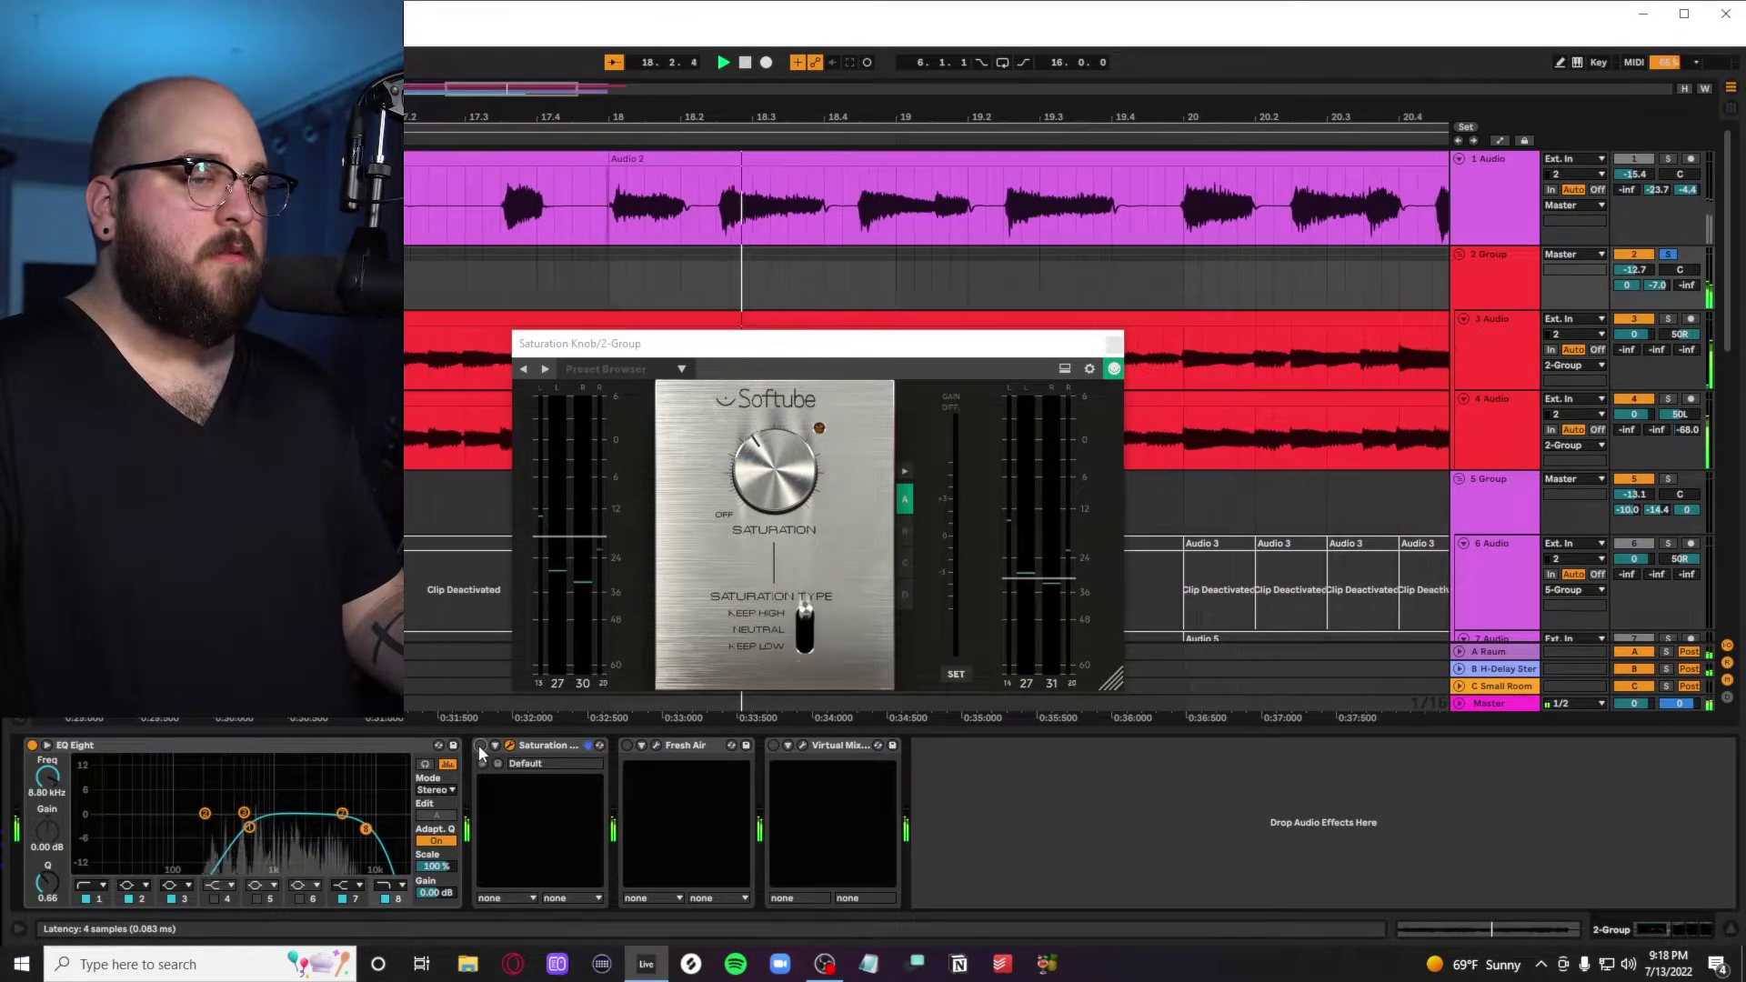
{"action": "left_click", "coordinate": [480, 745]}
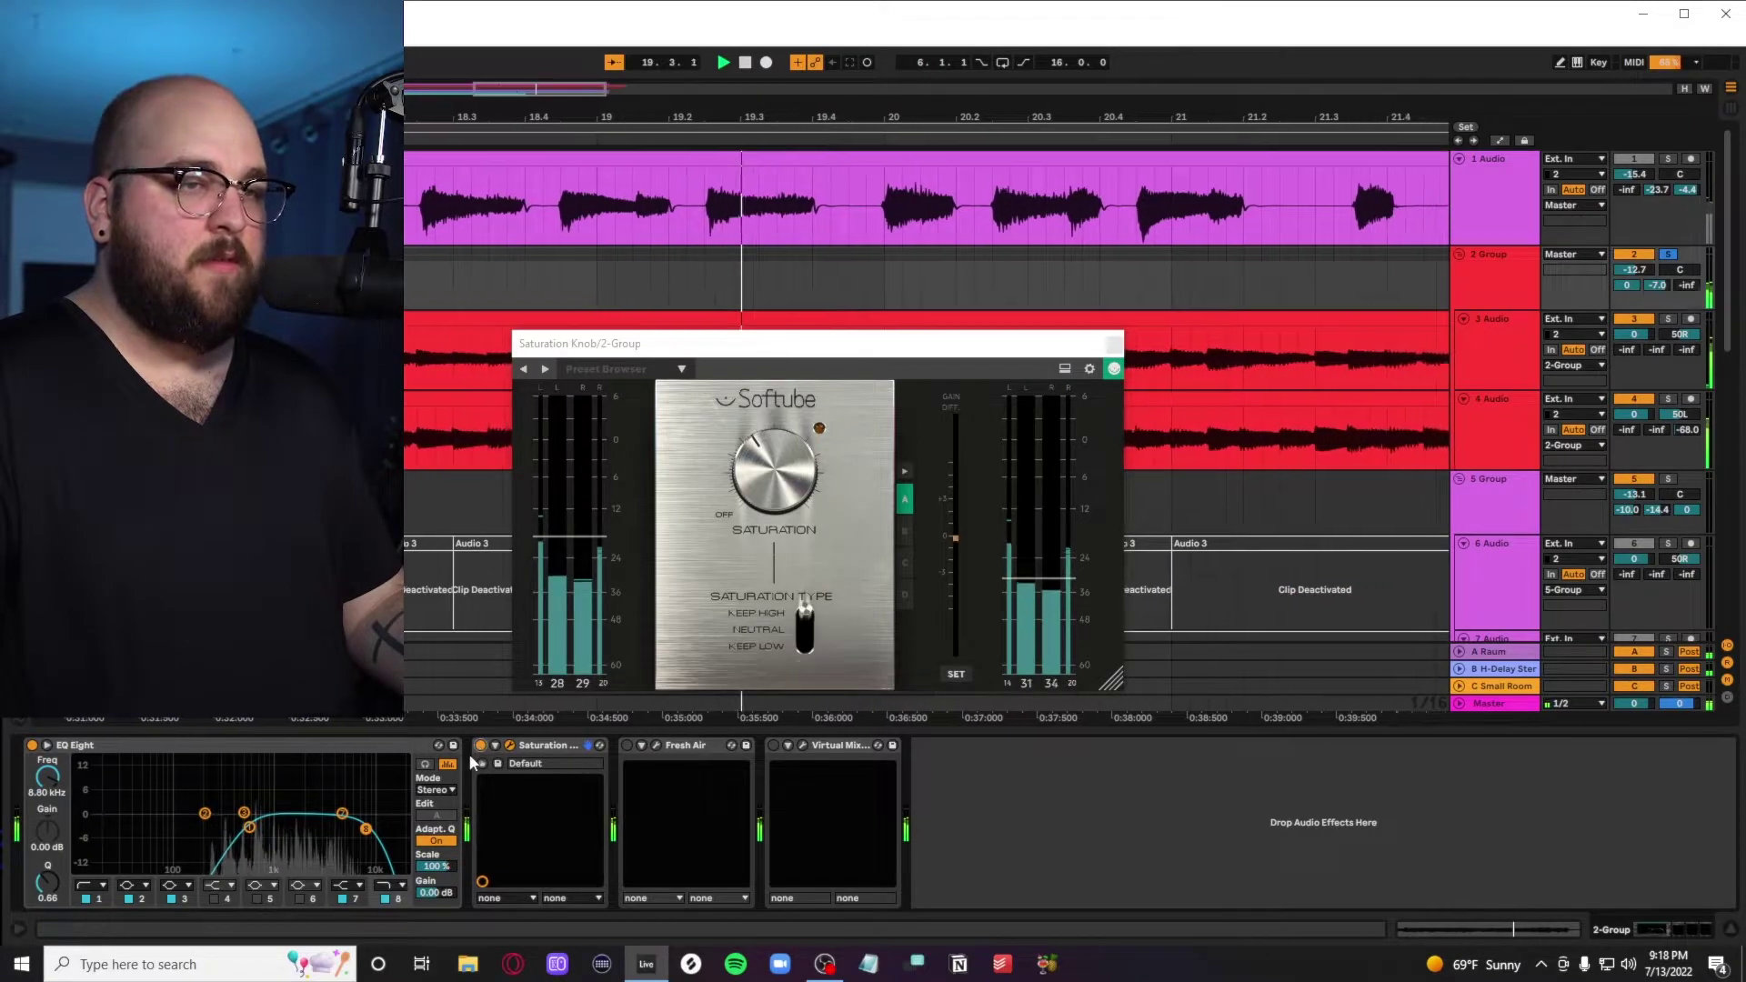
{"action": "key", "text": "space"}
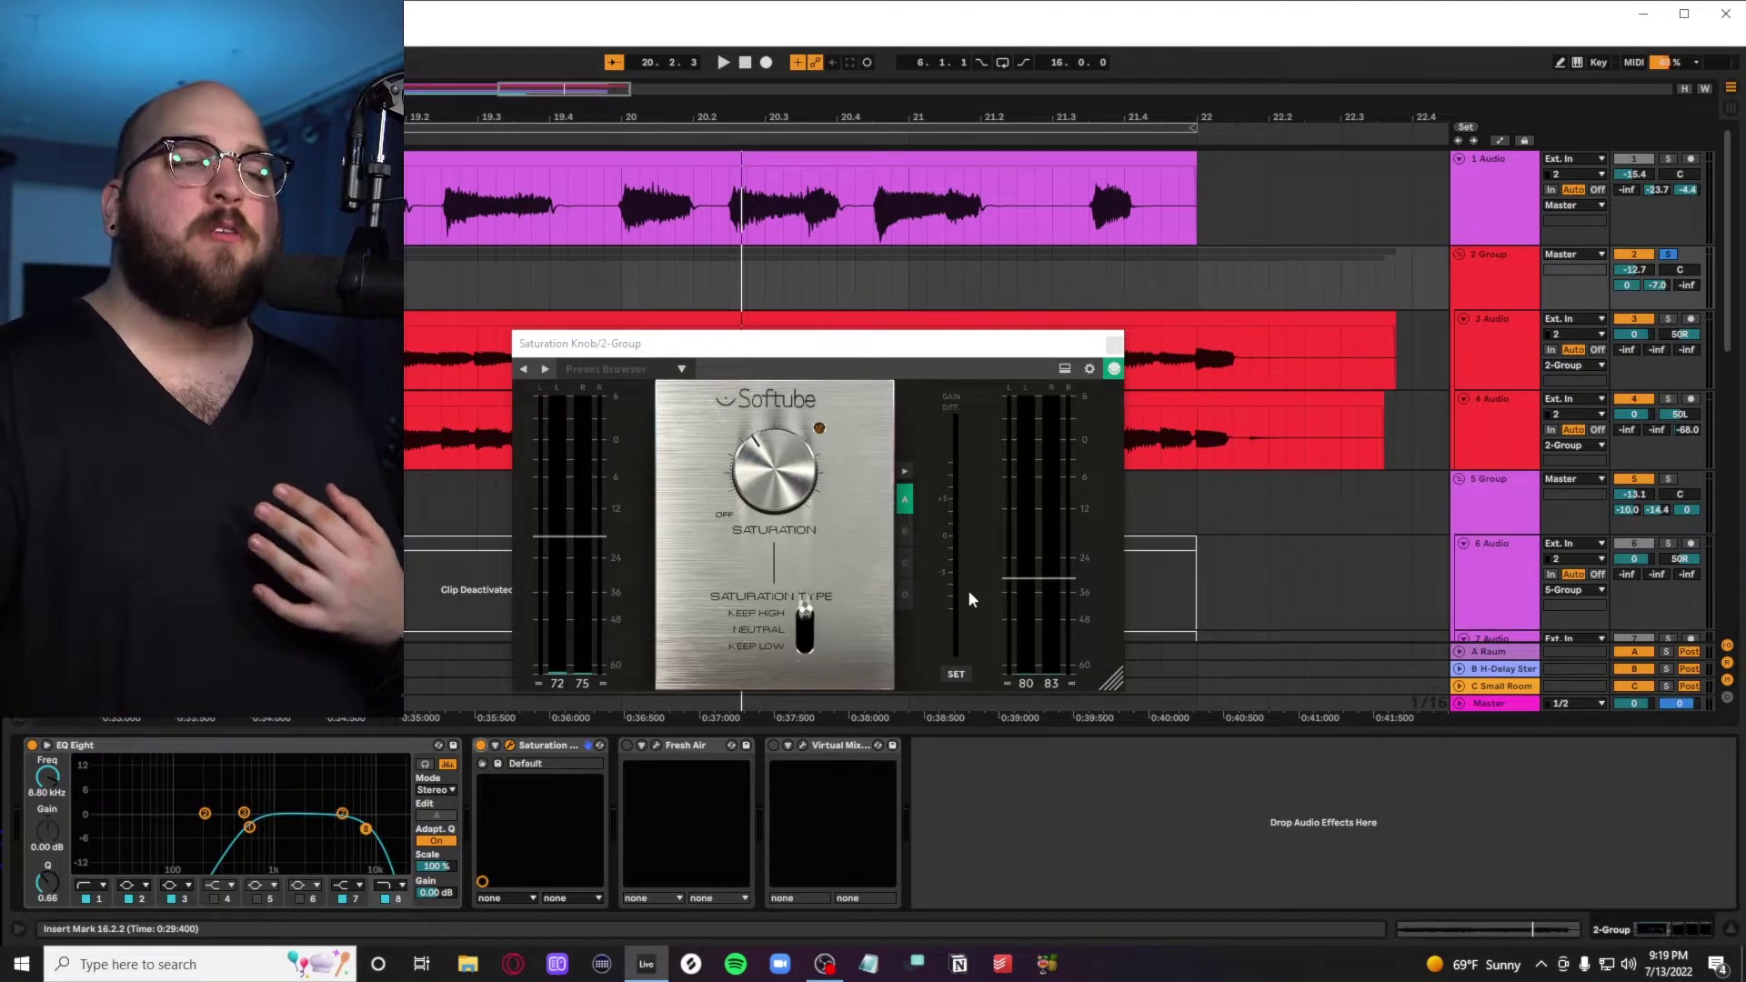
{"action": "left_click_drag", "start_coordinate": [776, 468], "coordinate": [779, 413]}
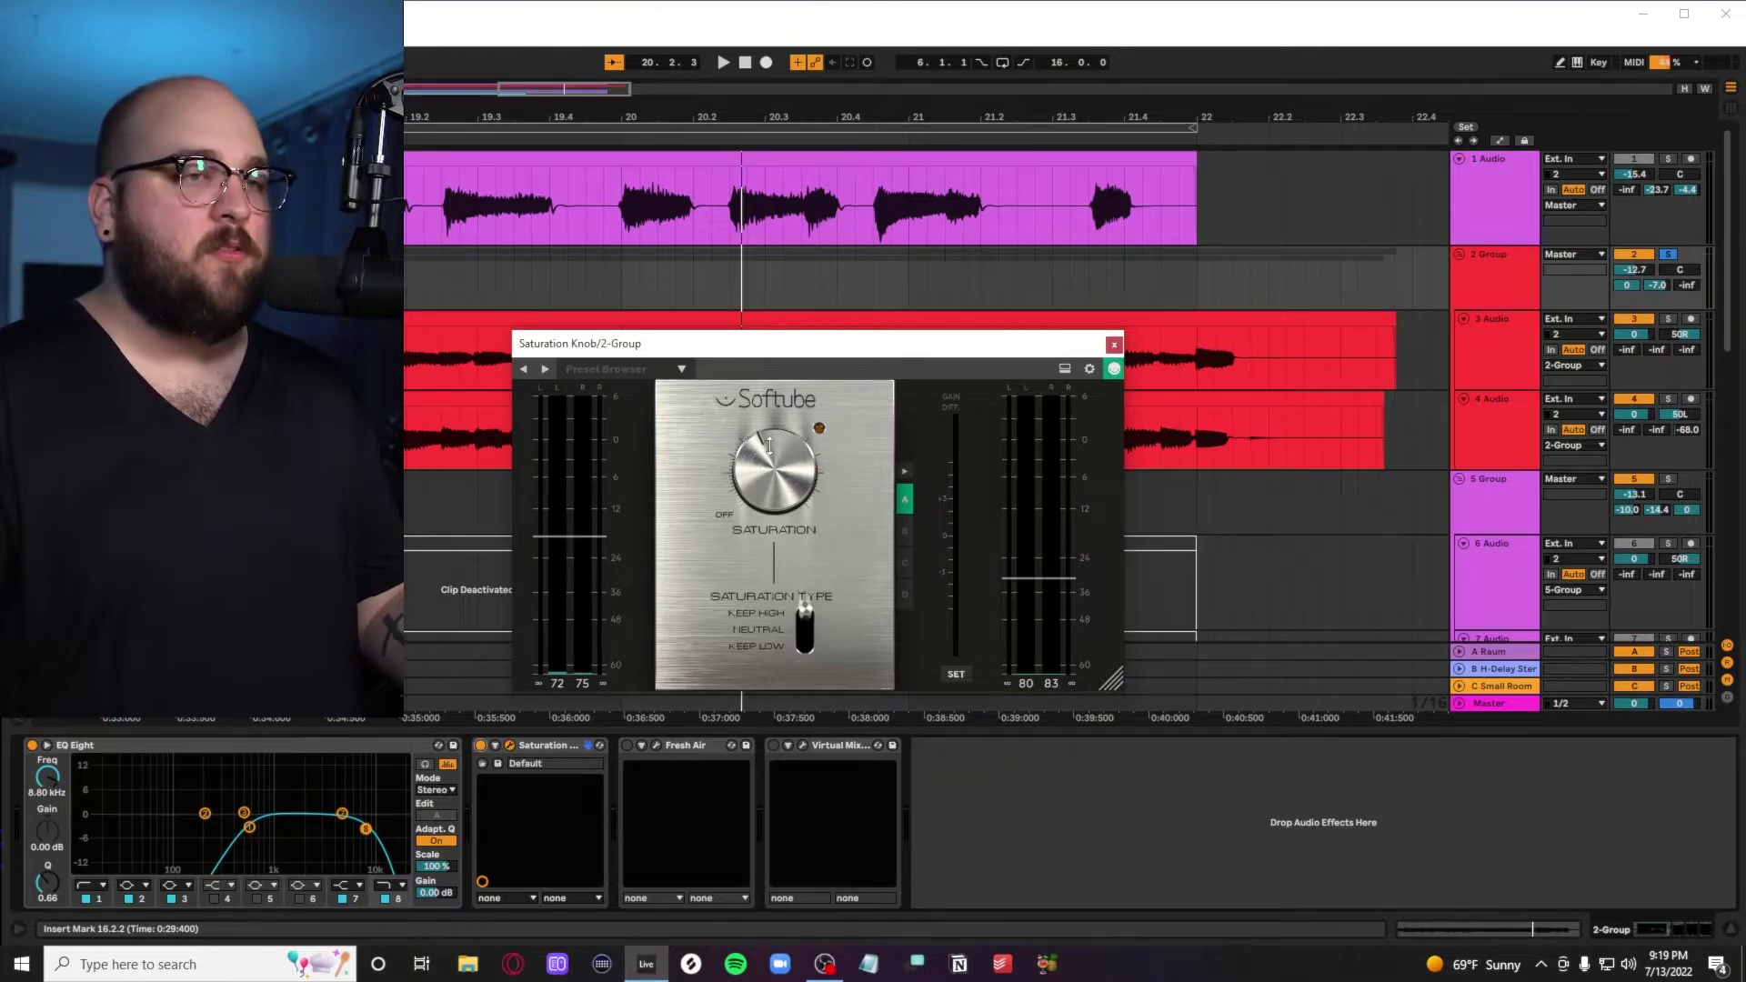
{"action": "left_click", "coordinate": [1112, 345]}
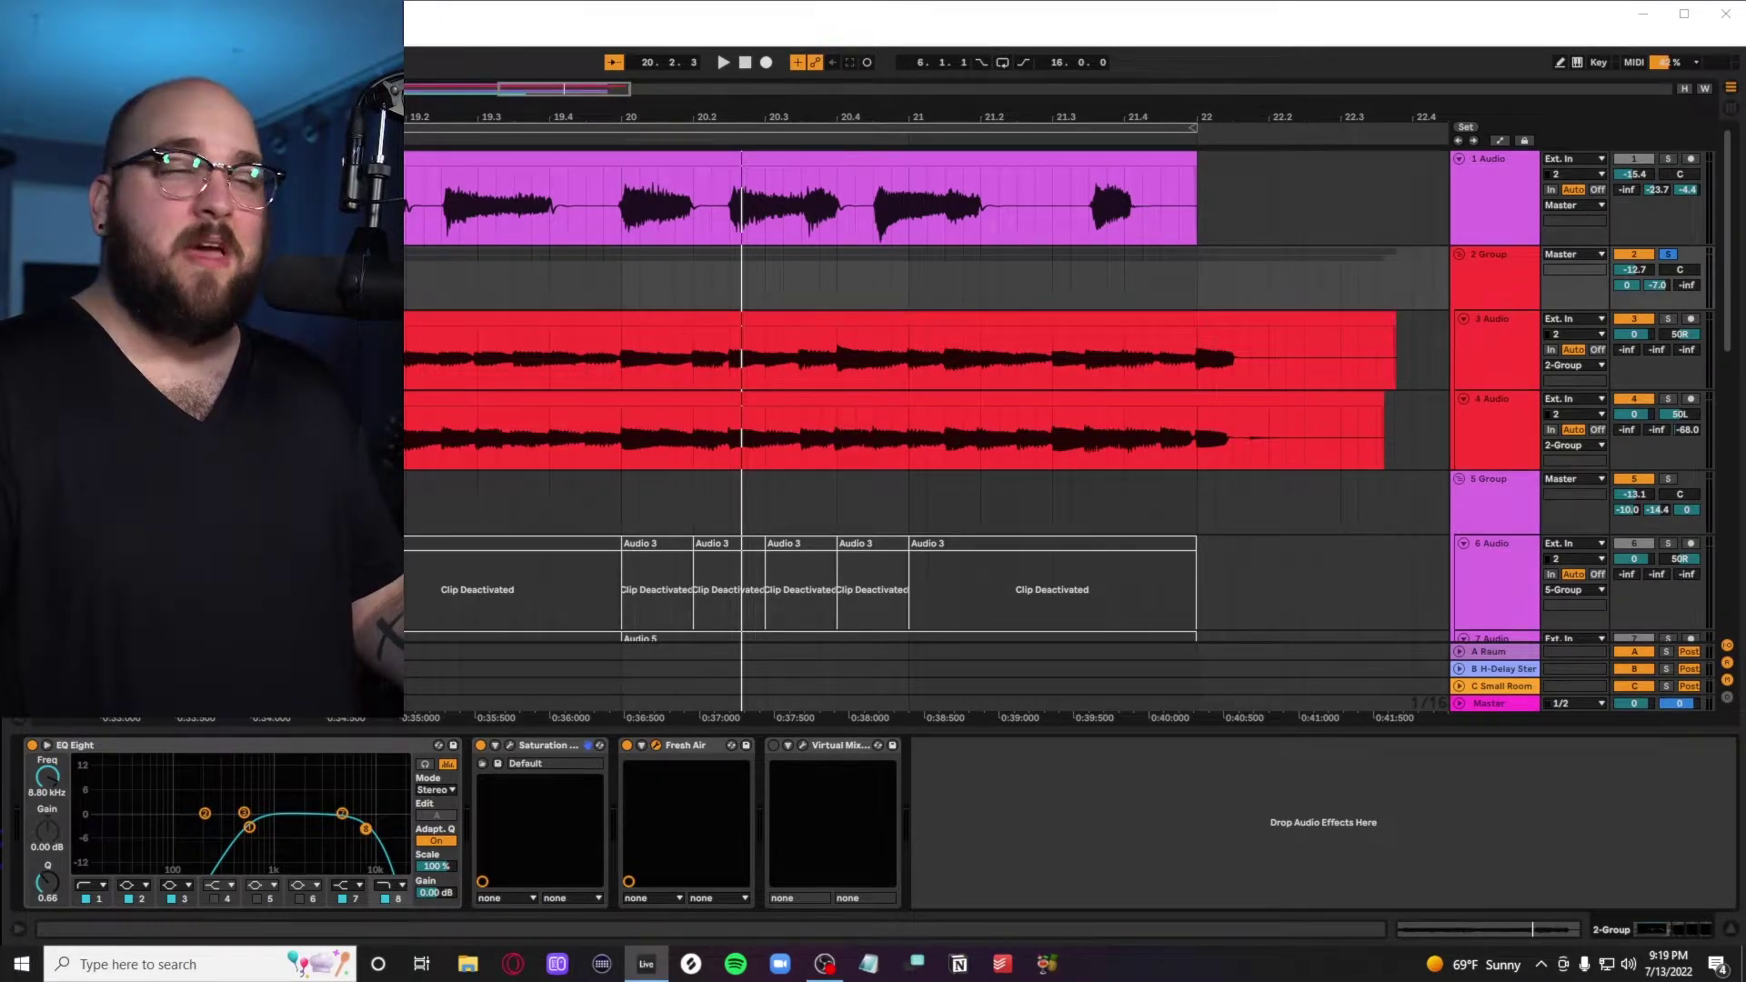
Open Fresh Air on the 2 Group and compare the soloed group with the effect bypassed and active
{"action": "left_click", "coordinate": [656, 745]}
{"action": "left_click_drag", "start_coordinate": [803, 358], "coordinate": [816, 208]}
{"action": "key", "text": "space"}
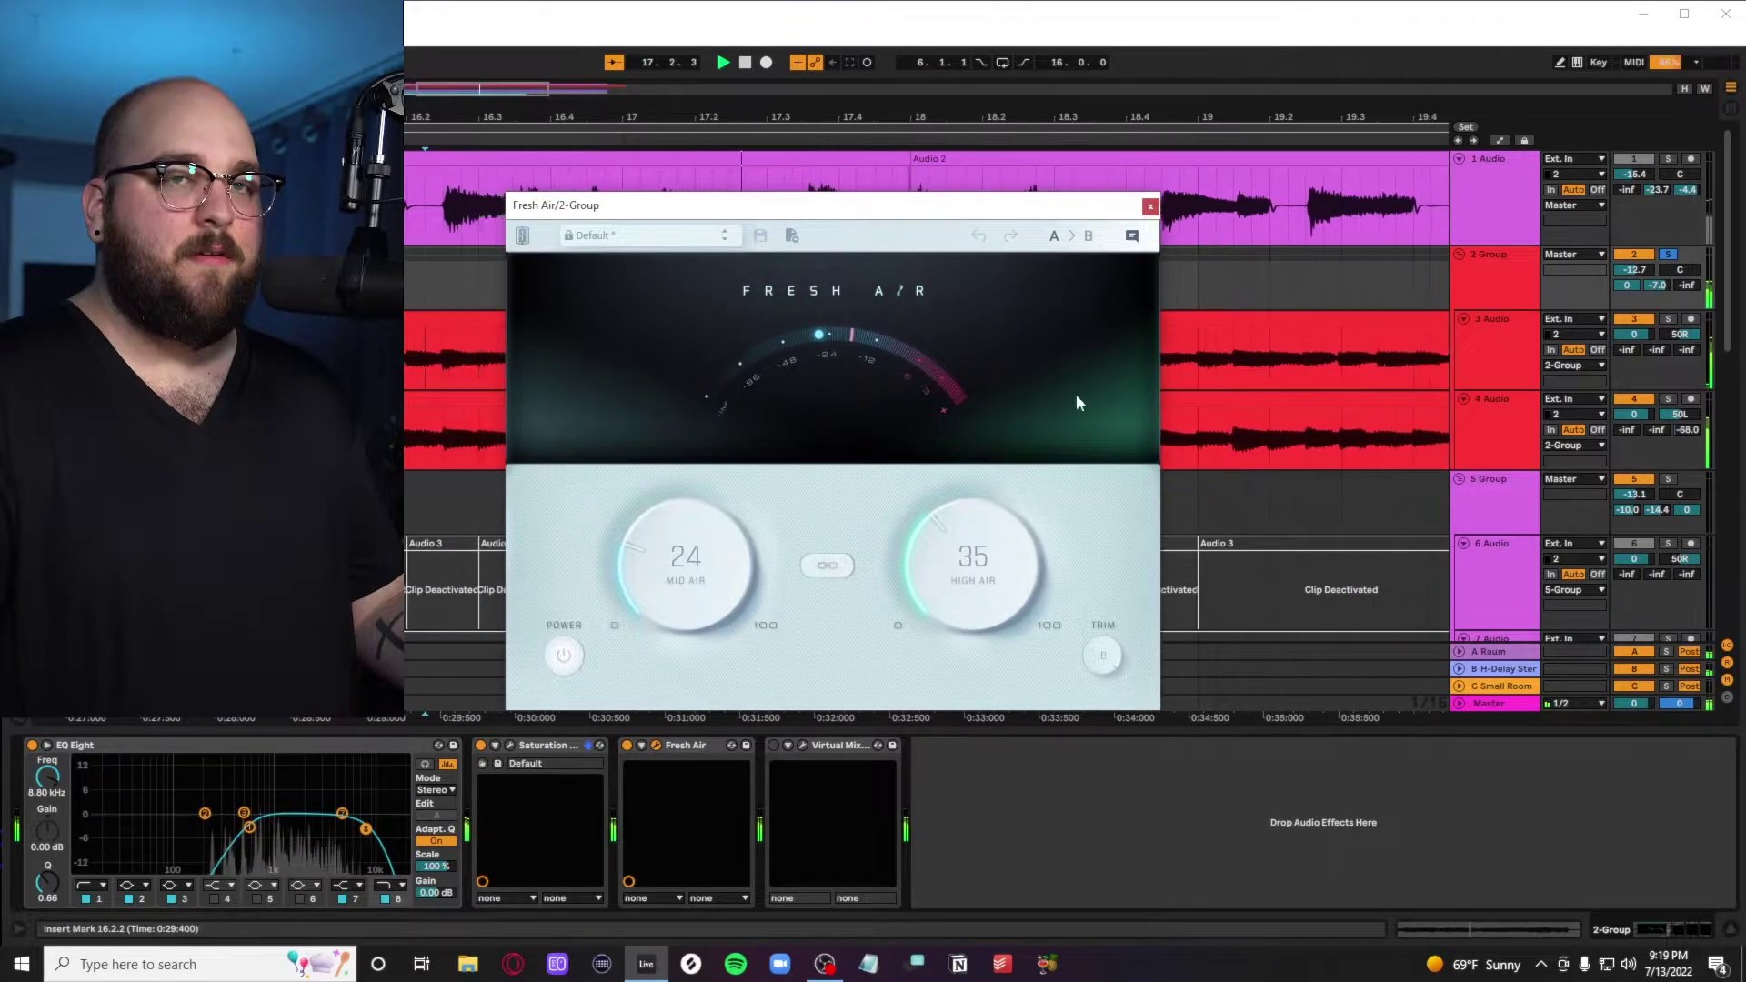
{"action": "left_click", "coordinate": [627, 747]}
{"action": "left_click", "coordinate": [627, 746]}
{"action": "left_click", "coordinate": [626, 746]}
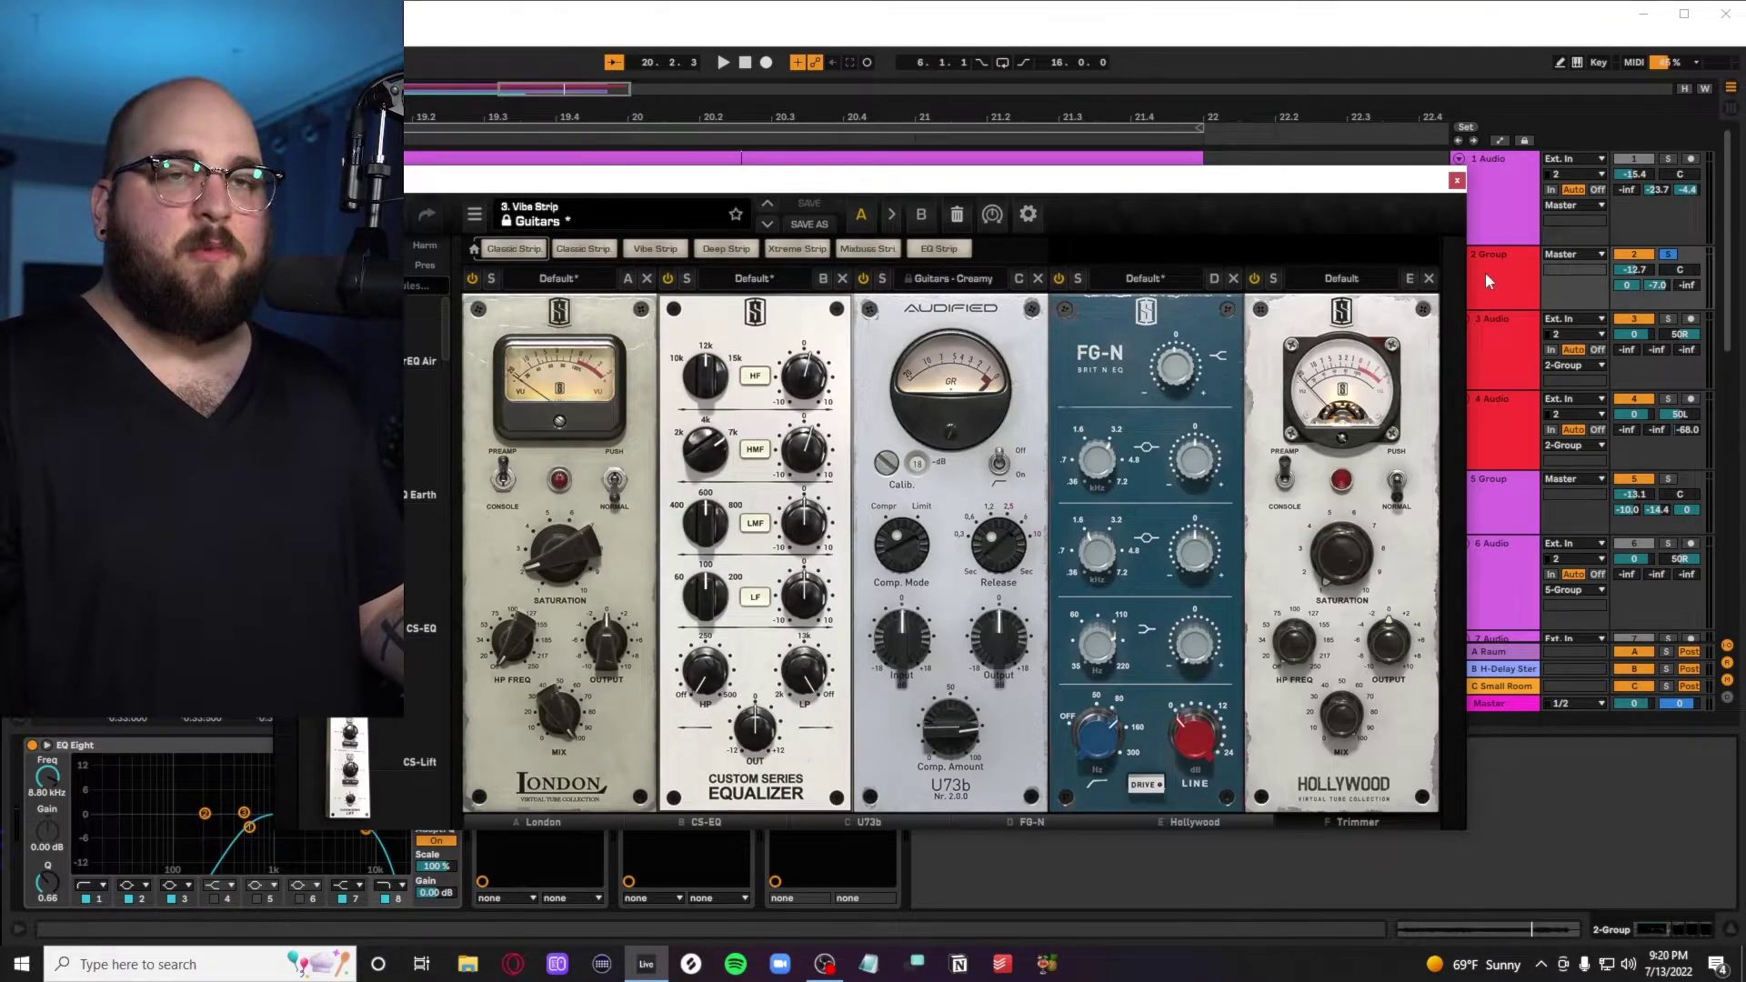
Audition the 2 Group through the Guitars vibe strip of its virtual mix plug-in and close the plug-in window
{"action": "key", "text": "space"}
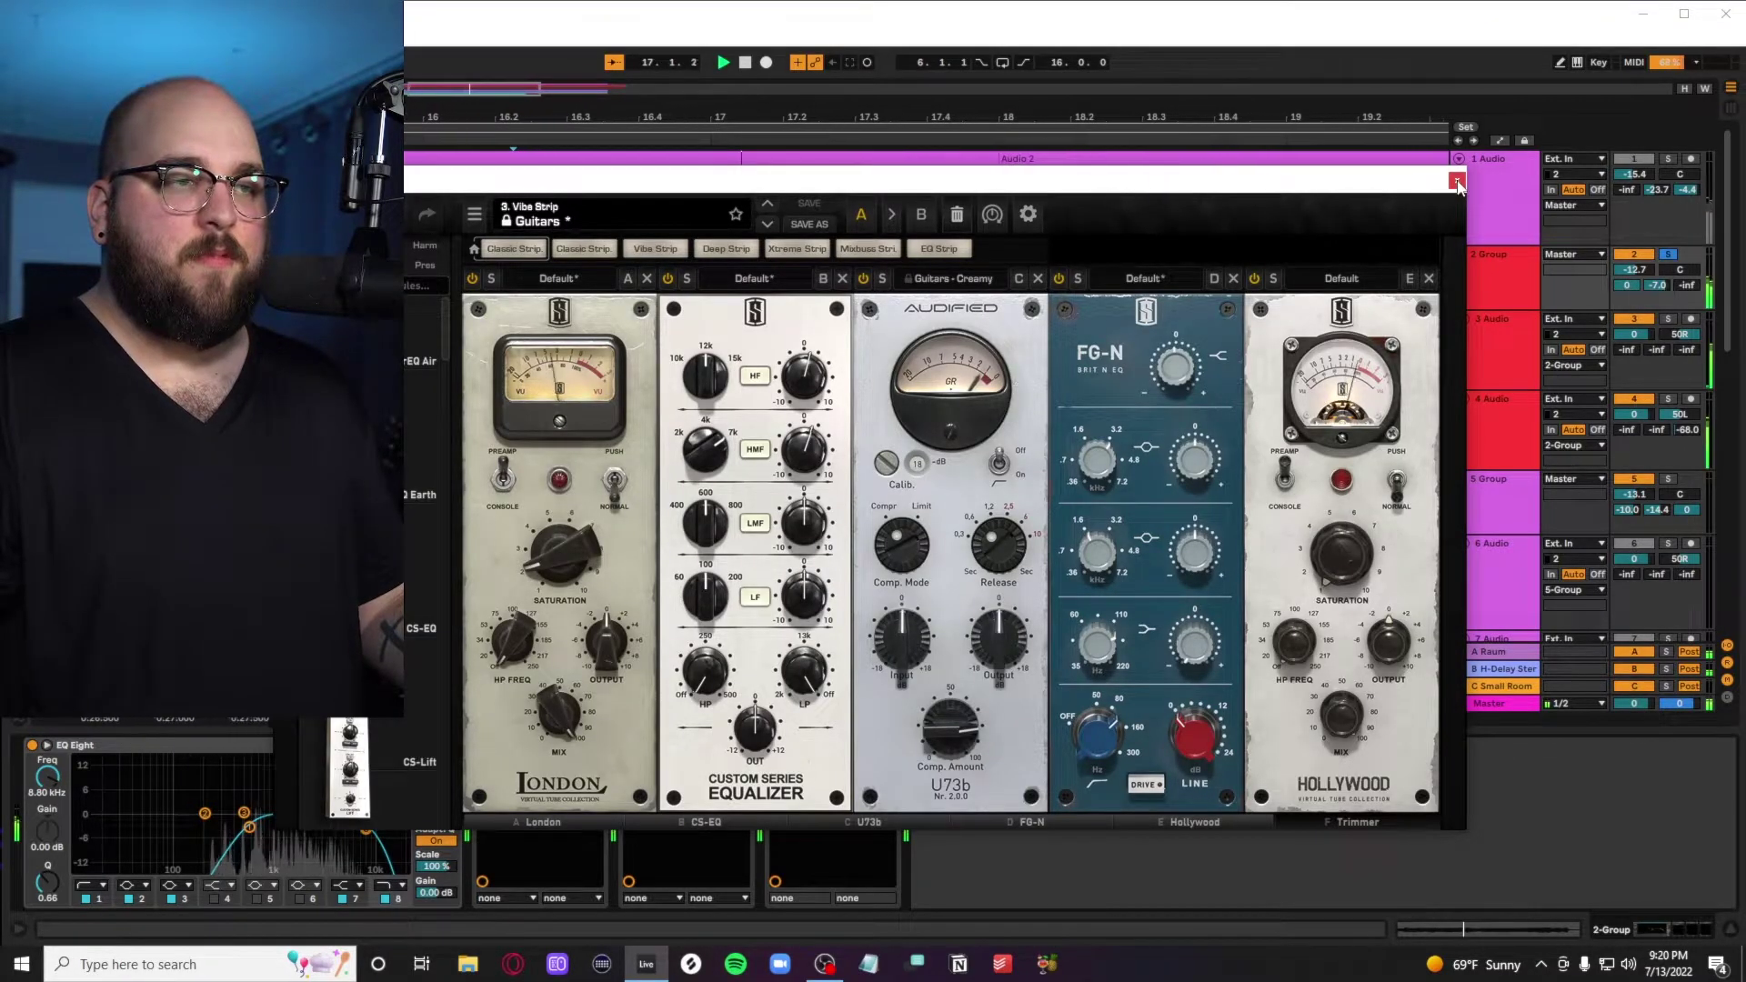
{"action": "left_click", "coordinate": [1458, 183]}
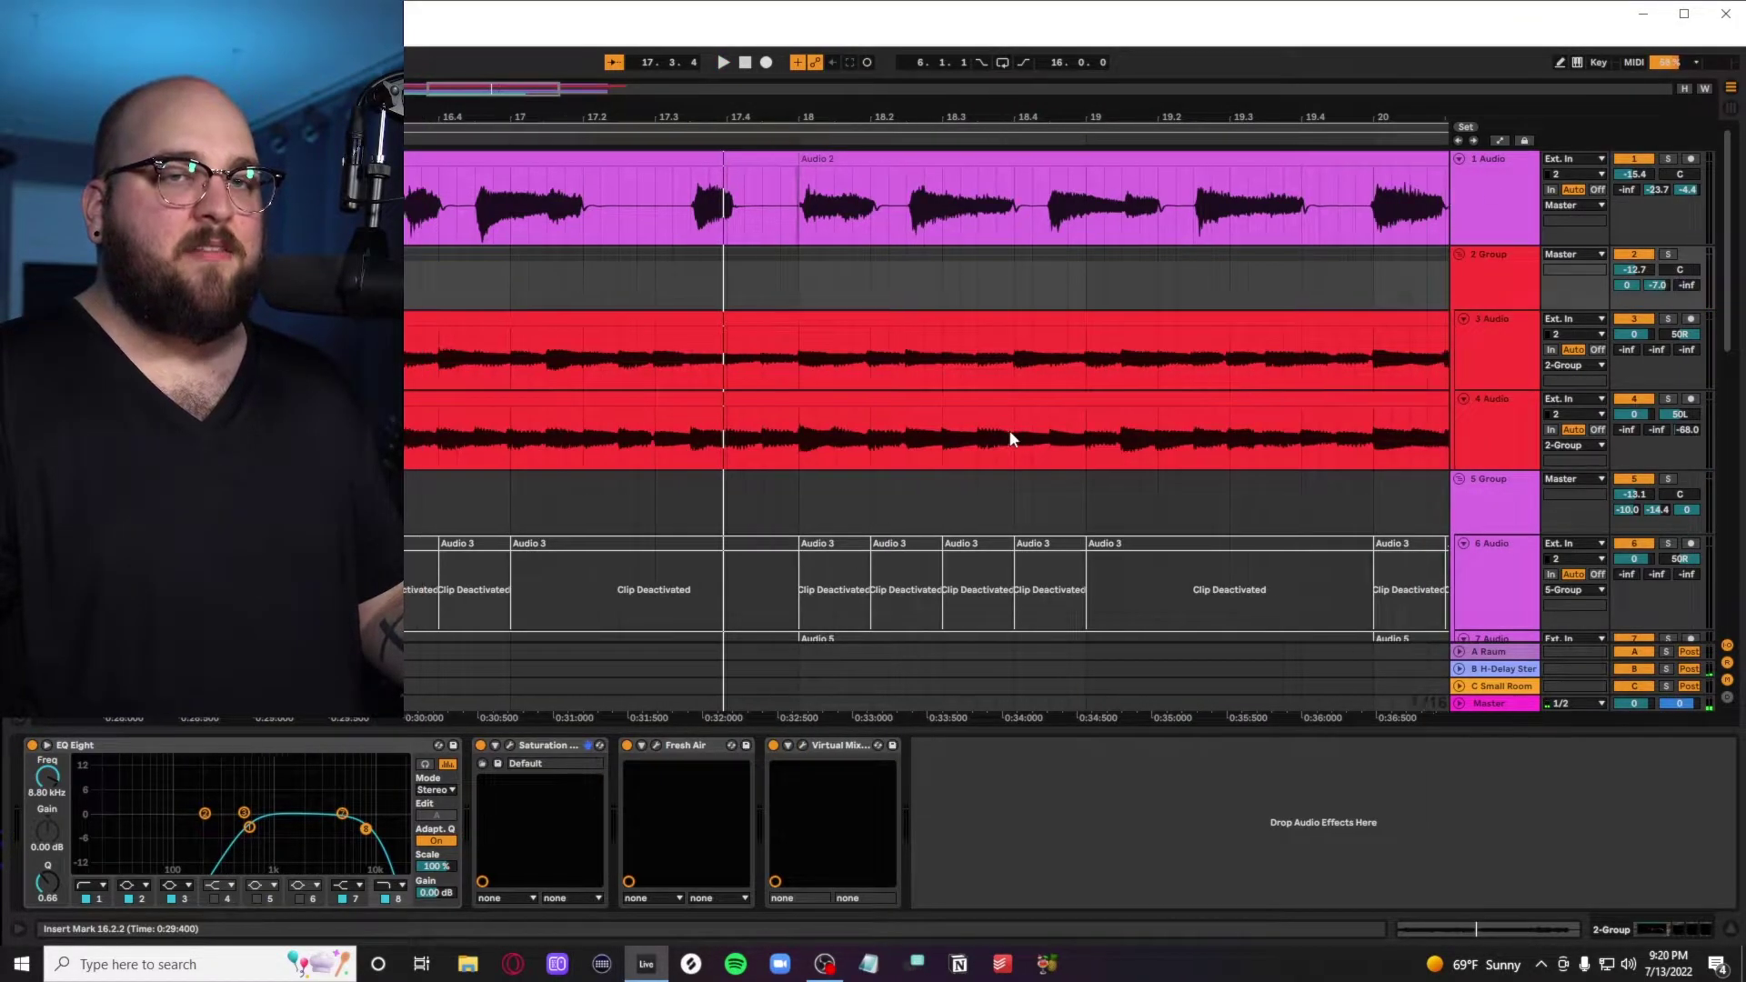
Open the Raum reverb on return A and move its window into full view over the arrangement
{"action": "scroll", "coordinate": [1009, 434], "scroll_direction": "left", "scroll_amount": 3}
{"action": "left_click", "coordinate": [1492, 651]}
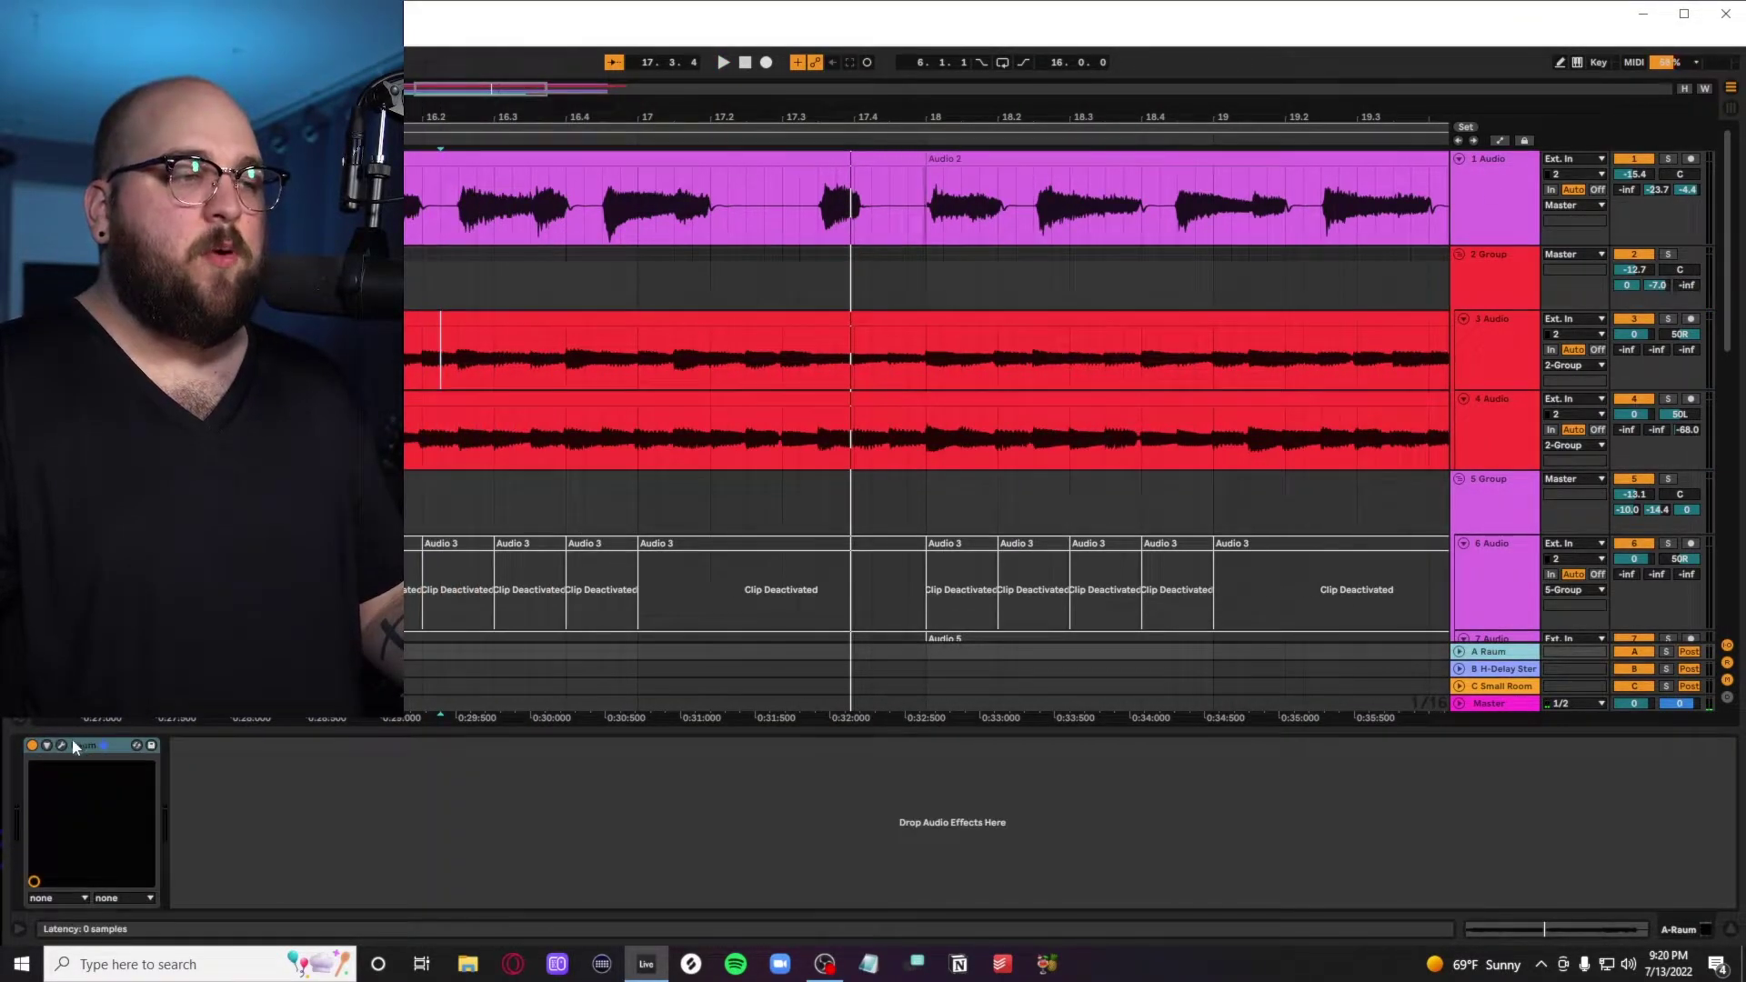
{"action": "left_click", "coordinate": [62, 746]}
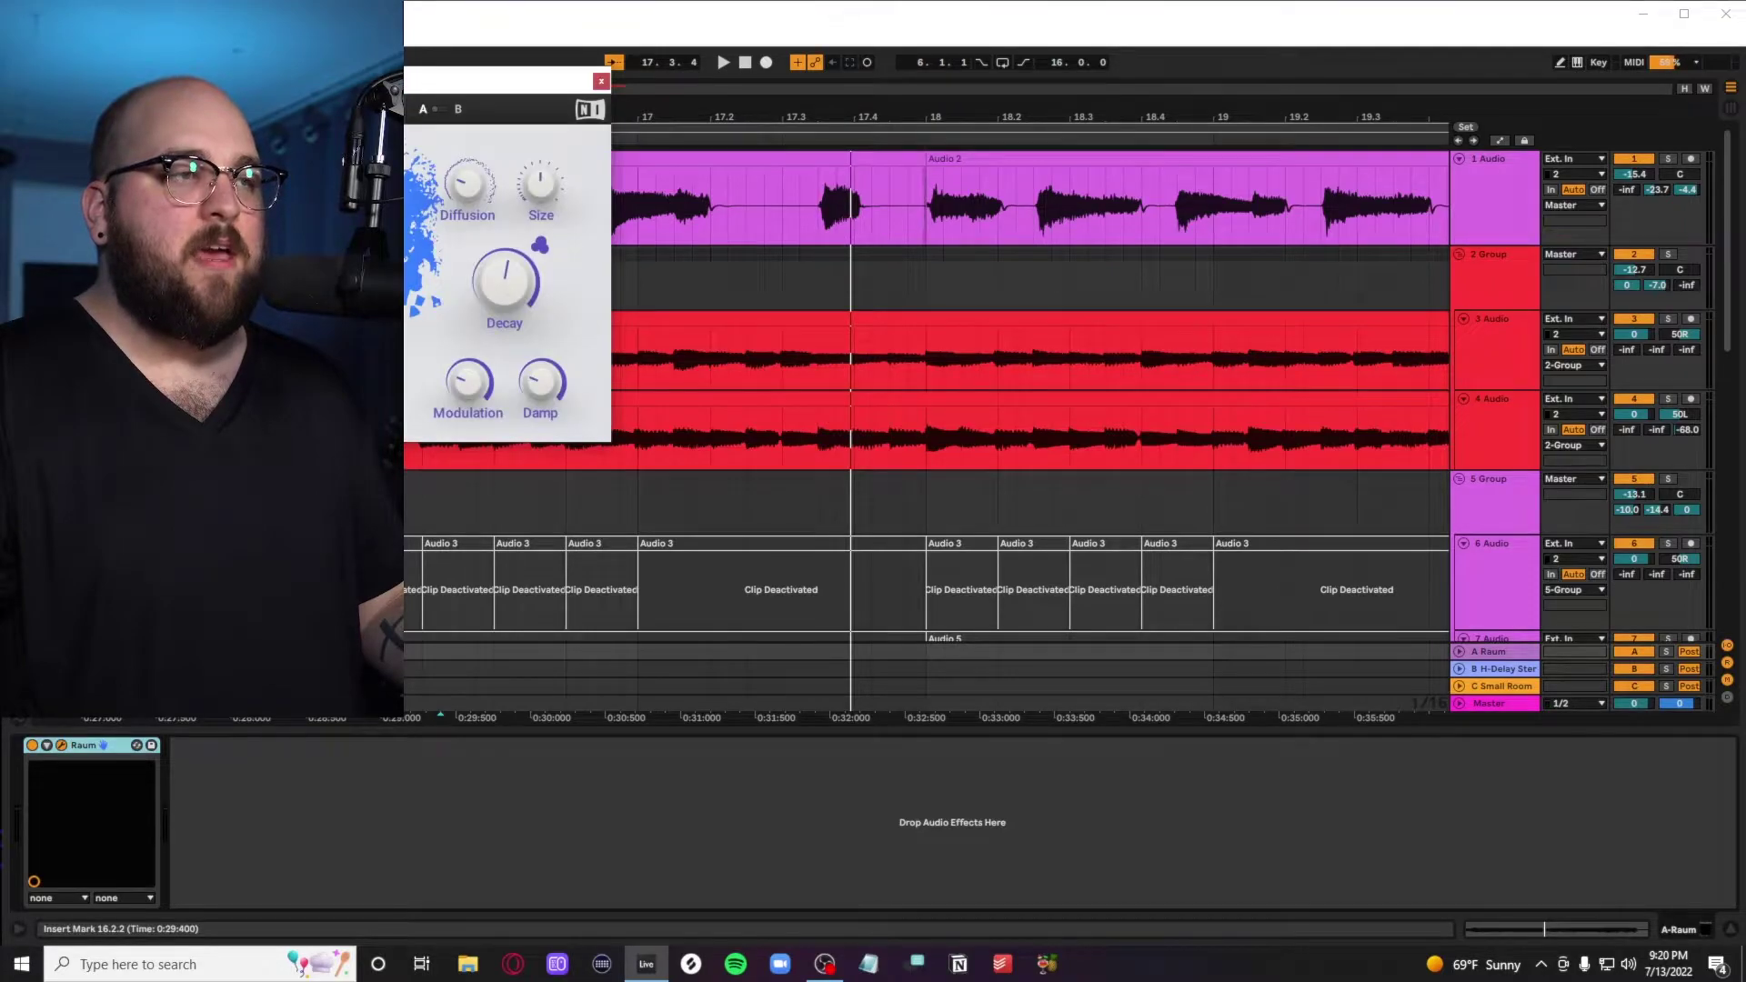
{"action": "left_click_drag", "start_coordinate": [301, 82], "coordinate": [918, 202]}
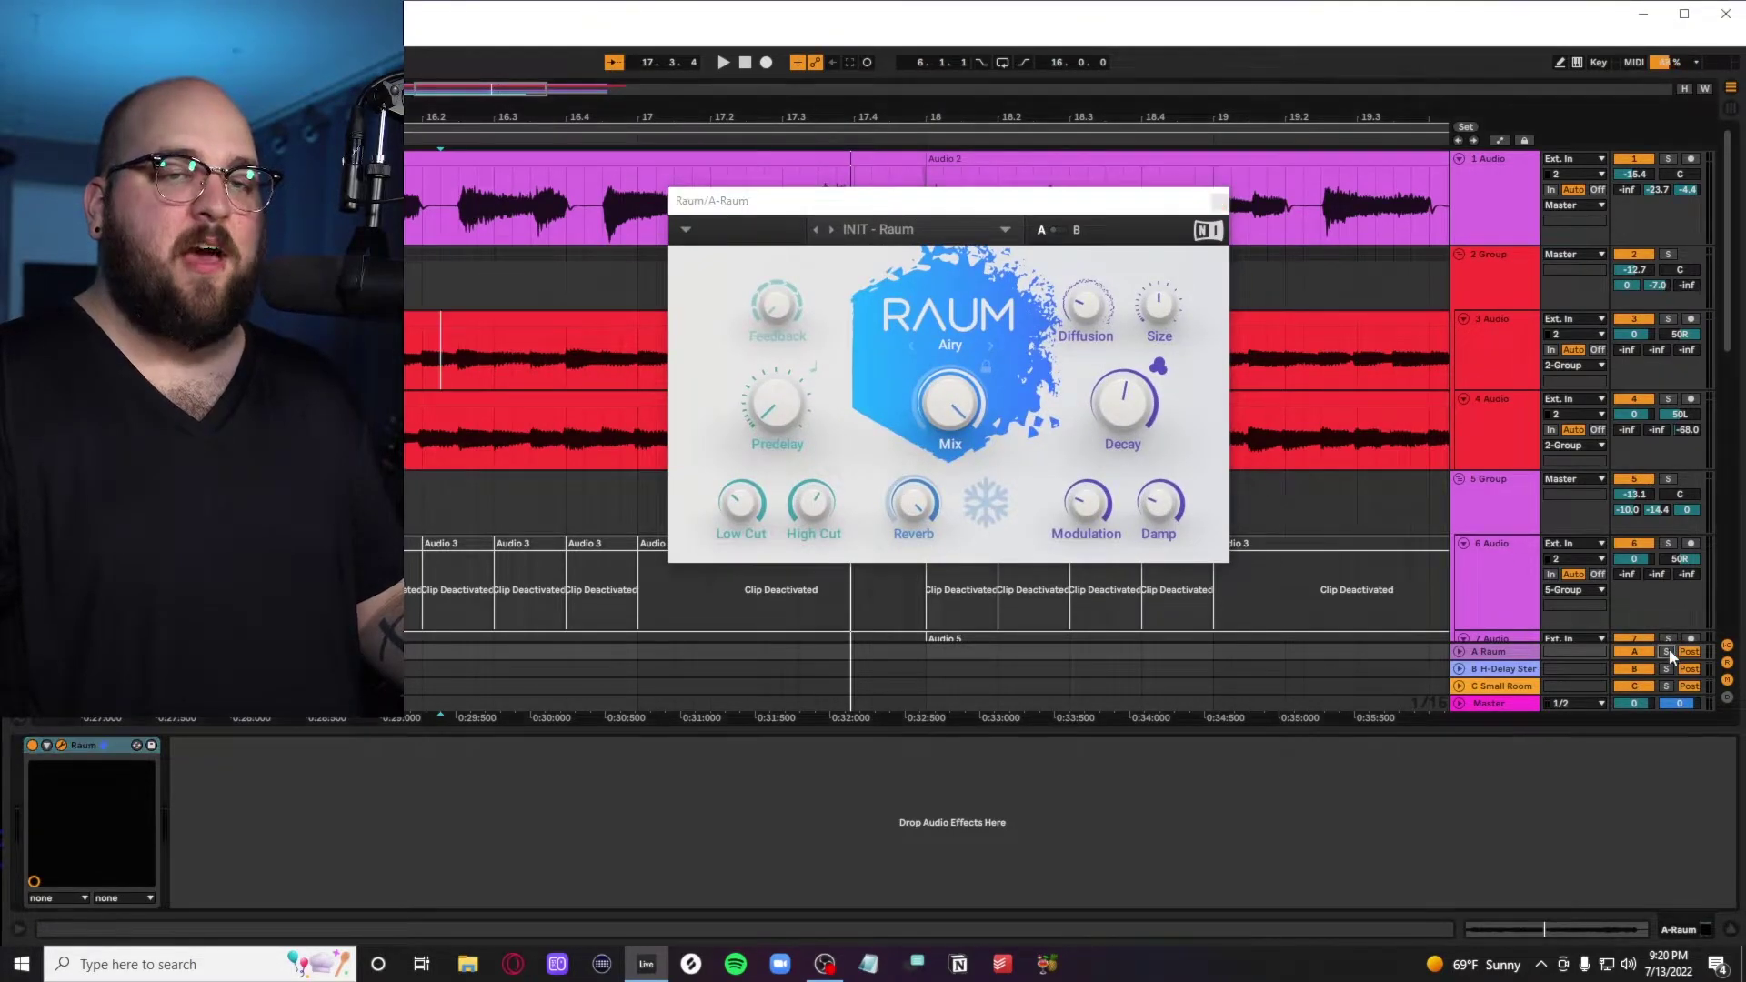
Audition the A Raum return soloed and in the full mix, checking the reverb's High Cut control
{"action": "key", "text": "space"}
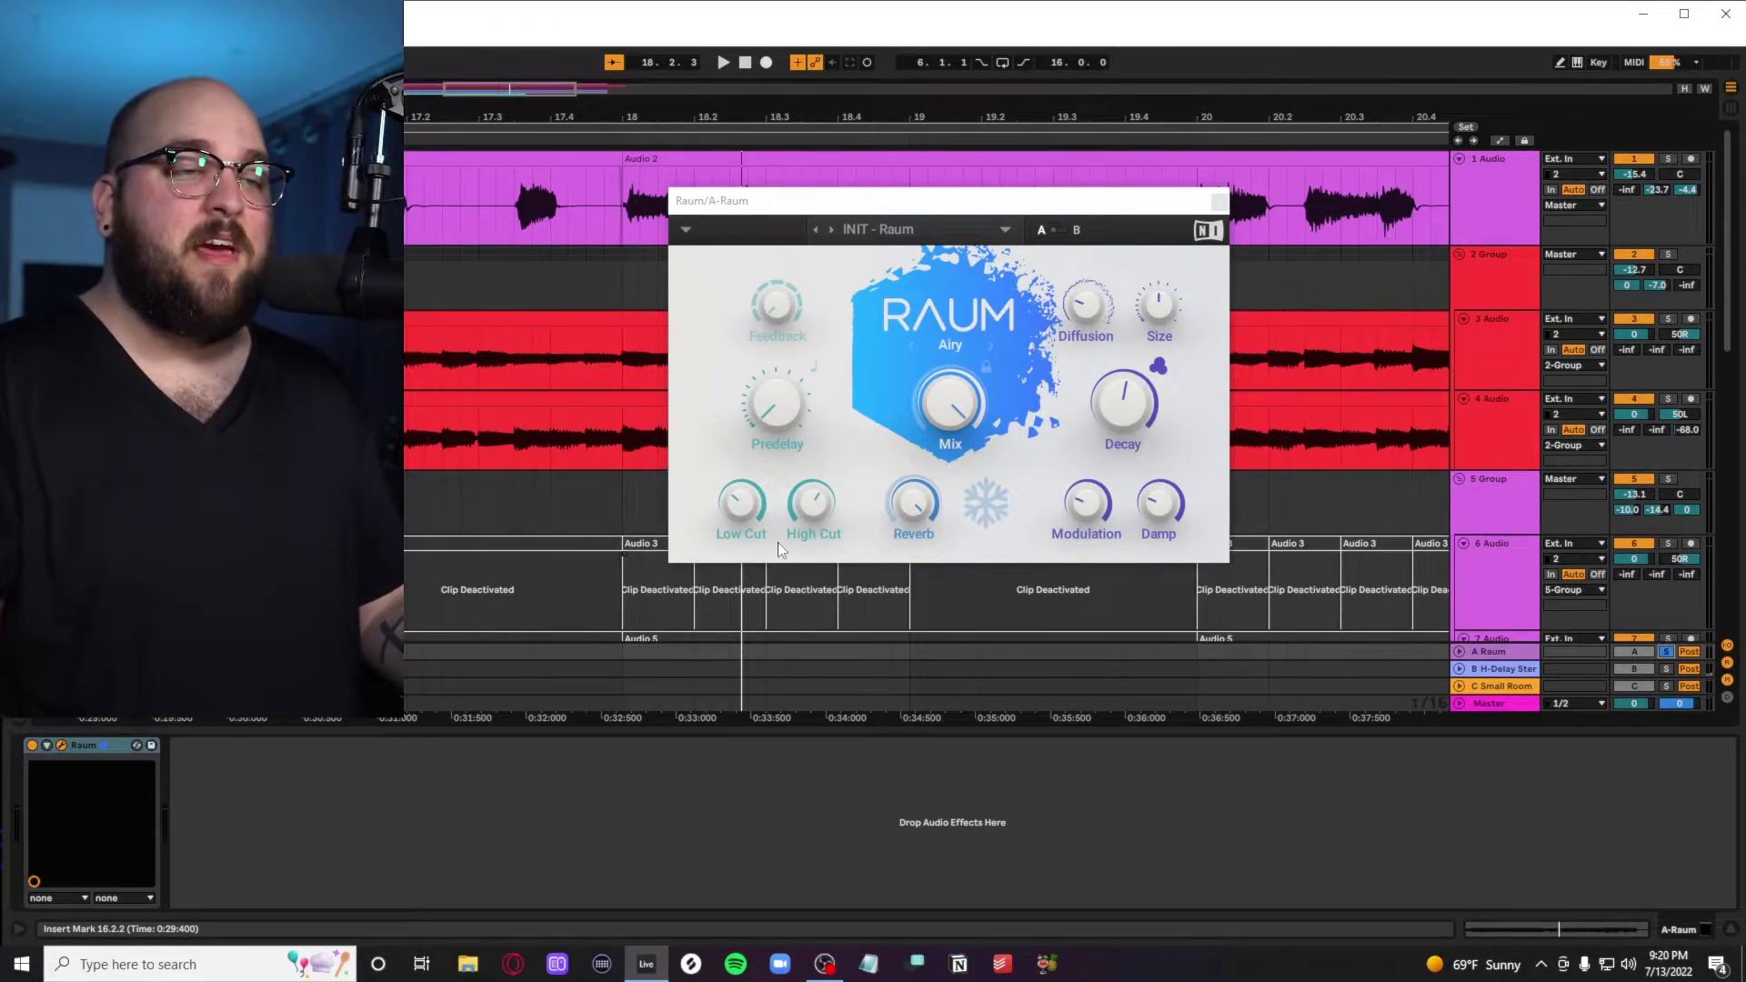
{"action": "left_click_drag", "start_coordinate": [811, 511], "coordinate": [813, 508]}
{"action": "key", "text": "space"}
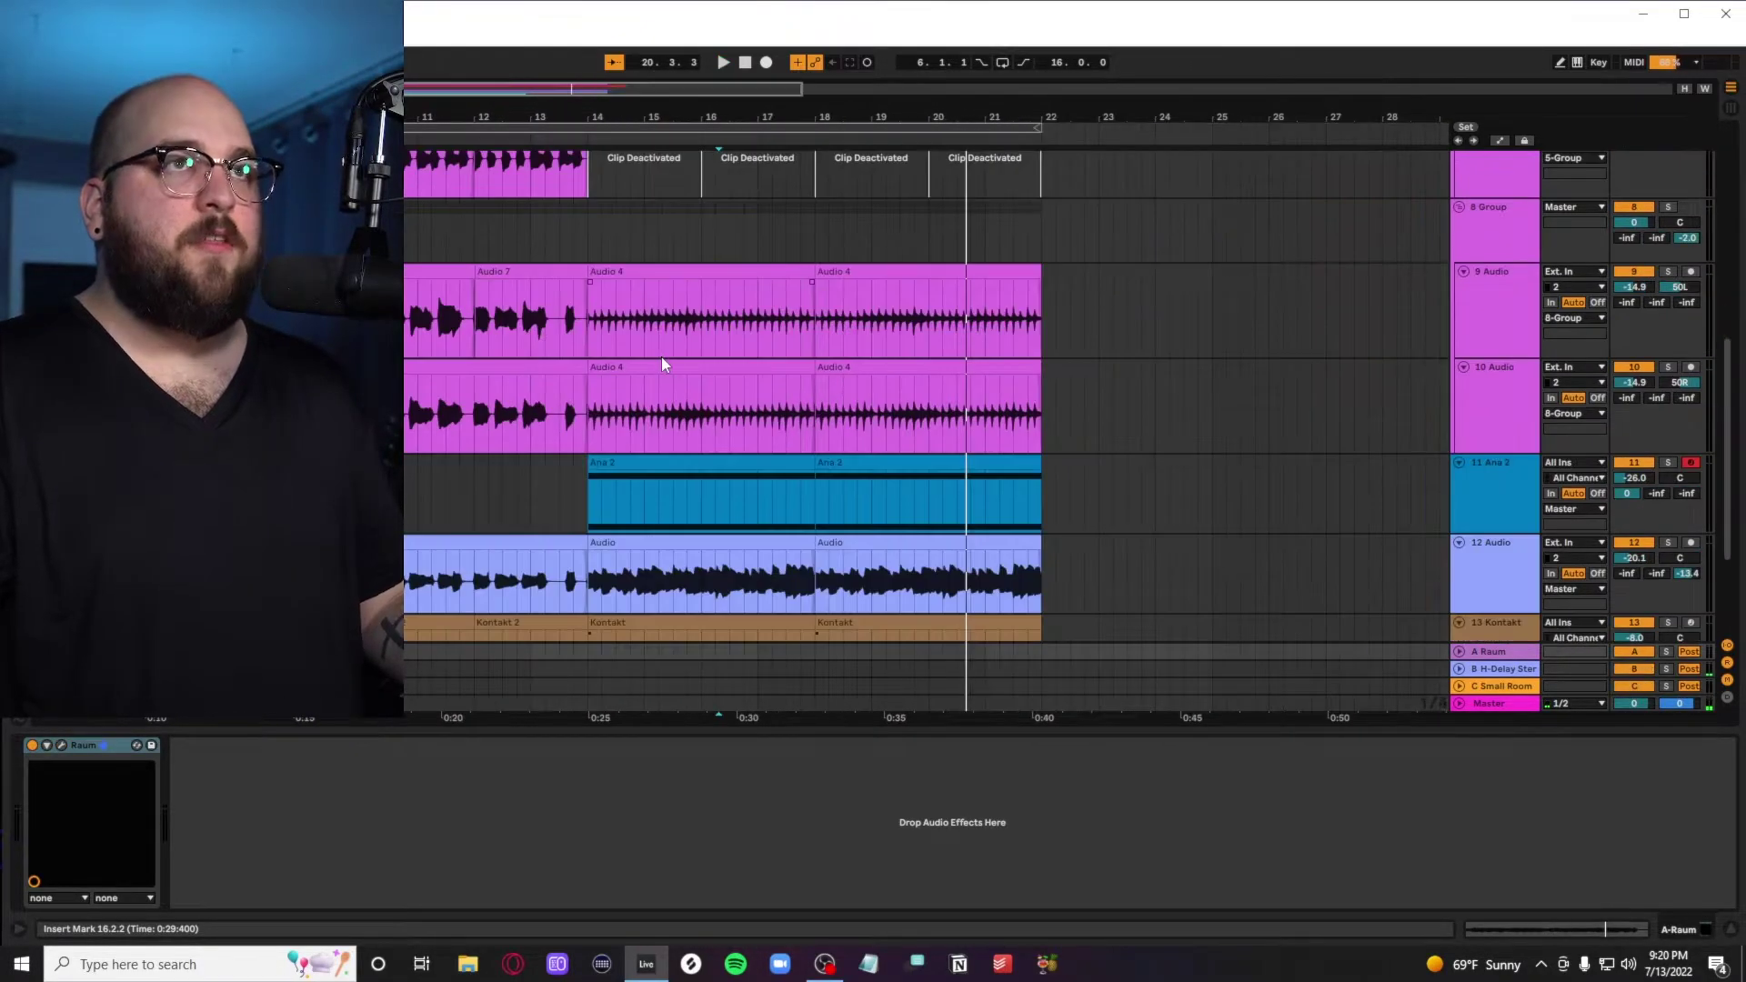
Select the Ana 2 clip spanning bars 14 to 18 on the 11 Ana 2 track and open its ANA 2 synth
{"action": "scroll", "coordinate": [655, 368], "scroll_direction": "down", "scroll_amount": 1}
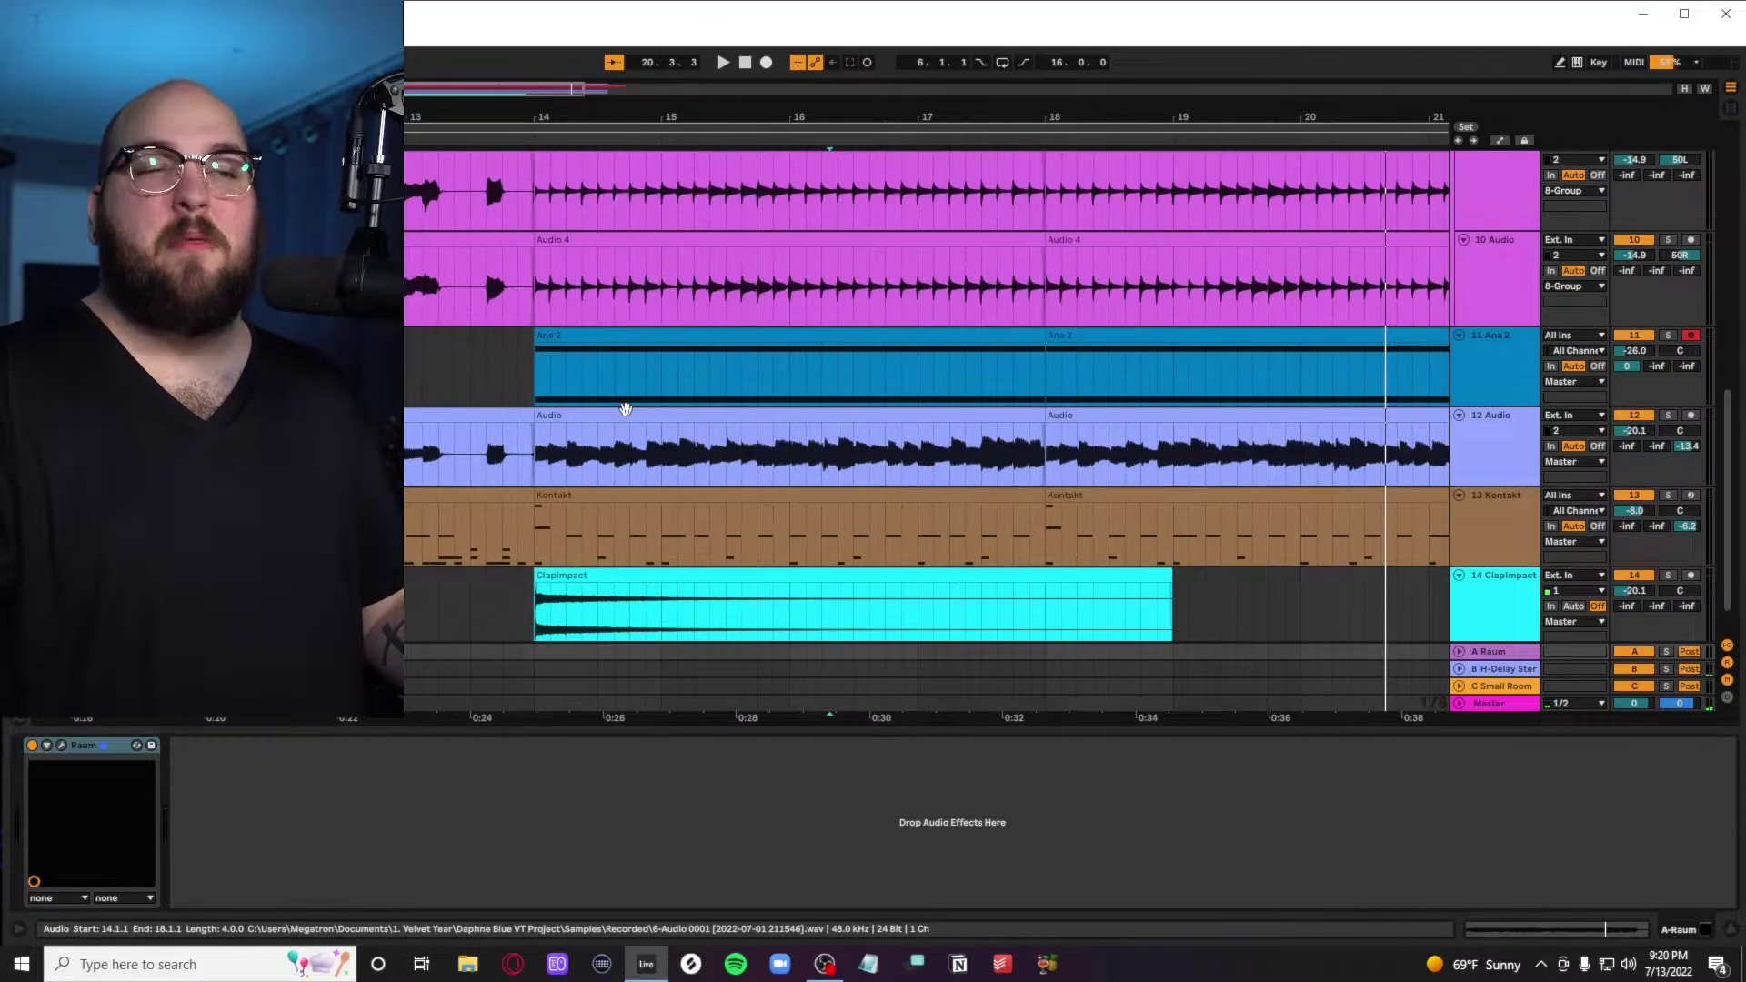
{"action": "left_click", "coordinate": [591, 384]}
{"action": "scroll", "coordinate": [589, 379], "scroll_direction": "up", "scroll_amount": 3}
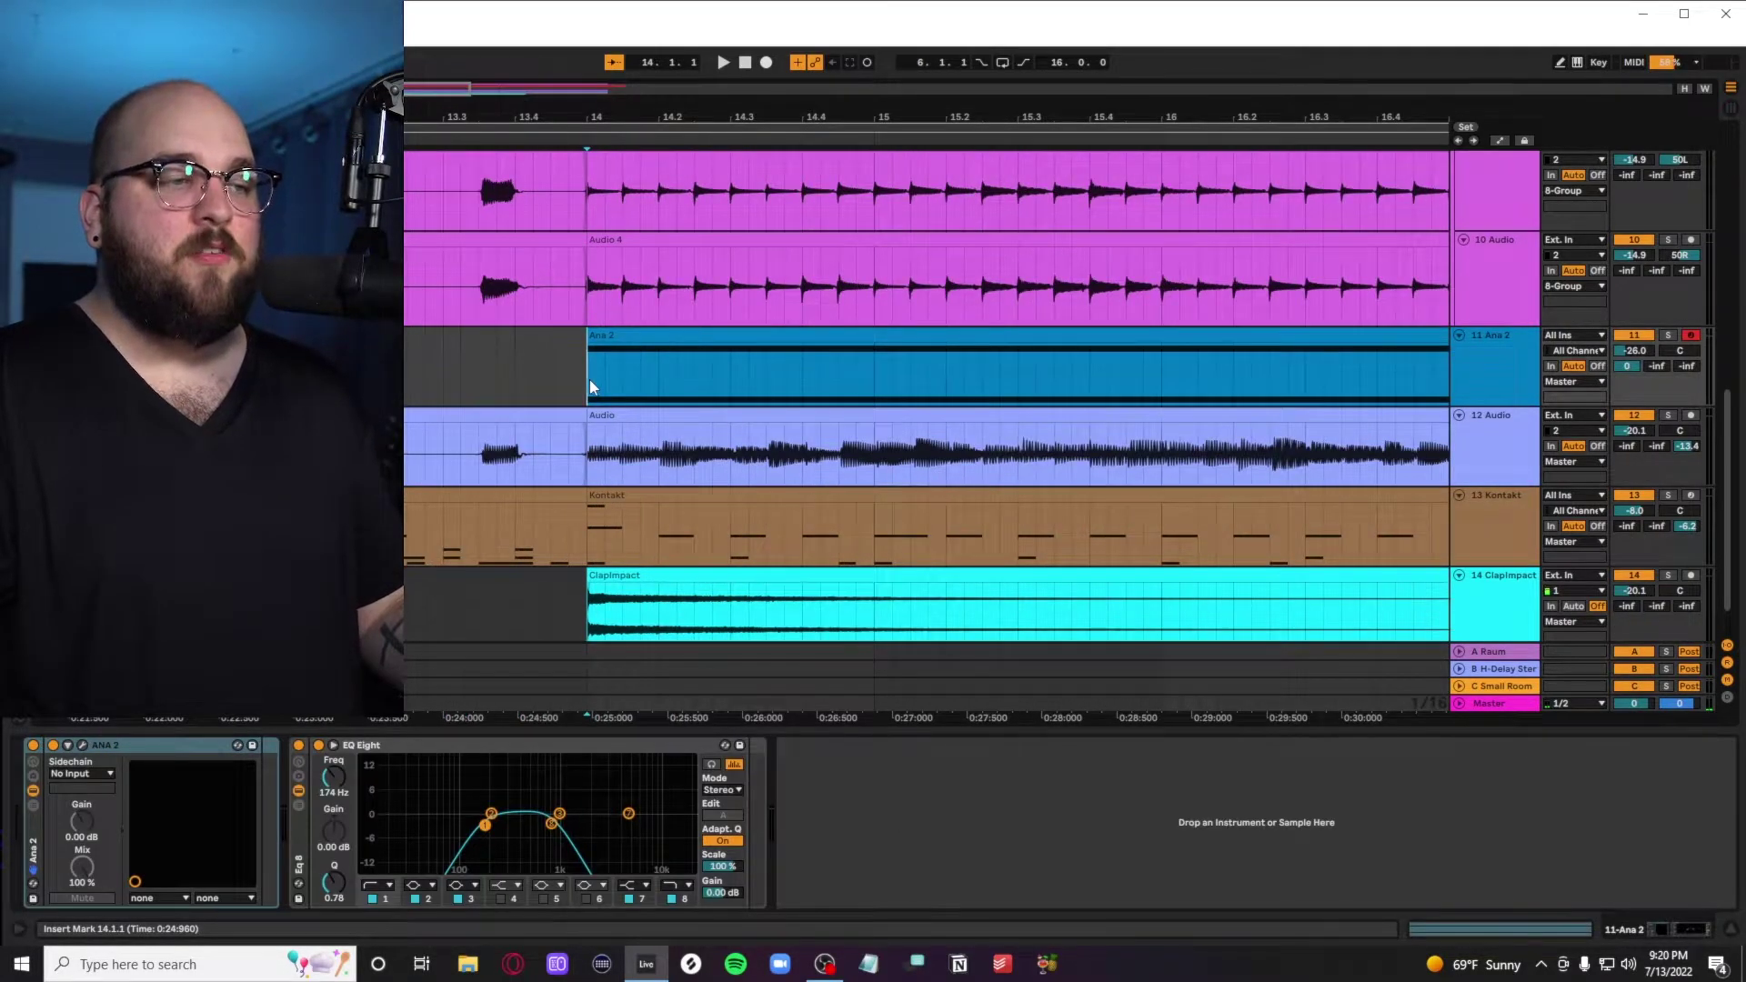
{"action": "key", "text": "z"}
{"action": "left_click", "coordinate": [838, 375]}
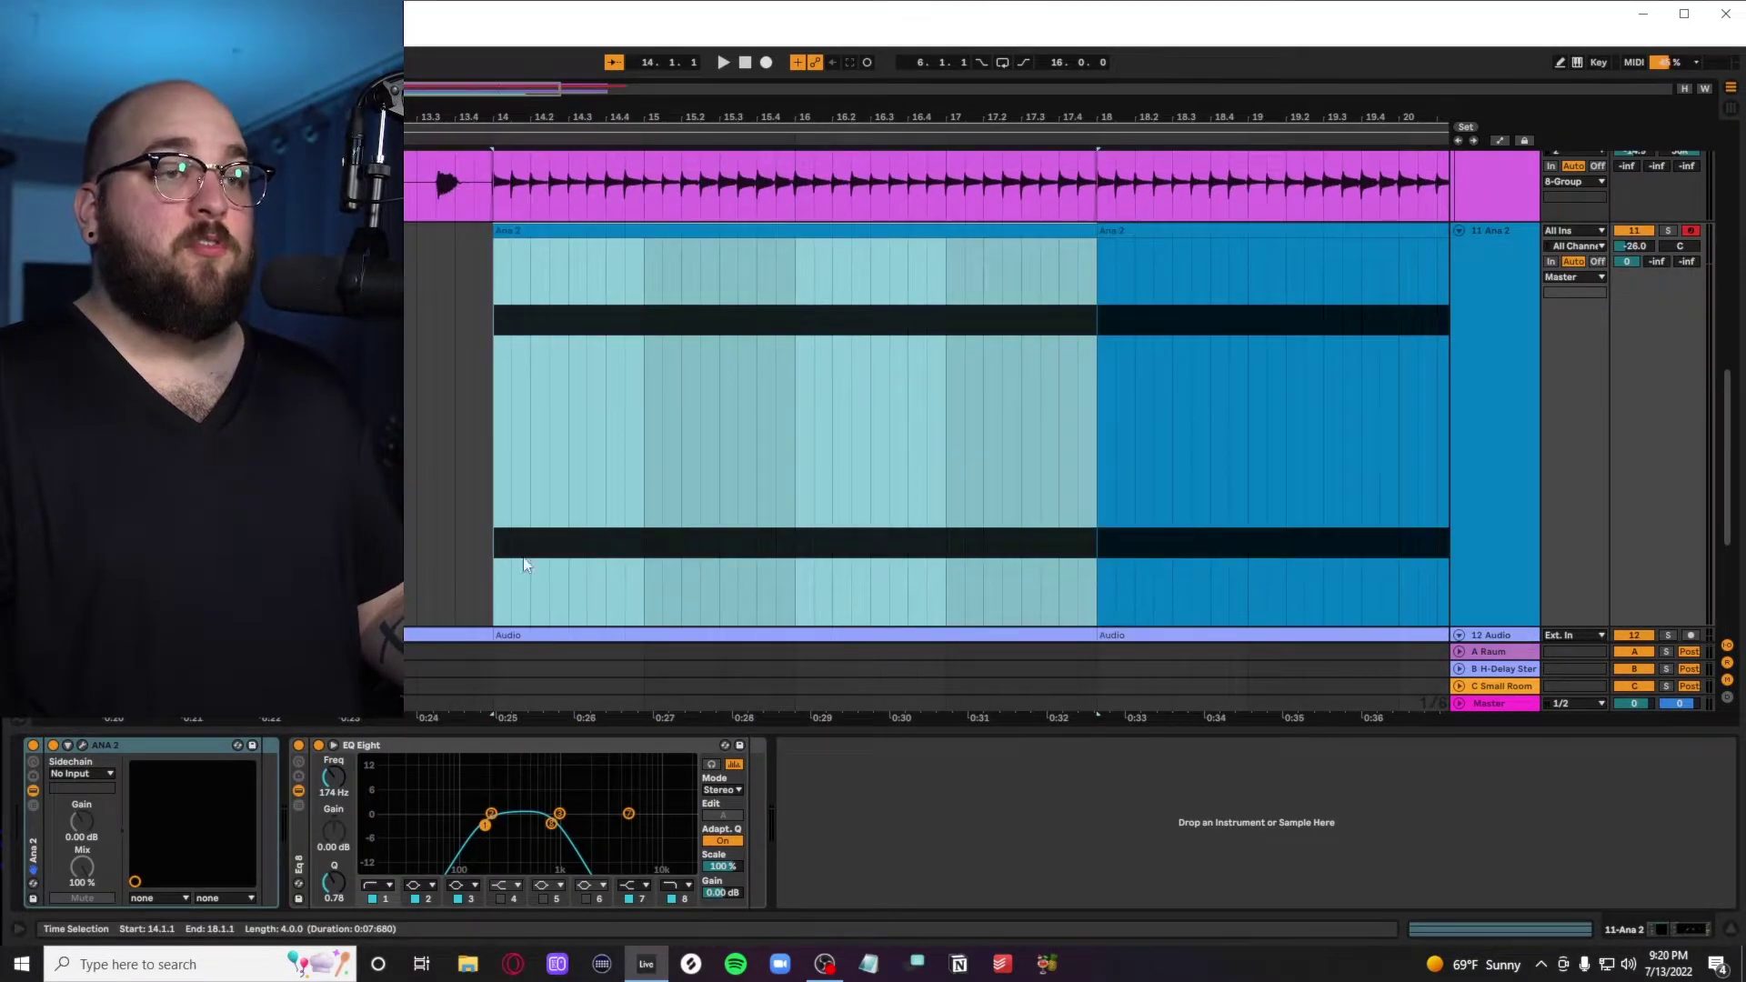
{"action": "left_click", "coordinate": [83, 746]}
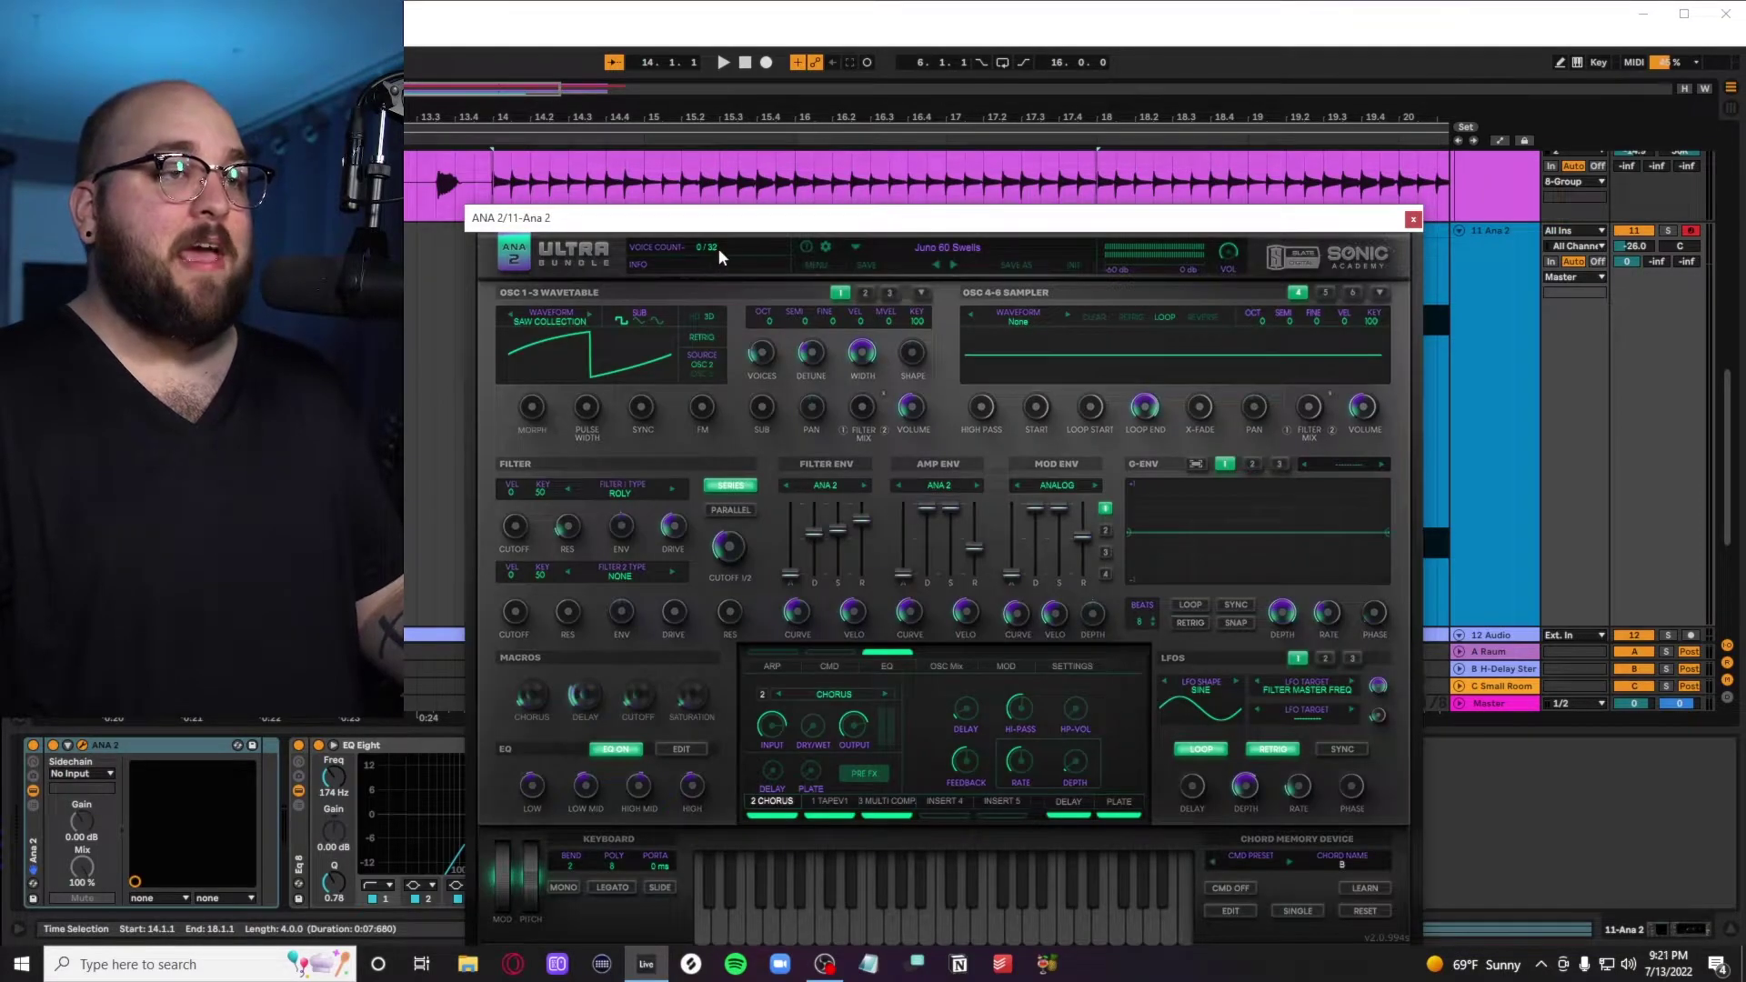
Audition the 11 Ana 2 track soloed with its volume raised to -4.7 dB, return it to -26.0 dB and close the ANA 2 window
{"action": "left_click_drag", "start_coordinate": [752, 232], "coordinate": [828, 156]}
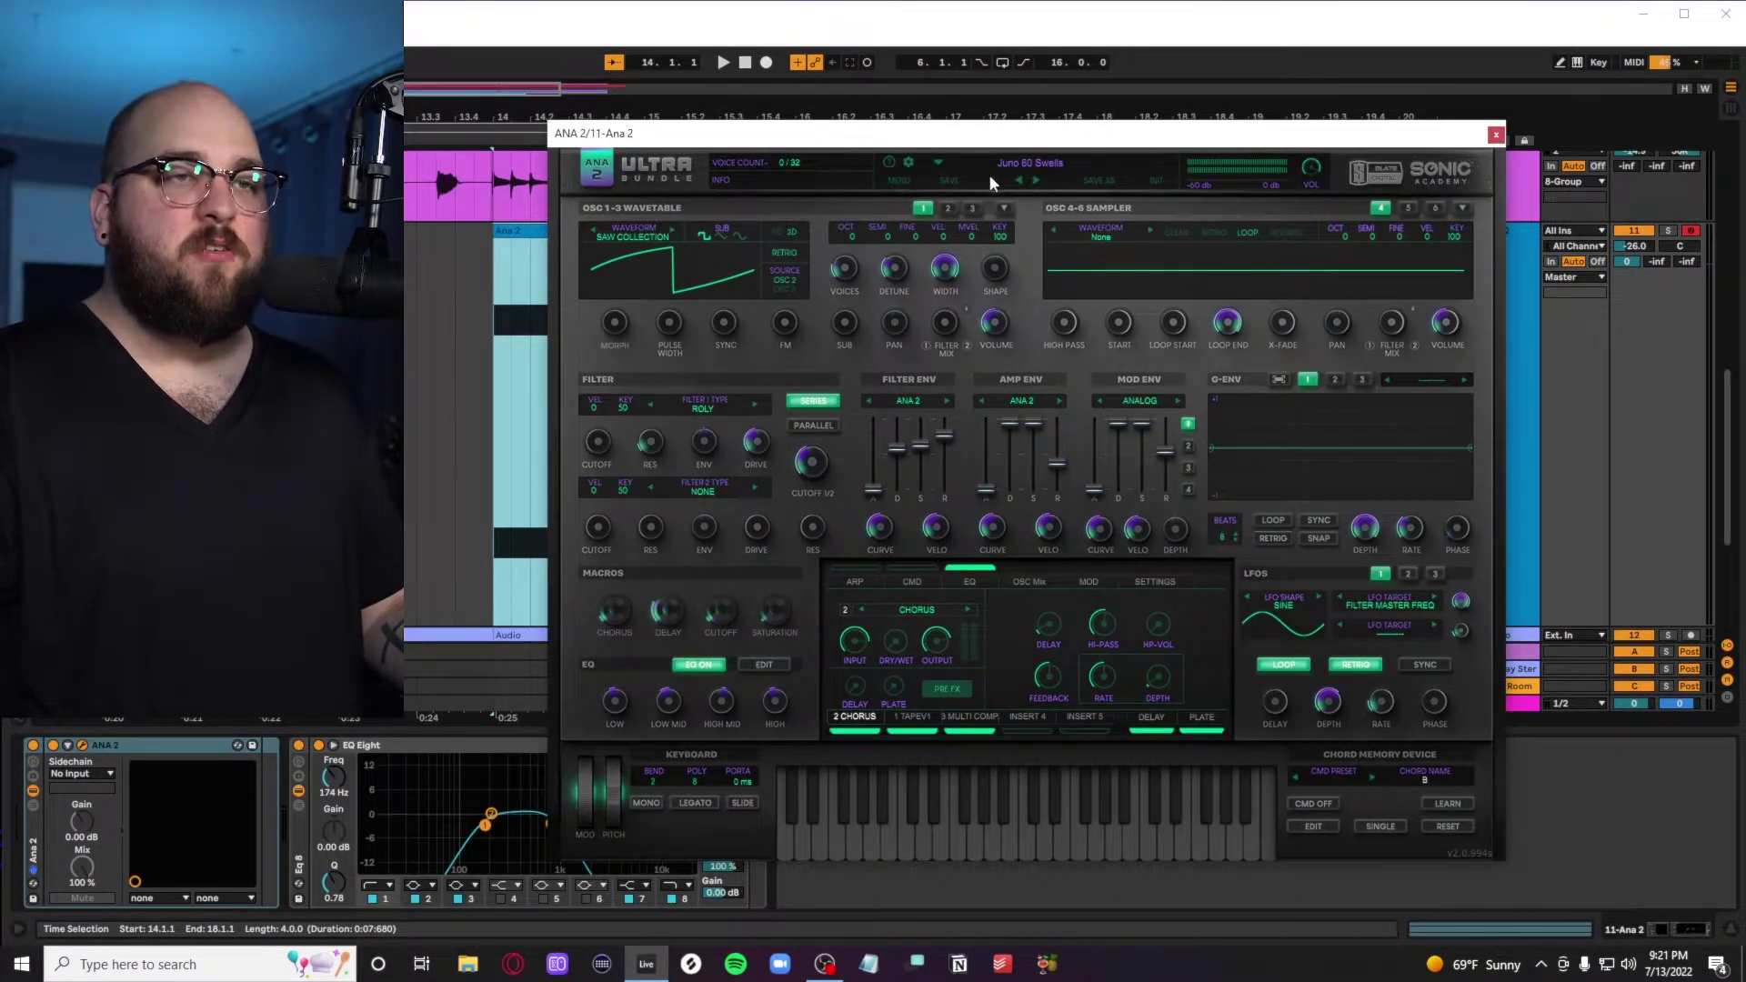
{"action": "left_click", "coordinate": [1675, 230]}
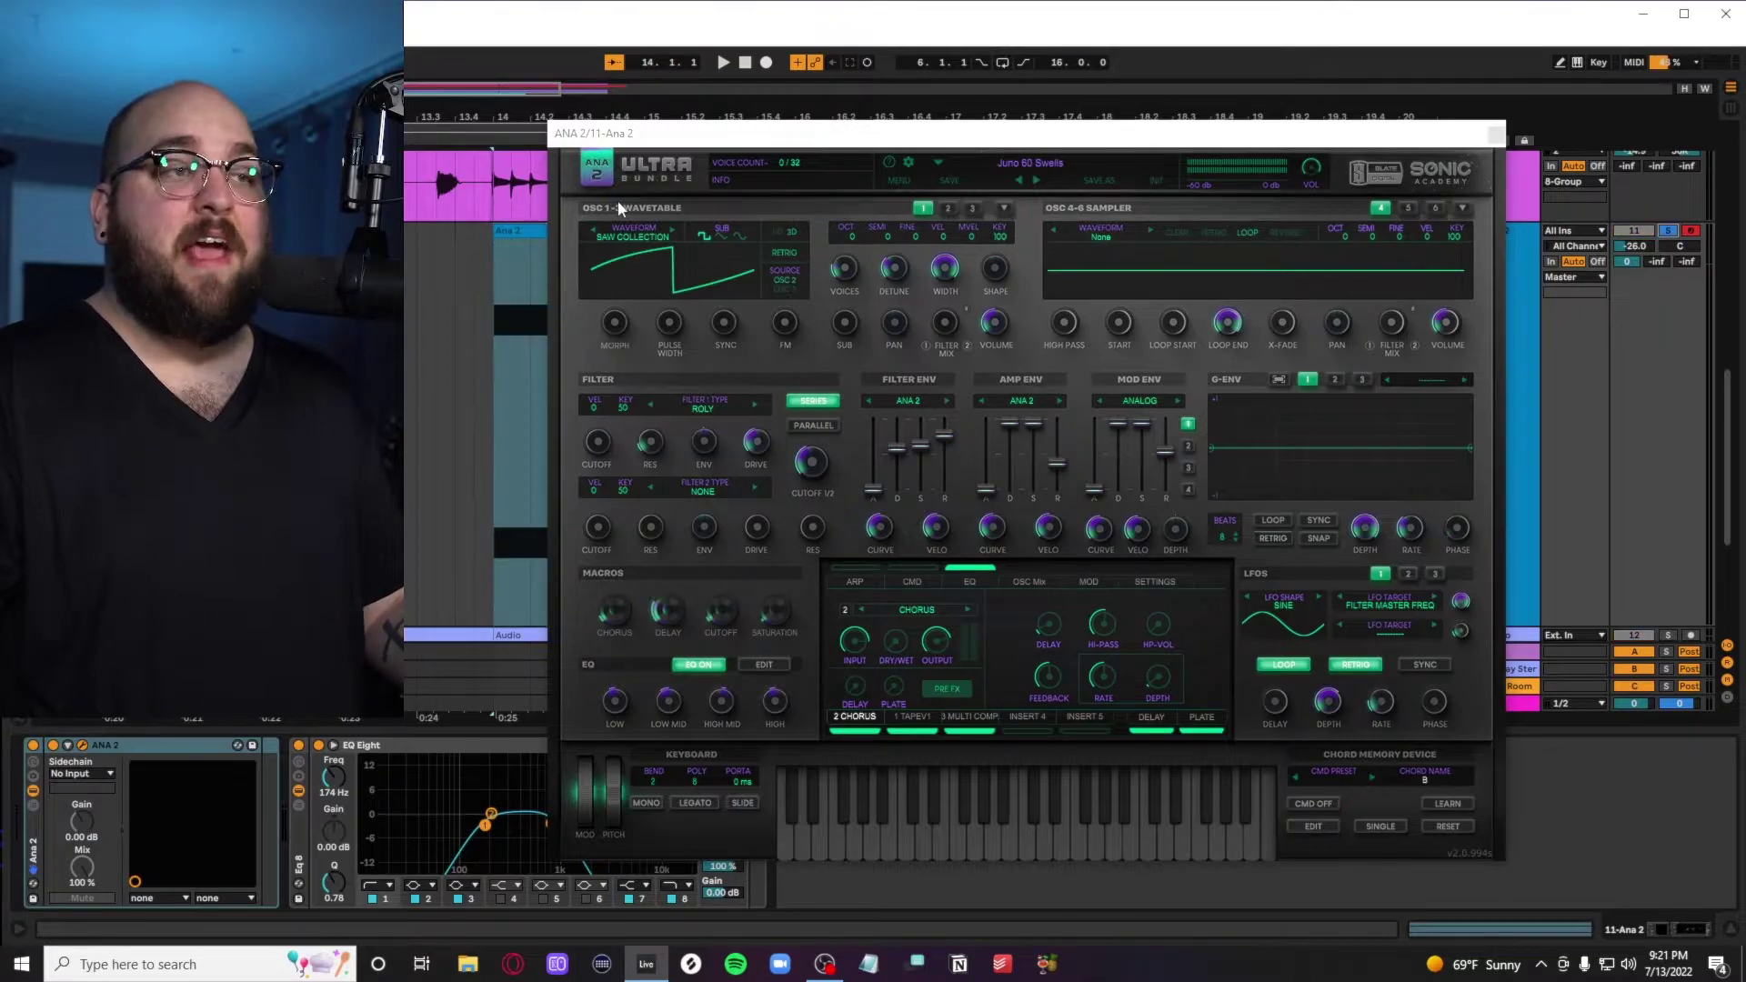
{"action": "key", "text": "space"}
{"action": "left_click_drag", "start_coordinate": [827, 134], "coordinate": [670, 121]}
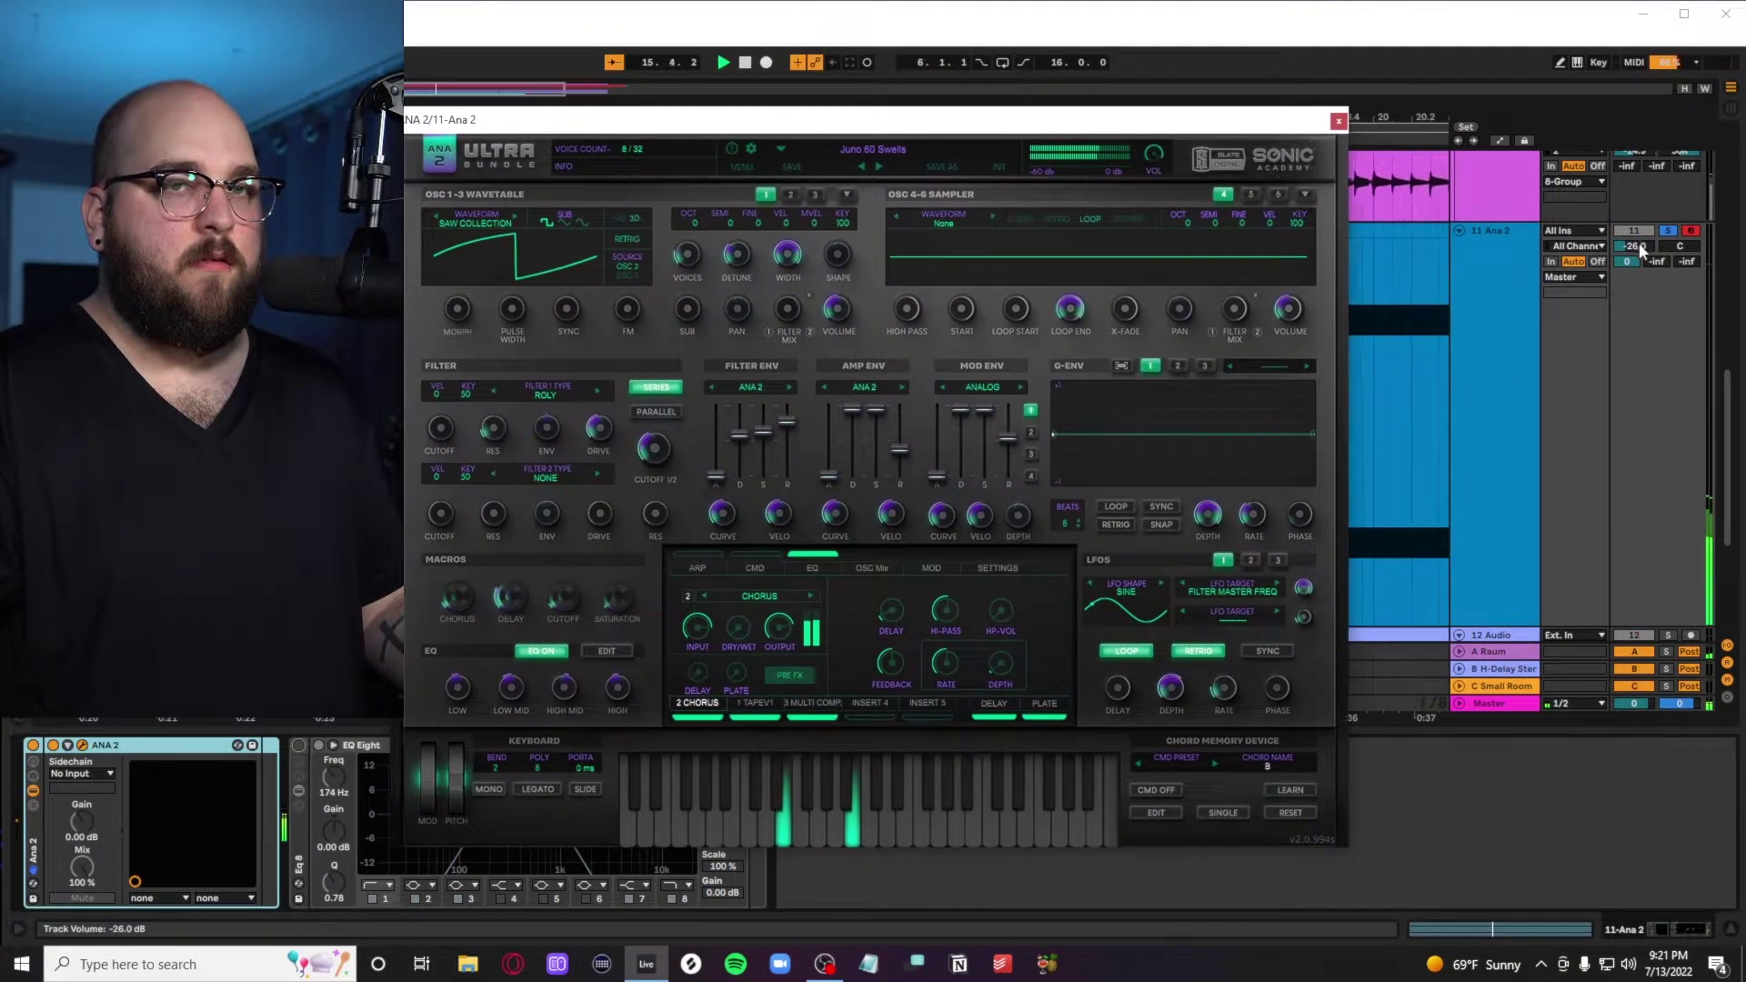
{"action": "left_click_drag", "start_coordinate": [1639, 247], "coordinate": [1640, 218]}
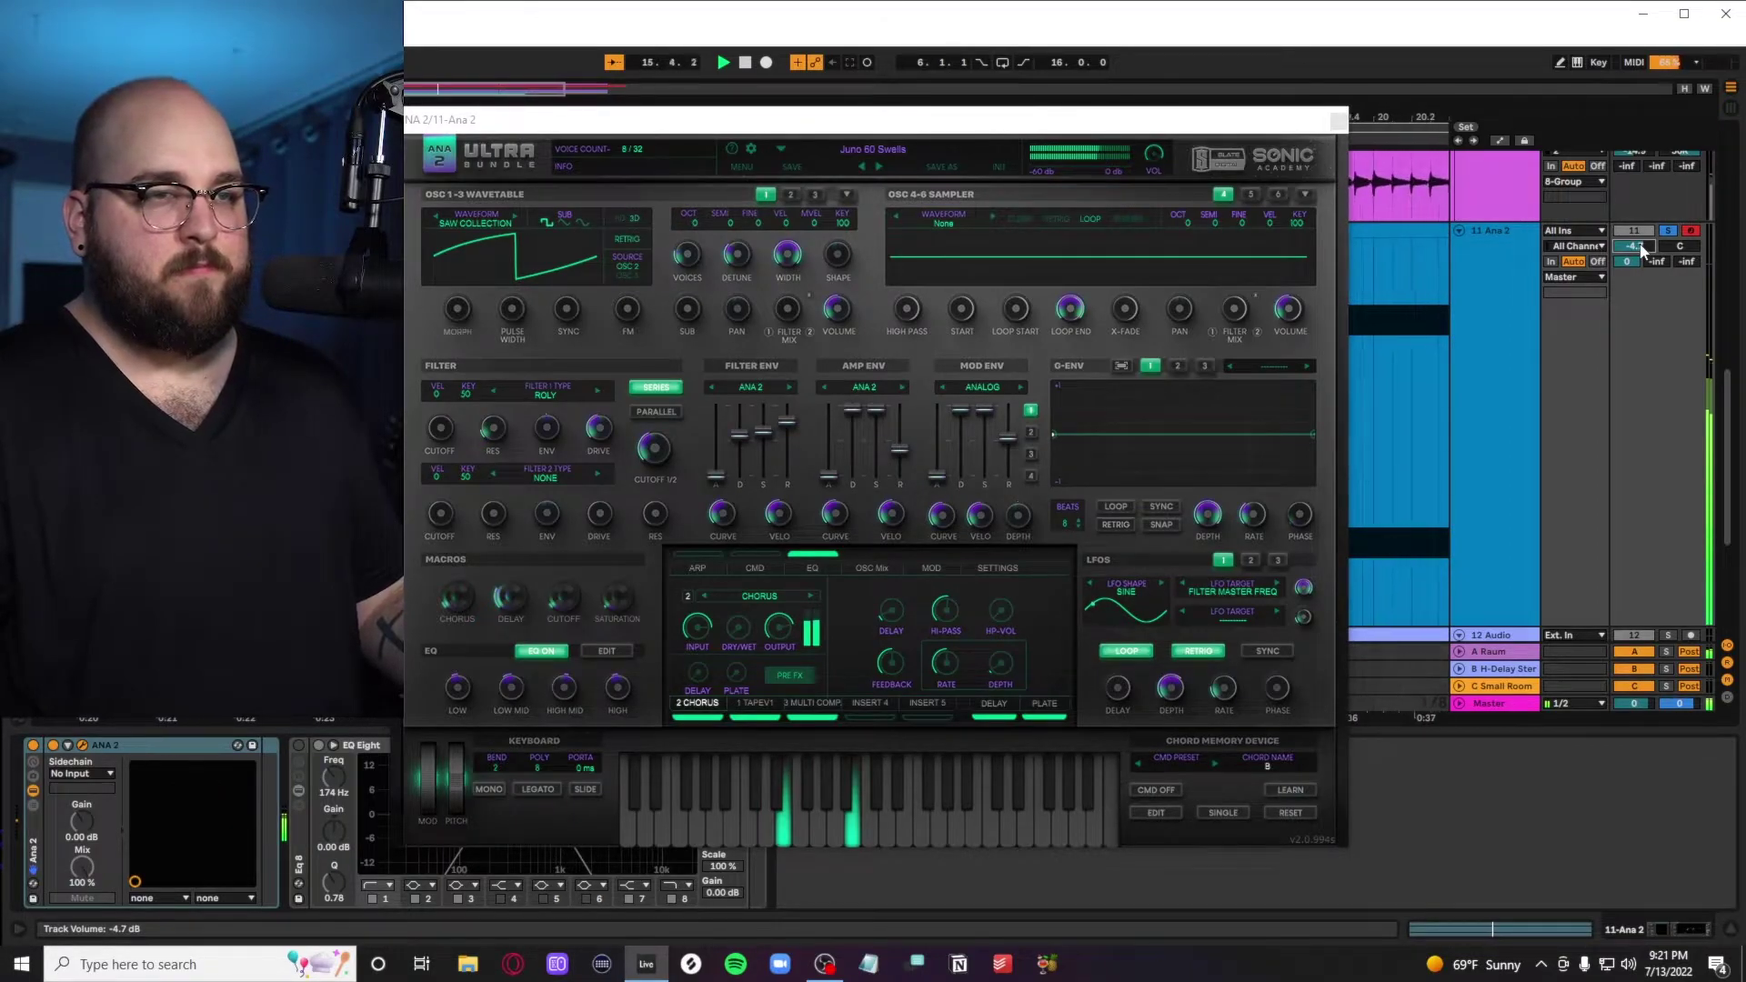
{"action": "left_click_drag", "start_coordinate": [1642, 250], "coordinate": [303, 753]}
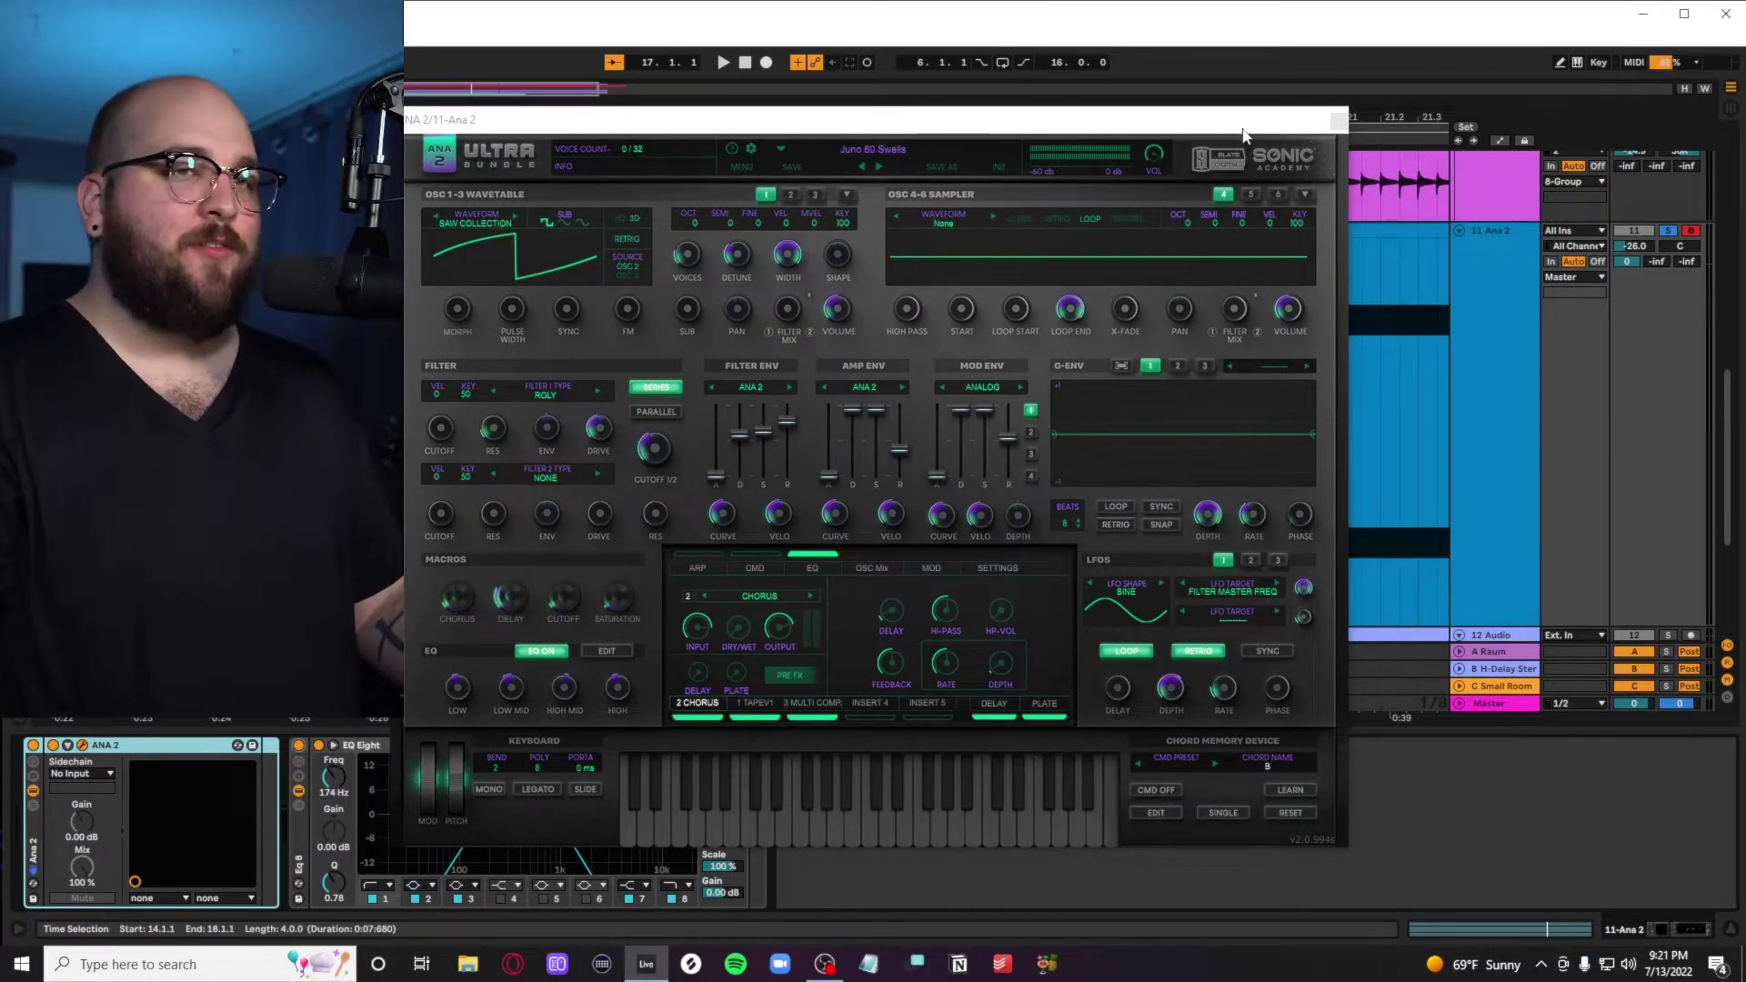
{"action": "left_click", "coordinate": [1334, 121]}
Audition the soloed Ana 2 track through its EQ Eight at -8.0 dB, reset the track volume to -26 dB and unsolo it
{"action": "left_click", "coordinate": [455, 758]}
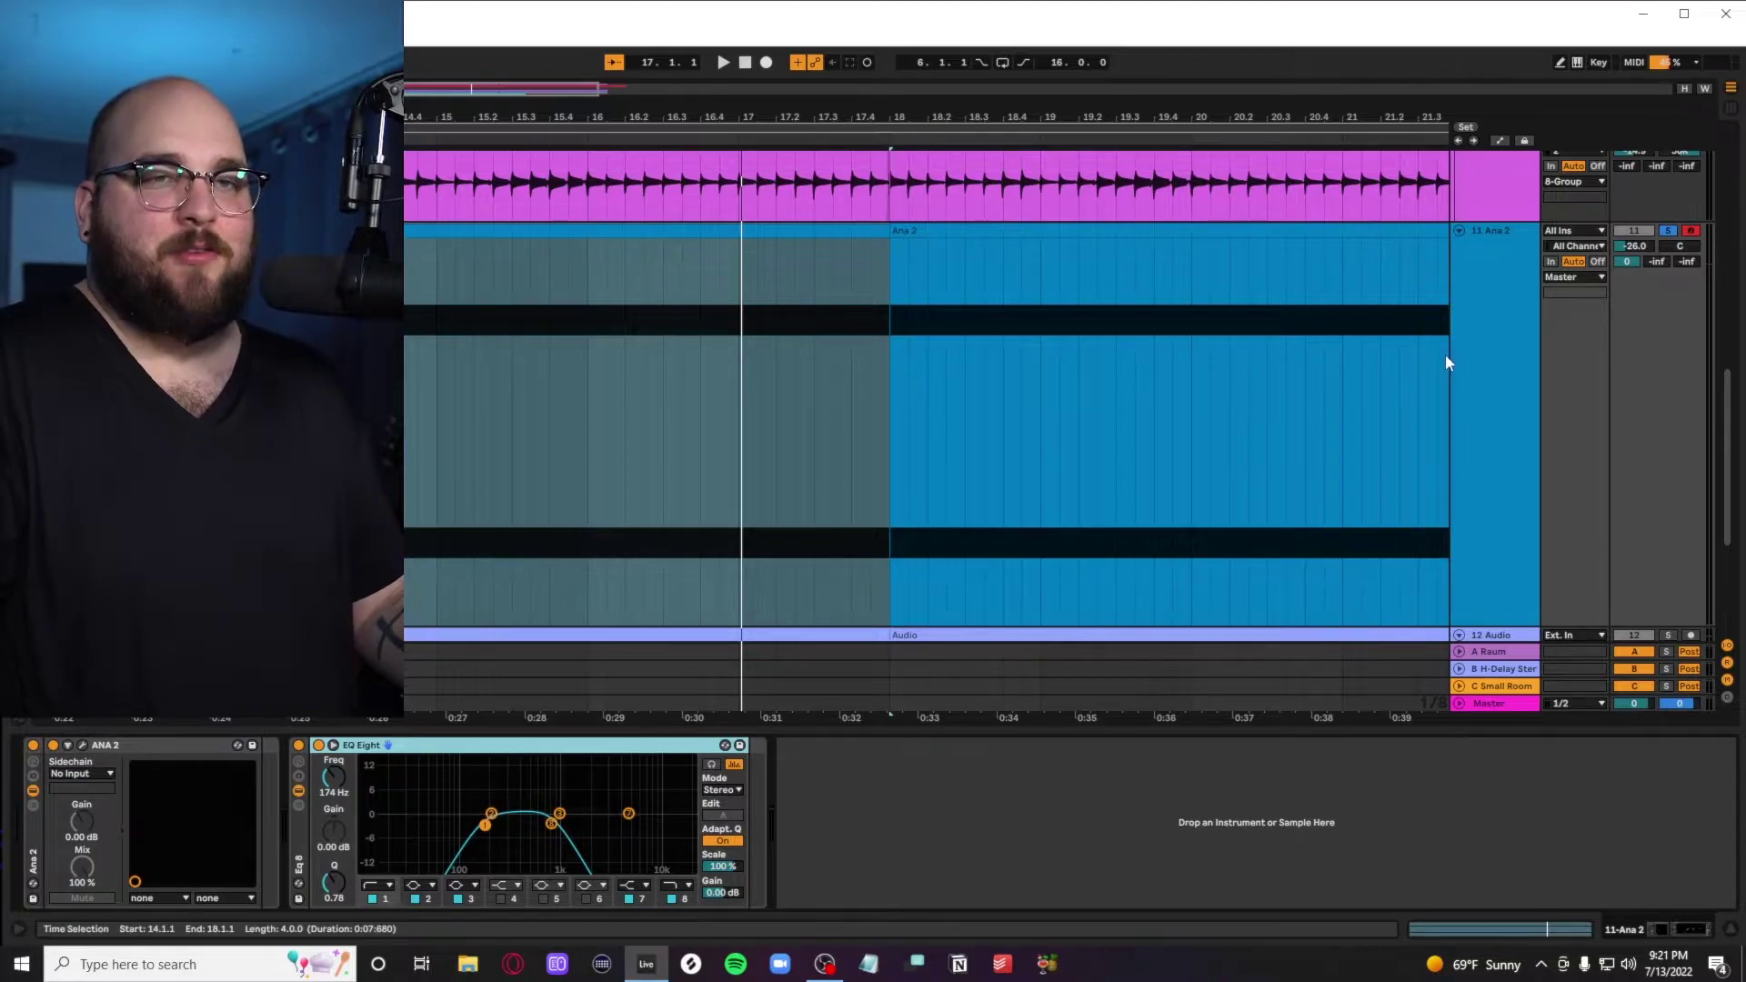
{"action": "key", "text": "space"}
{"action": "left_click_drag", "start_coordinate": [1634, 251], "coordinate": [1634, 215]}
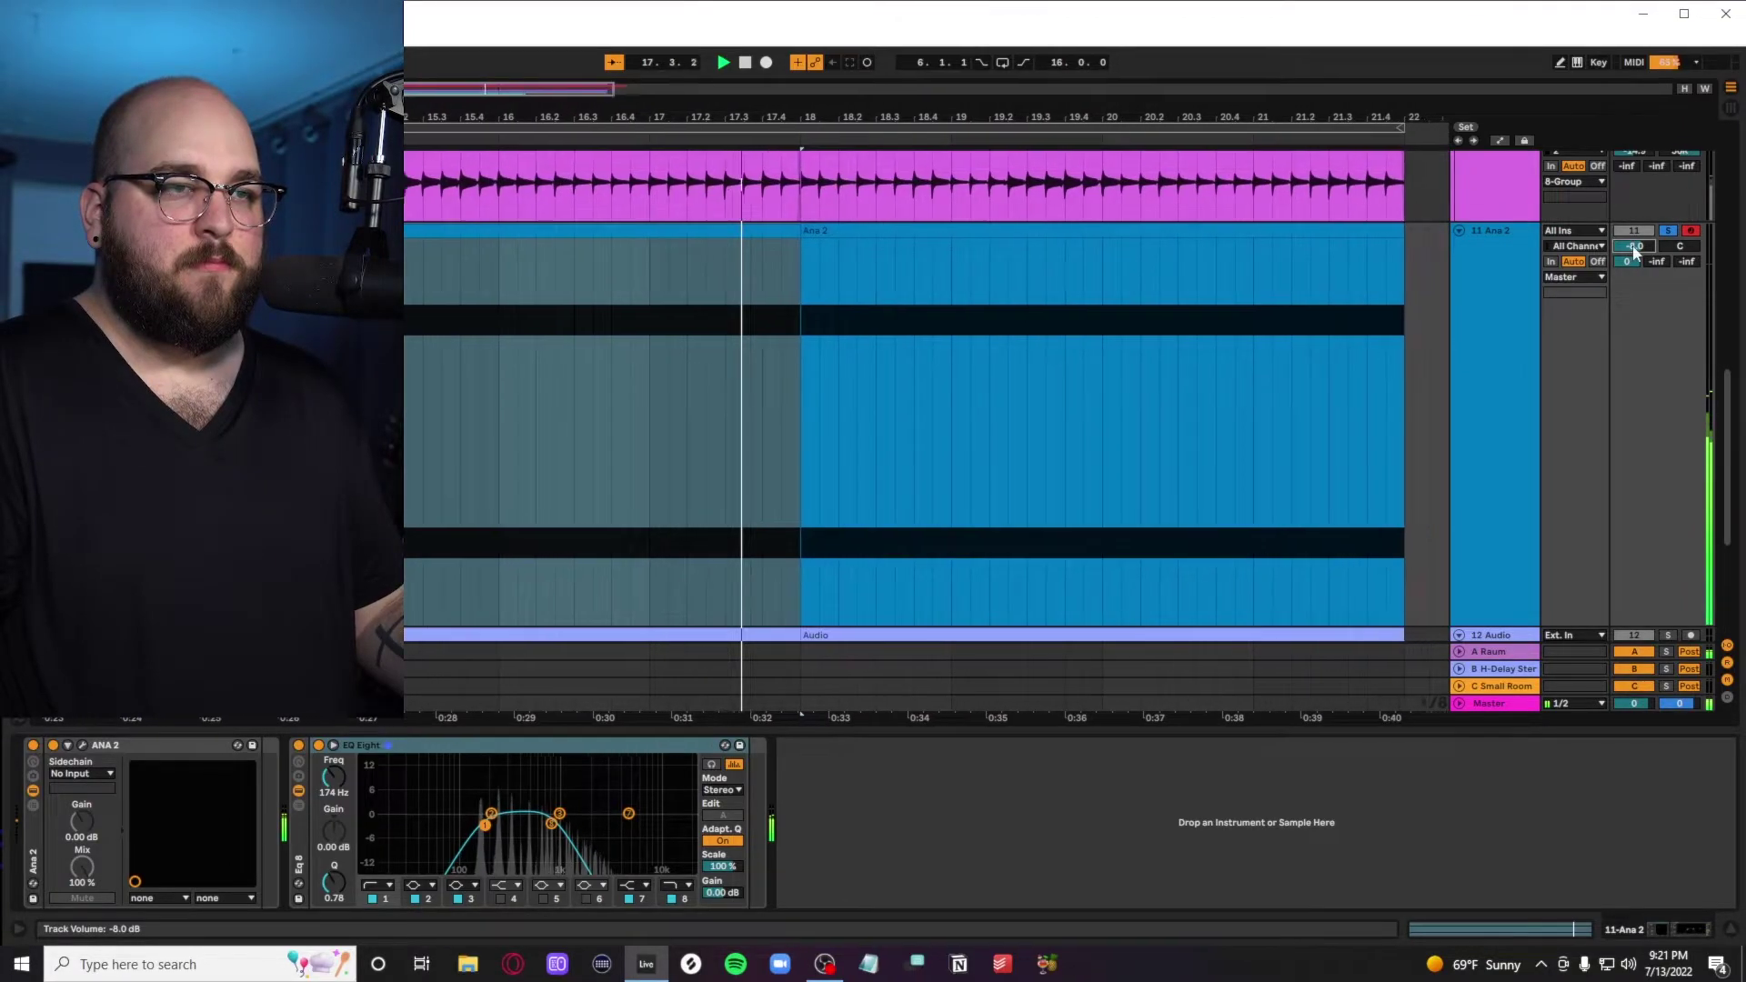
{"action": "type", "text": "-26"}
{"action": "key", "text": "Return"}
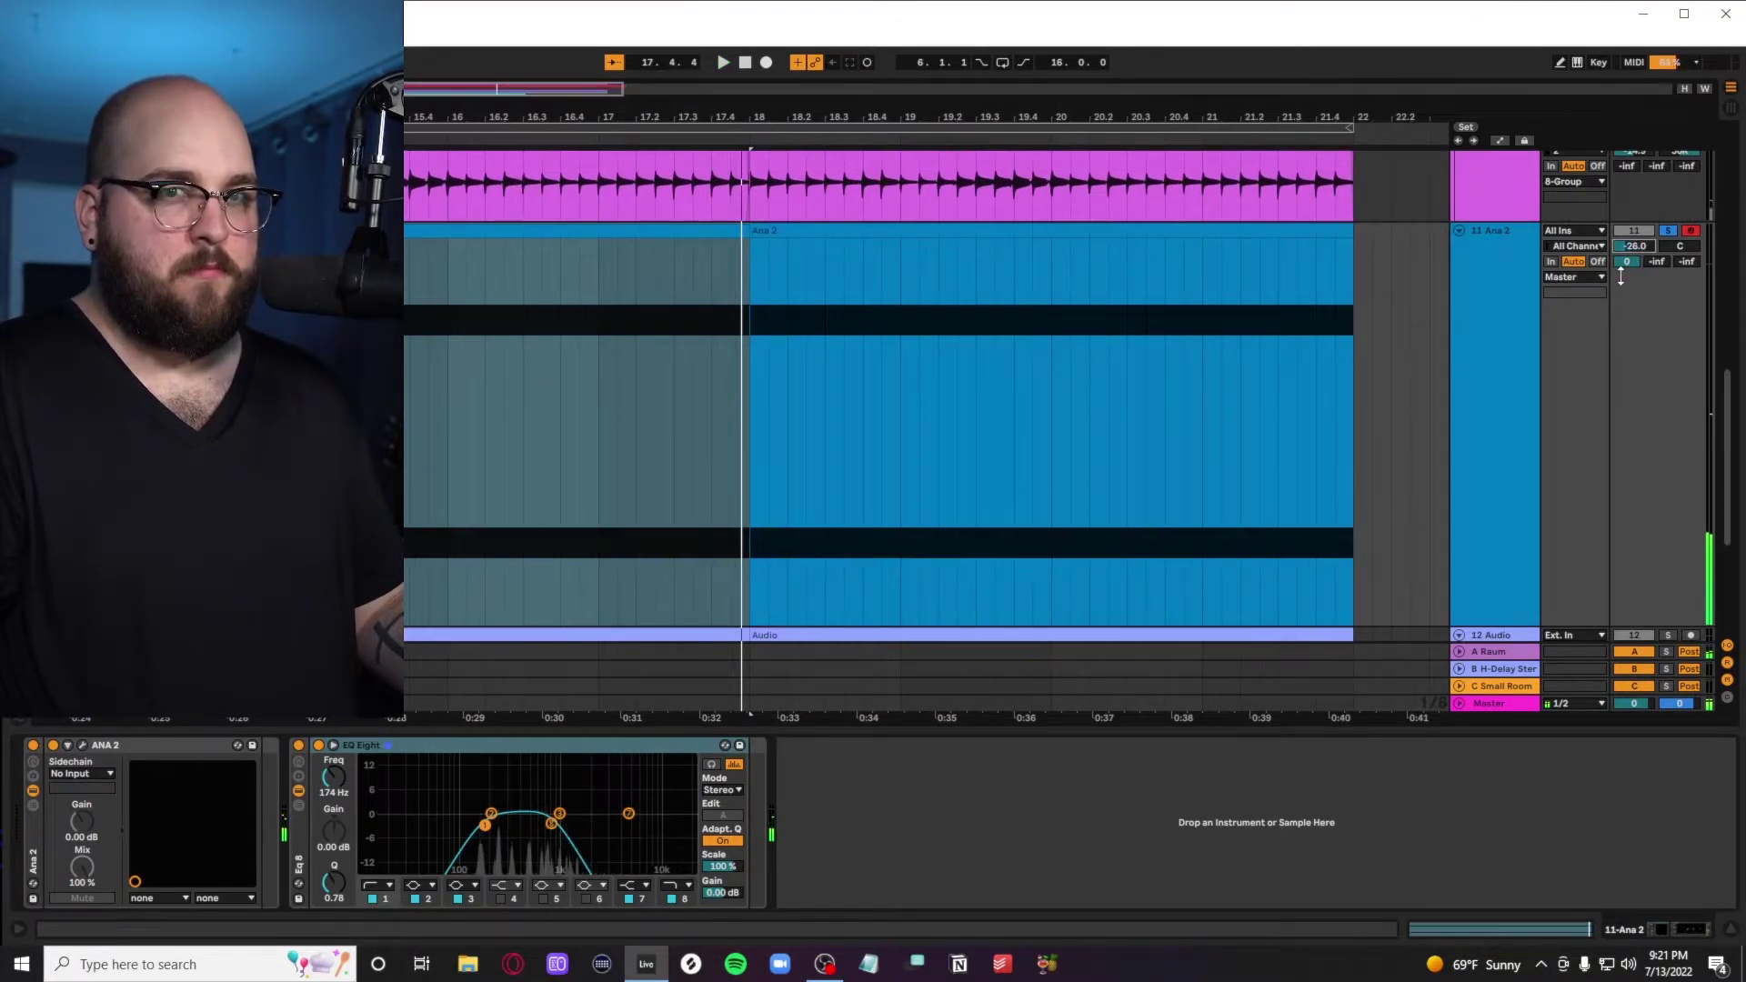
{"action": "left_click", "coordinate": [1667, 232]}
Open the Raum reverb on return A, move its window fully into view and close it
{"action": "left_click", "coordinate": [1497, 652]}
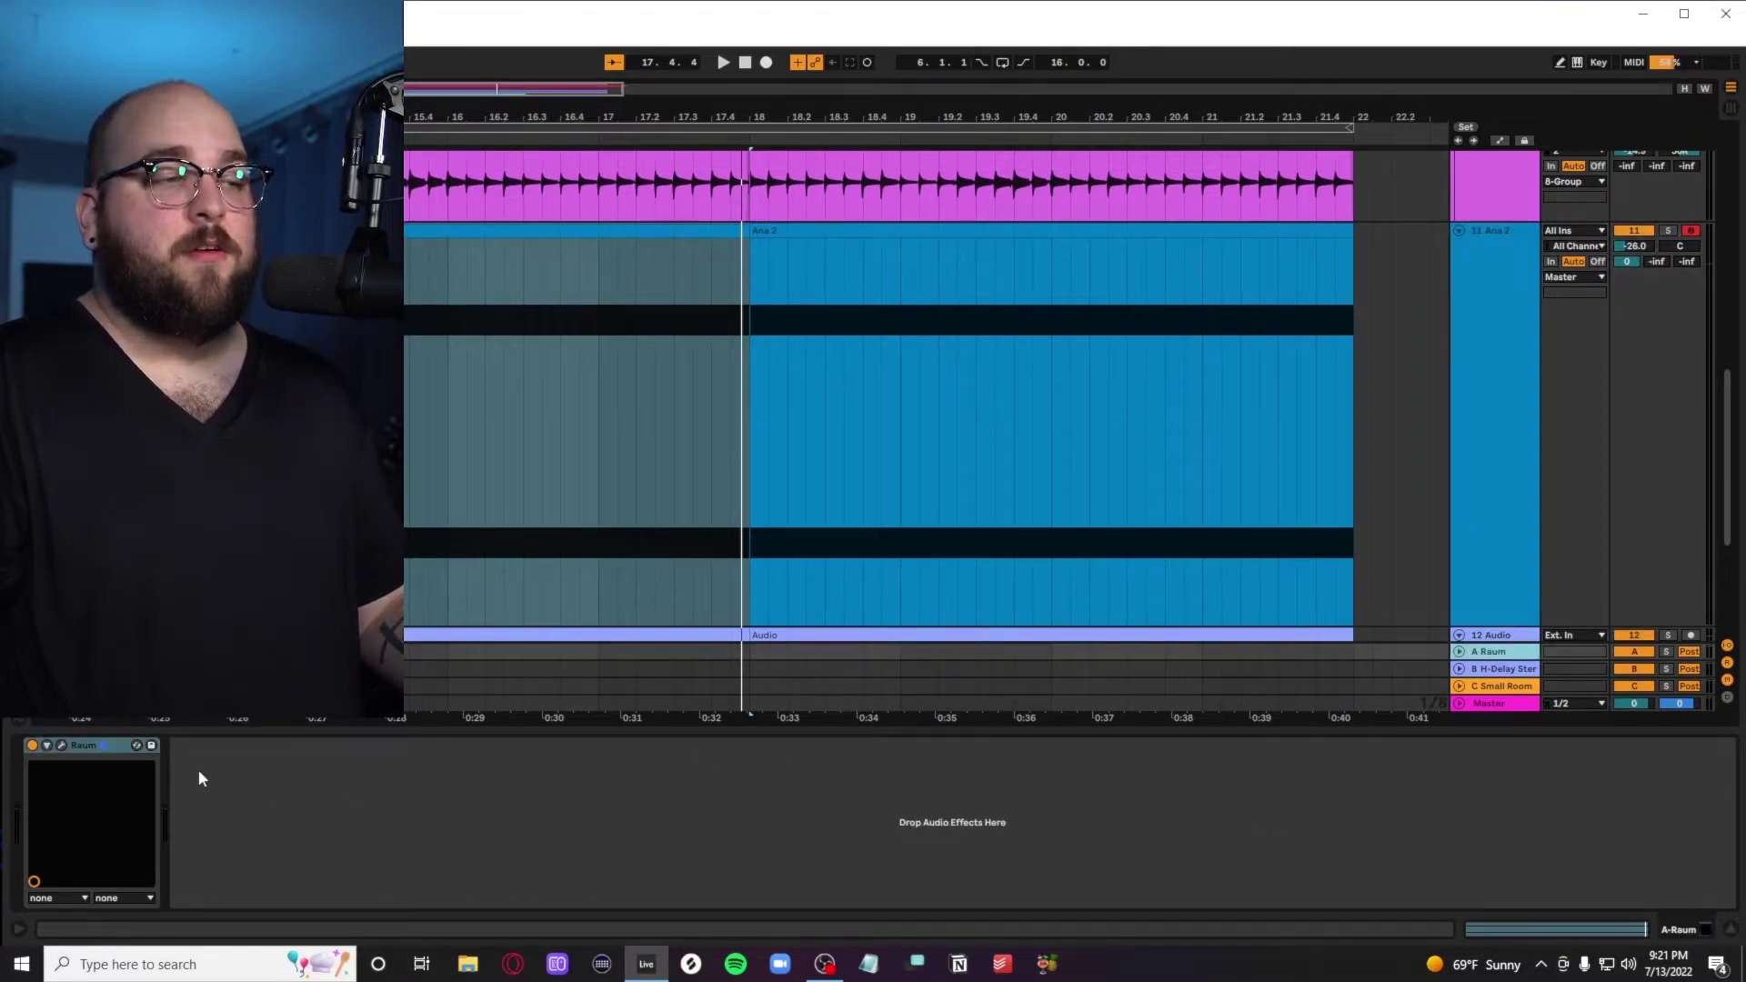
{"action": "left_click", "coordinate": [62, 745]}
{"action": "left_click_drag", "start_coordinate": [884, 202], "coordinate": [1195, 237]}
{"action": "left_click", "coordinate": [1285, 236]}
Select the 12 Audio bass clip spanning bars 6 to 10 and audition the track soloed
{"action": "left_click", "coordinate": [819, 635]}
{"action": "key", "text": "z"}
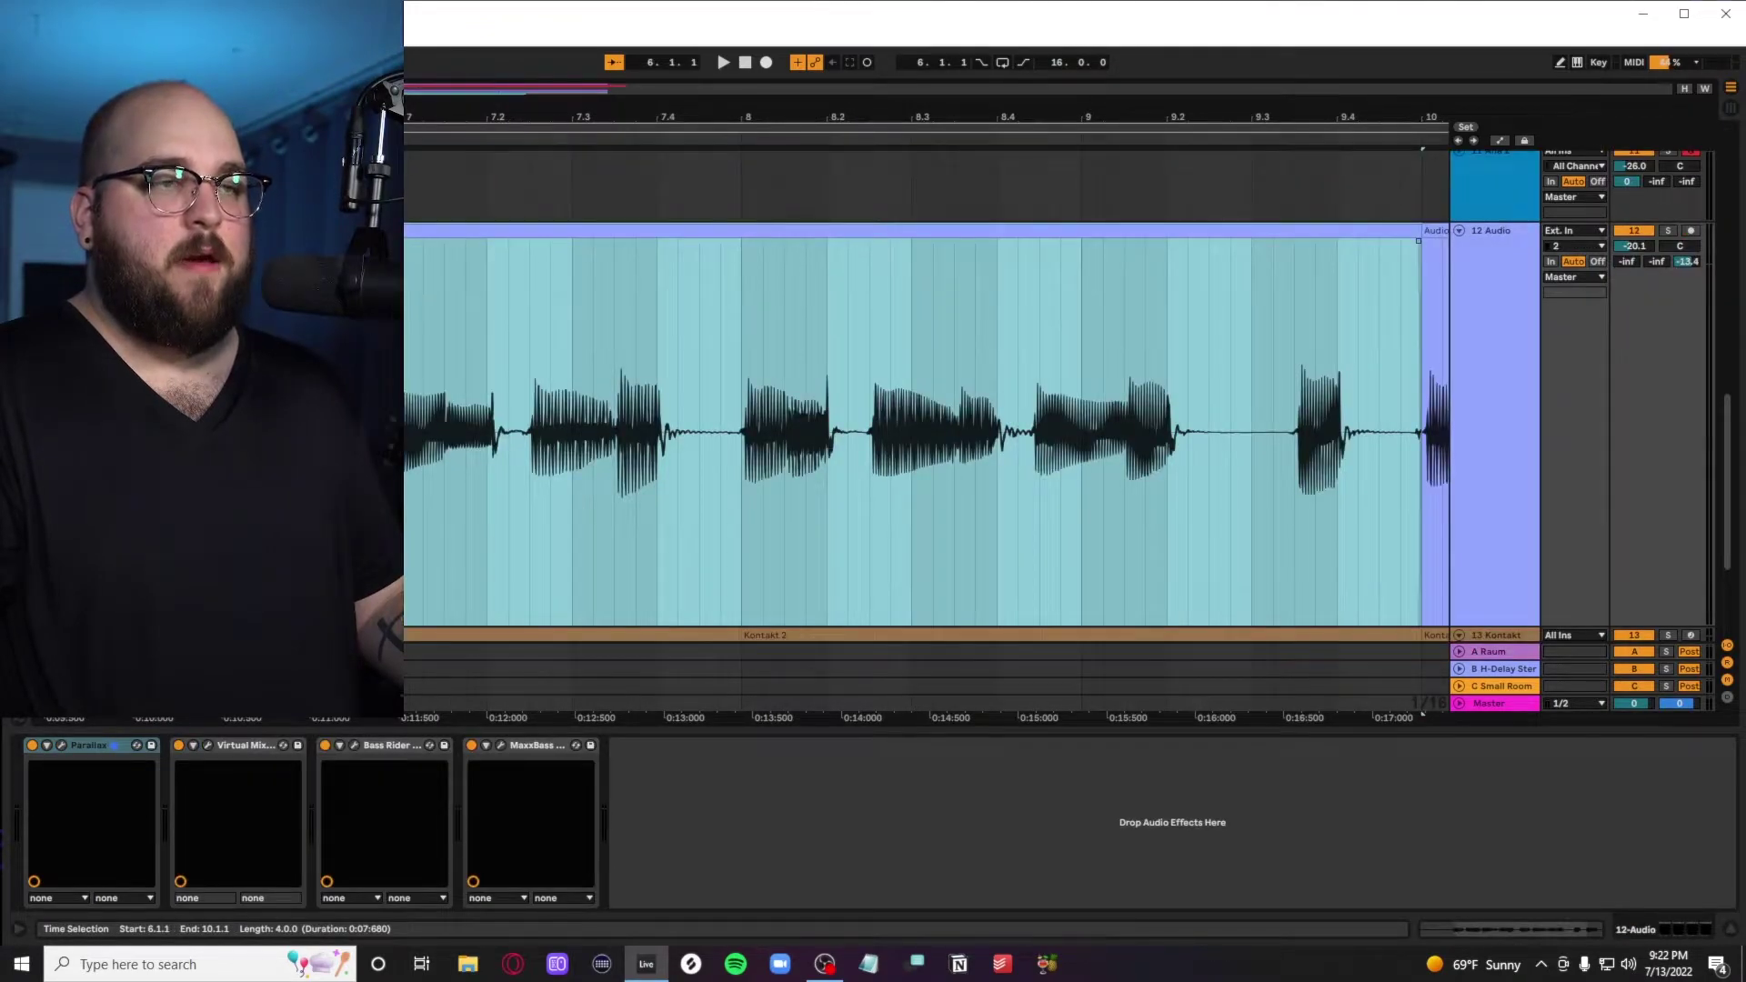
{"action": "left_click", "coordinate": [744, 485]}
{"action": "key", "text": "space"}
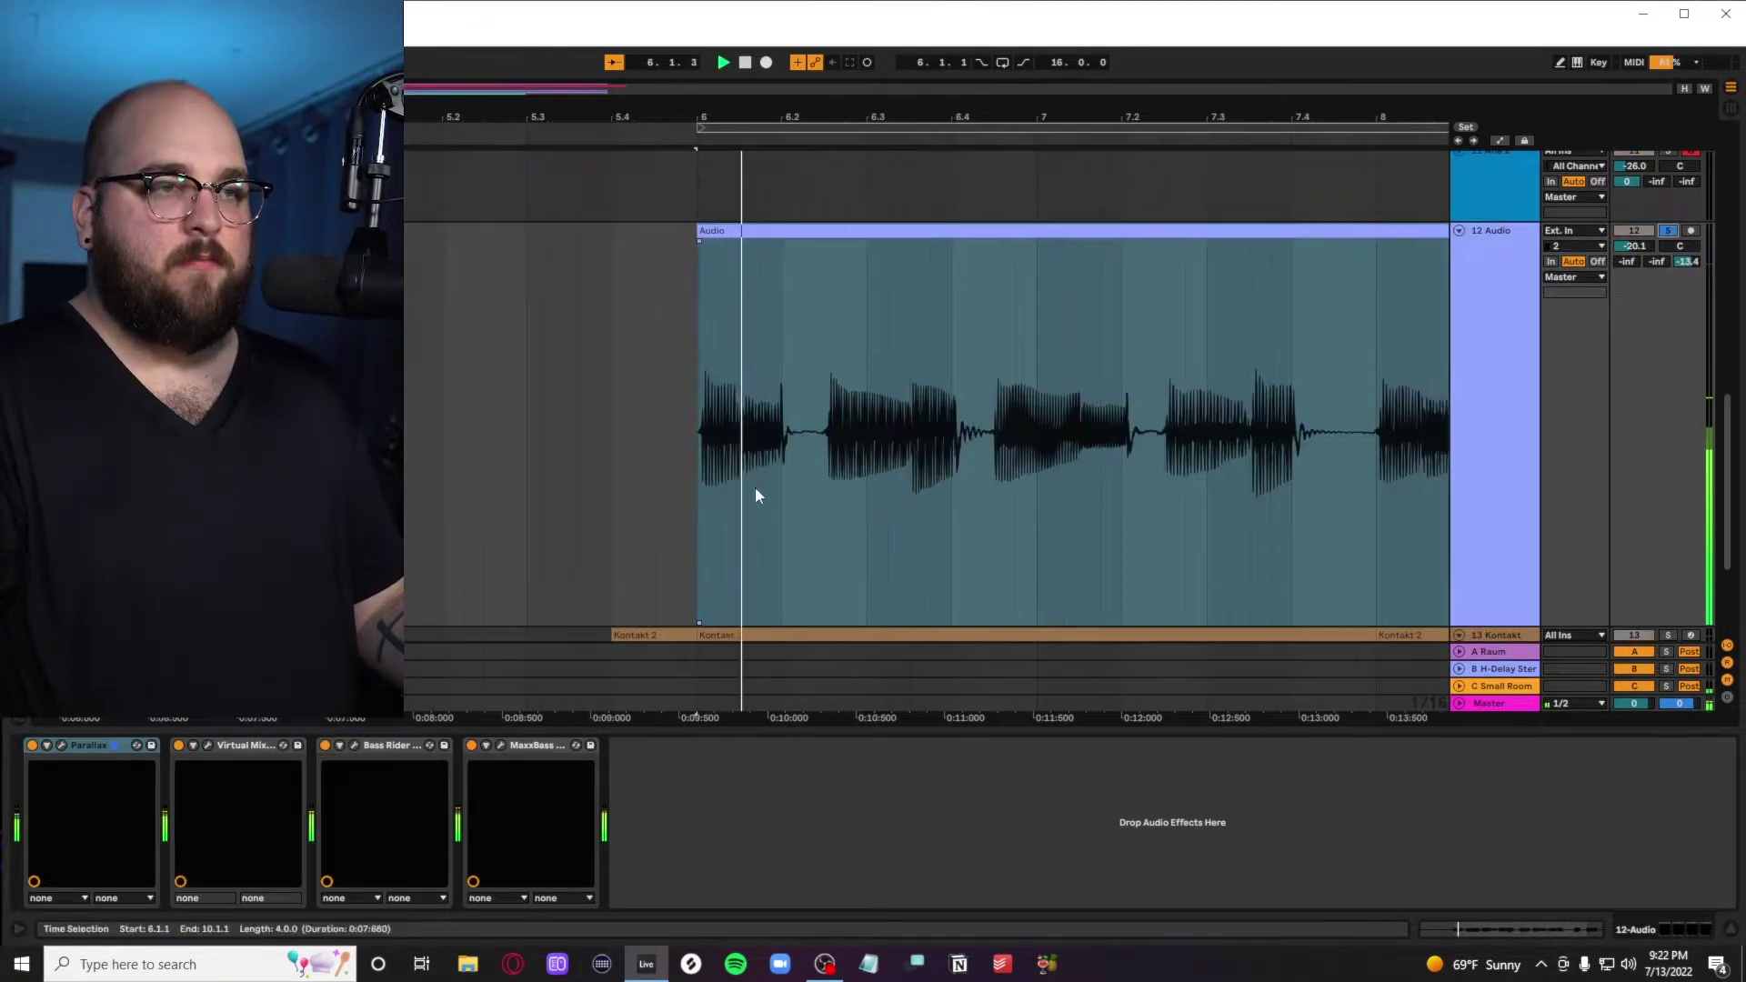
Review the Parallax bass plug-in's compression, distortion and equalizer settings on the 12 Audio track and close its window
{"action": "left_click", "coordinate": [61, 745]}
{"action": "left_click_drag", "start_coordinate": [830, 172], "coordinate": [895, 174]}
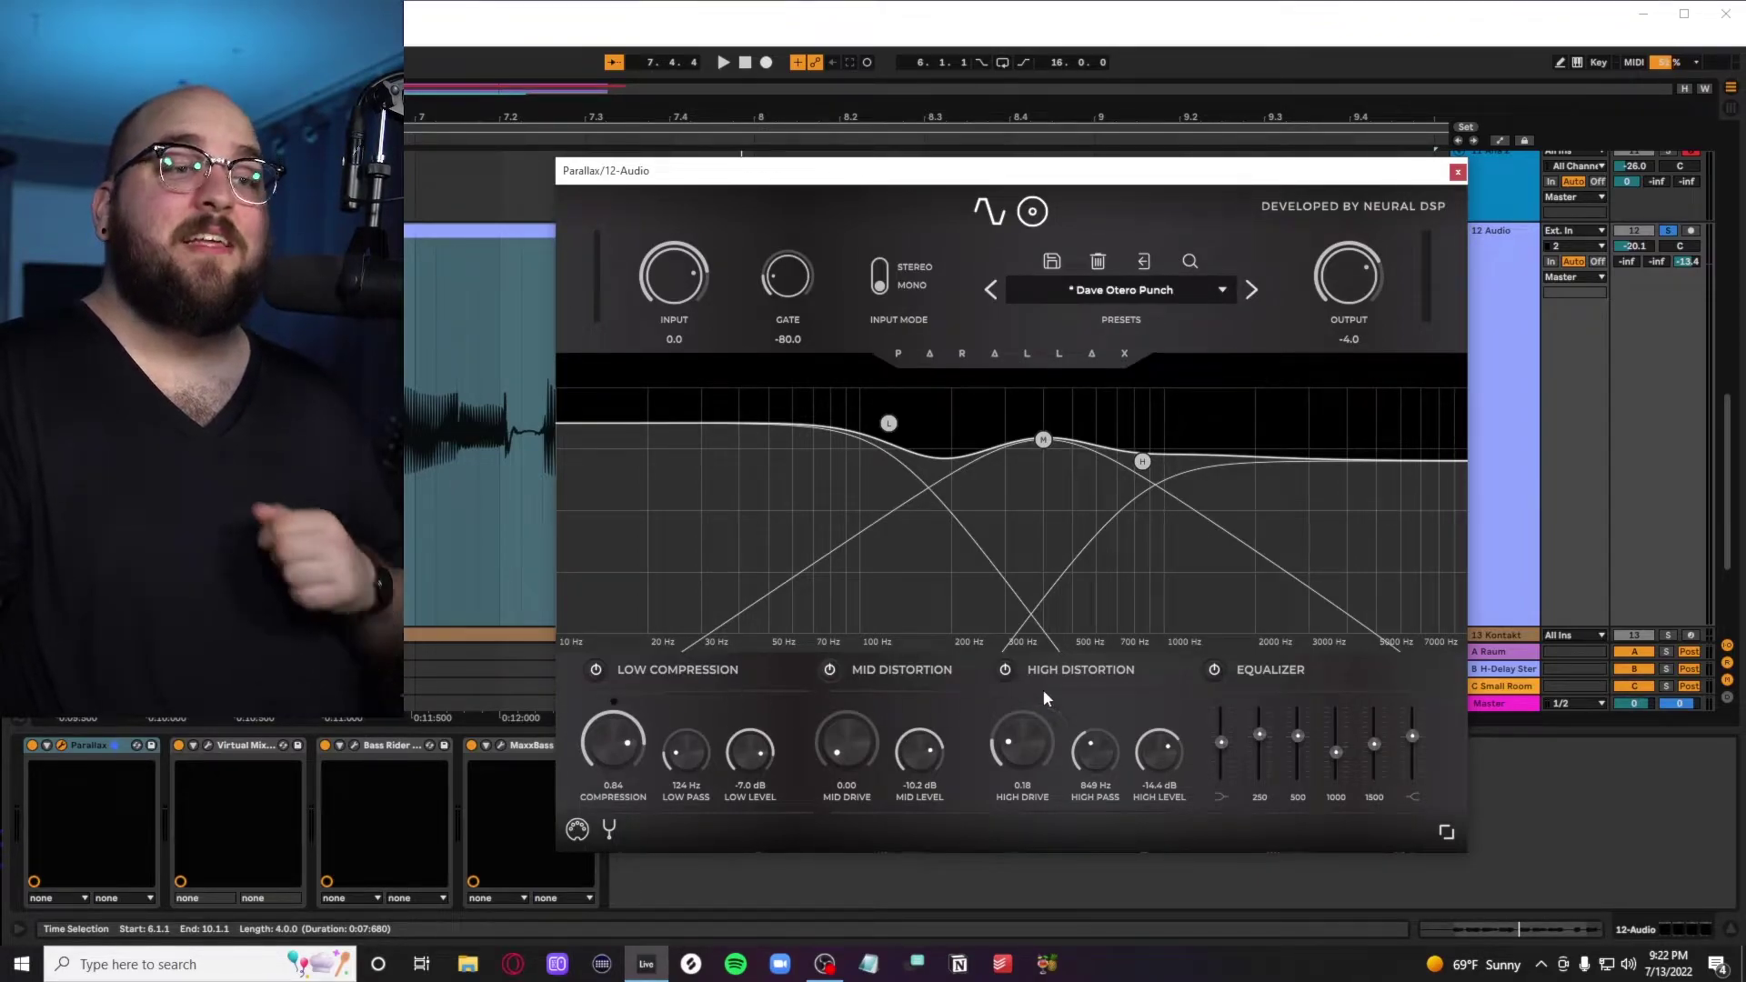
{"action": "left_click", "coordinate": [1458, 172]}
Review the bass track's Virtual Mix Rack modules and audition its Bass Rider, closing the Bass Rider window
{"action": "left_click", "coordinate": [208, 745]}
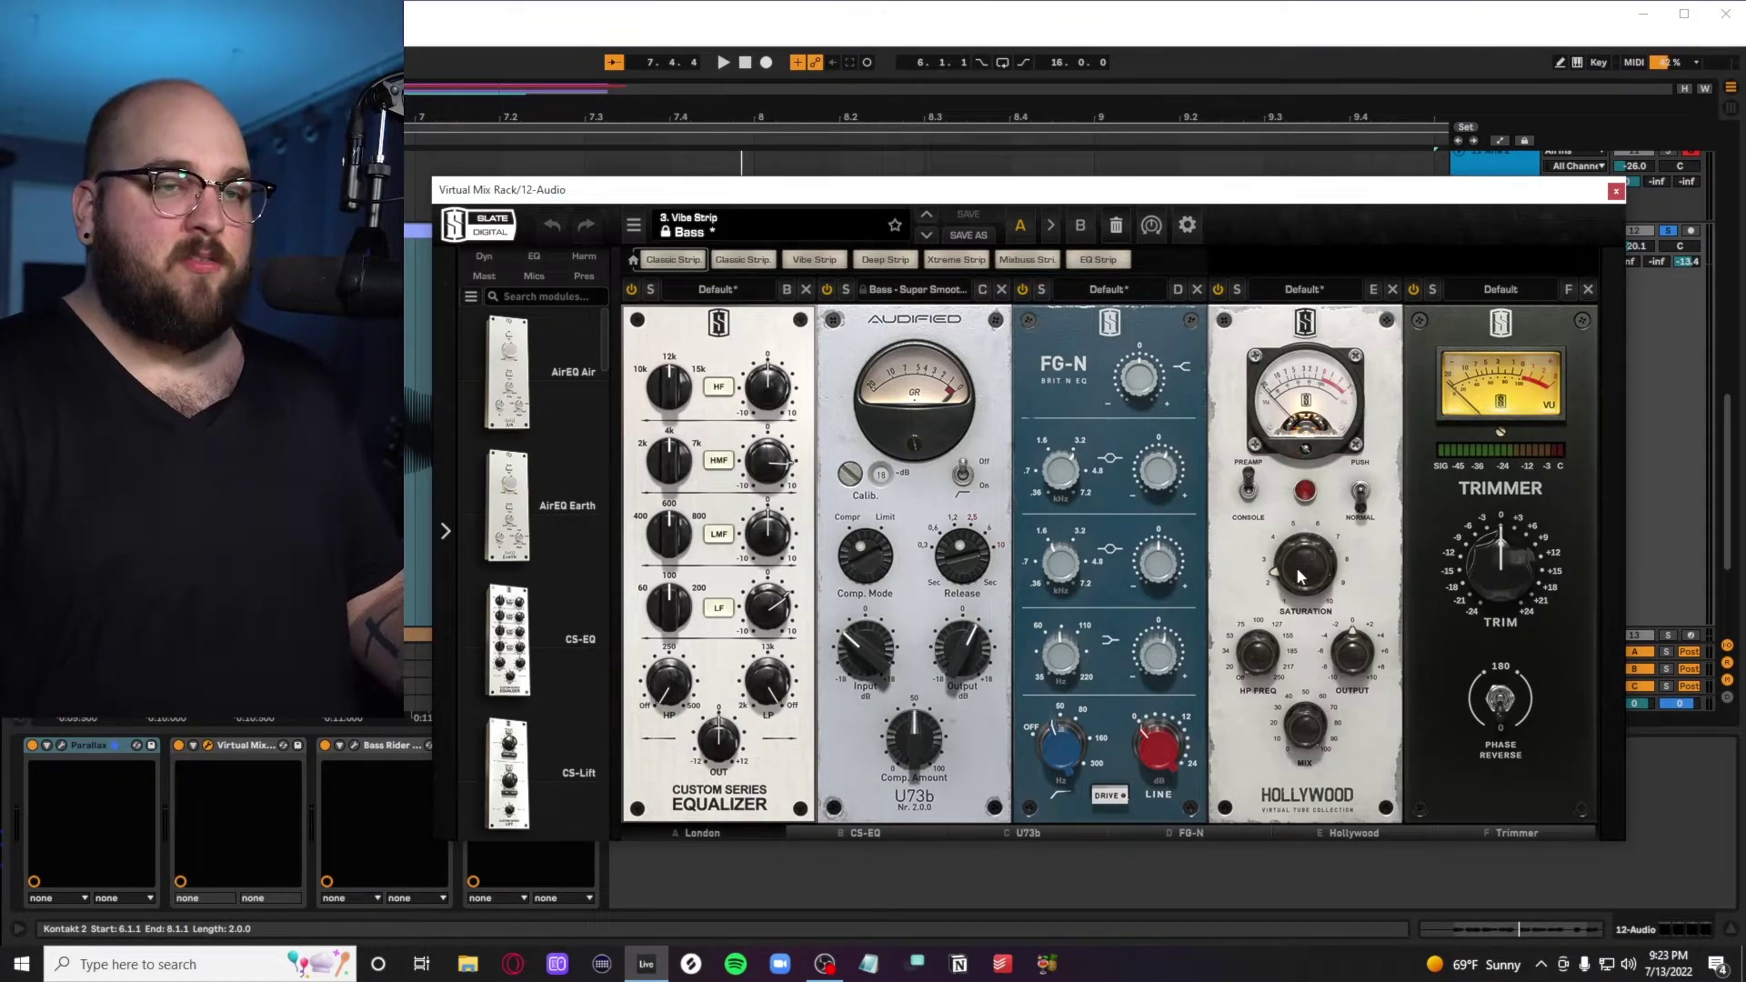
{"action": "key", "text": "space"}
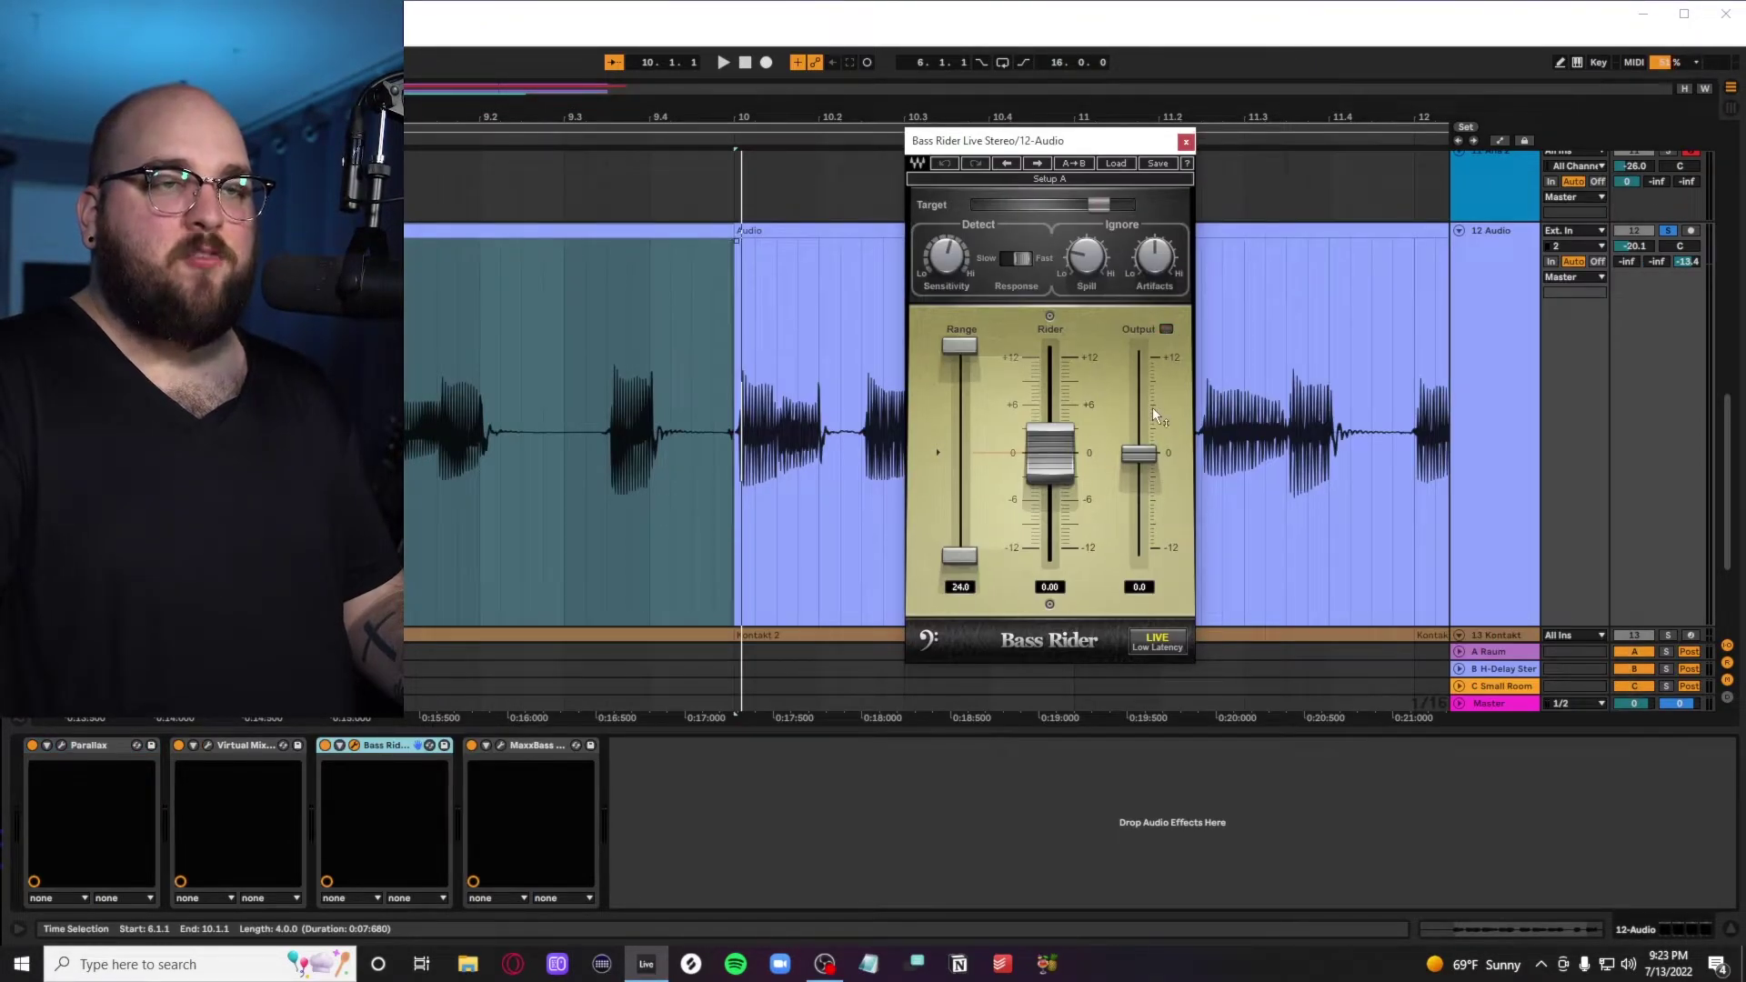
{"action": "key", "text": "space"}
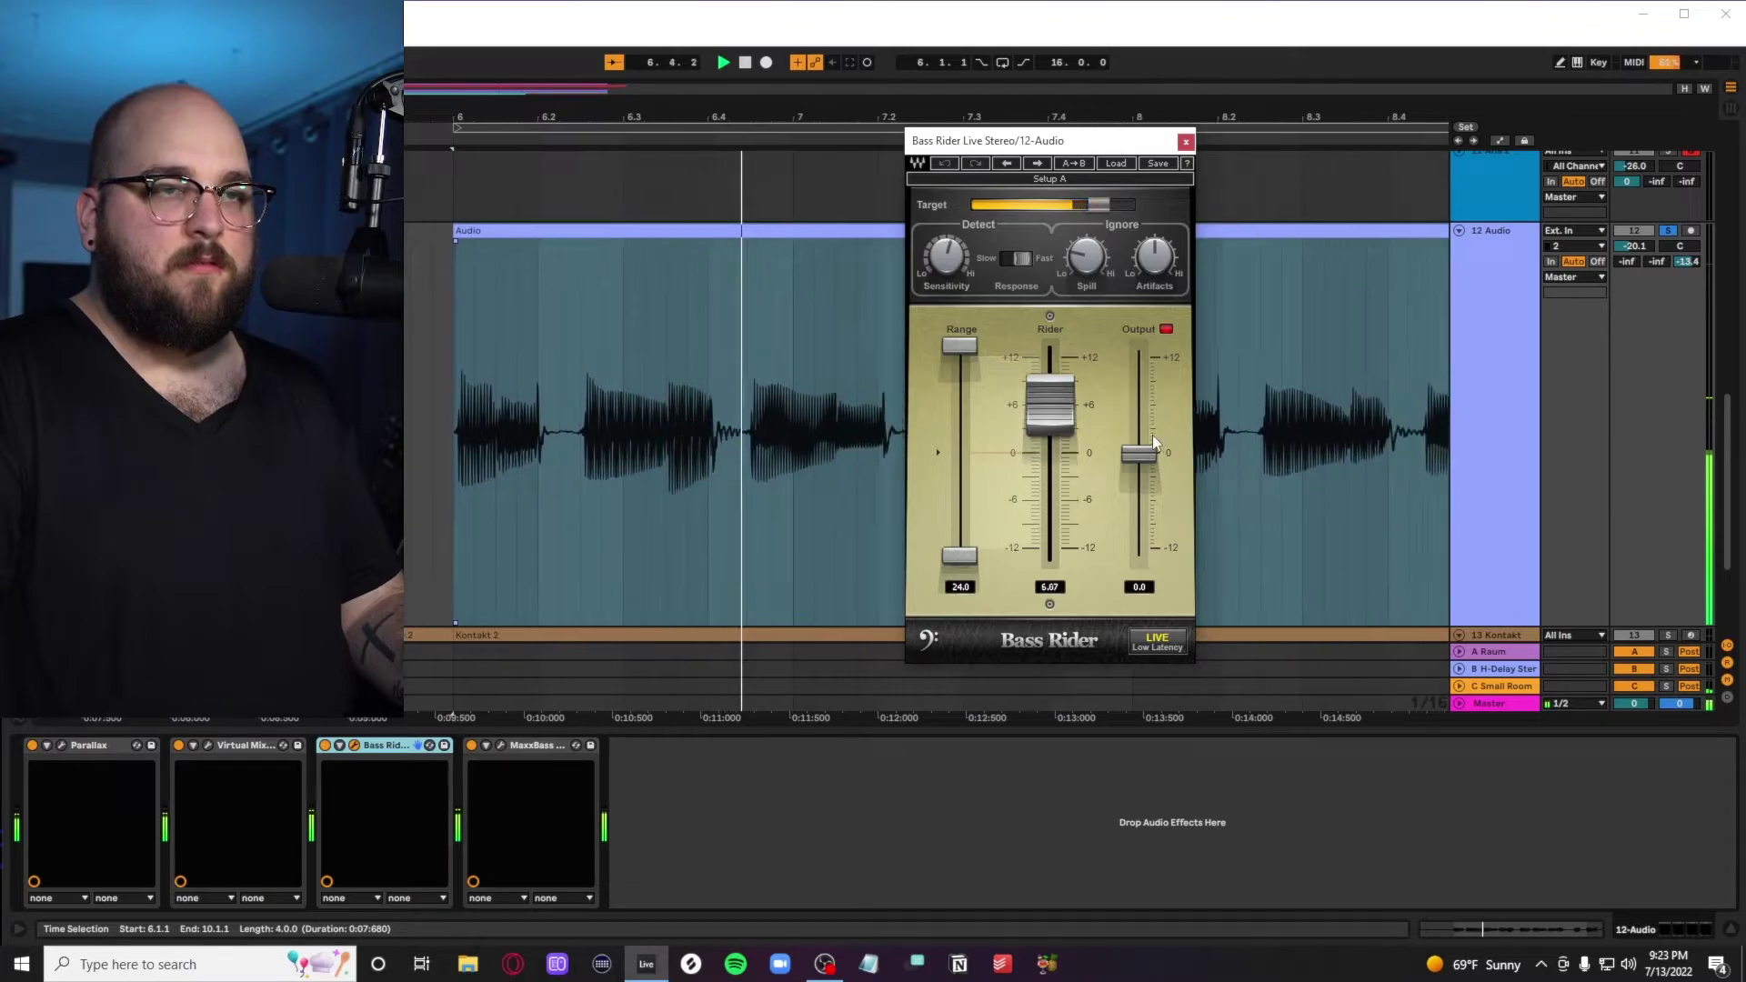
{"action": "left_click", "coordinate": [1186, 143]}
{"action": "key", "text": "space"}
Compare the bass through MaxxBass's Original Bass and MaxxBass monitoring, set monitoring back to Audio and close the plug-in
{"action": "left_click", "coordinate": [502, 746]}
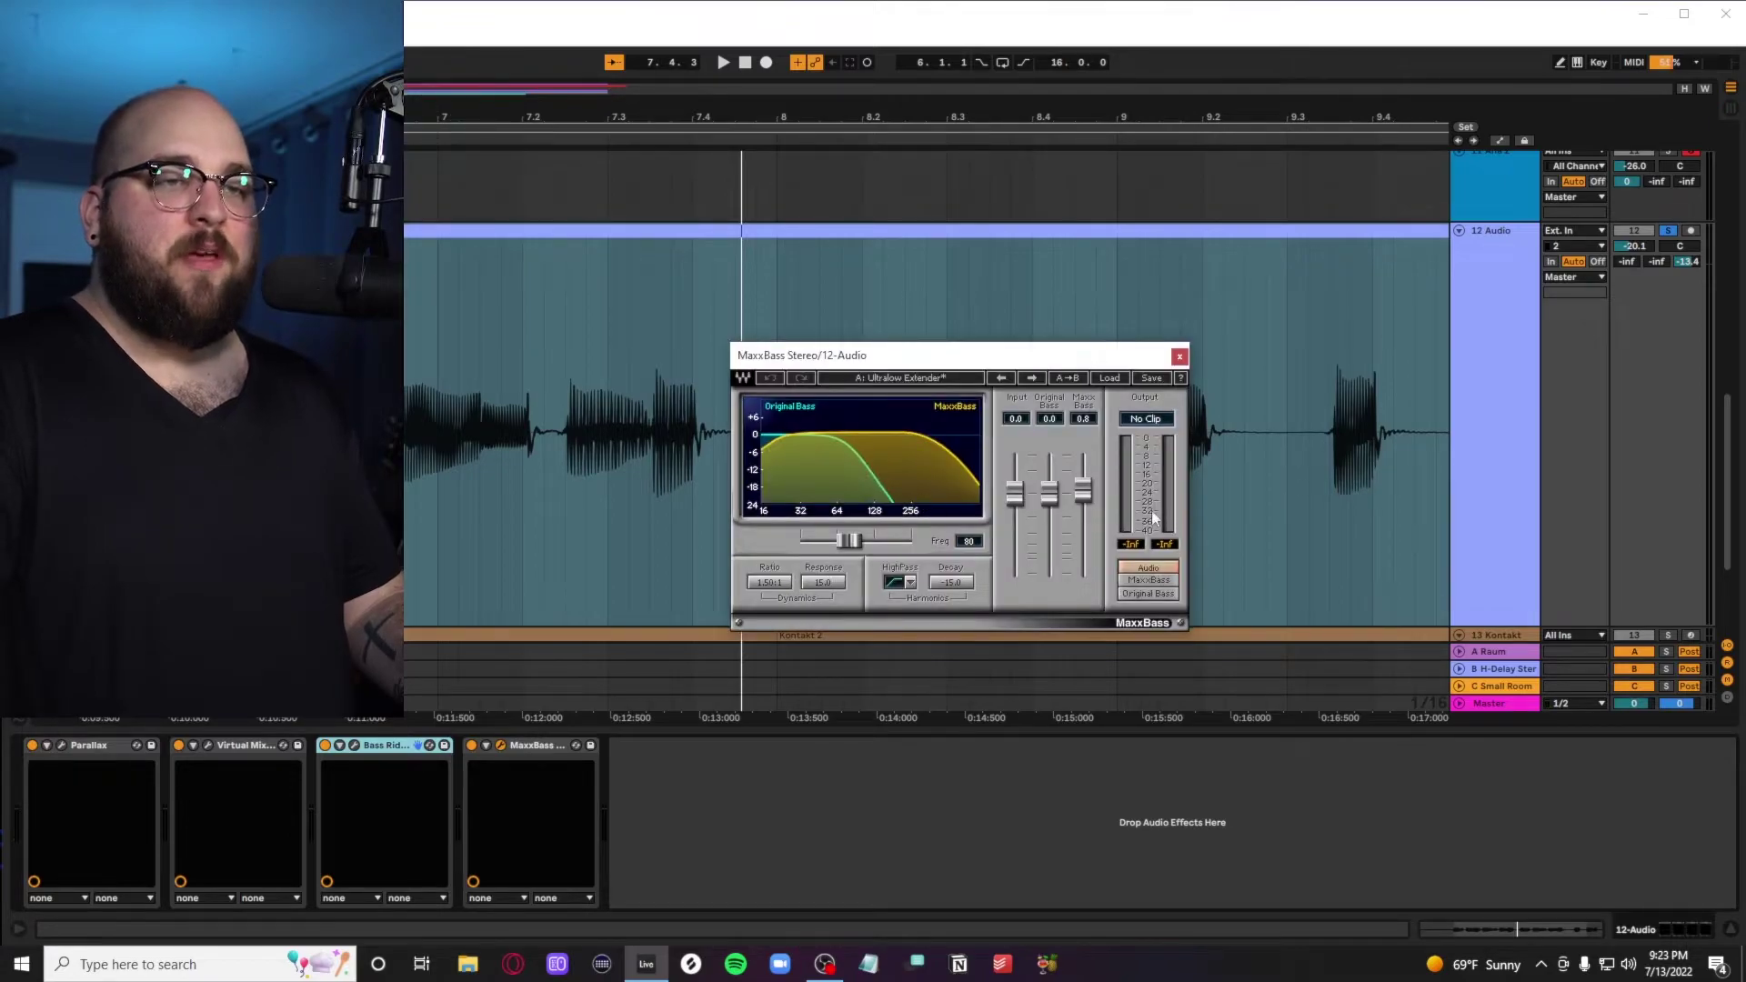
{"action": "left_click", "coordinate": [1149, 592]}
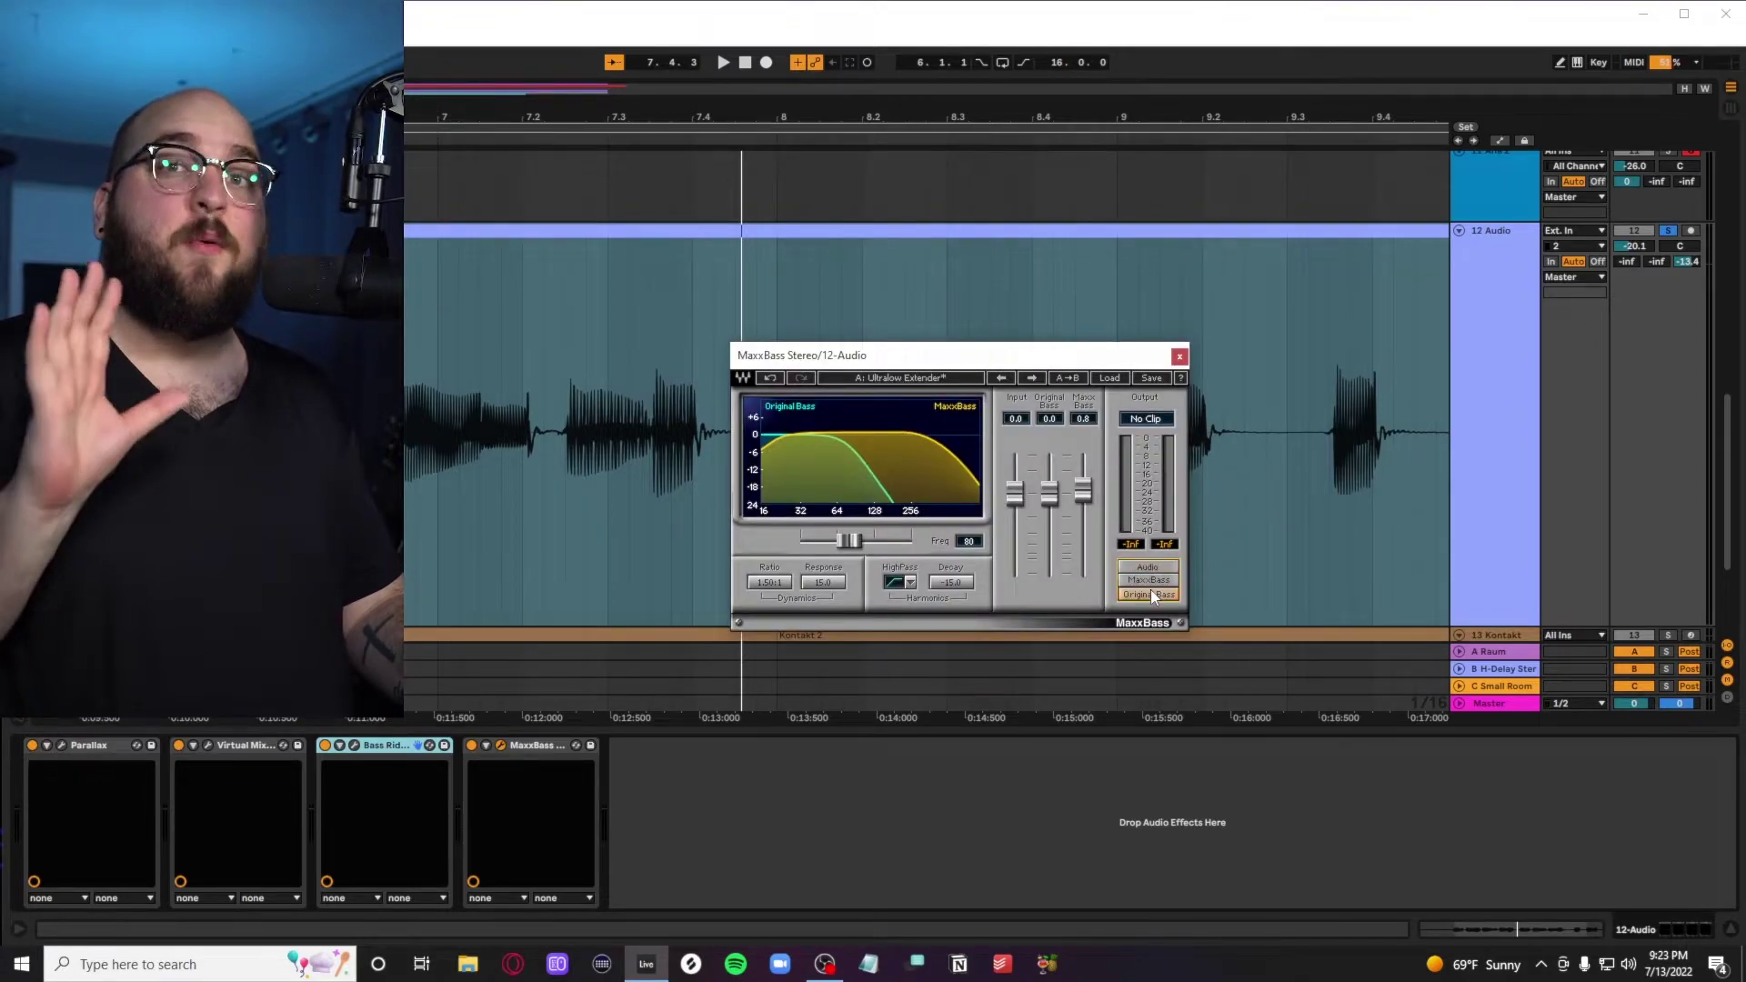
{"action": "key", "text": "space"}
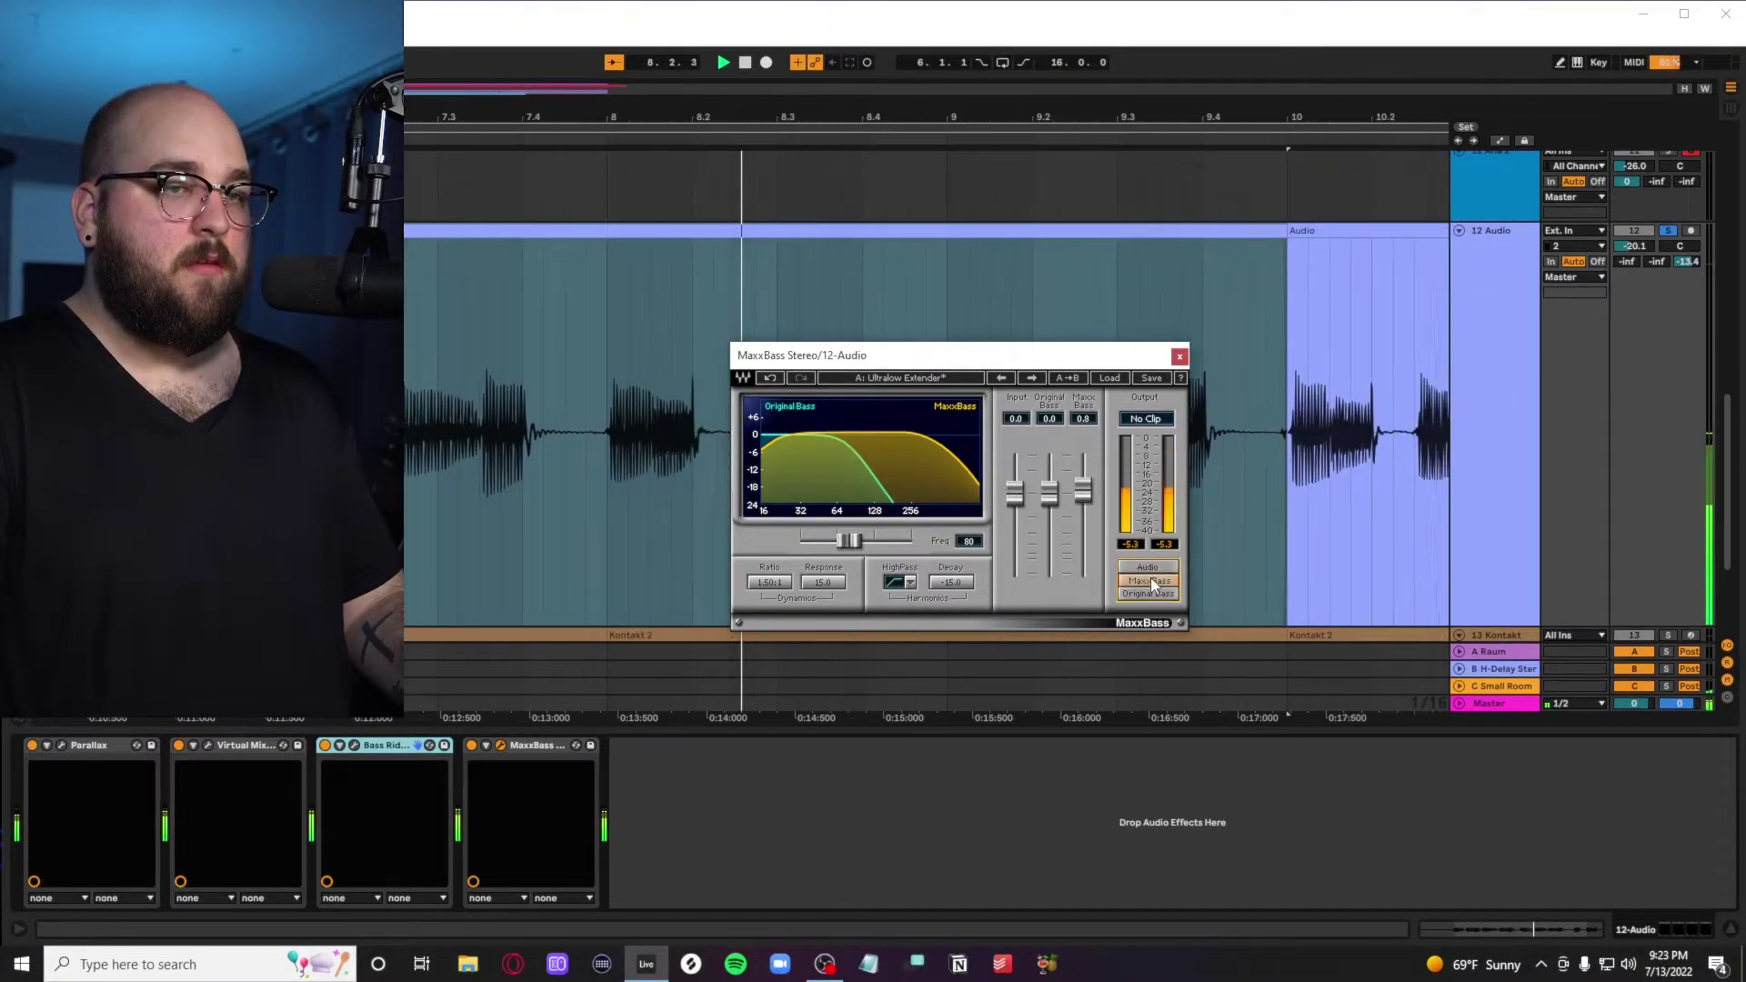
{"action": "key", "text": "space"}
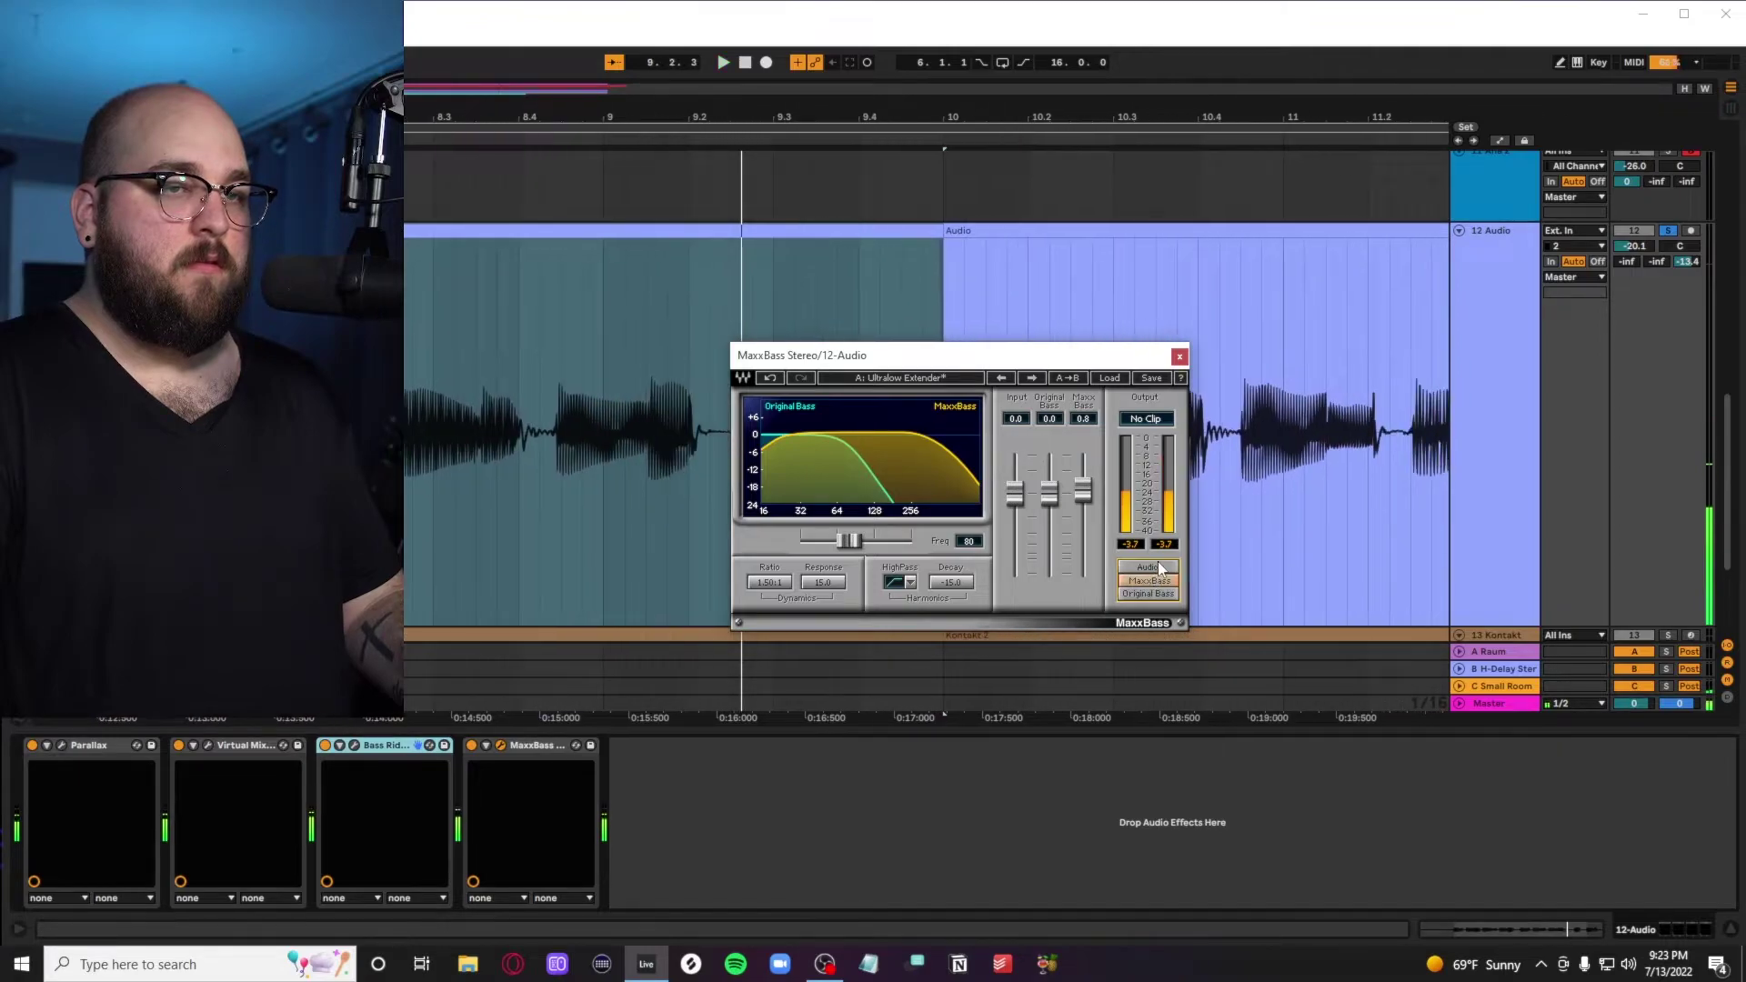
{"action": "left_click", "coordinate": [1147, 567]}
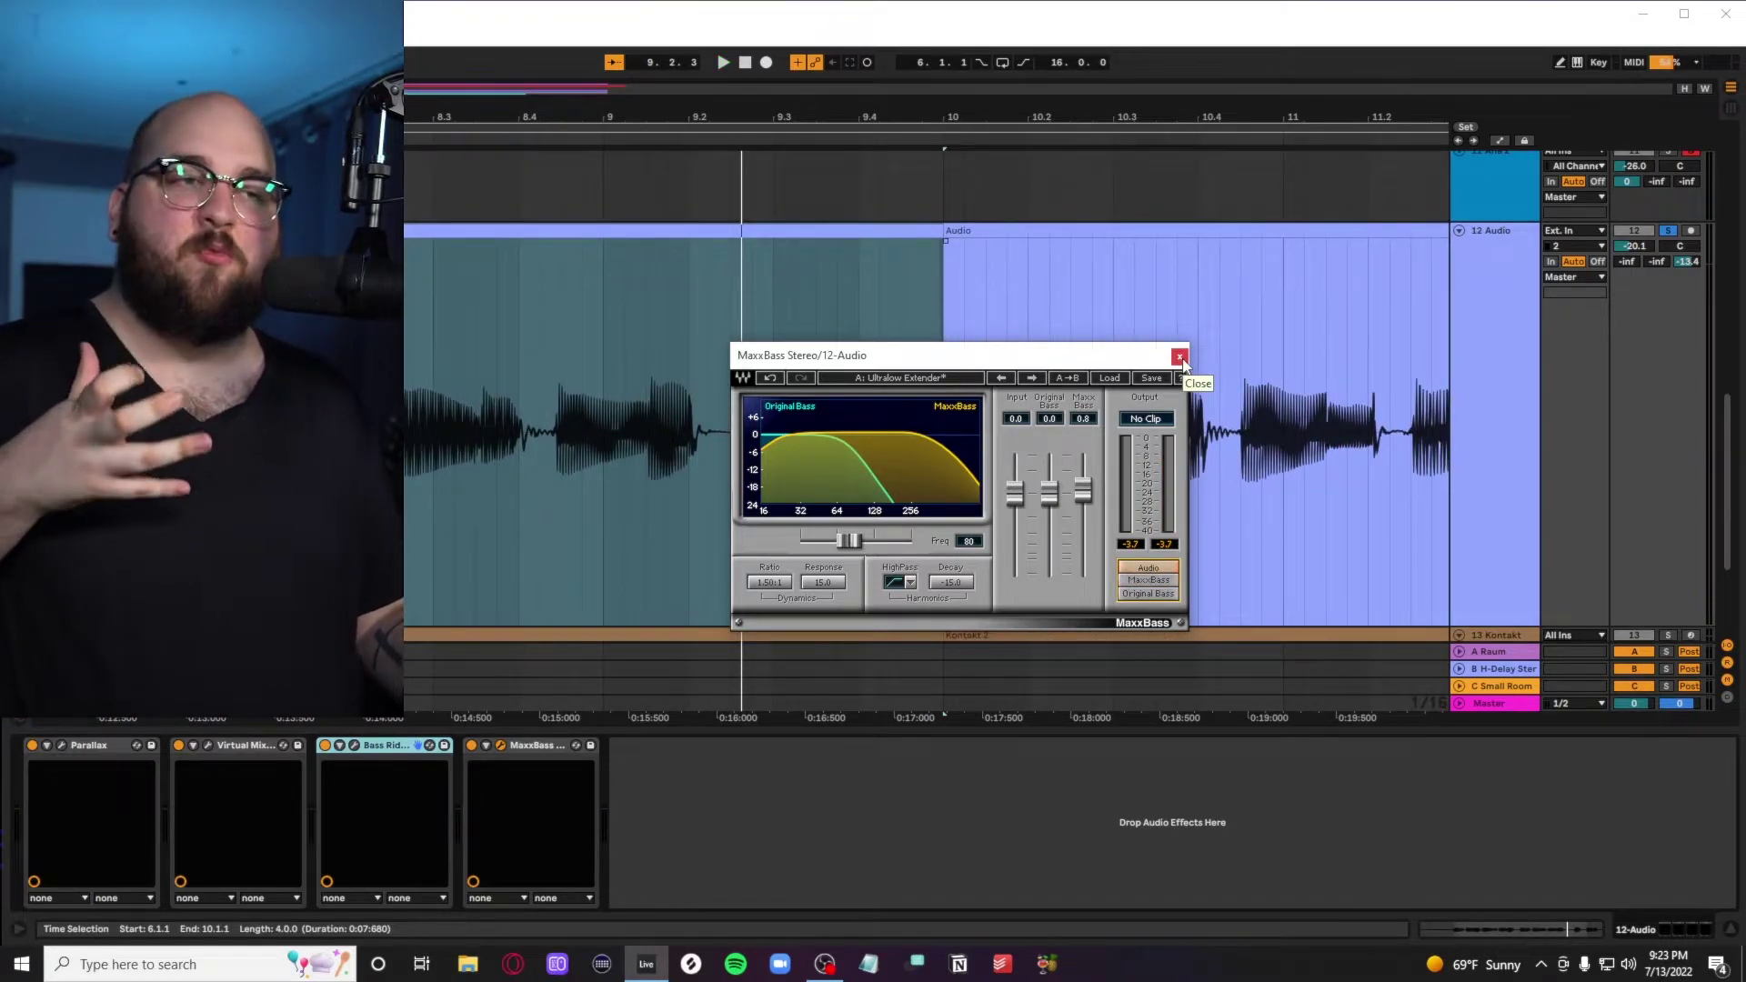
{"action": "left_click", "coordinate": [1180, 357]}
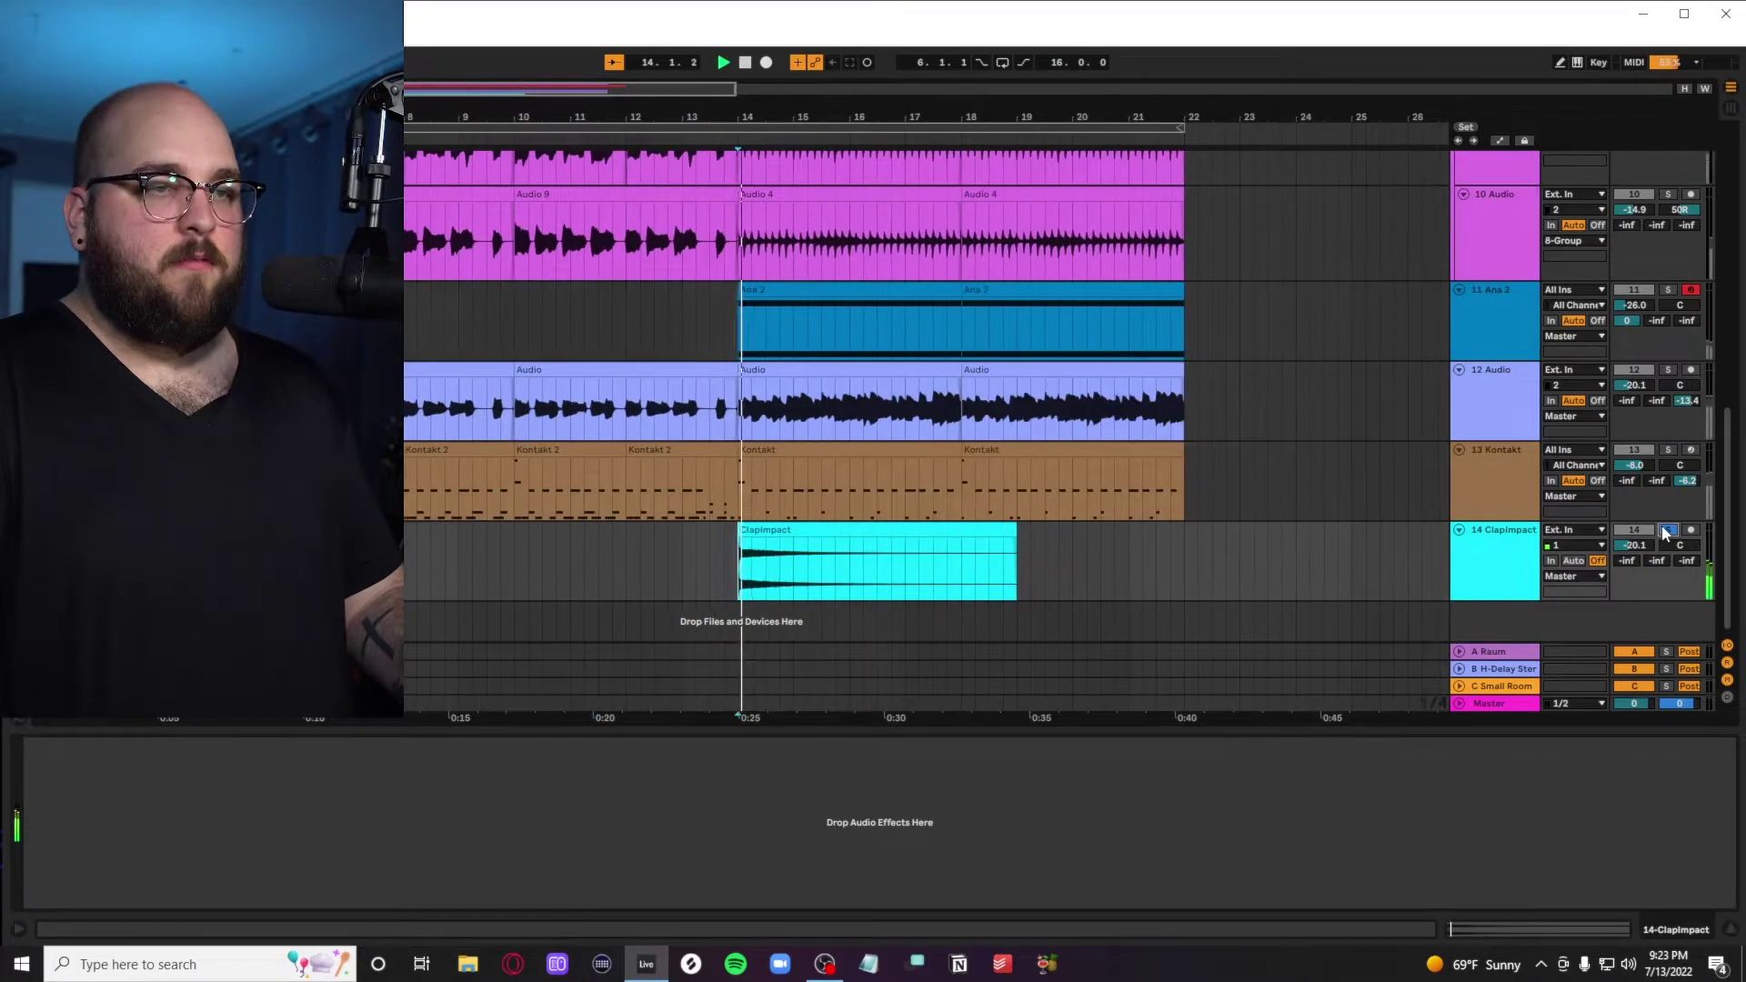
Select the drum clips from bars 10 to 14 on the 13 Kontakt track and audition the track soloed
{"action": "key", "text": "space"}
{"action": "left_click_drag", "start_coordinate": [459, 489], "coordinate": [680, 496]}
{"action": "key", "text": "z"}
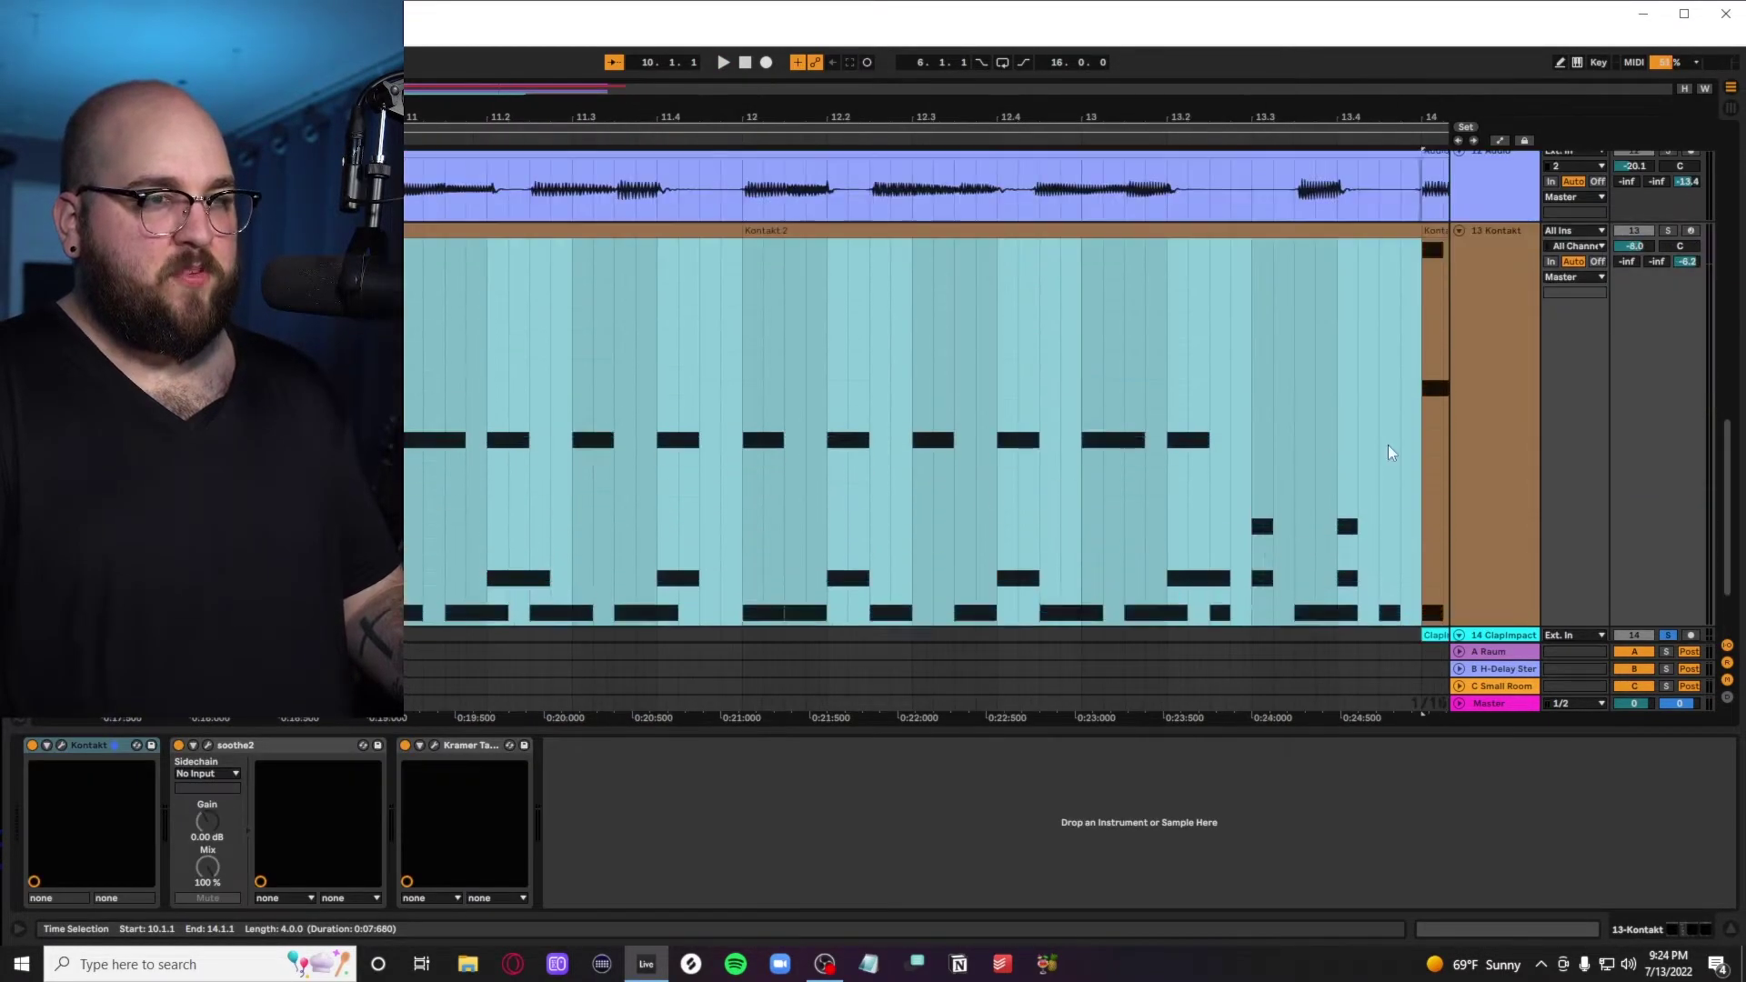
{"action": "key", "text": "space"}
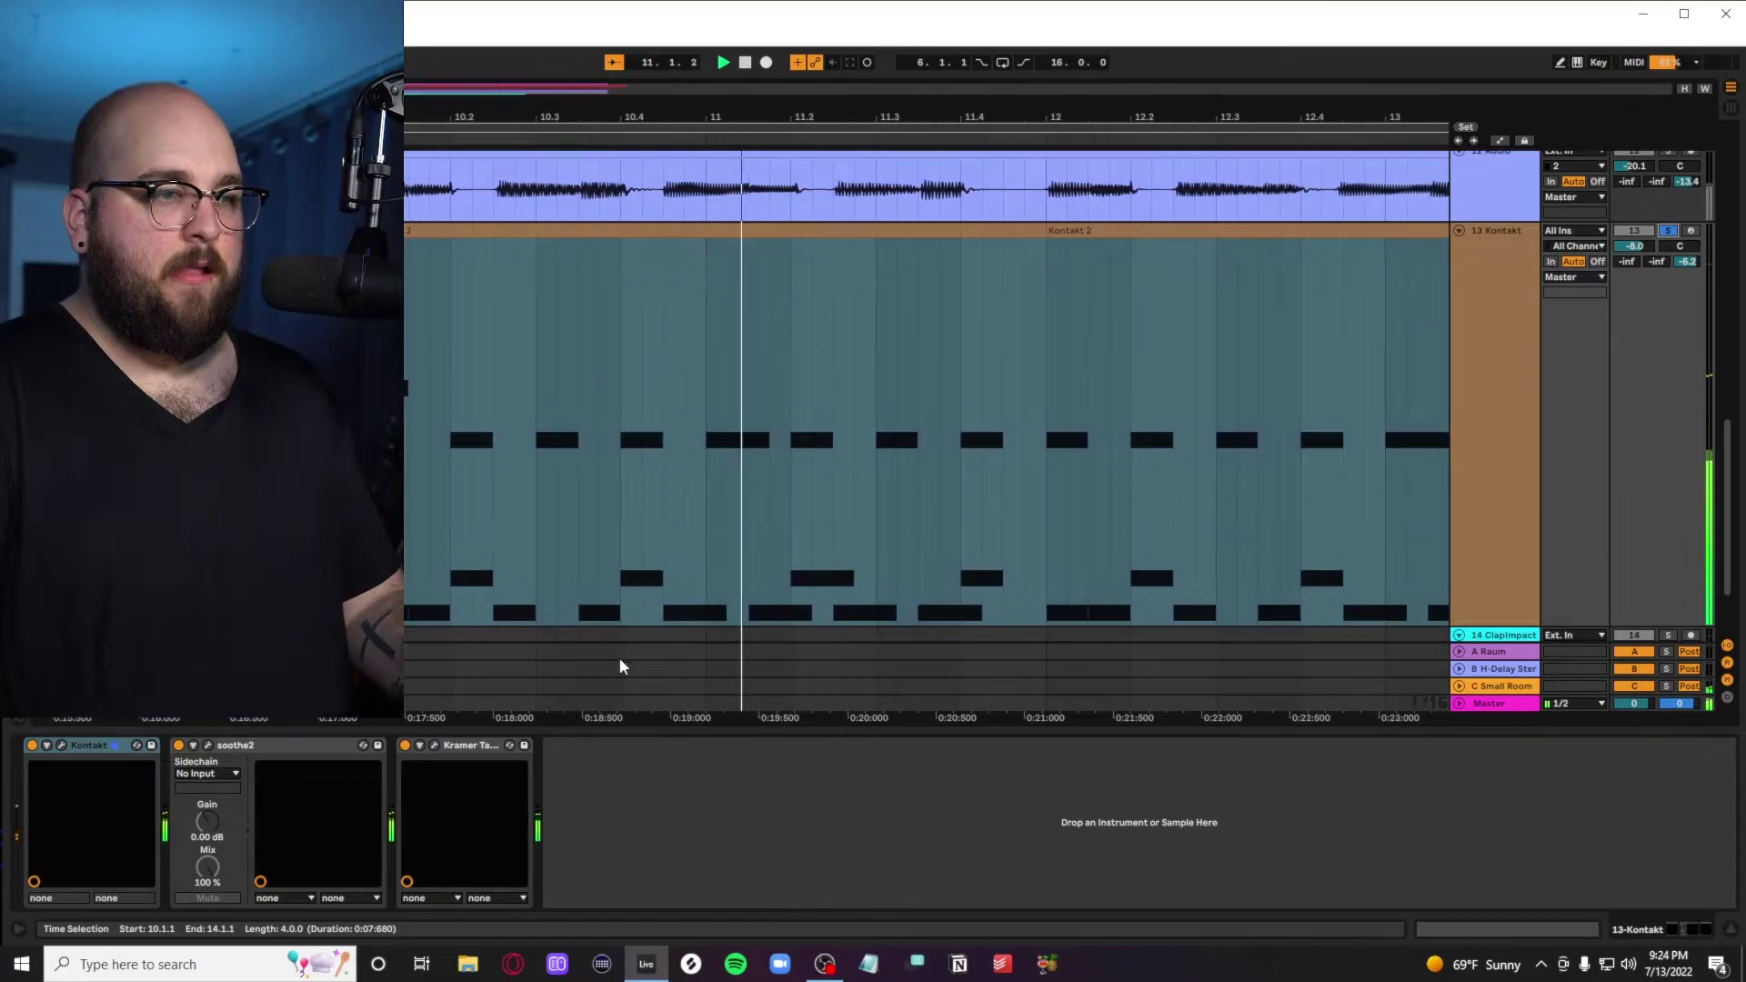
{"action": "key", "text": "space"}
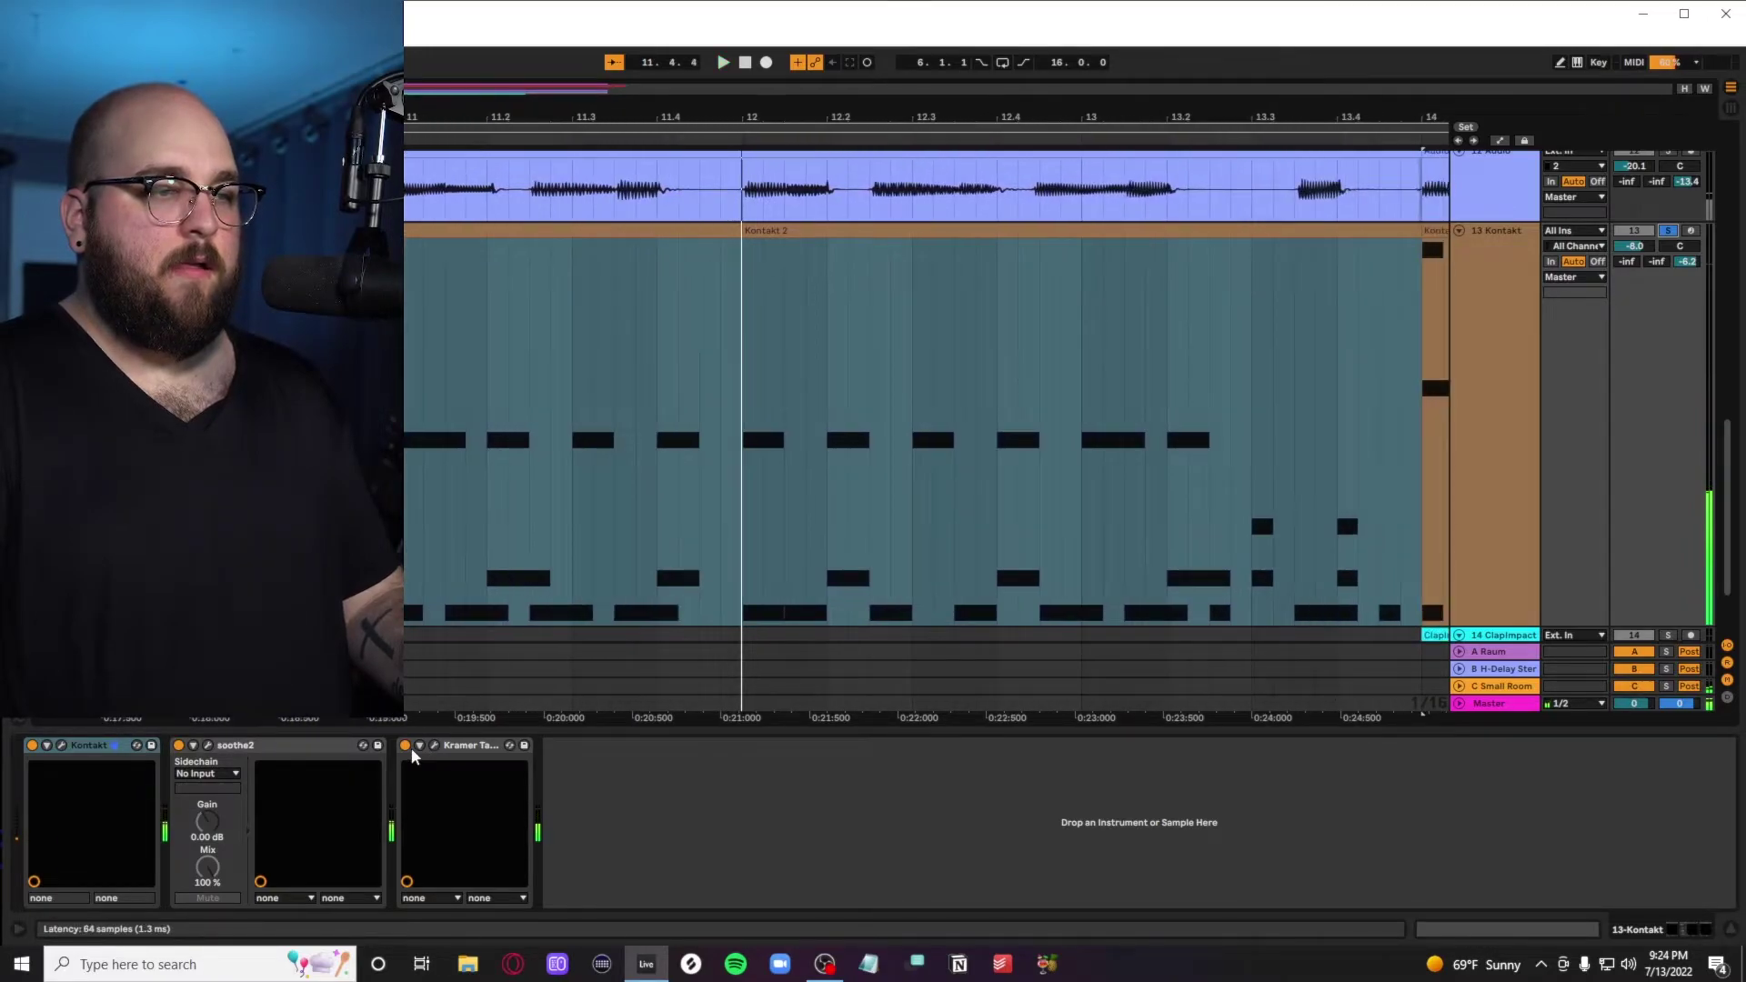
Open the Kontakt drum kit instrument, audition its floor tom and close the window
{"action": "key", "text": "ctrl+alt+p"}
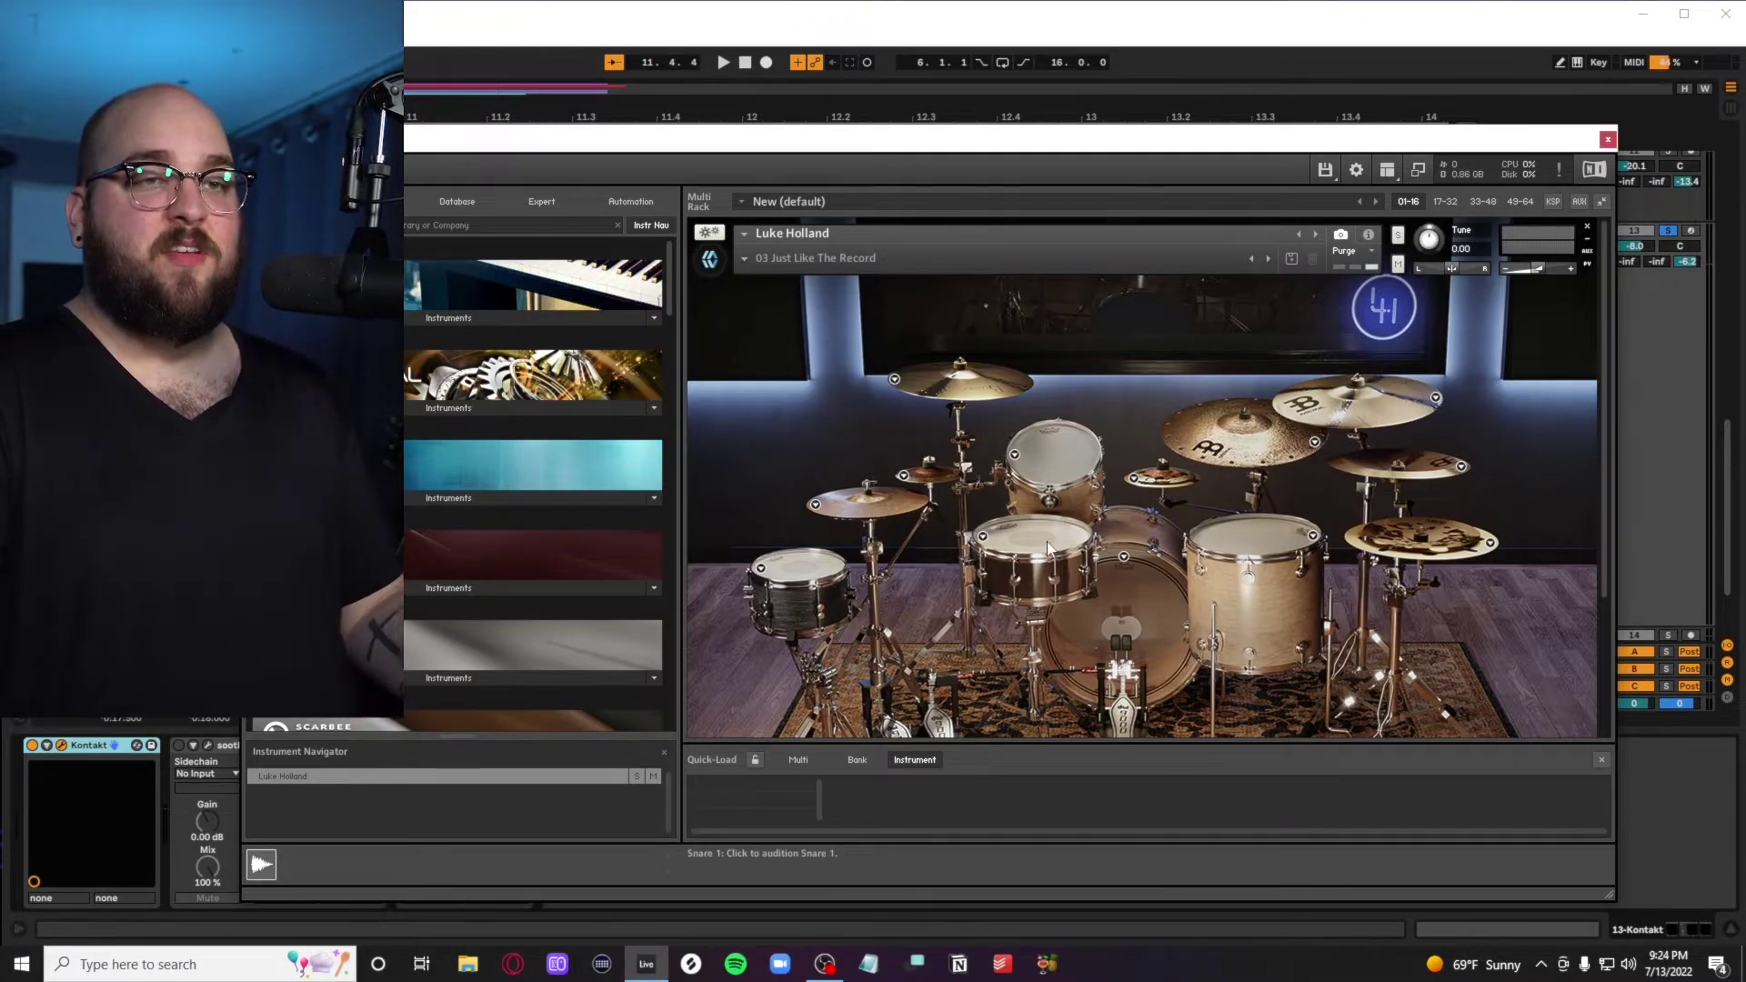
{"action": "scroll", "coordinate": [1046, 509], "scroll_direction": "down", "scroll_amount": 3}
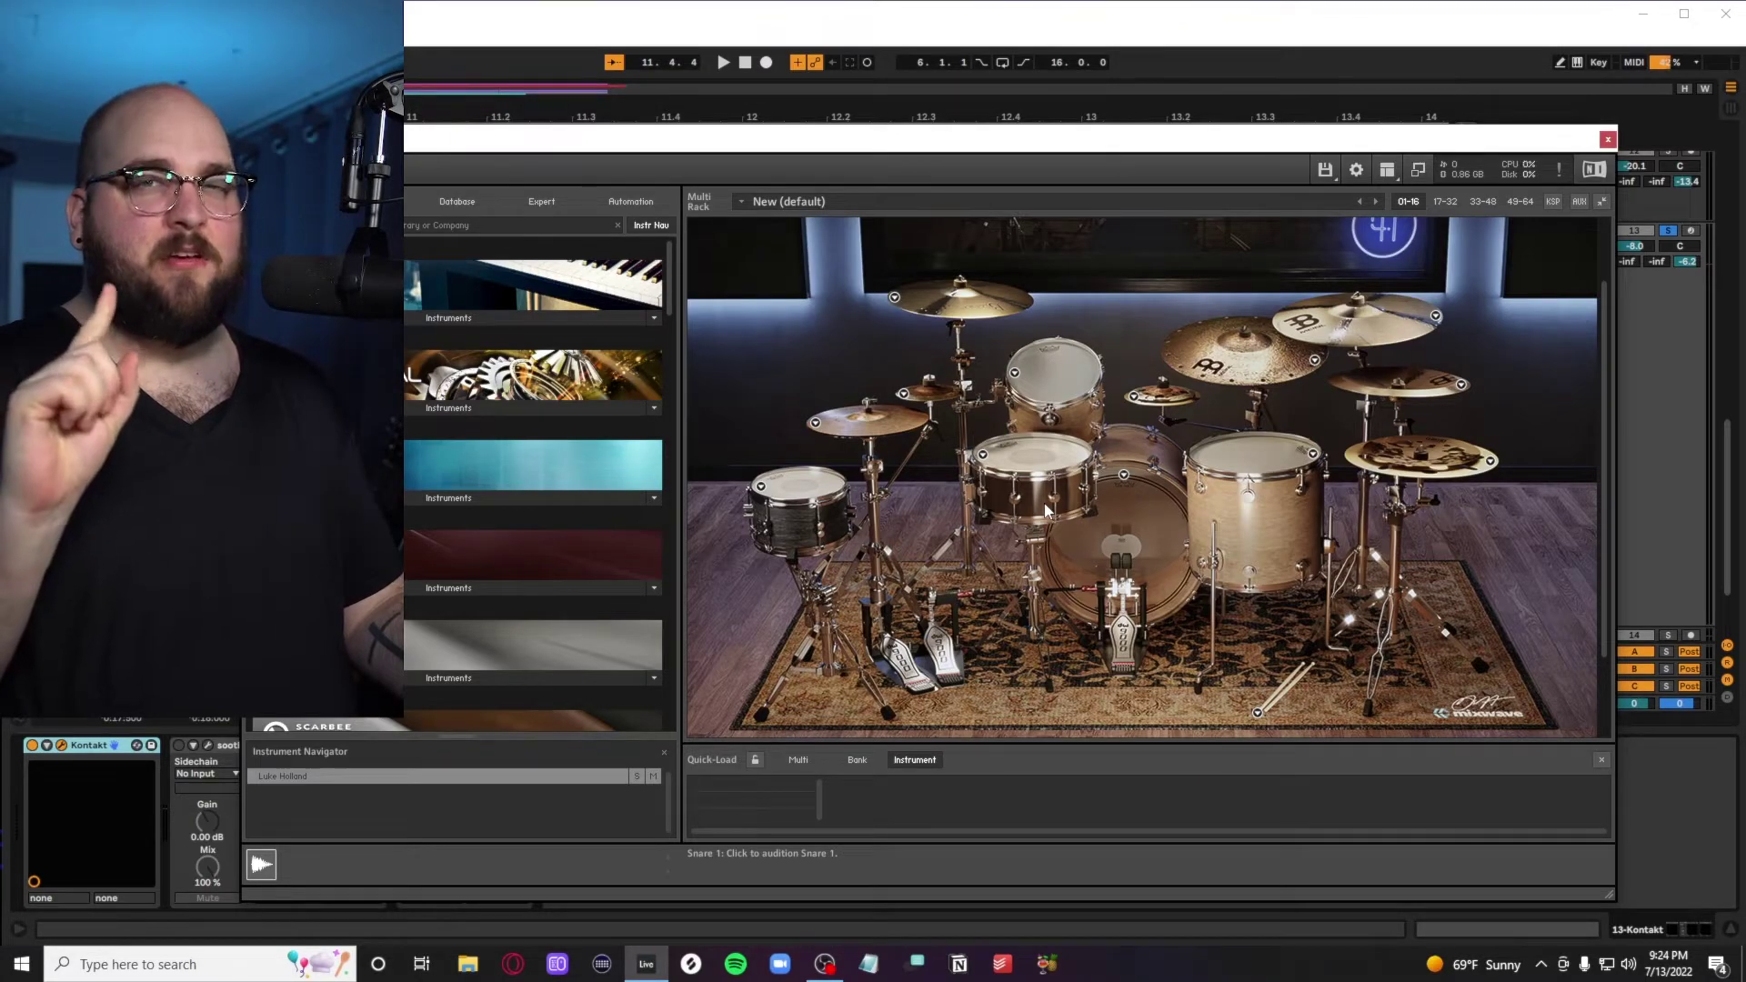
{"action": "left_click", "coordinate": [1258, 460]}
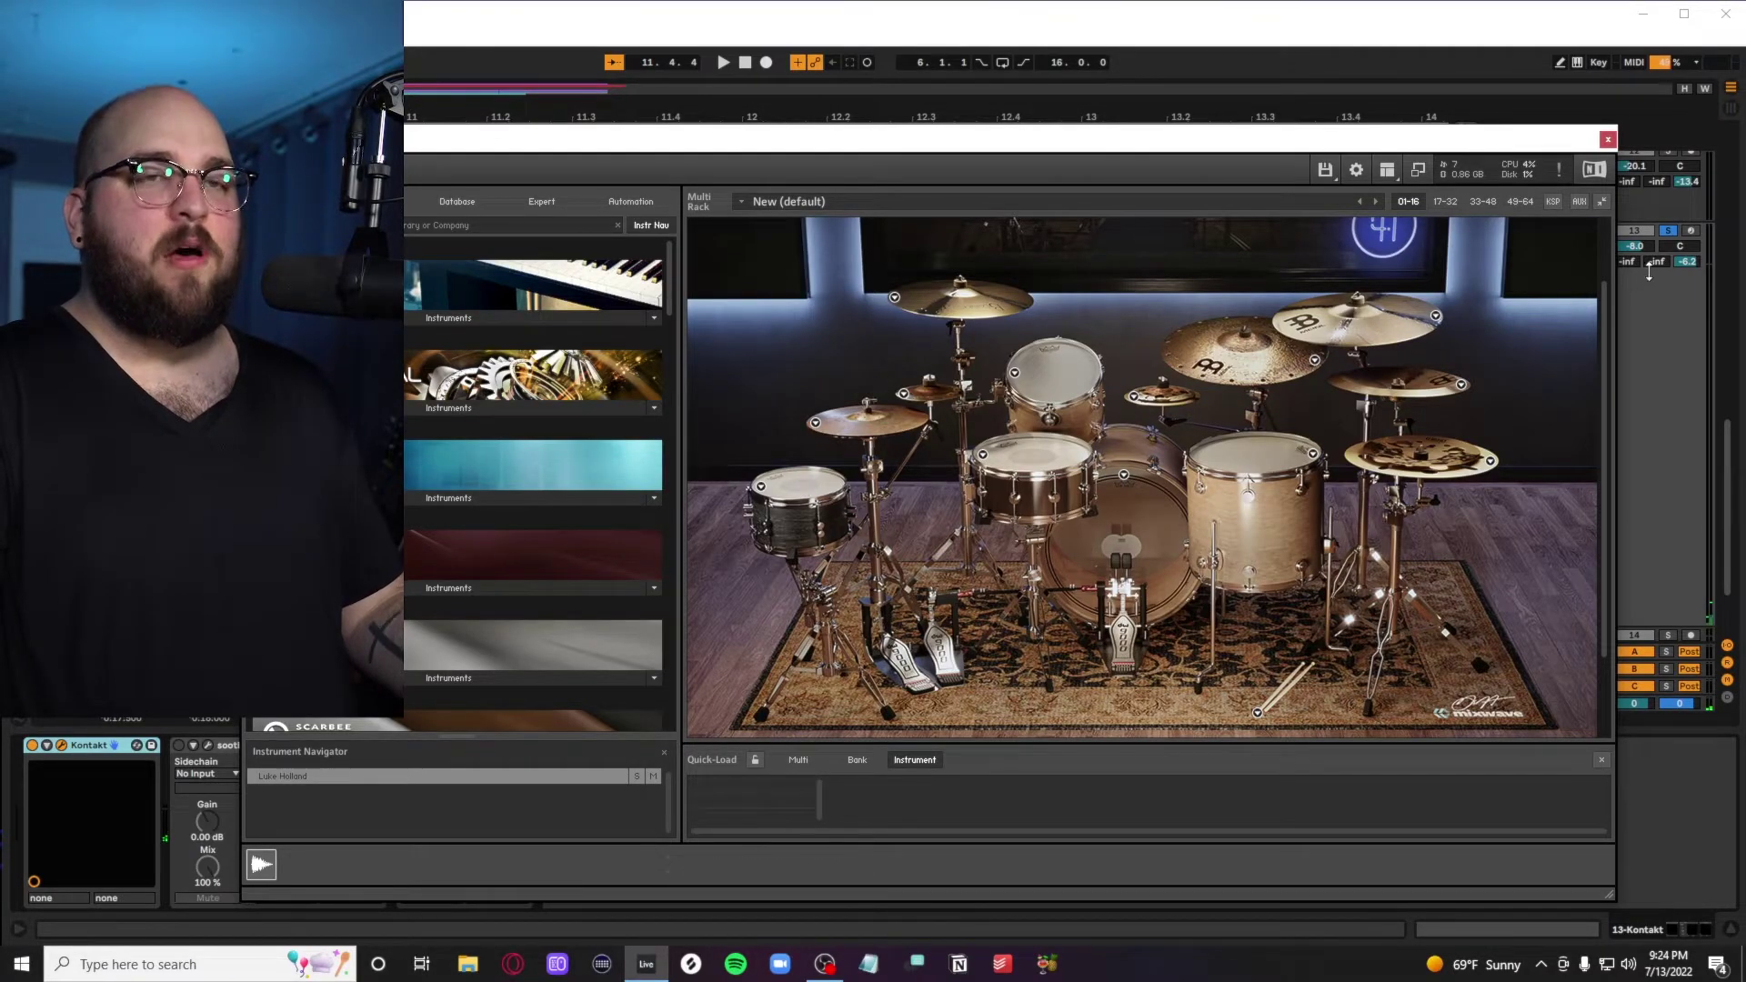
{"action": "left_click", "coordinate": [1608, 139]}
Audition the drums through soothe2 on the 13 Kontakt track with its window moved into view, and close it
{"action": "left_click_drag", "start_coordinate": [741, 0], "coordinate": [806, 211]}
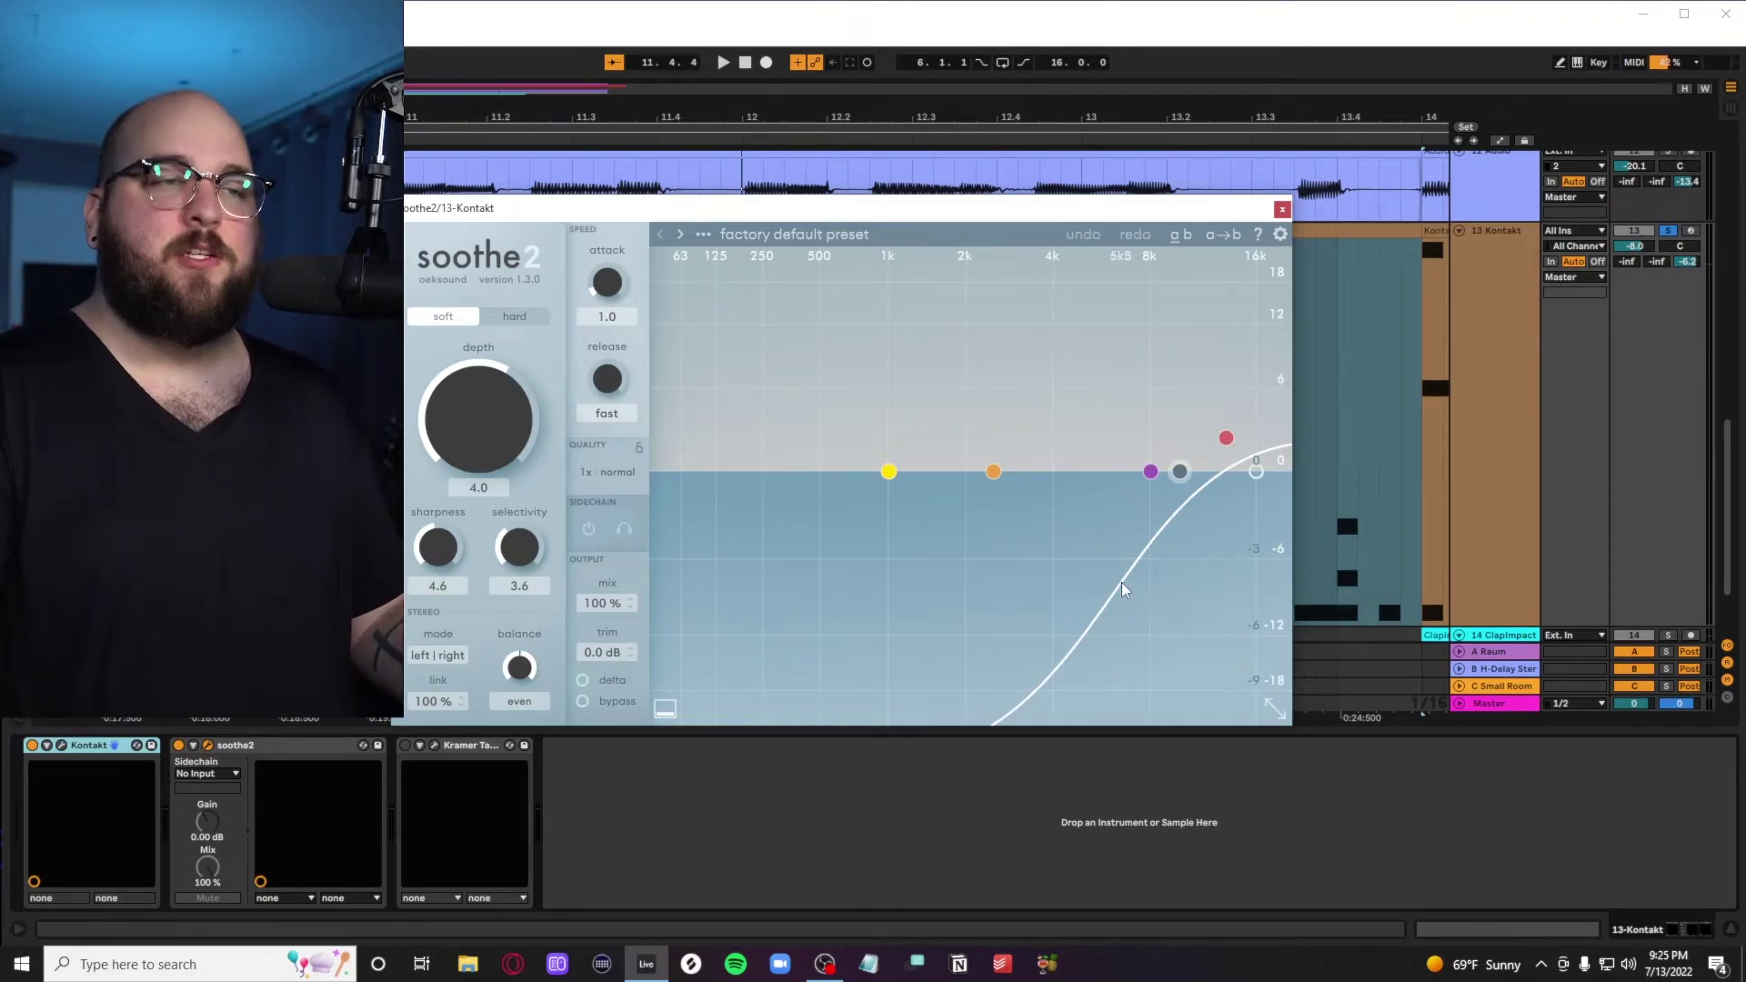
{"action": "key", "text": "space"}
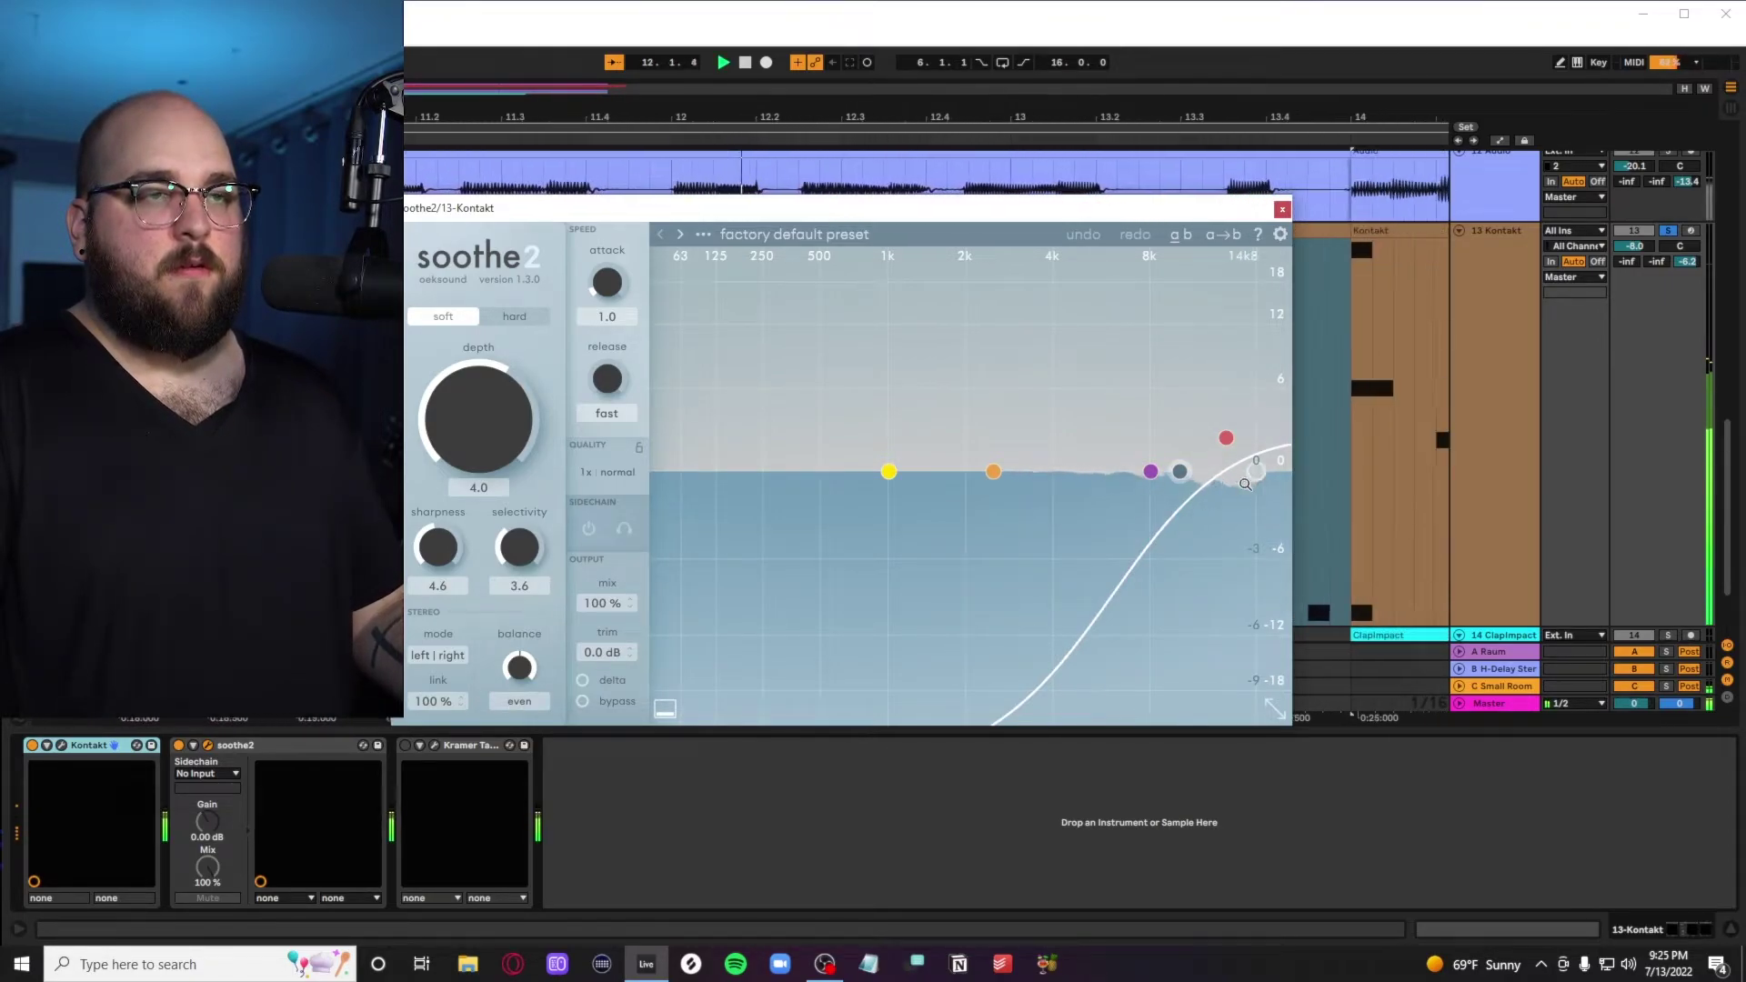
{"action": "left_click", "coordinate": [1282, 210]}
Compare the soloed 13 Kontakt drums with Kramer Tape switched on and off, leave it enabled and close its window
{"action": "left_click", "coordinate": [434, 745]}
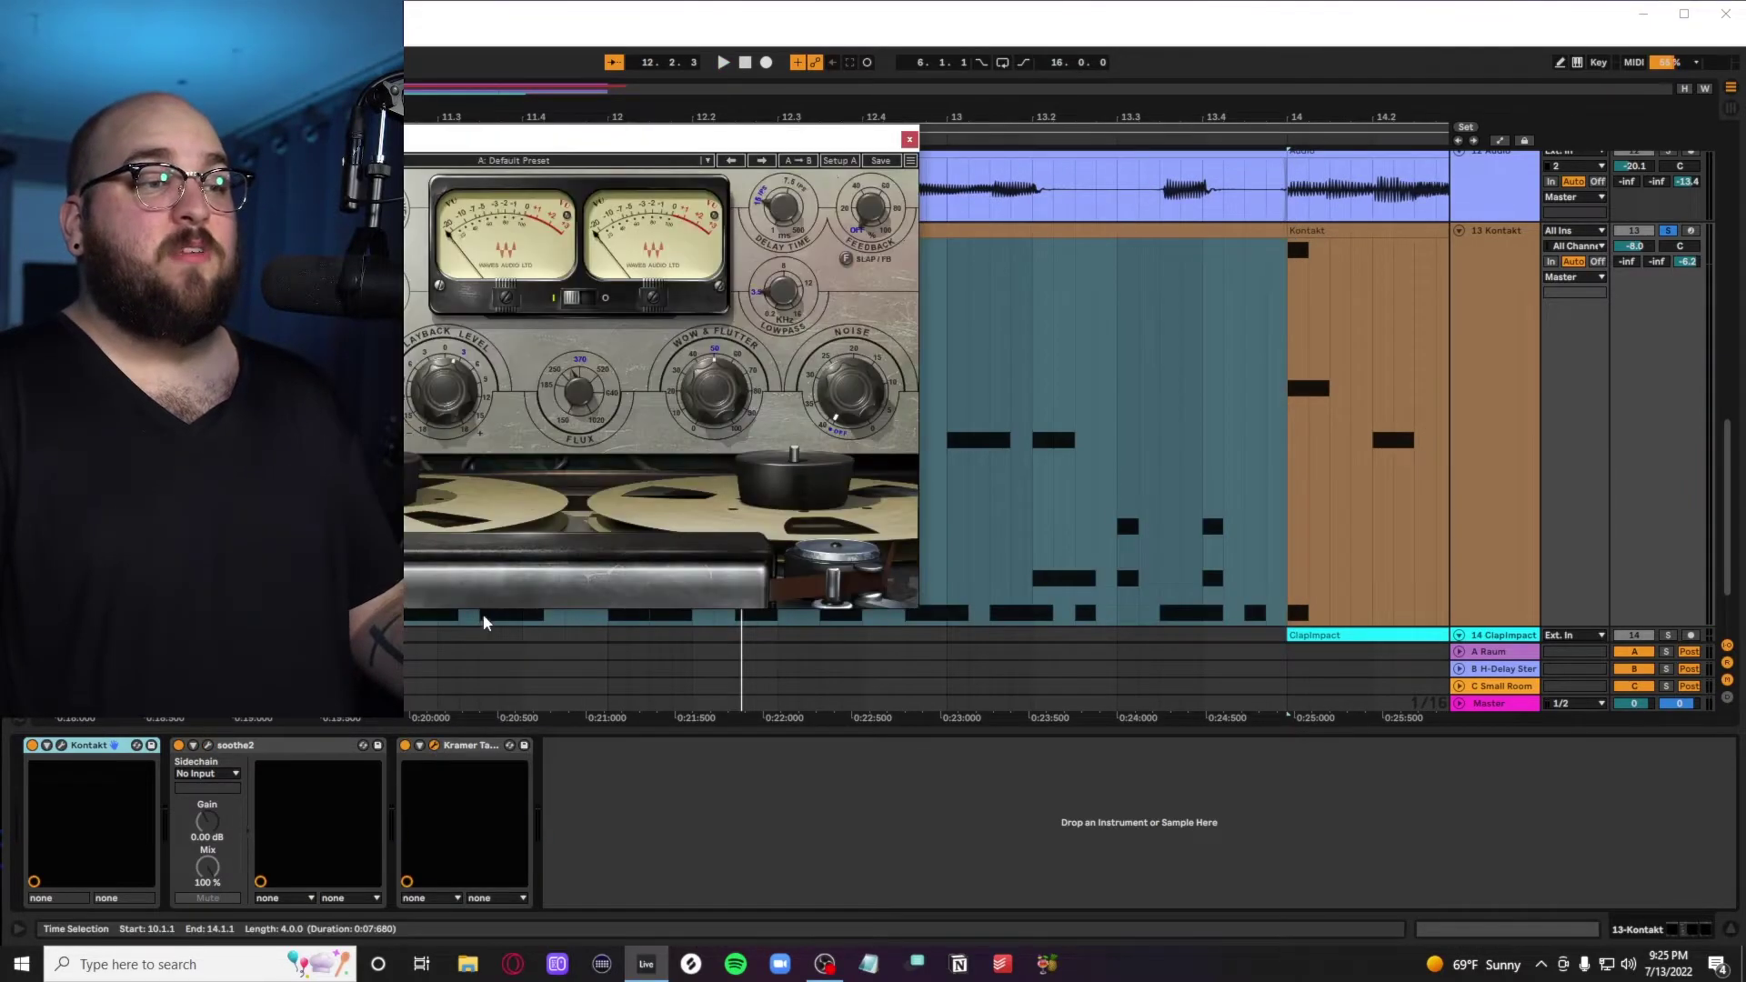
{"action": "left_click_drag", "start_coordinate": [493, 138], "coordinate": [943, 296]}
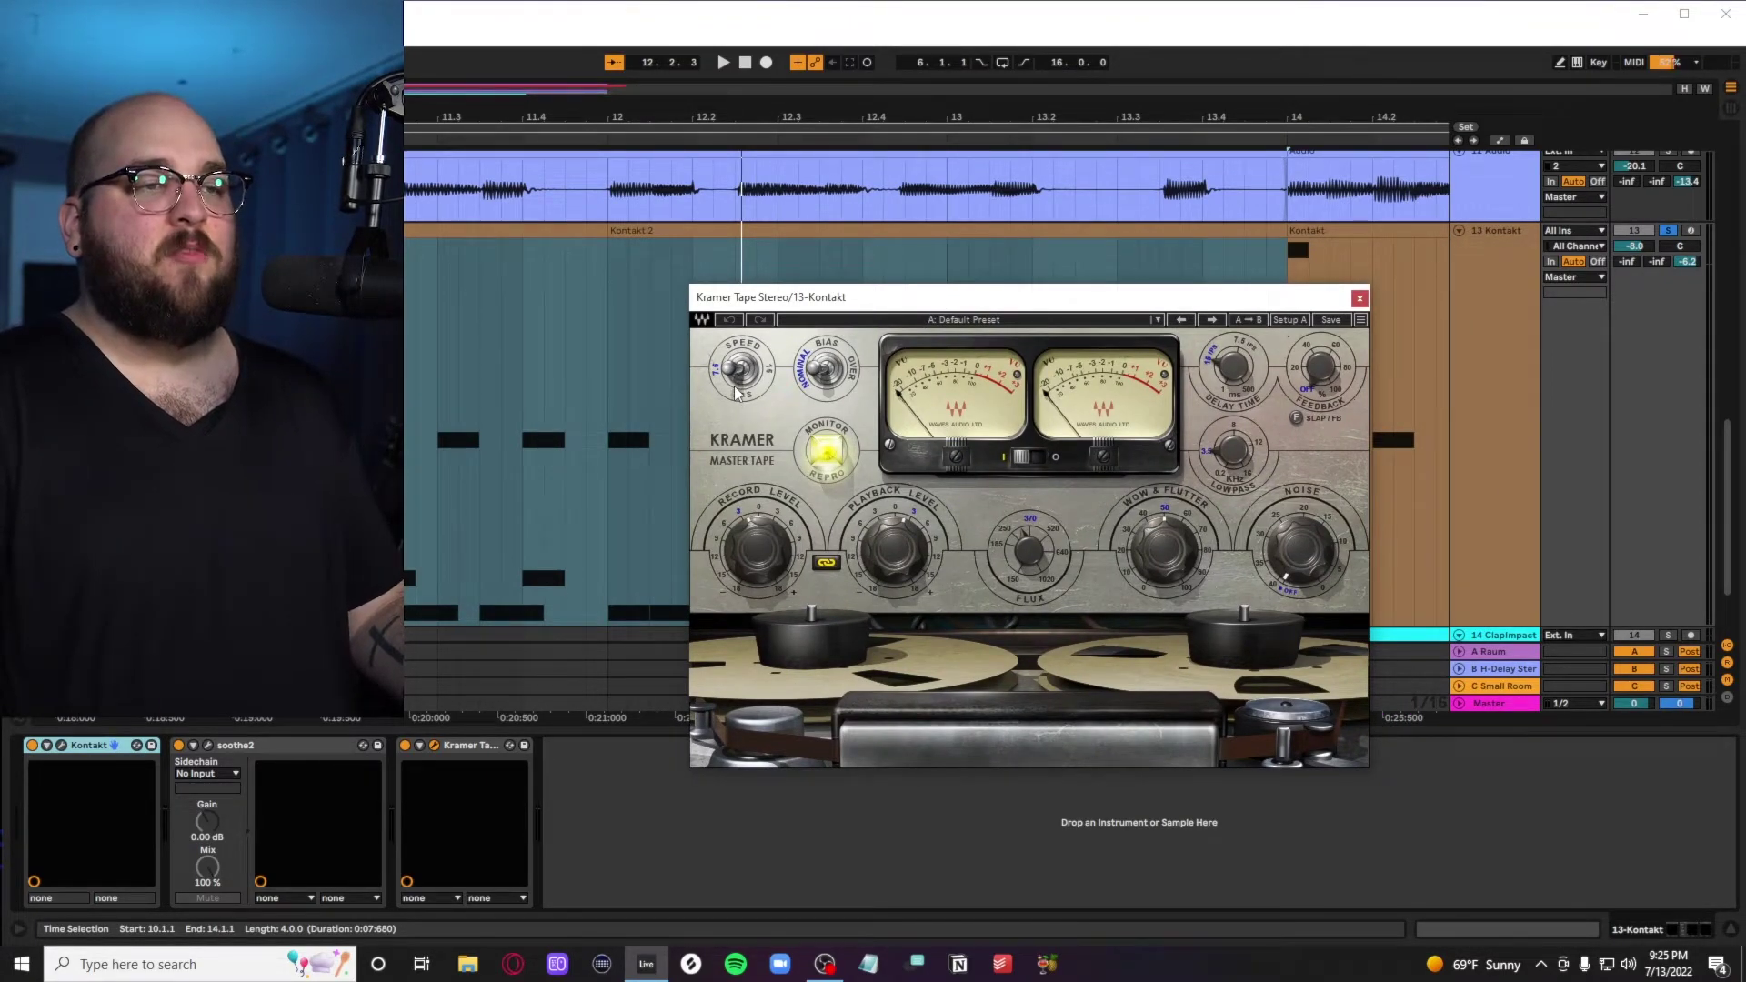
{"action": "key", "text": "space"}
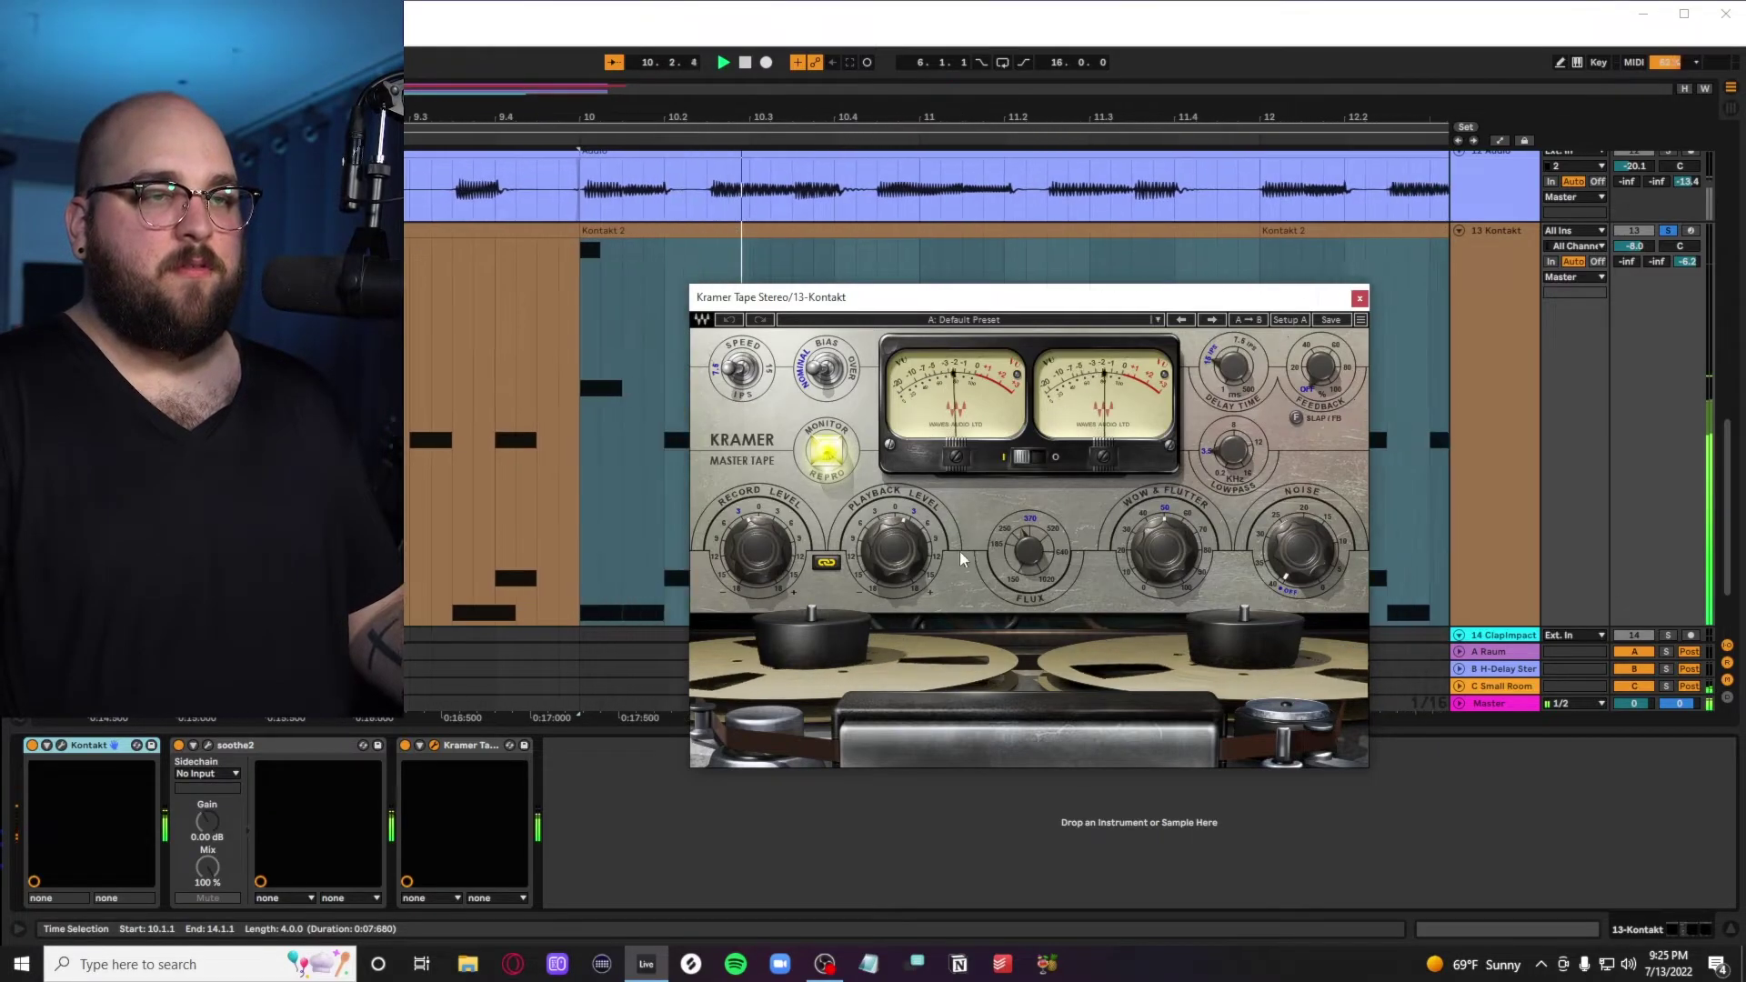
{"action": "left_click", "coordinate": [405, 746]}
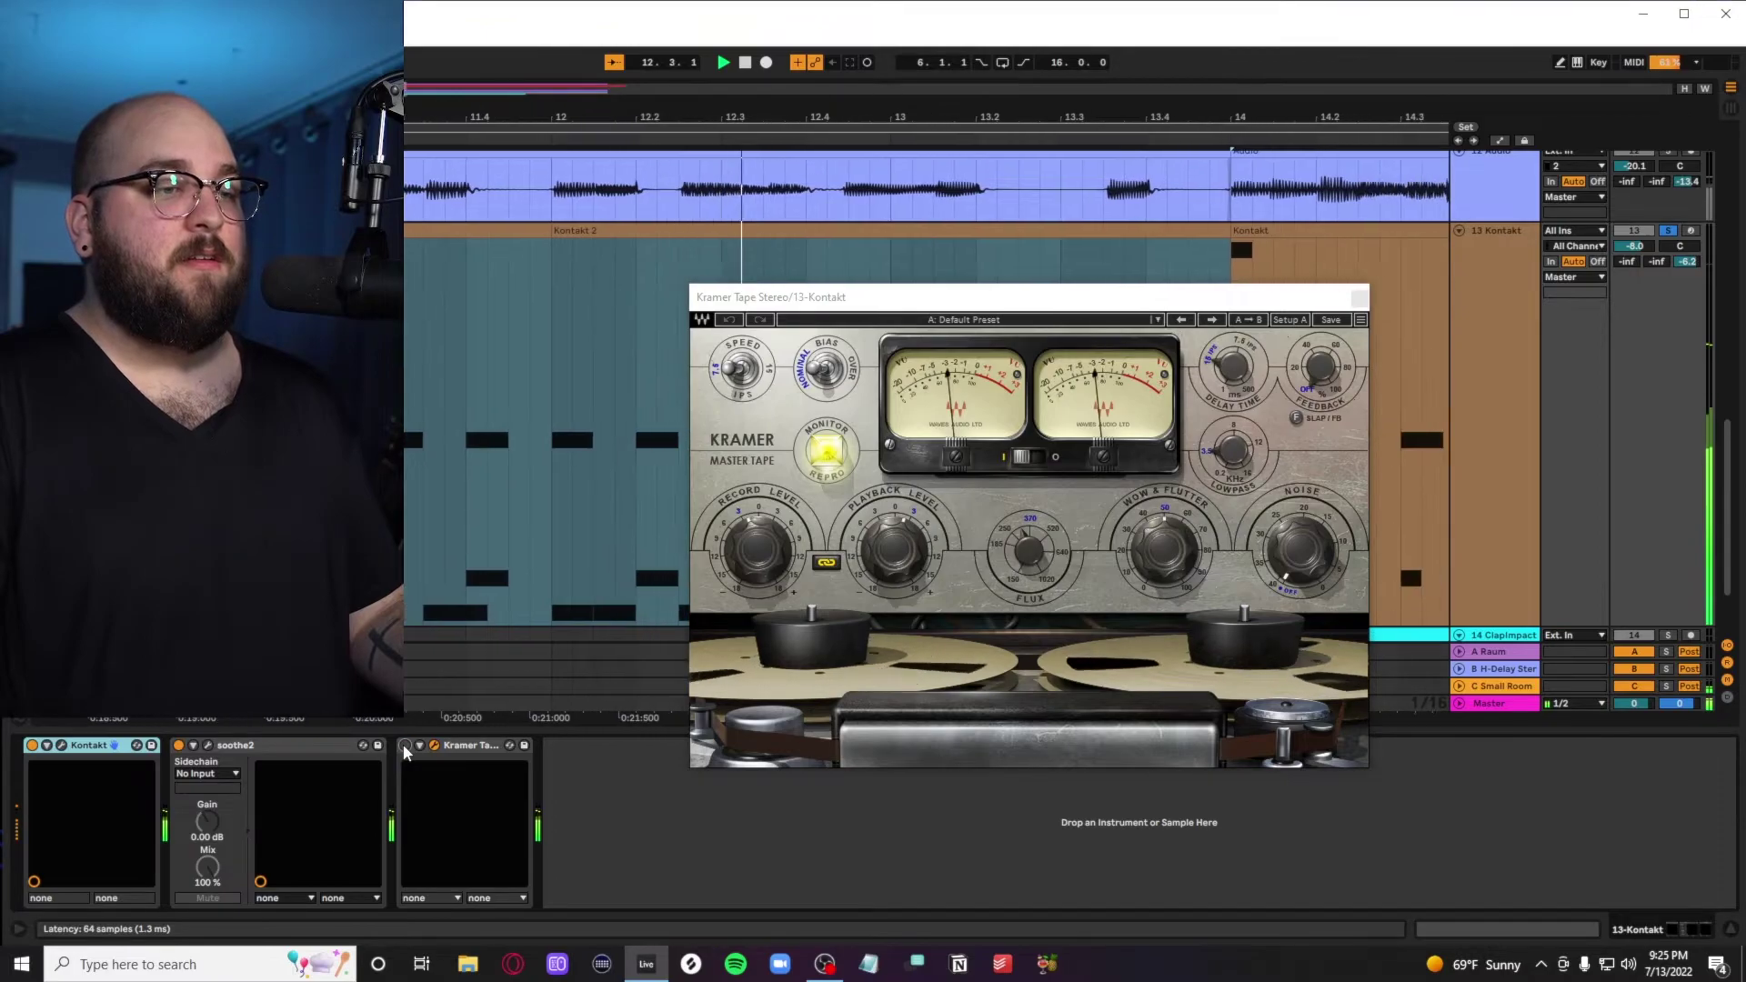
{"action": "left_click", "coordinate": [405, 746]}
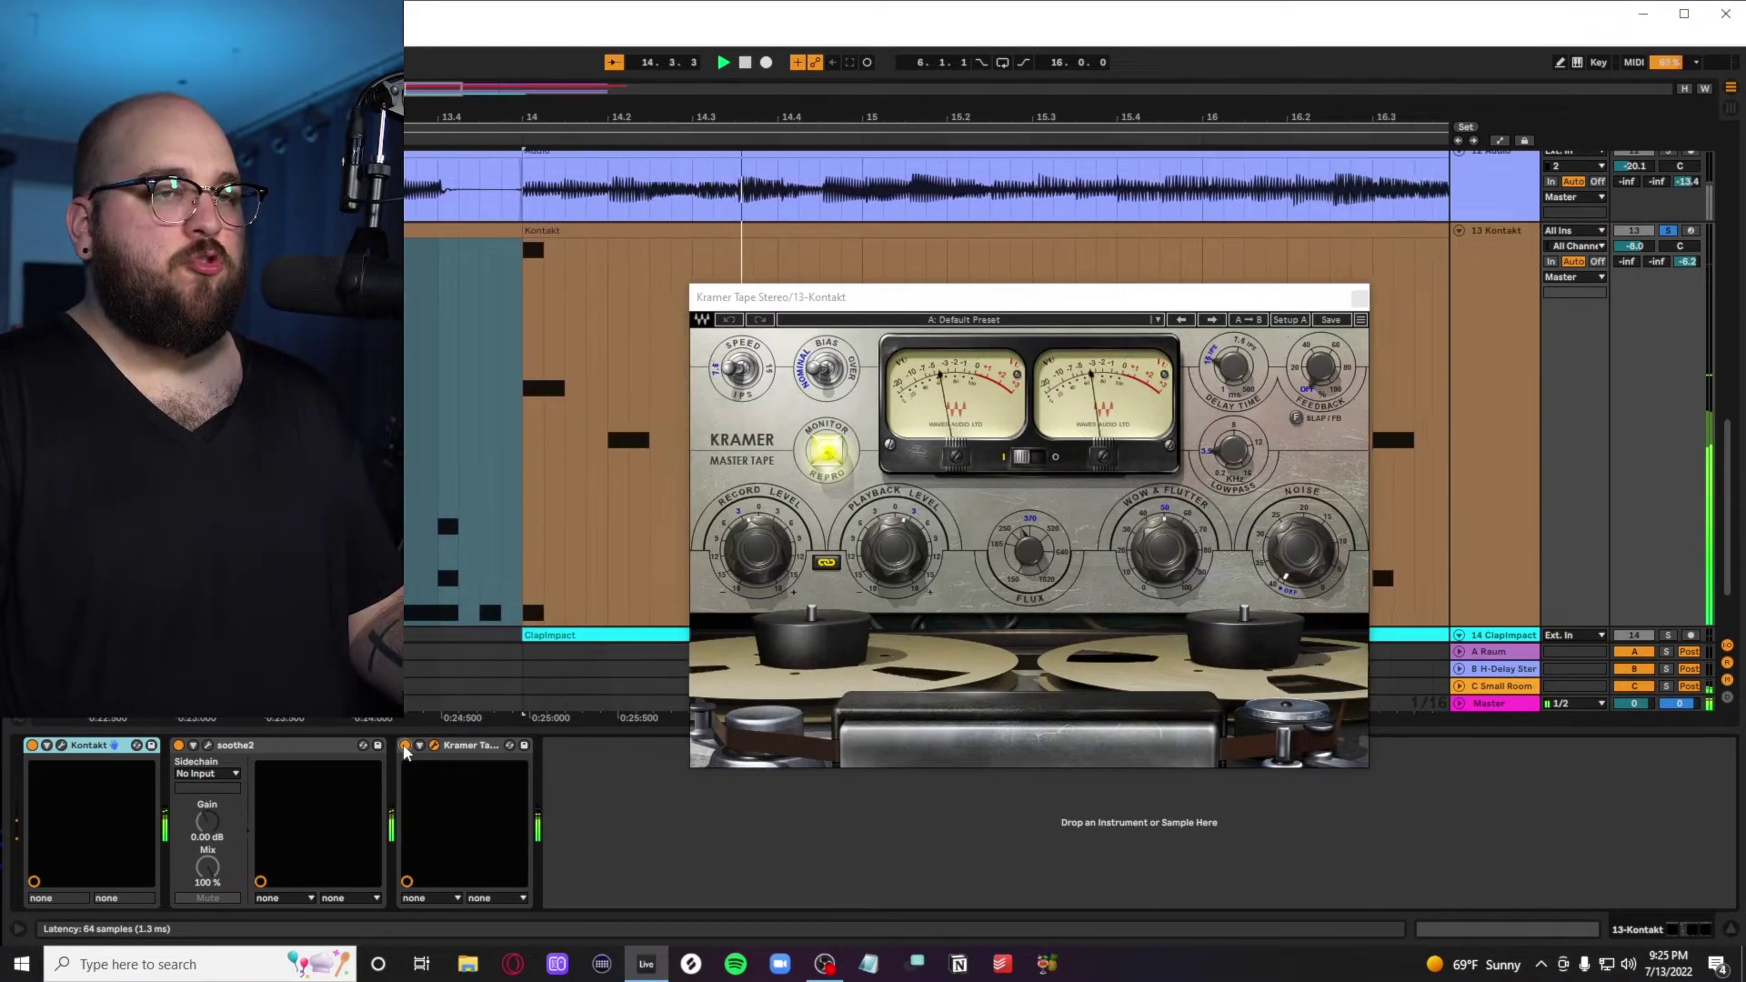
{"action": "left_click", "coordinate": [405, 746]}
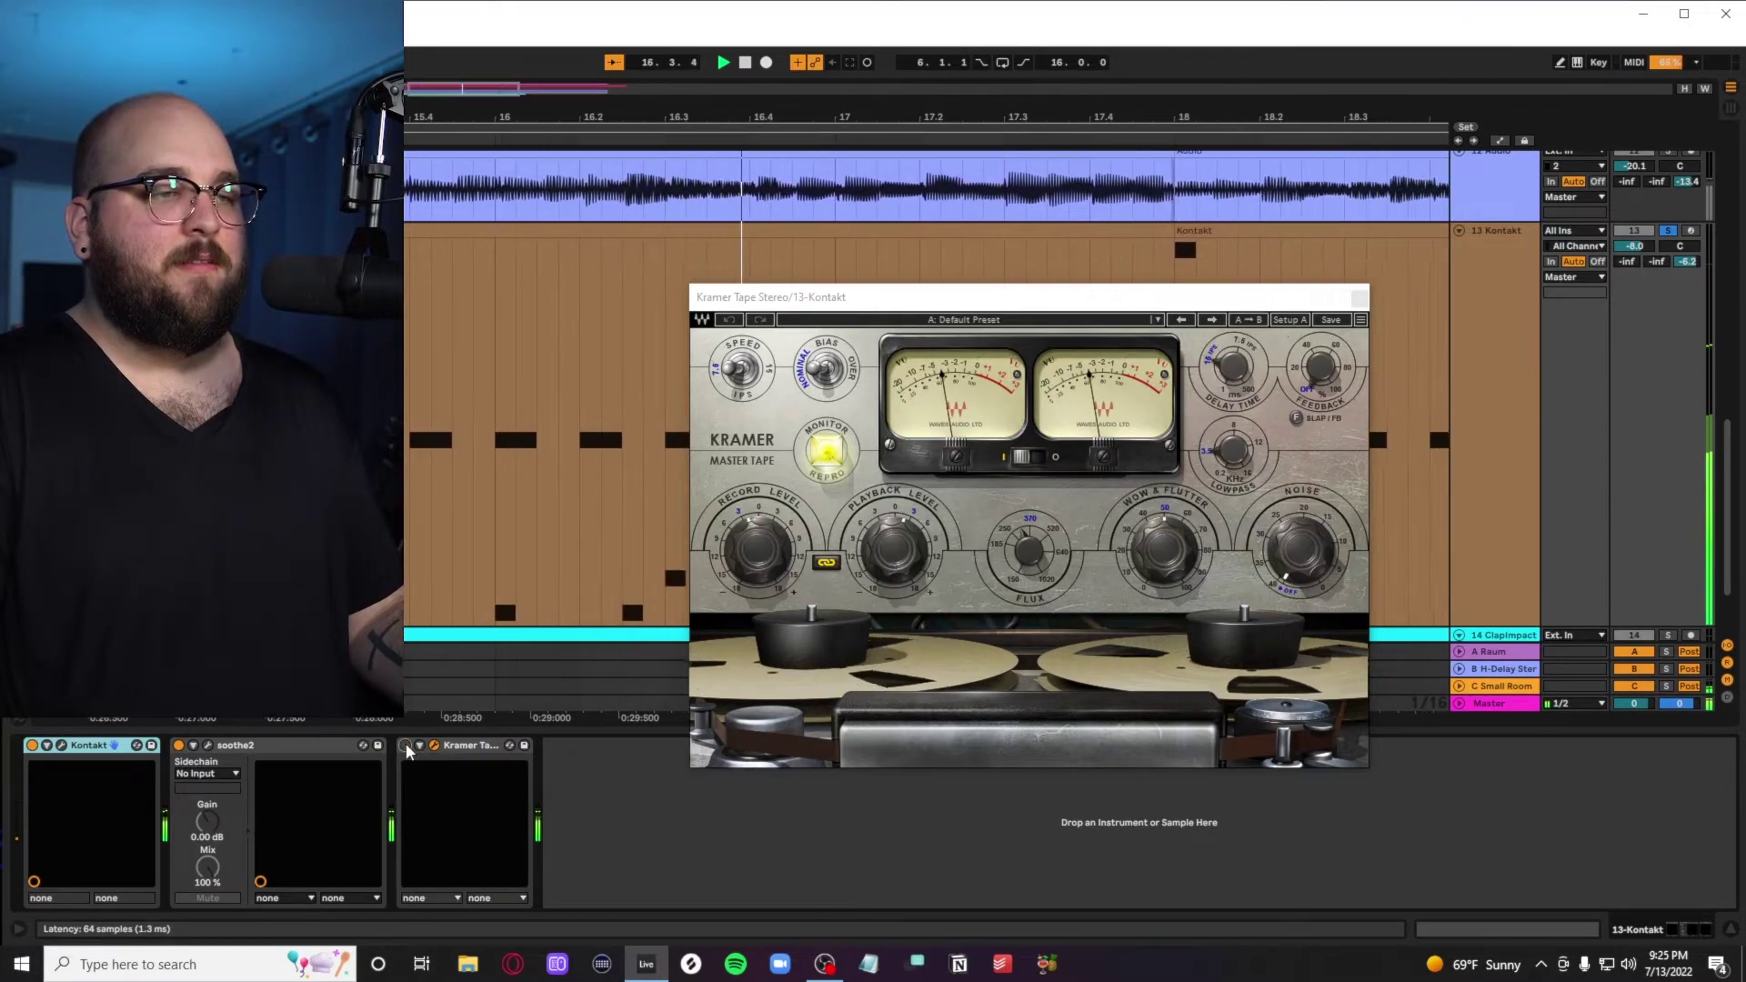
{"action": "left_click", "coordinate": [405, 746]}
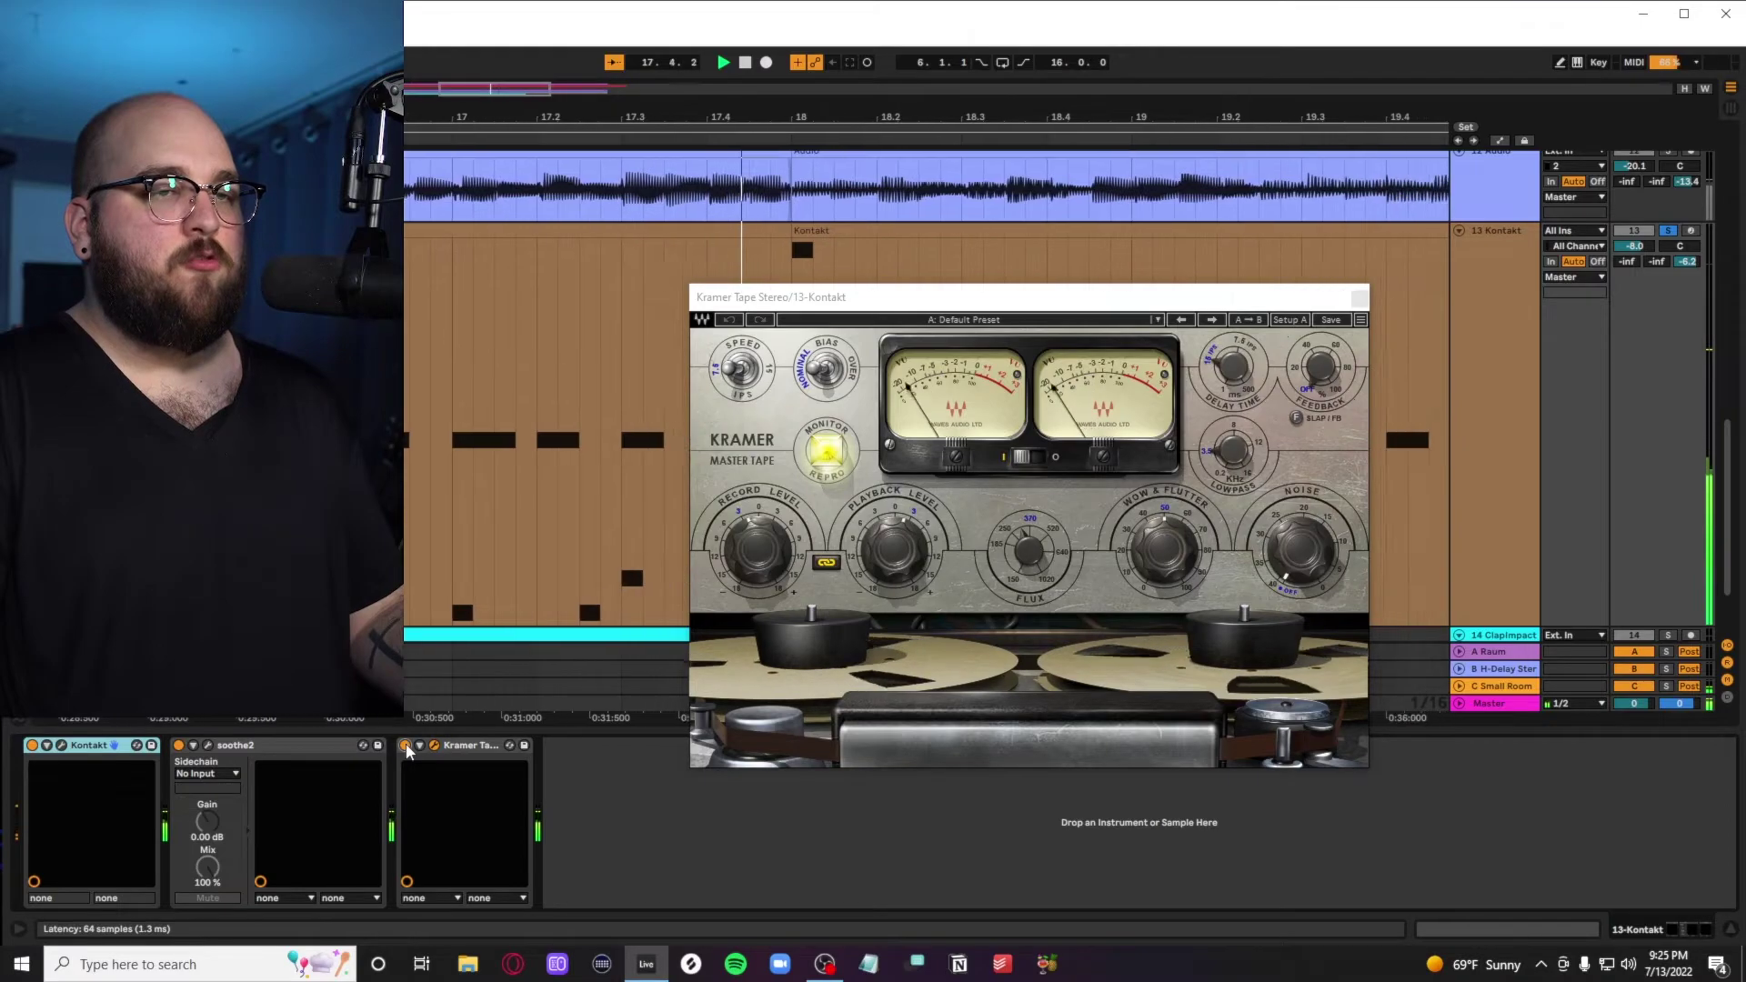
{"action": "left_click", "coordinate": [1355, 299]}
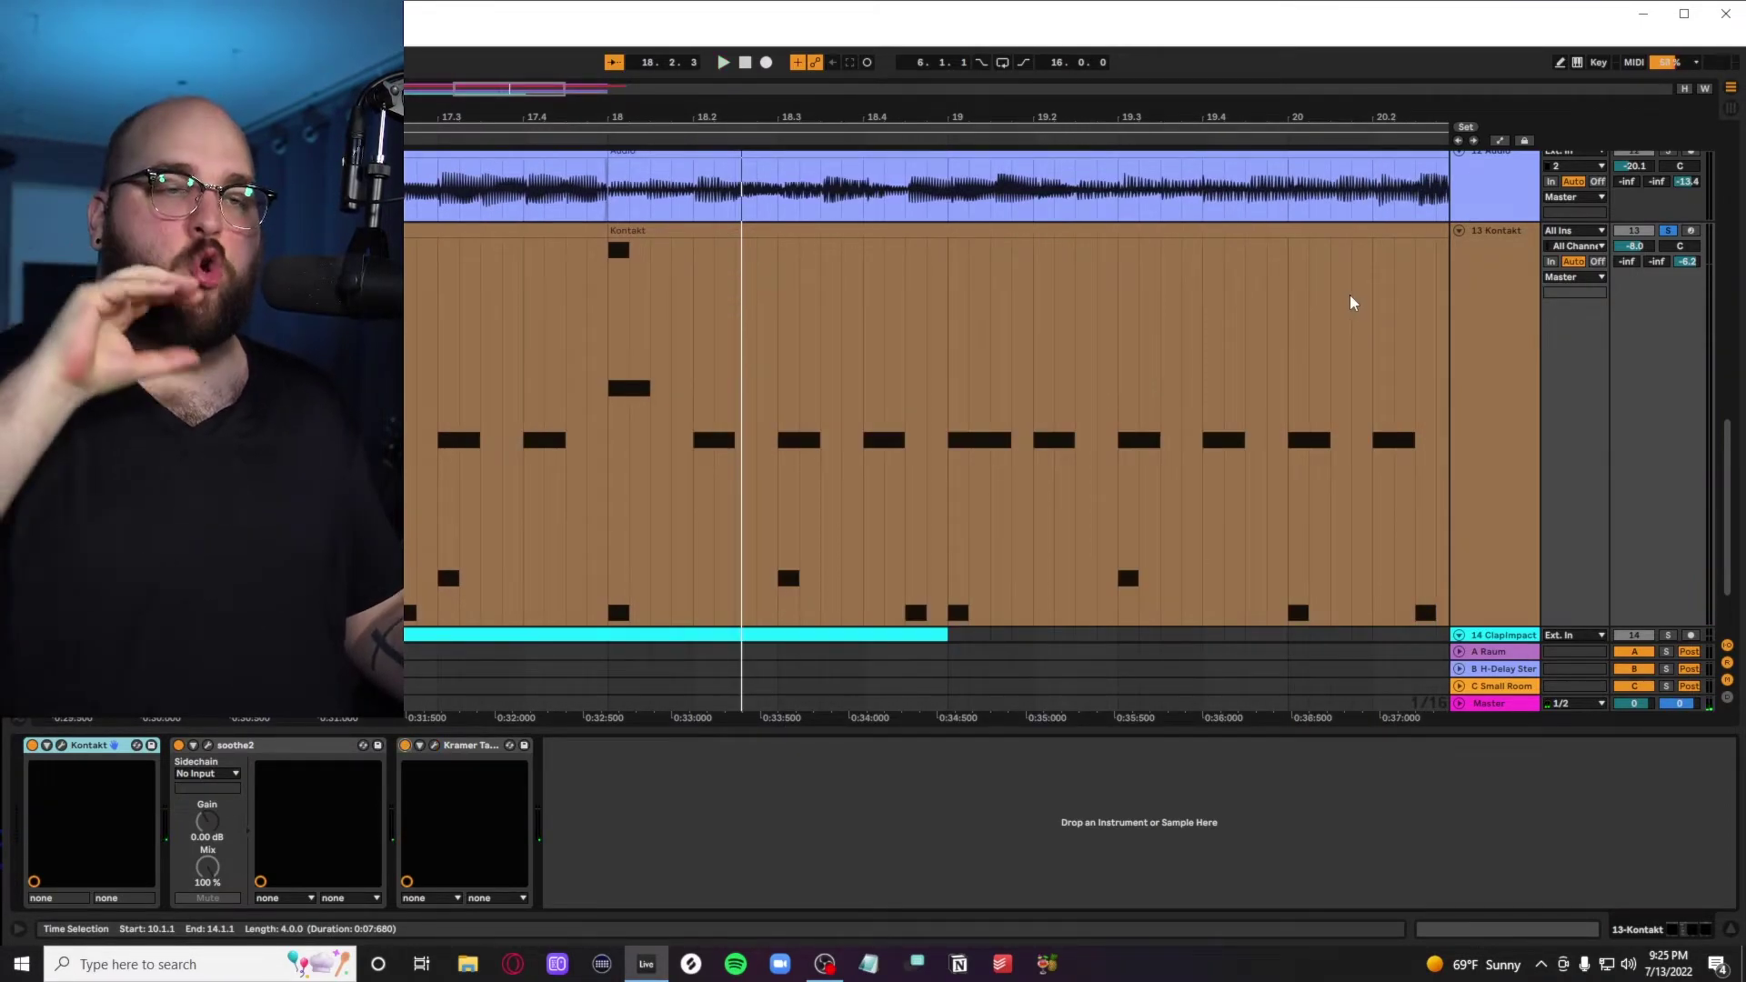
Bring up the Master track's effects chain and inspect its first Infinity EQ with the window moved clear, closing it when done
{"action": "key", "text": "x"}
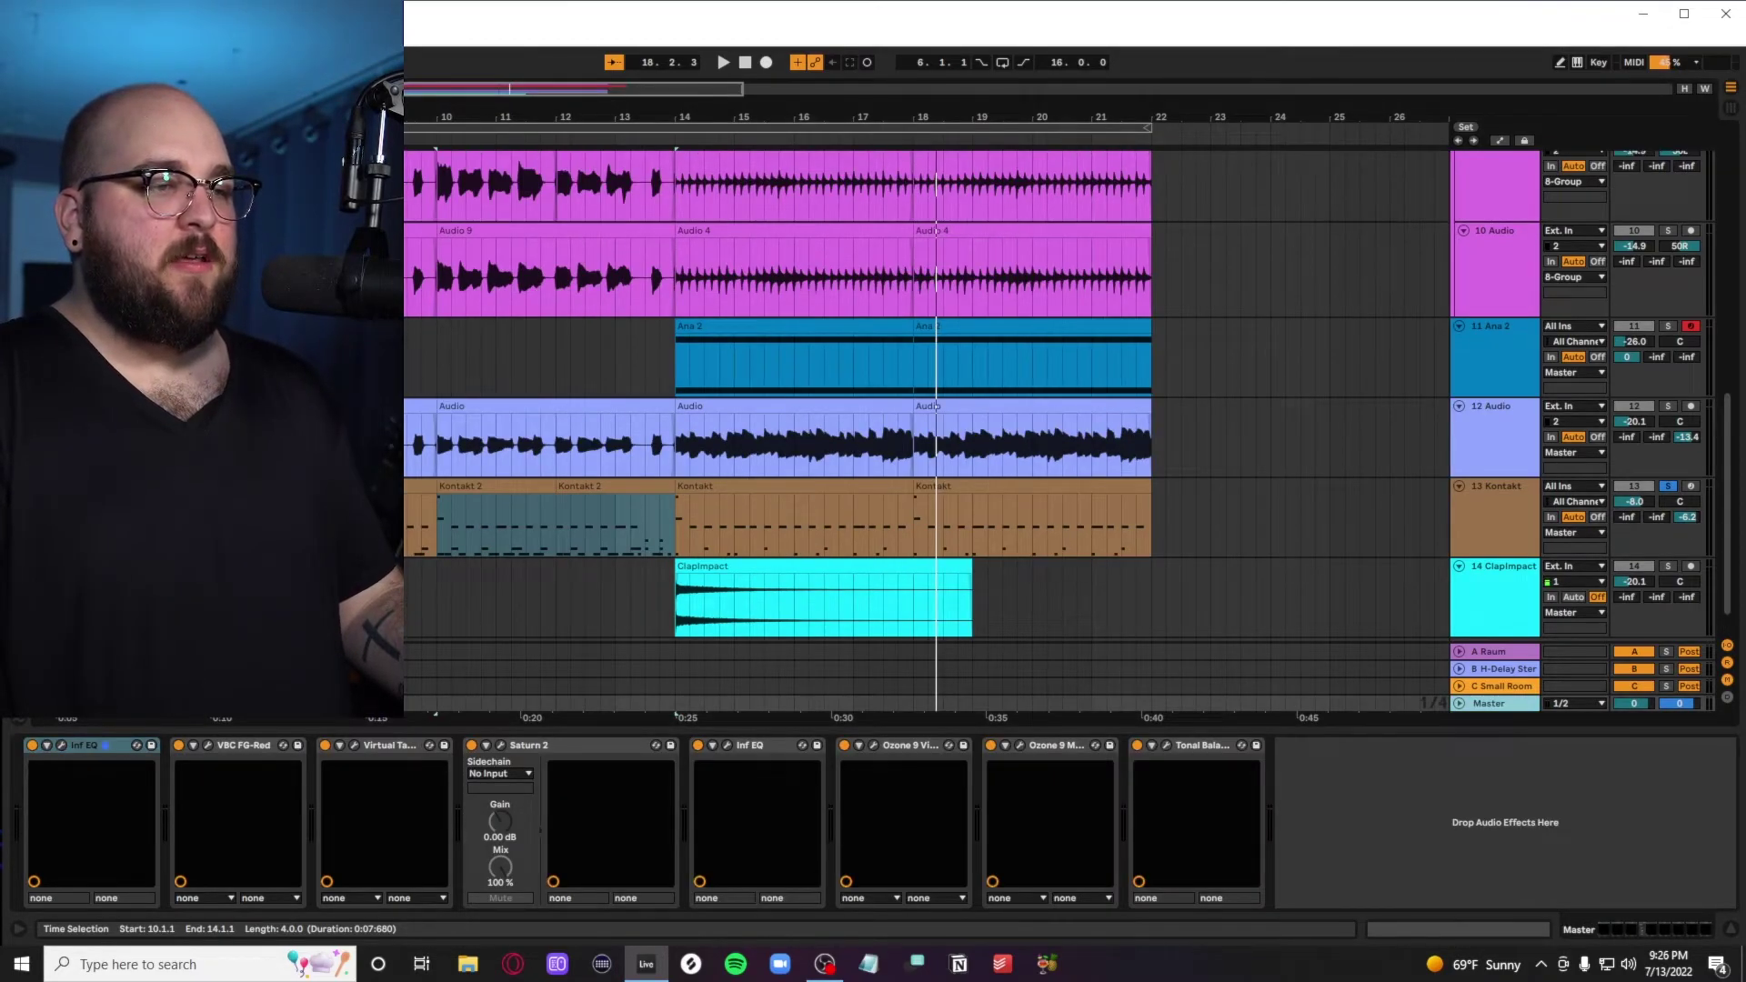
{"action": "left_click", "coordinate": [64, 742]}
{"action": "left_click_drag", "start_coordinate": [782, 104], "coordinate": [1006, 139]}
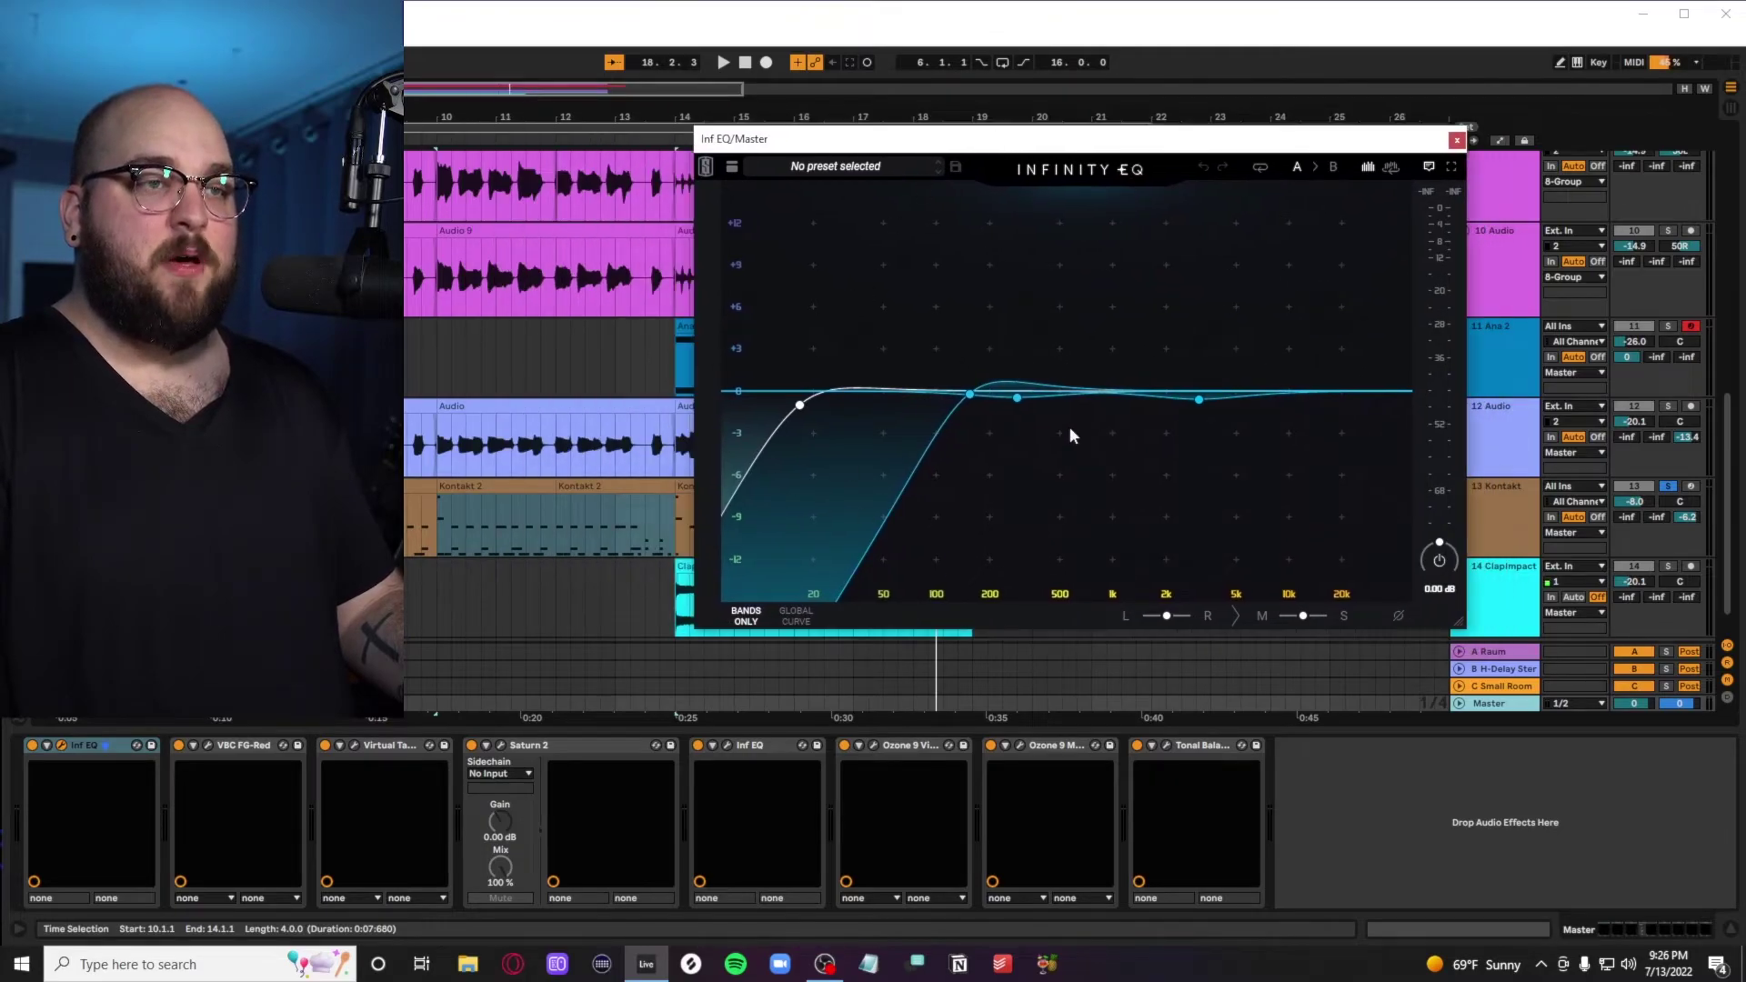
{"action": "left_click", "coordinate": [1456, 138]}
Inspect the VBC FG-Red compressor's settings on the Master track with its window moved into view, and close it
{"action": "left_click", "coordinate": [208, 746]}
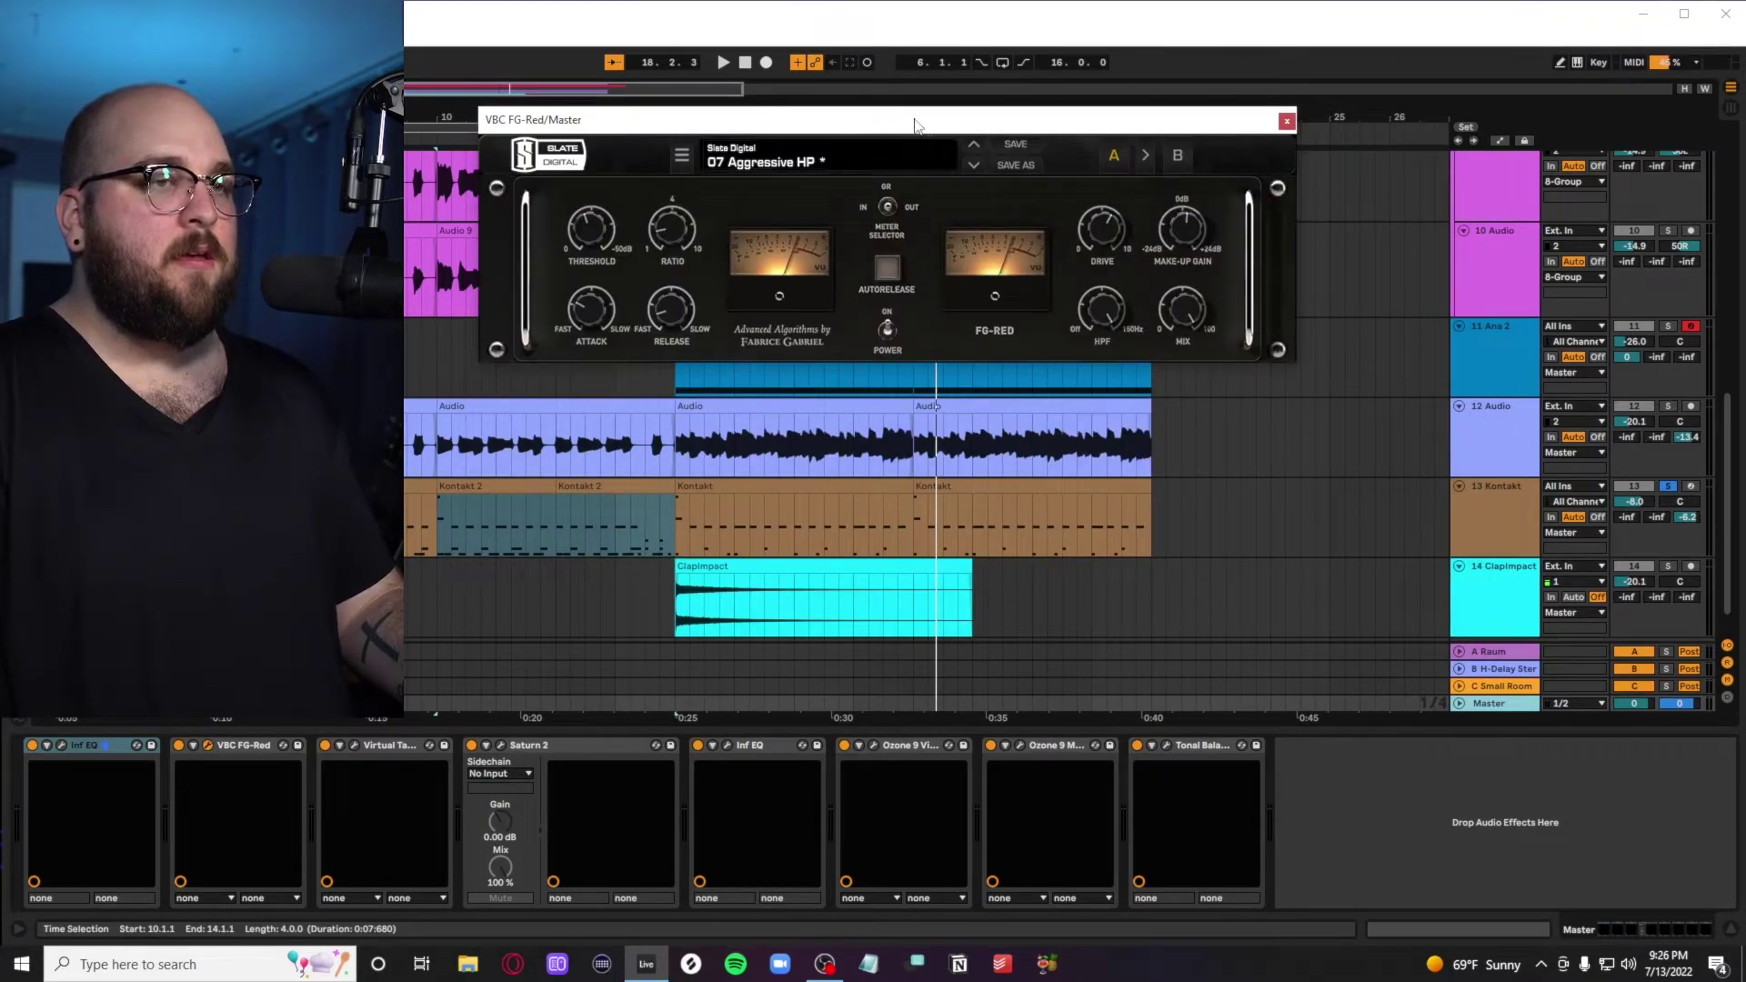
{"action": "left_click_drag", "start_coordinate": [892, 117], "coordinate": [1055, 334]}
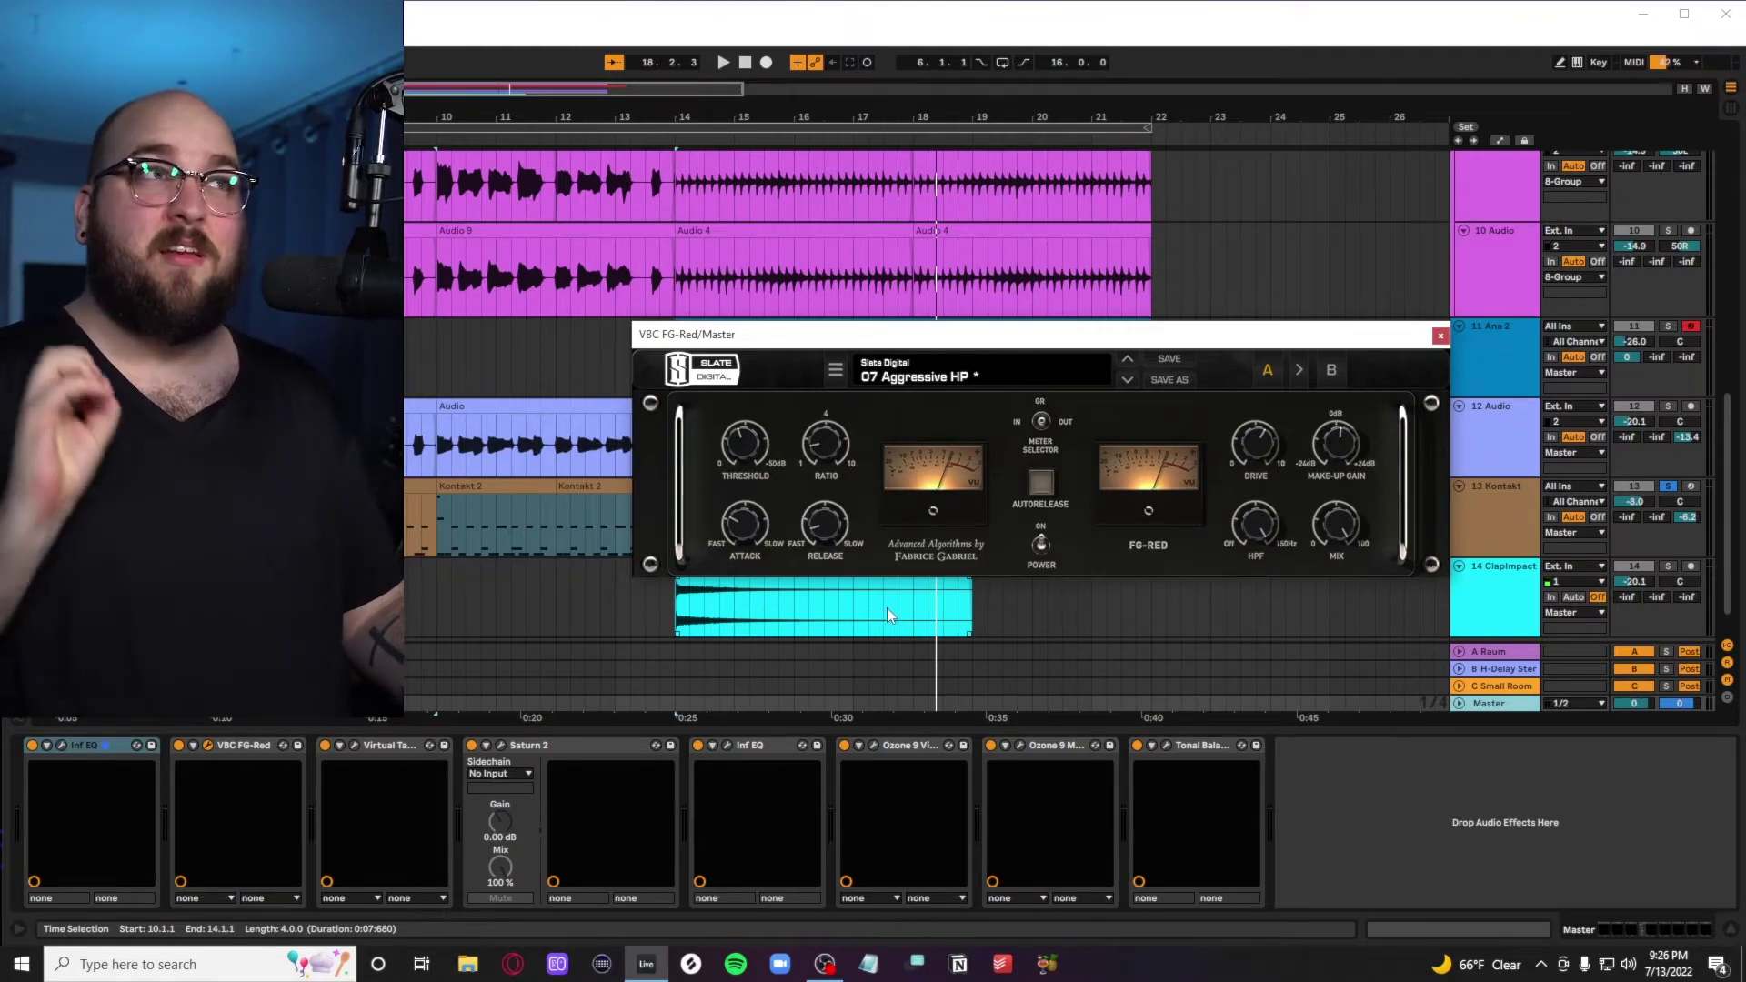
{"action": "left_click", "coordinate": [208, 746]}
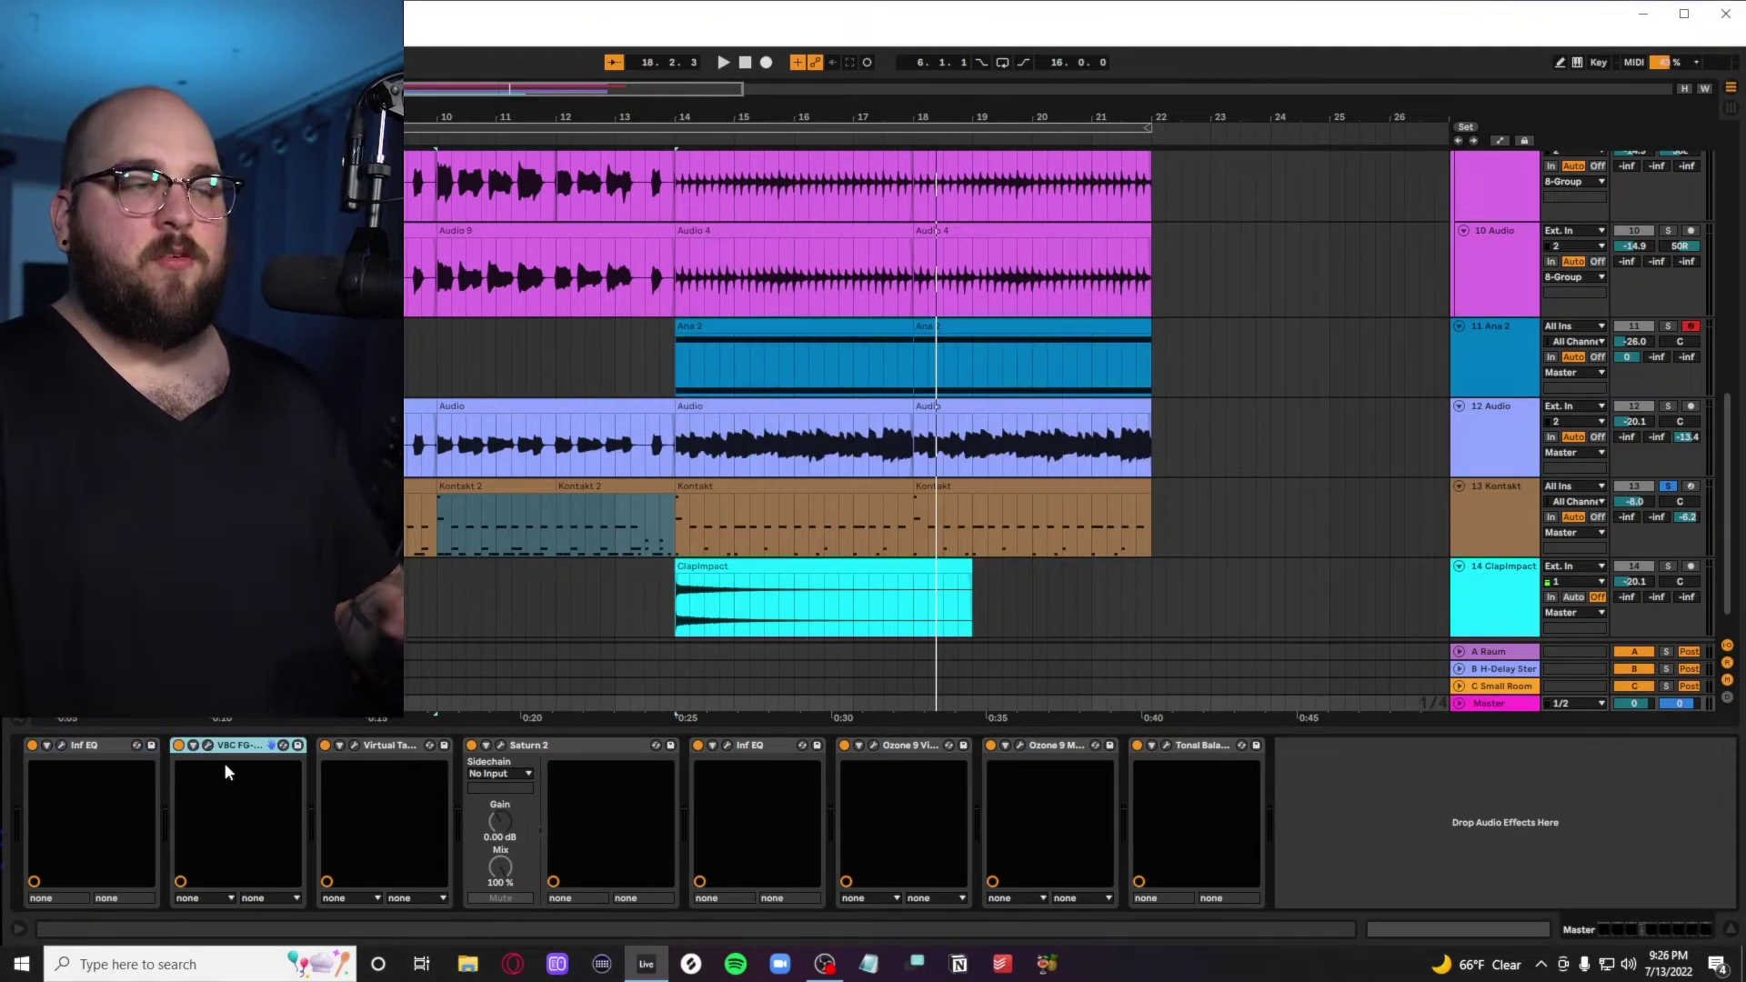
Audition Virtual Tape Machines on the Master track by switching between bypass and process, leave it processing and close it
{"action": "left_click", "coordinate": [354, 746]}
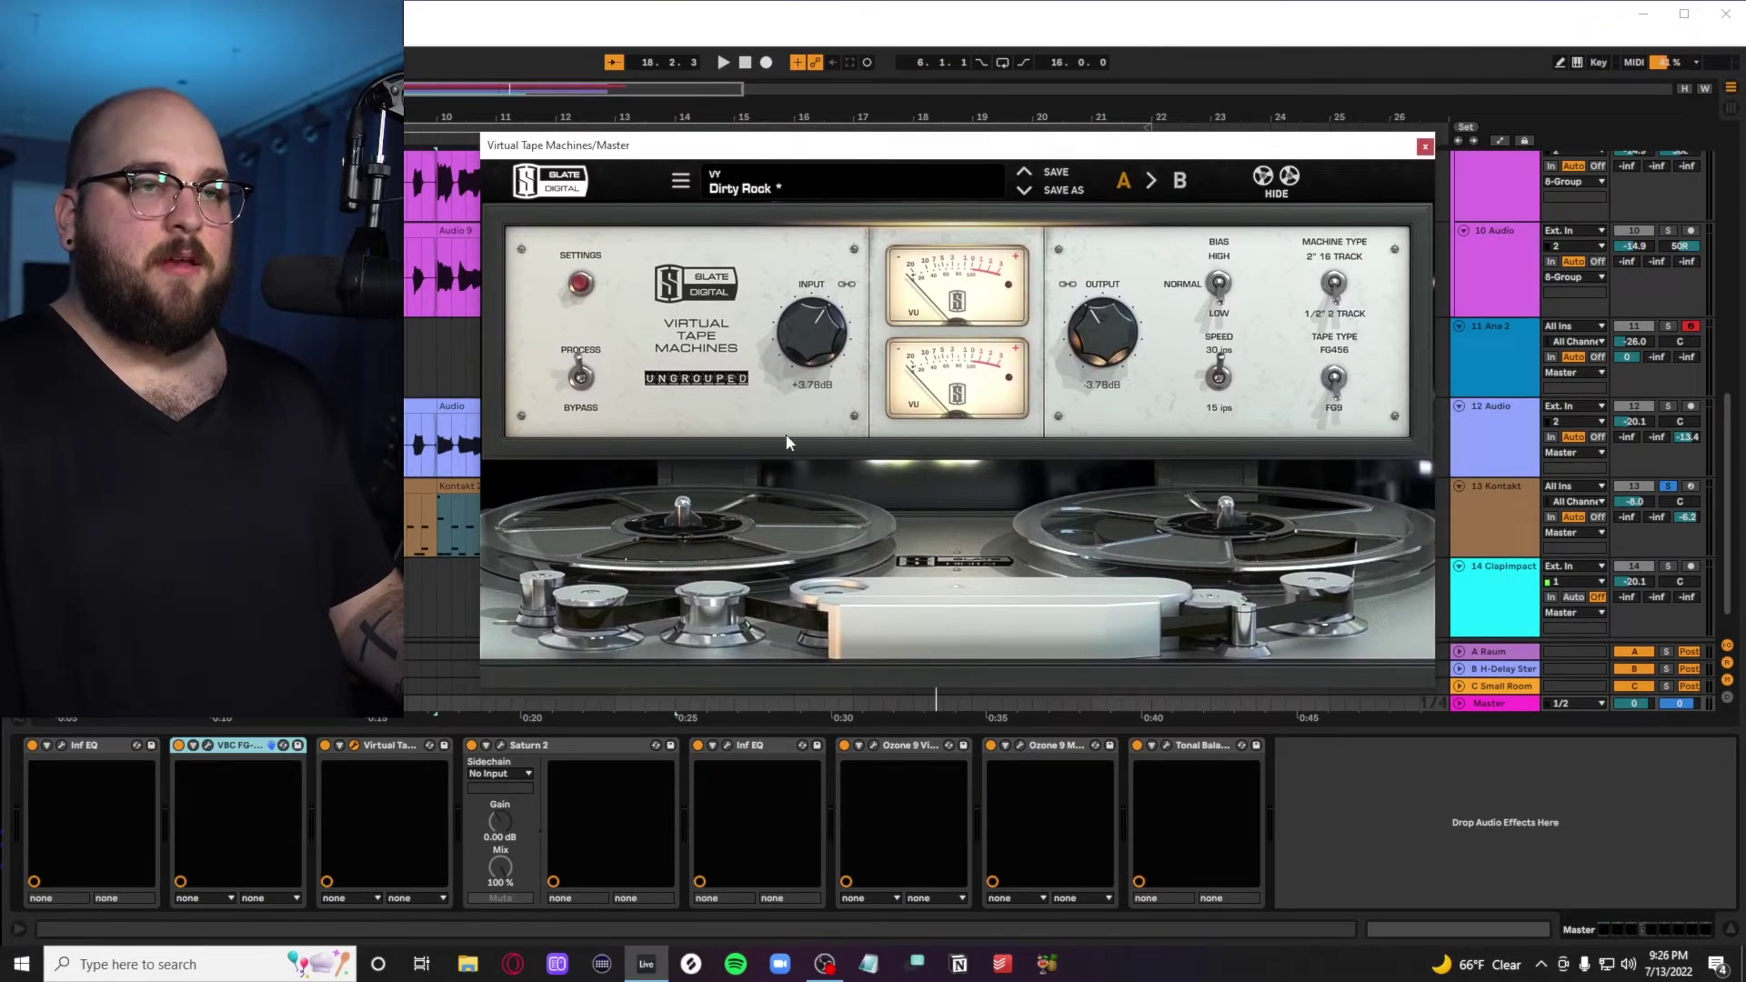
{"action": "key", "text": "space"}
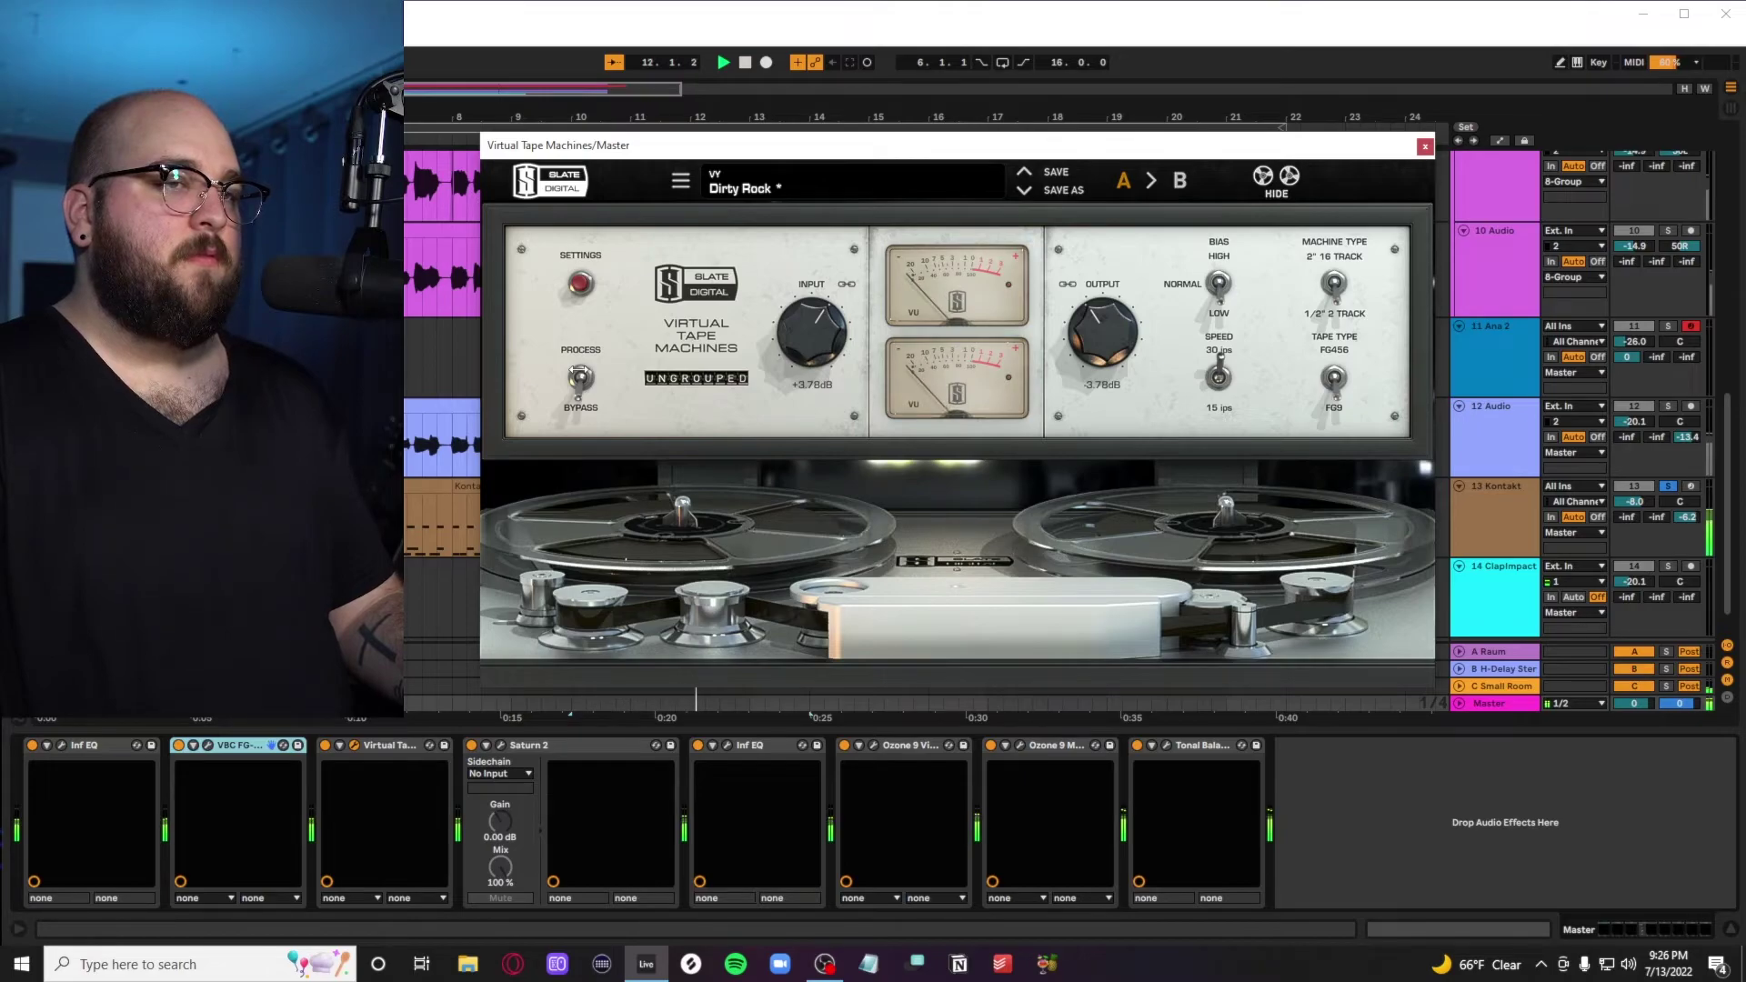
{"action": "left_click", "coordinate": [579, 376]}
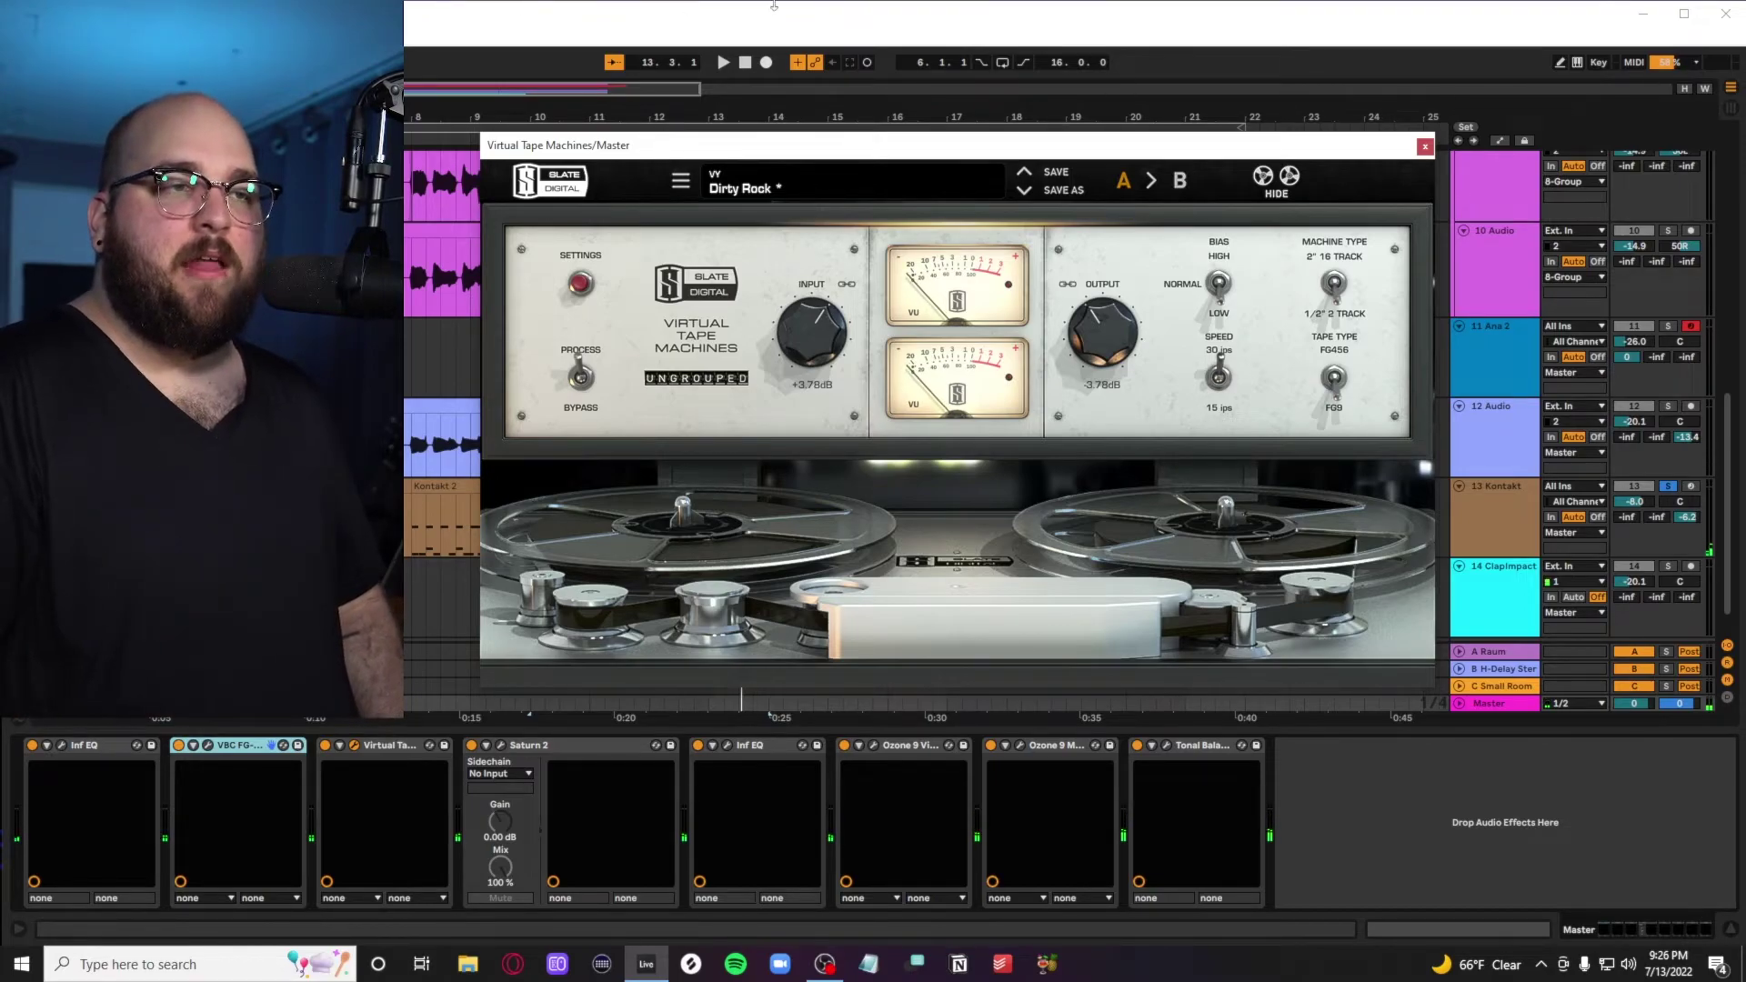
{"action": "left_click", "coordinate": [1423, 147]}
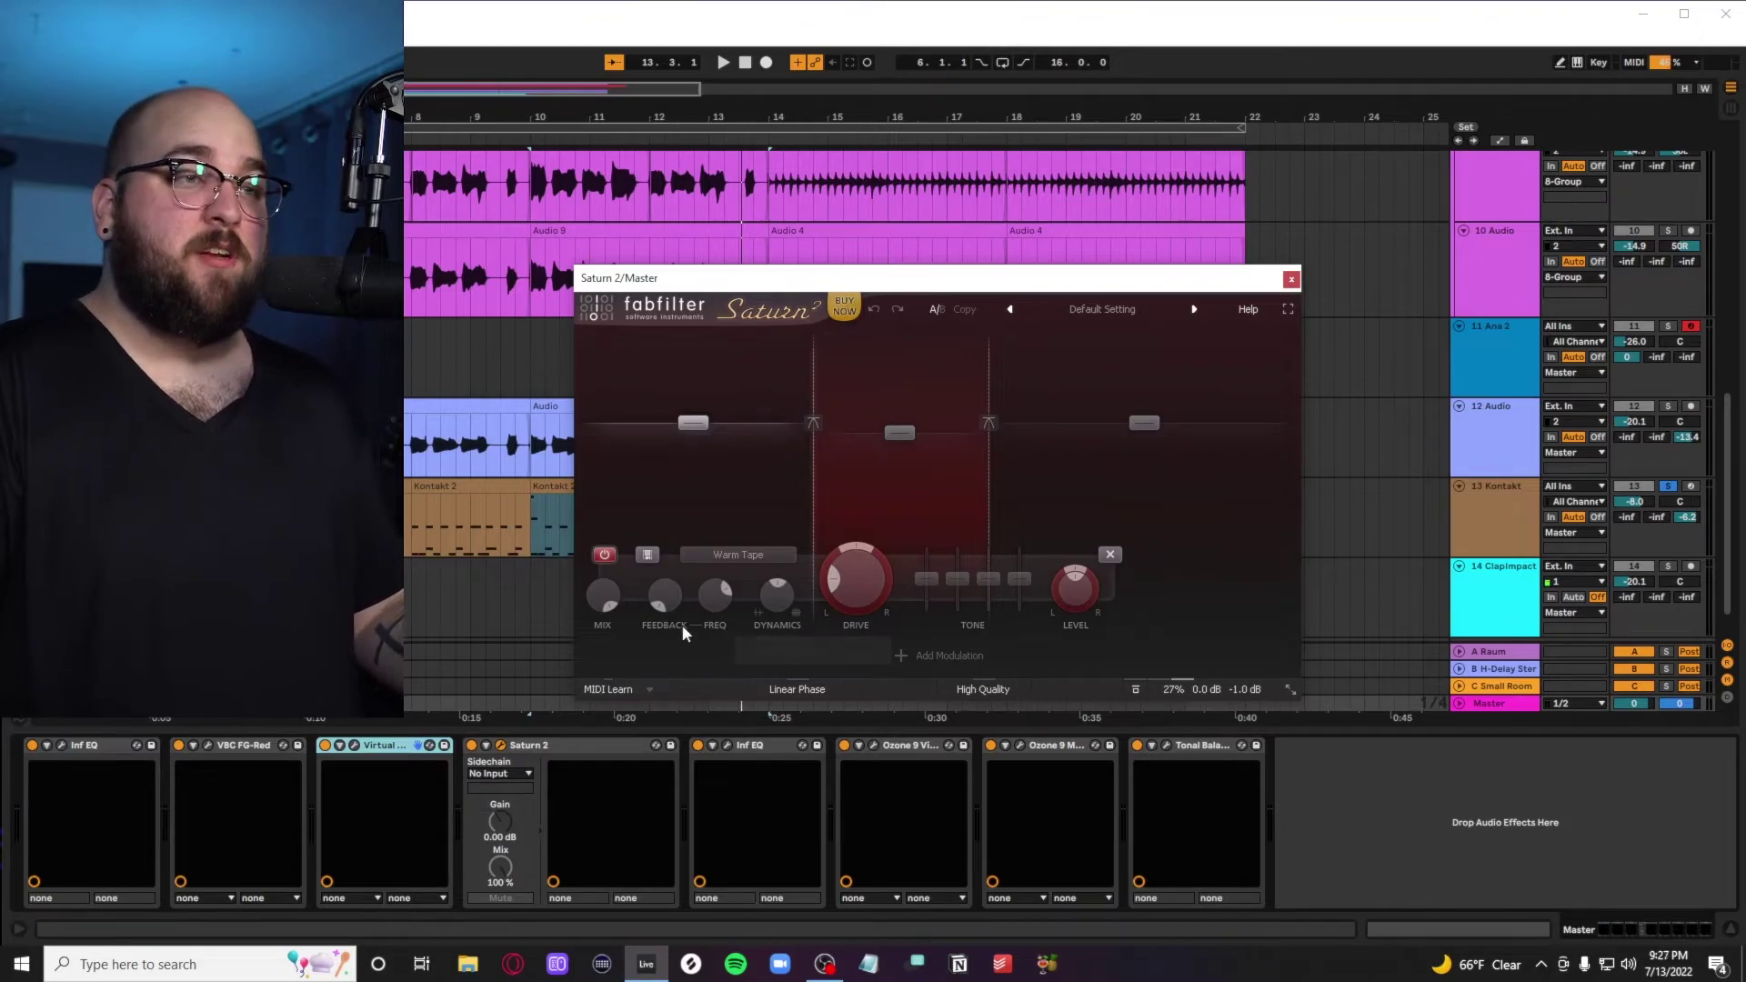
Review the settings of Saturn 2, the second Infinity EQ and the Ozone 9 Vintage Limiter on the Master track, closing each window
{"action": "left_click", "coordinate": [1291, 279]}
{"action": "mouse_move", "coordinate": [902, 361]}
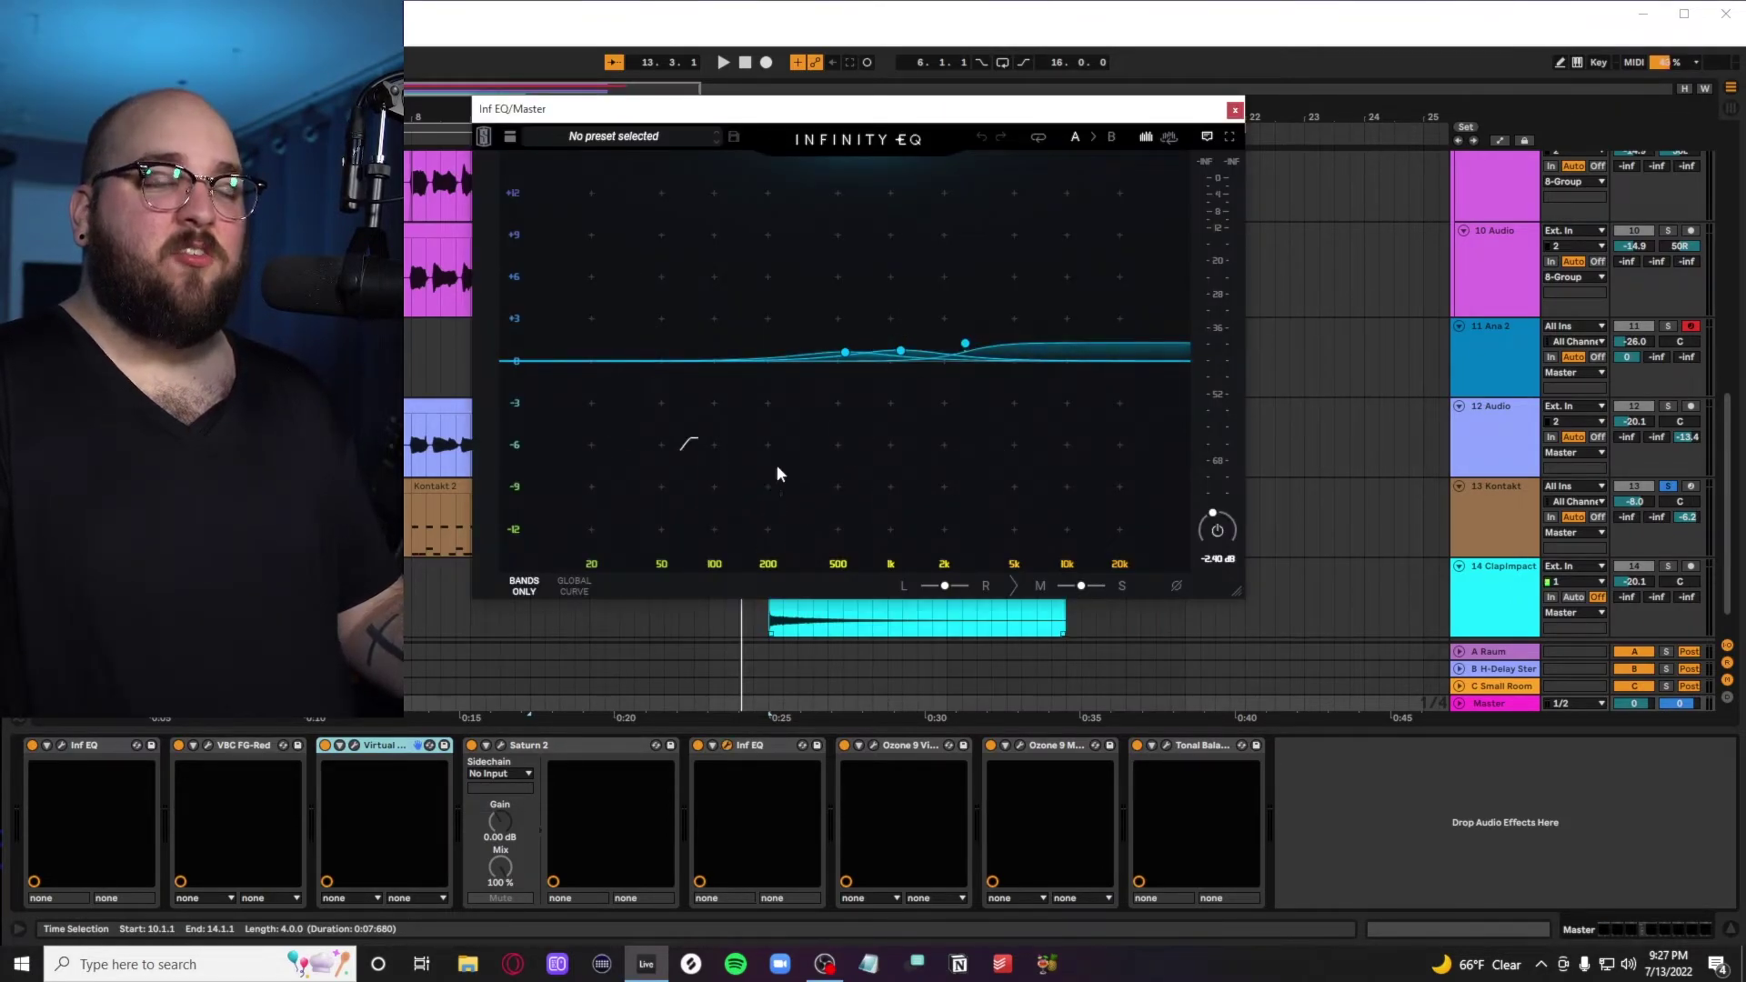
{"action": "left_click", "coordinate": [1234, 110]}
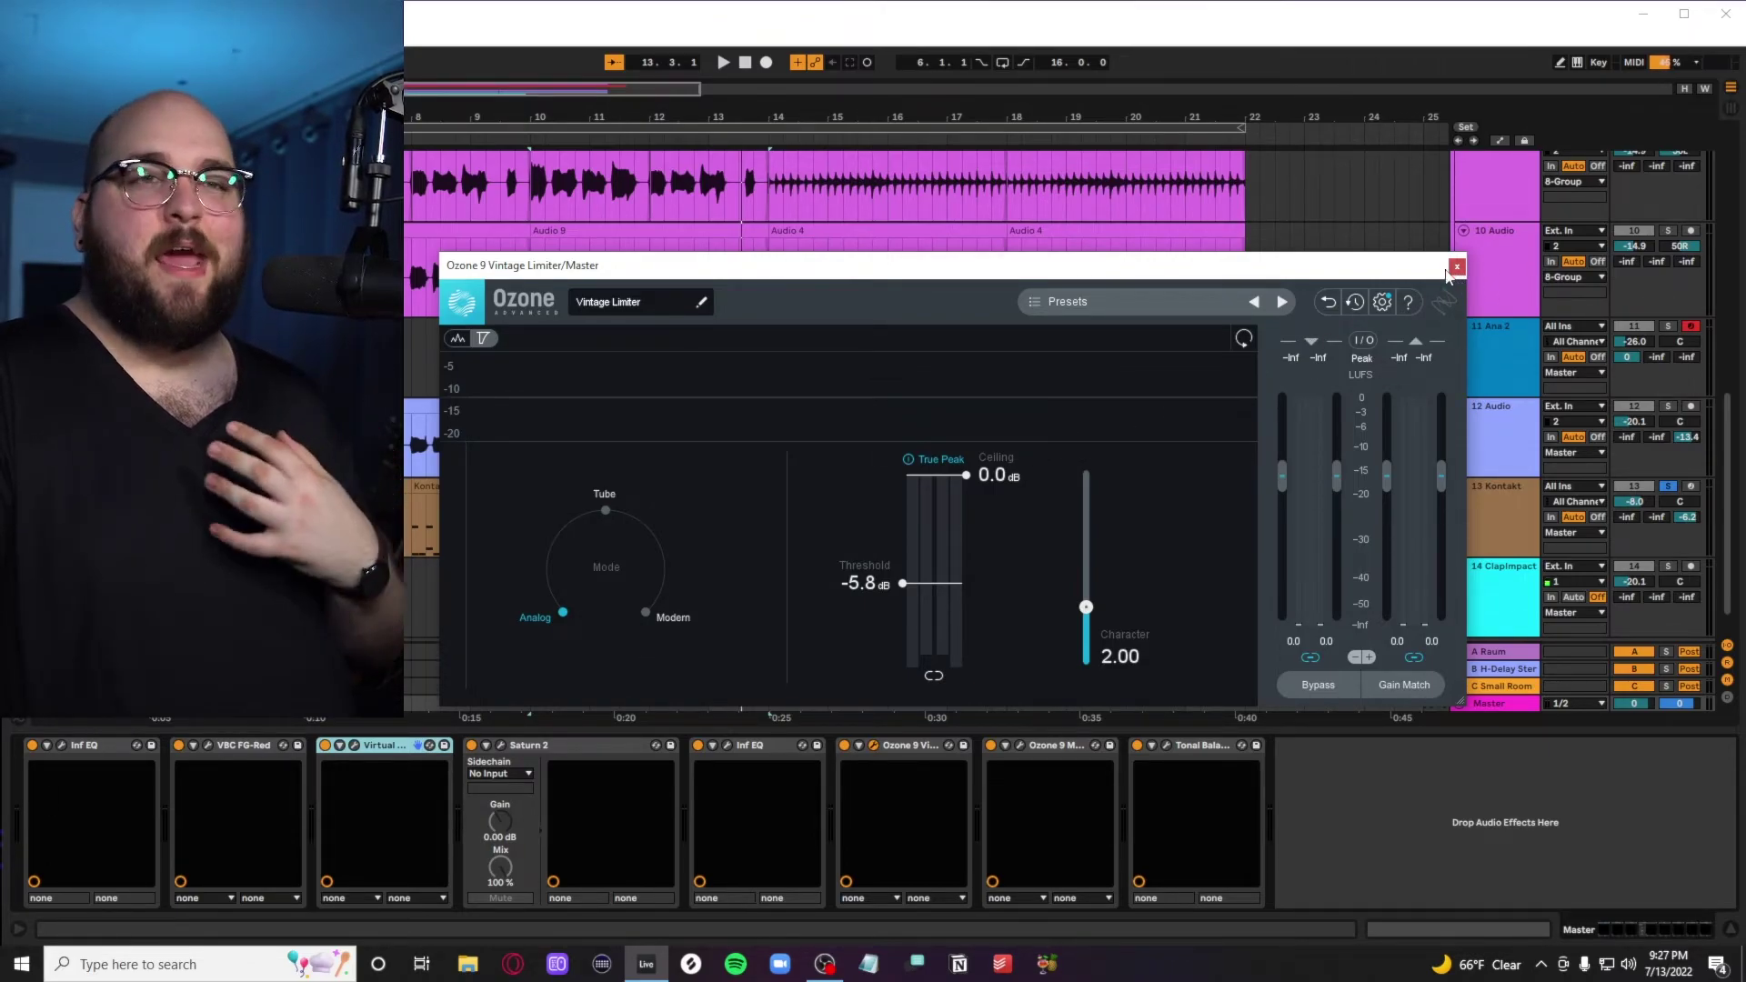
{"action": "left_click", "coordinate": [1454, 268]}
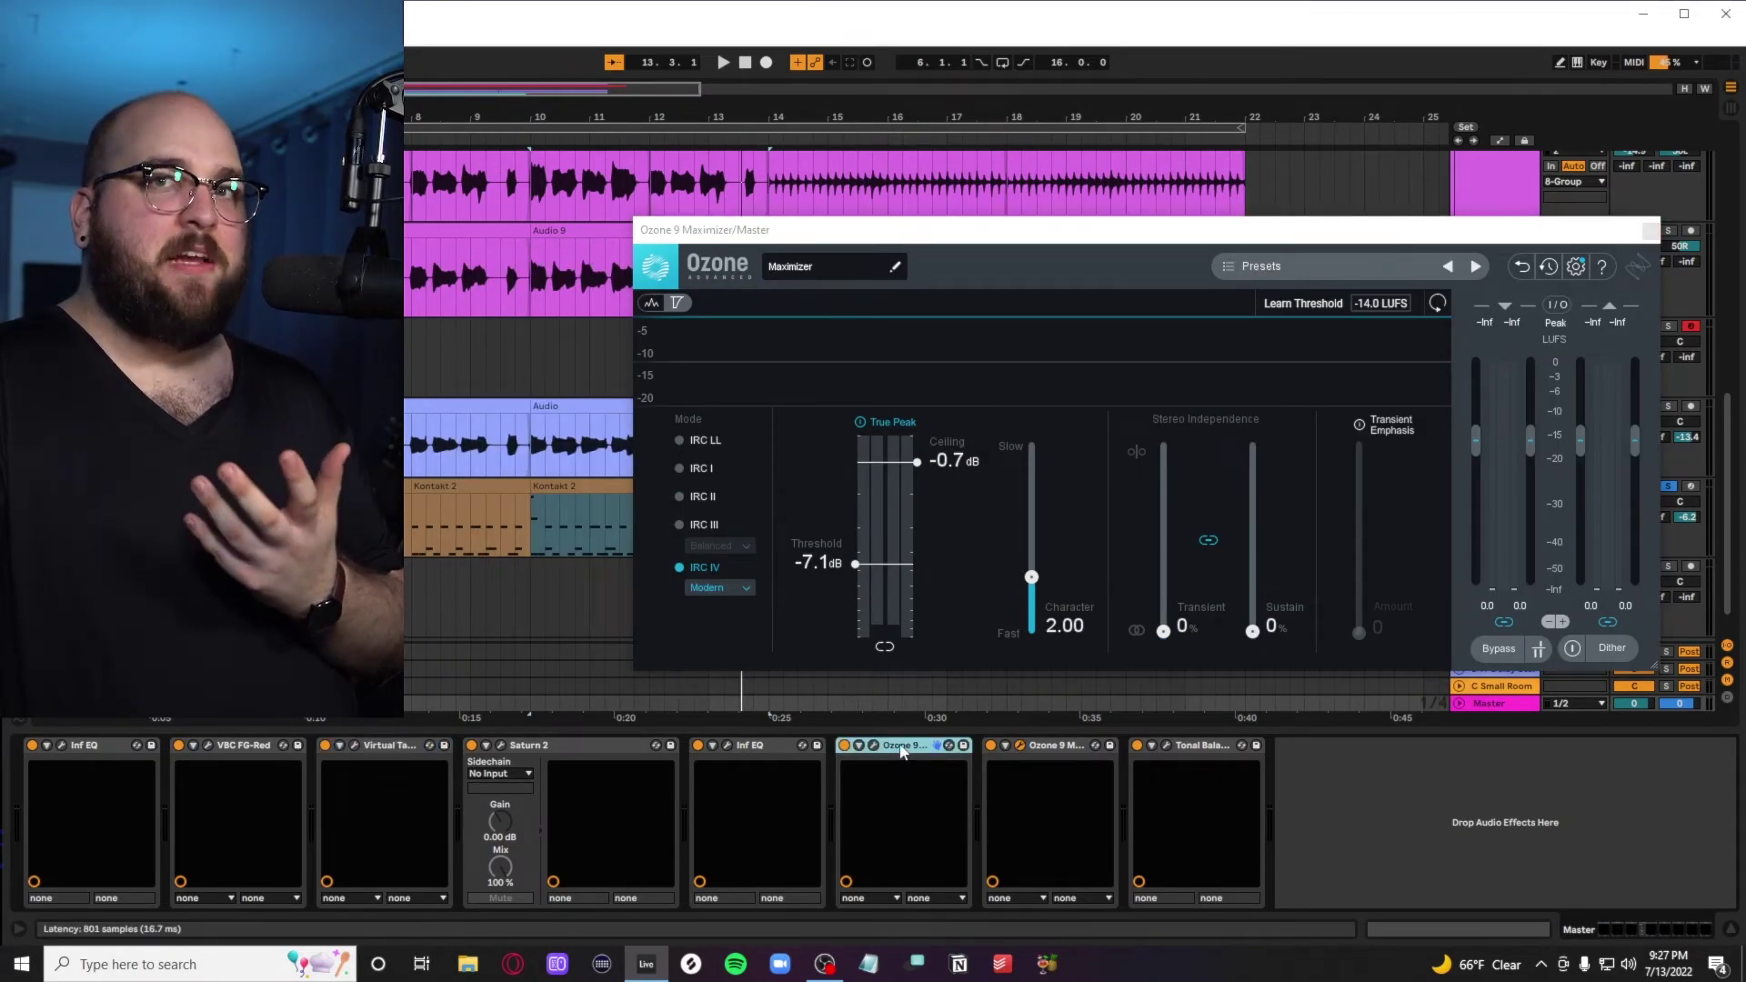
Unsolo the 13 Kontakt track and audition the full mix through Ozone 9 Maximizer on the Master track, closing the plug-in when done
{"action": "left_click", "coordinate": [876, 239]}
{"action": "left_click_drag", "start_coordinate": [795, 238], "coordinate": [738, 223]}
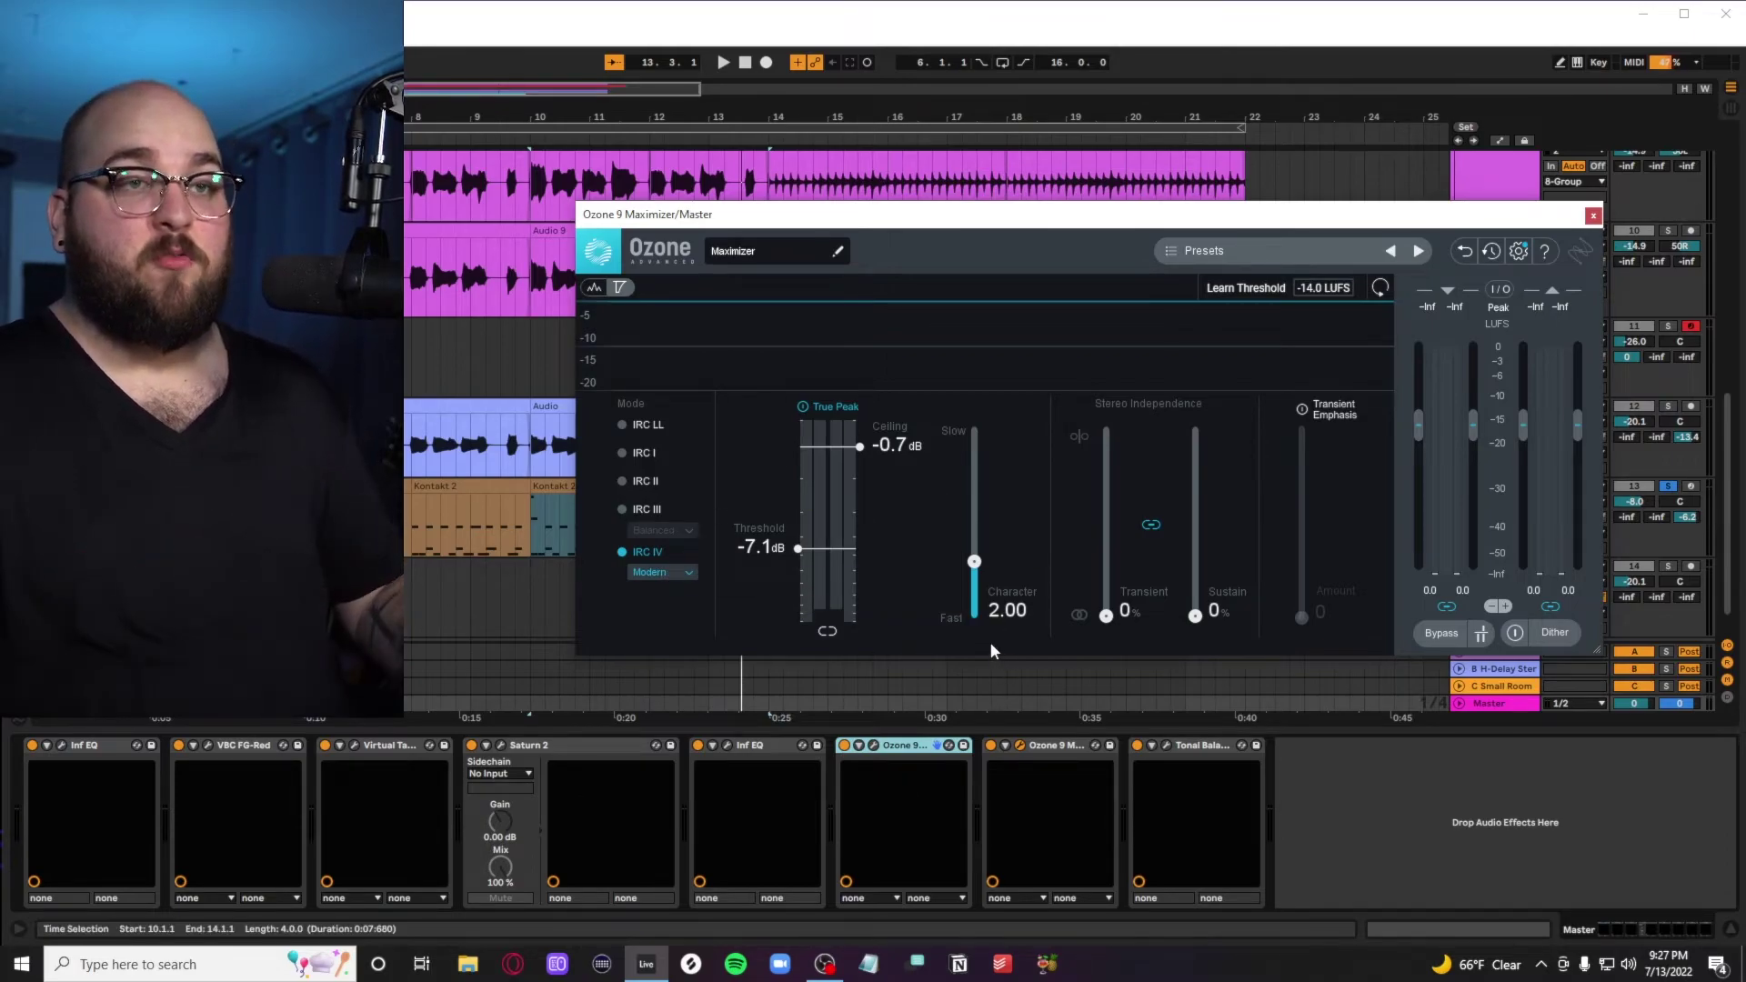
{"action": "key", "text": "space"}
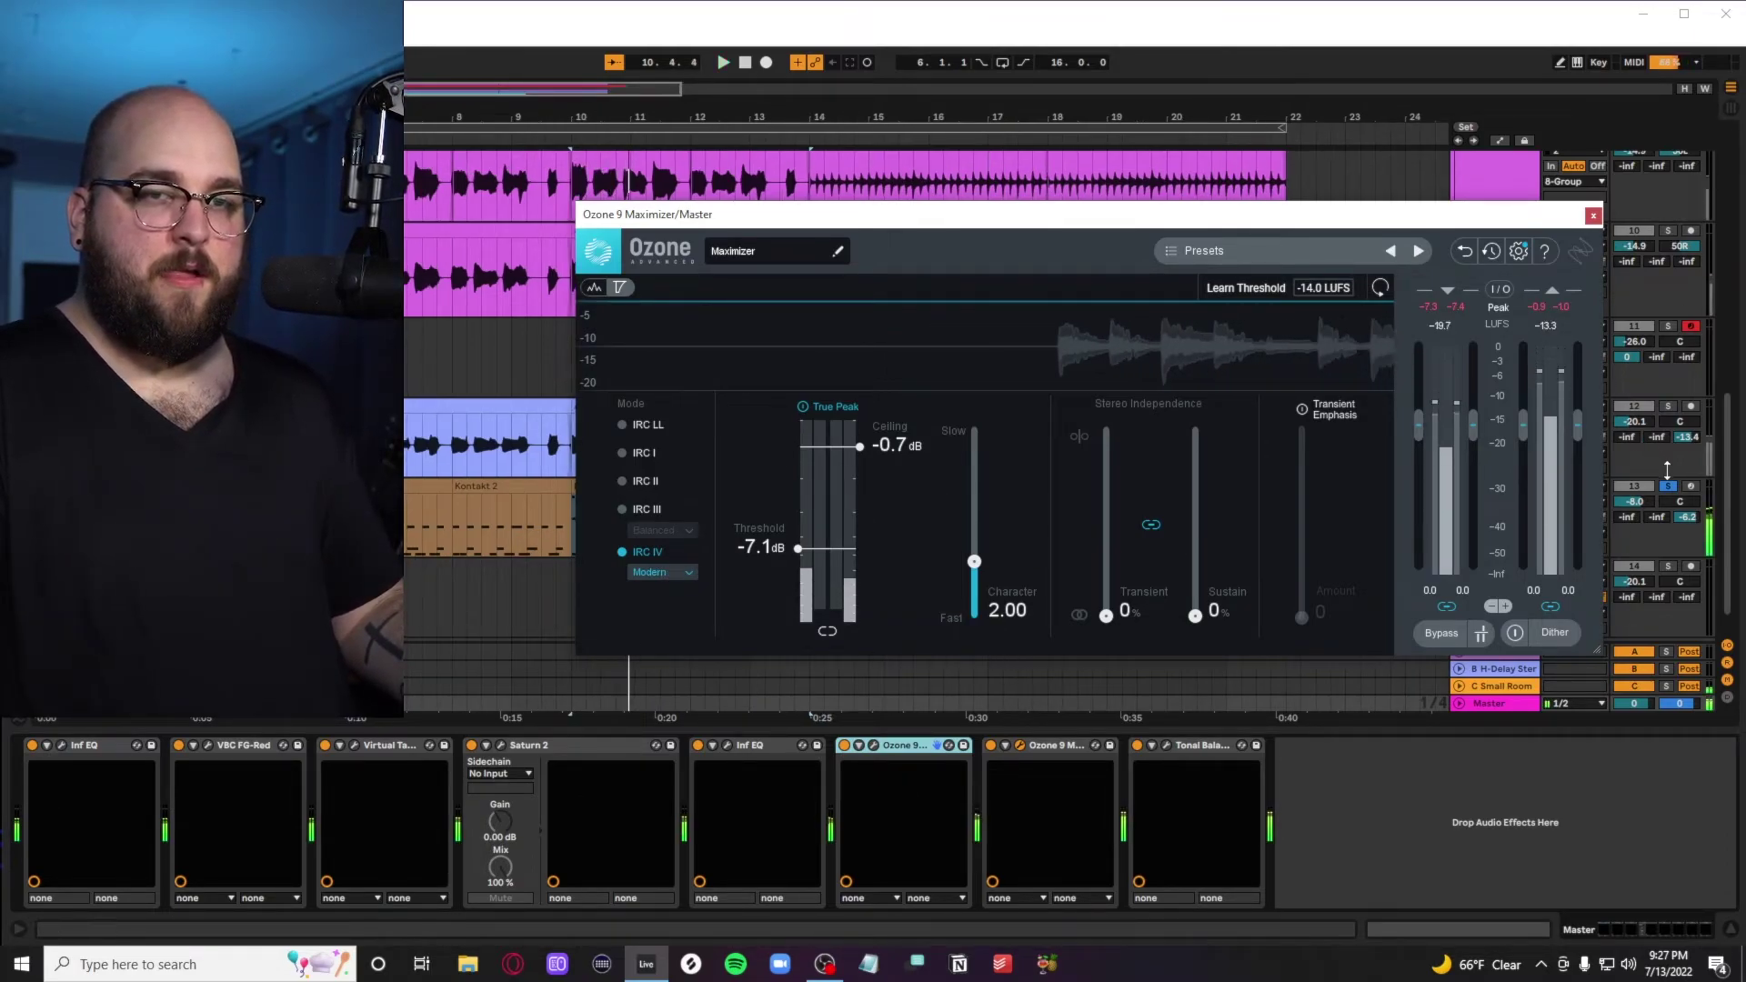
{"action": "key", "text": "space"}
{"action": "key", "text": "space"}
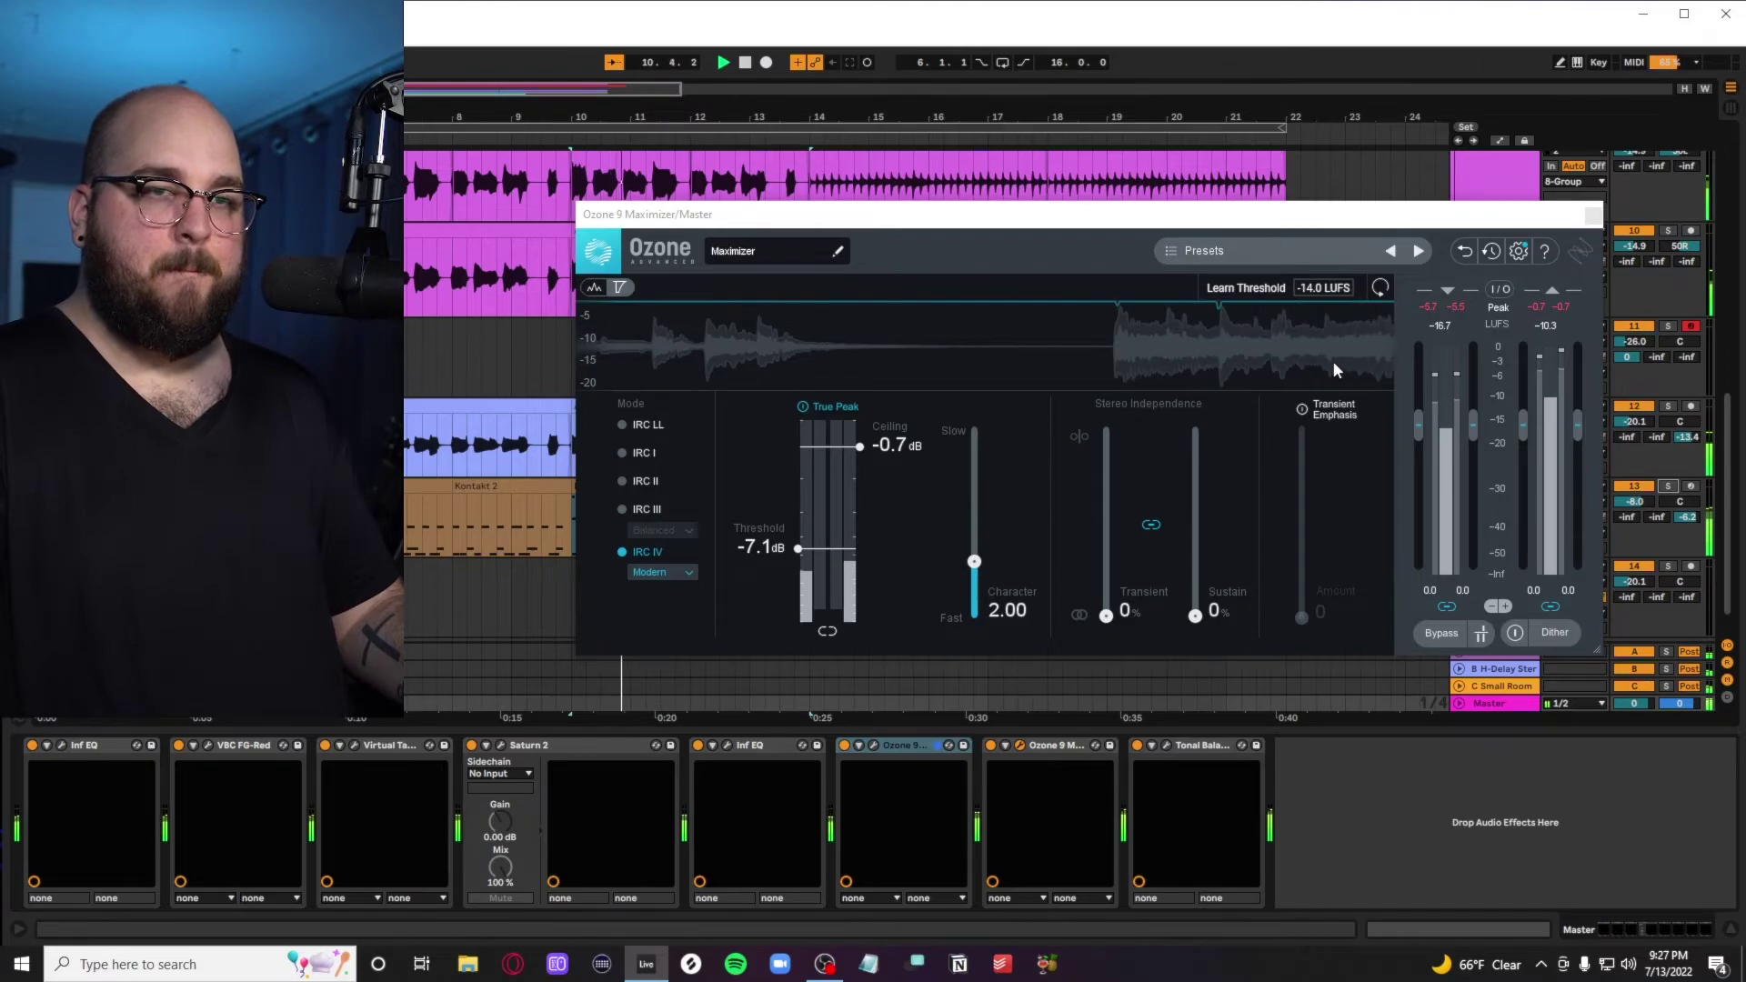
{"action": "left_click", "coordinate": [1592, 217]}
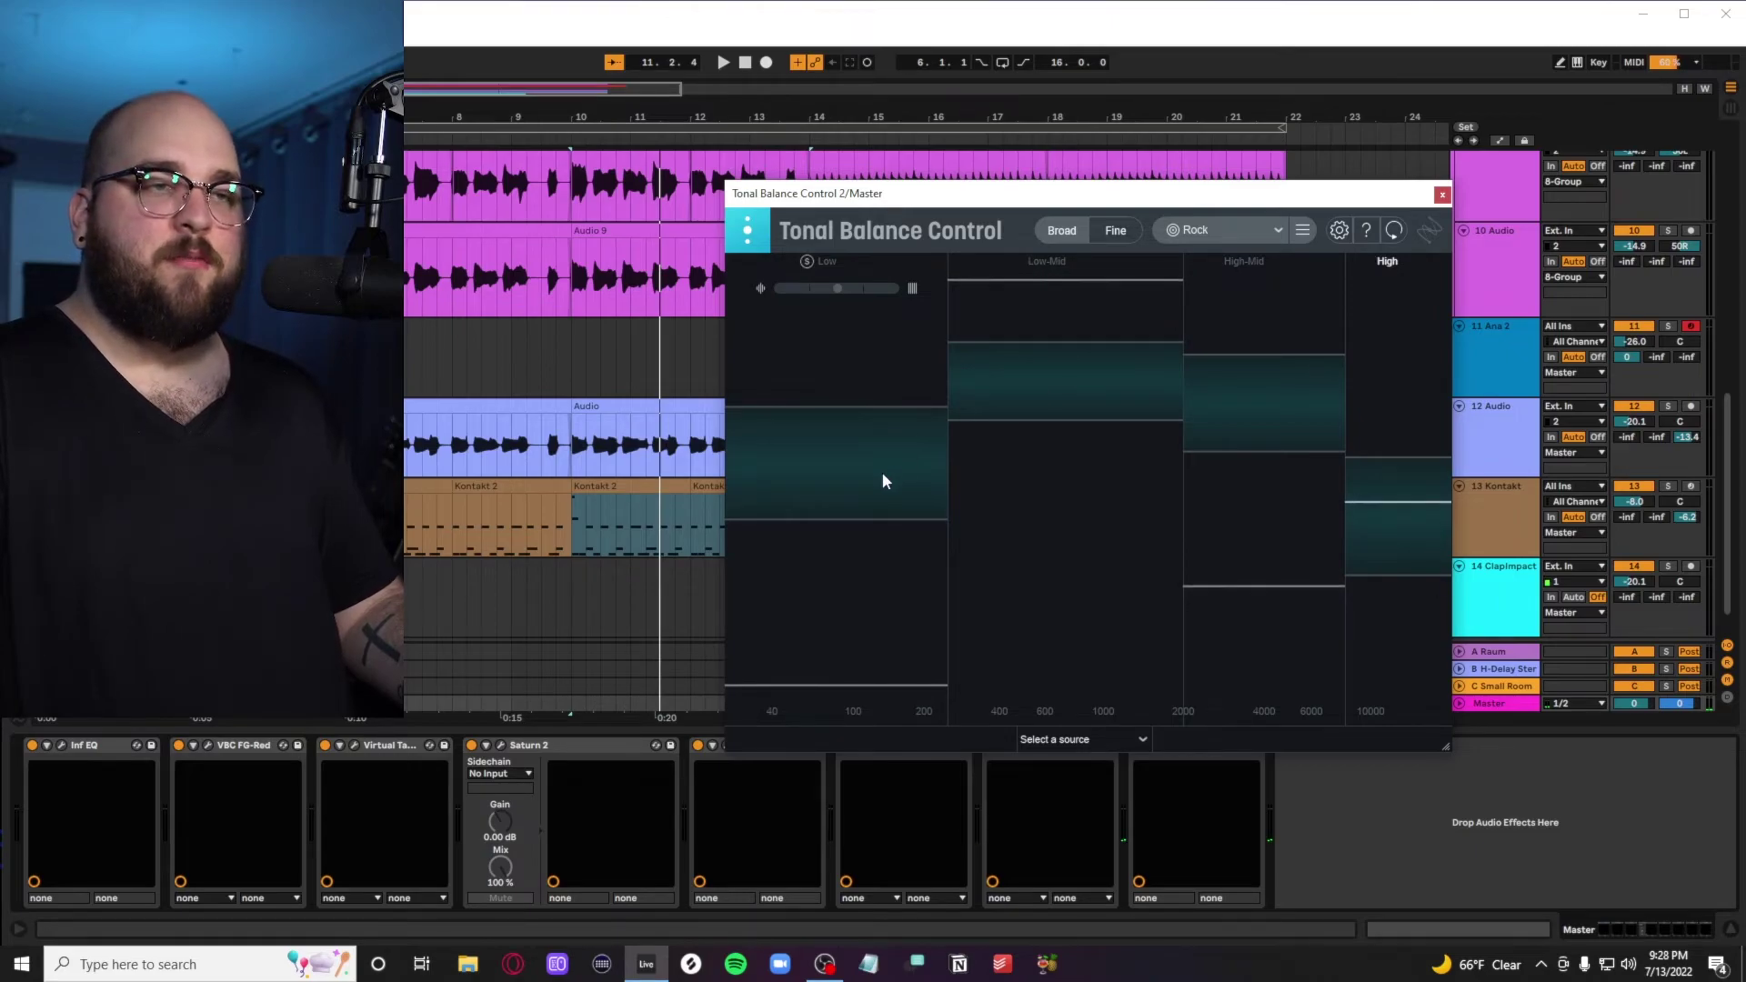
View the genre targets in Tonal Balance Control 2 without choosing a new one, and return to the arrangement around bar 14
{"action": "left_click", "coordinate": [1223, 231]}
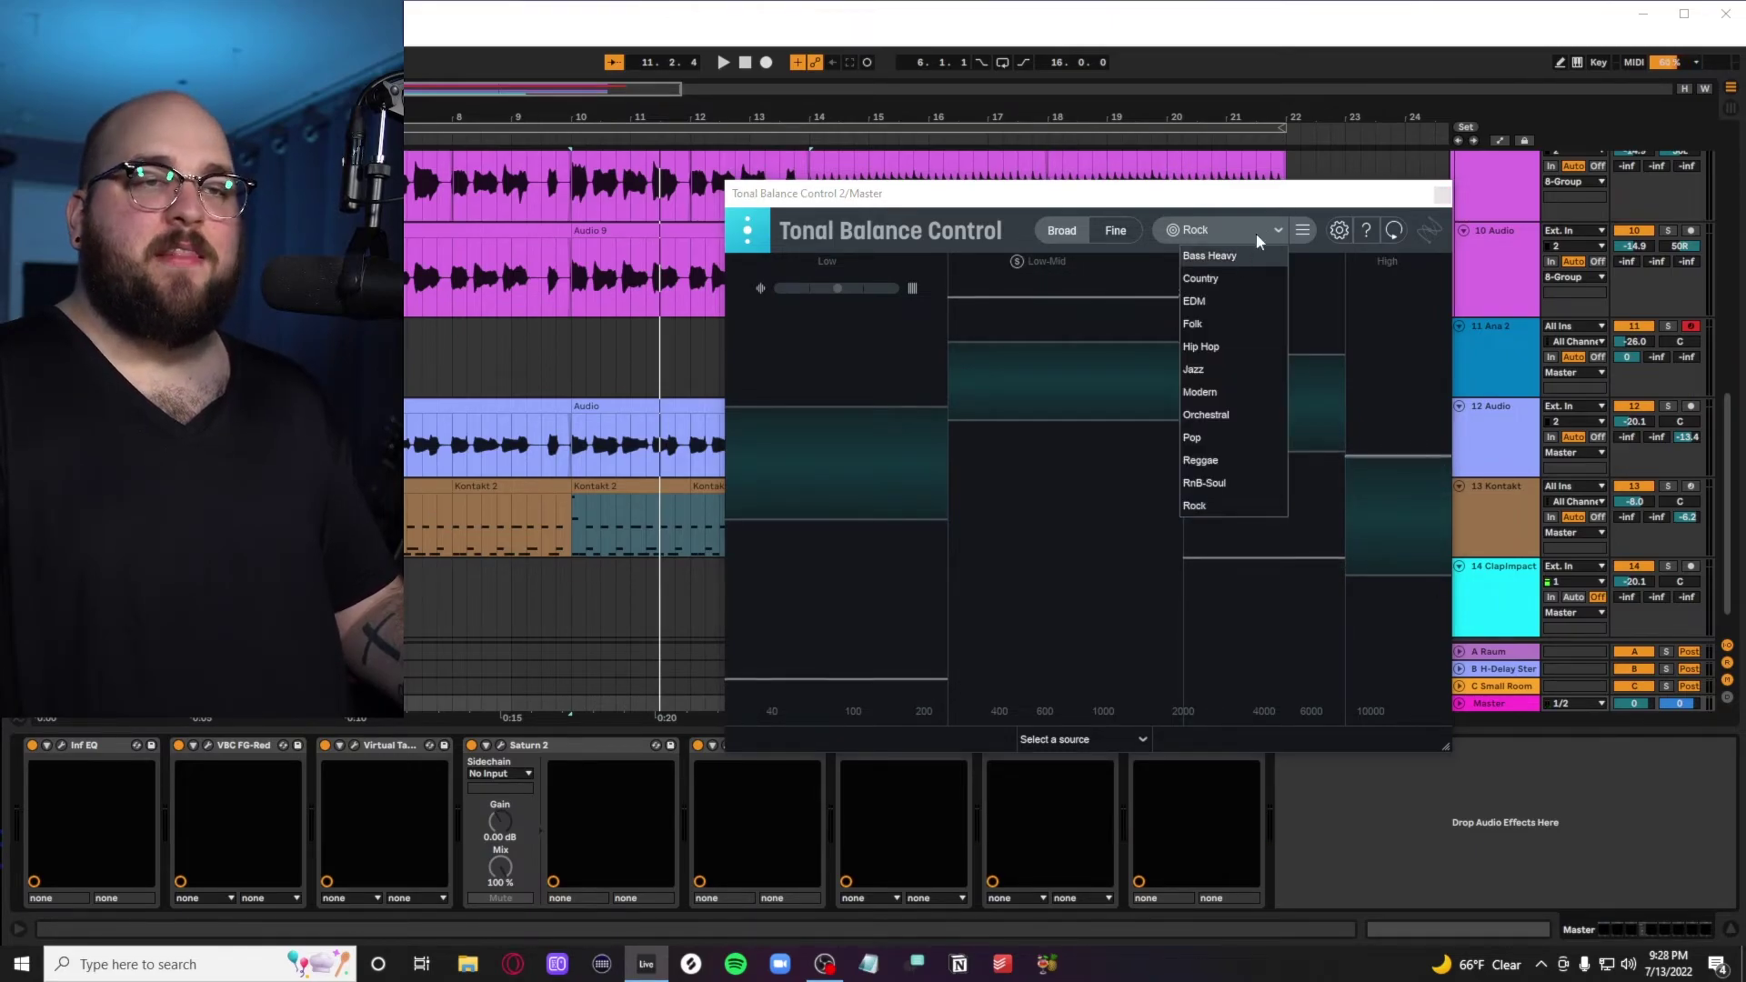
{"action": "left_click", "coordinate": [1285, 211]}
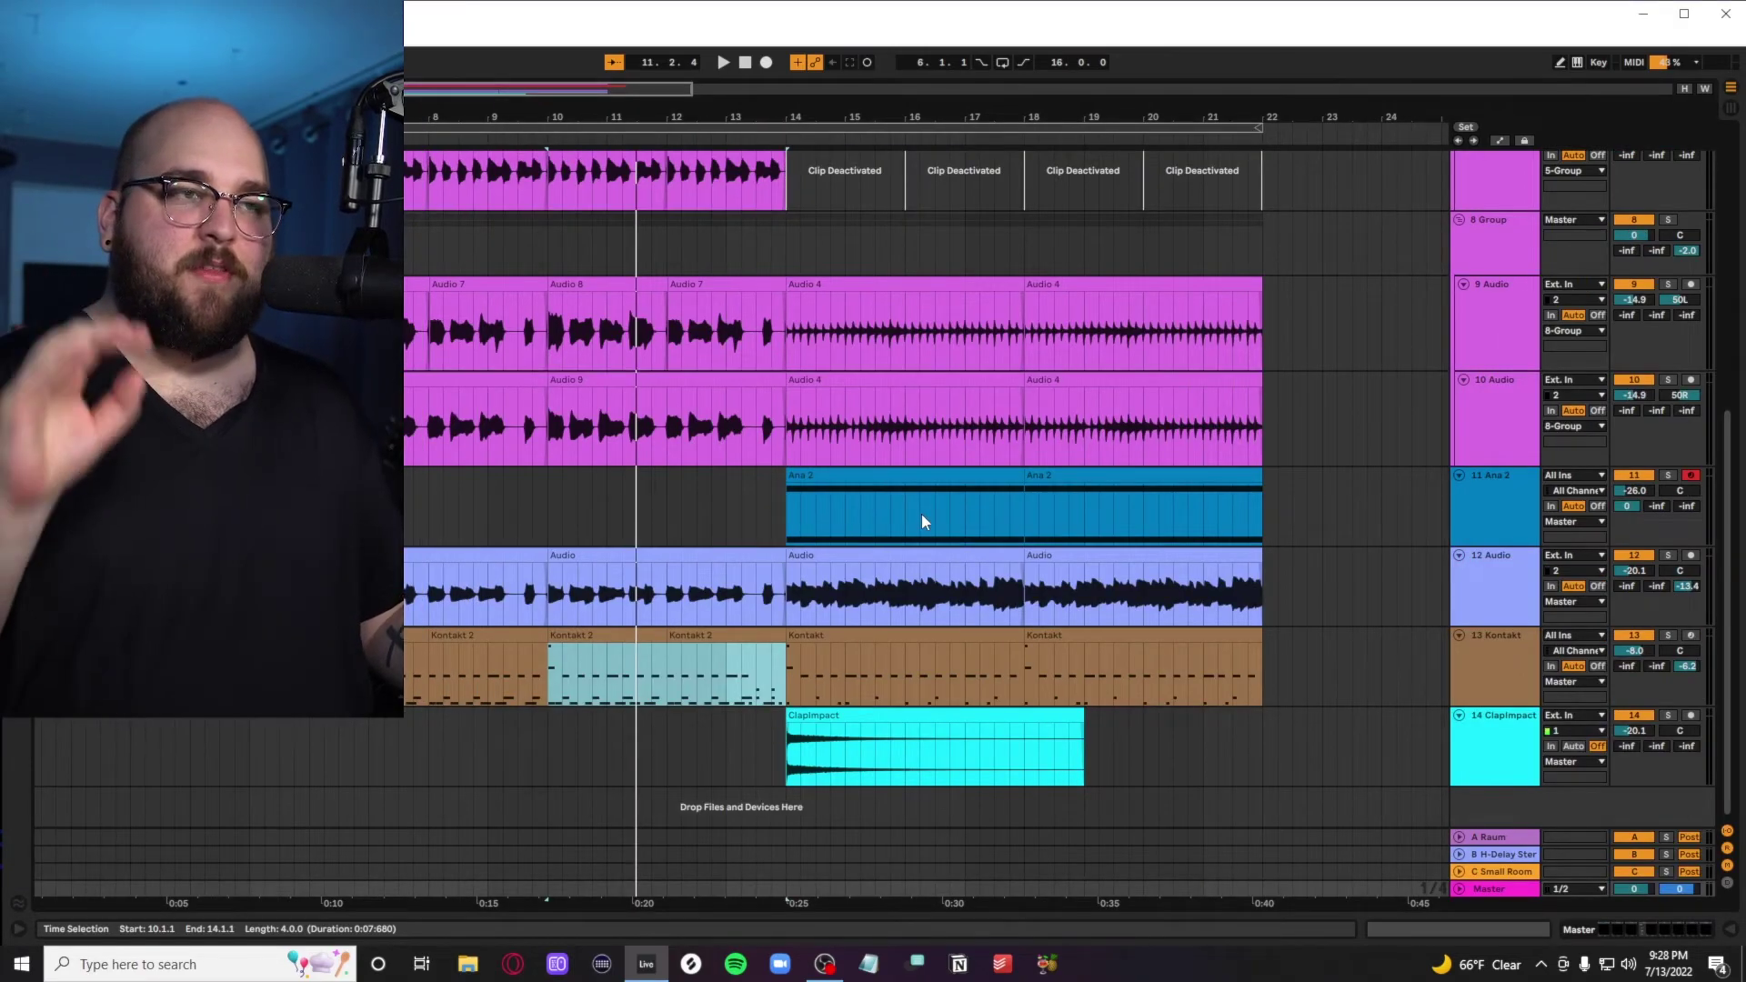
{"action": "scroll", "coordinate": [807, 527], "scroll_direction": "up", "scroll_amount": 3}
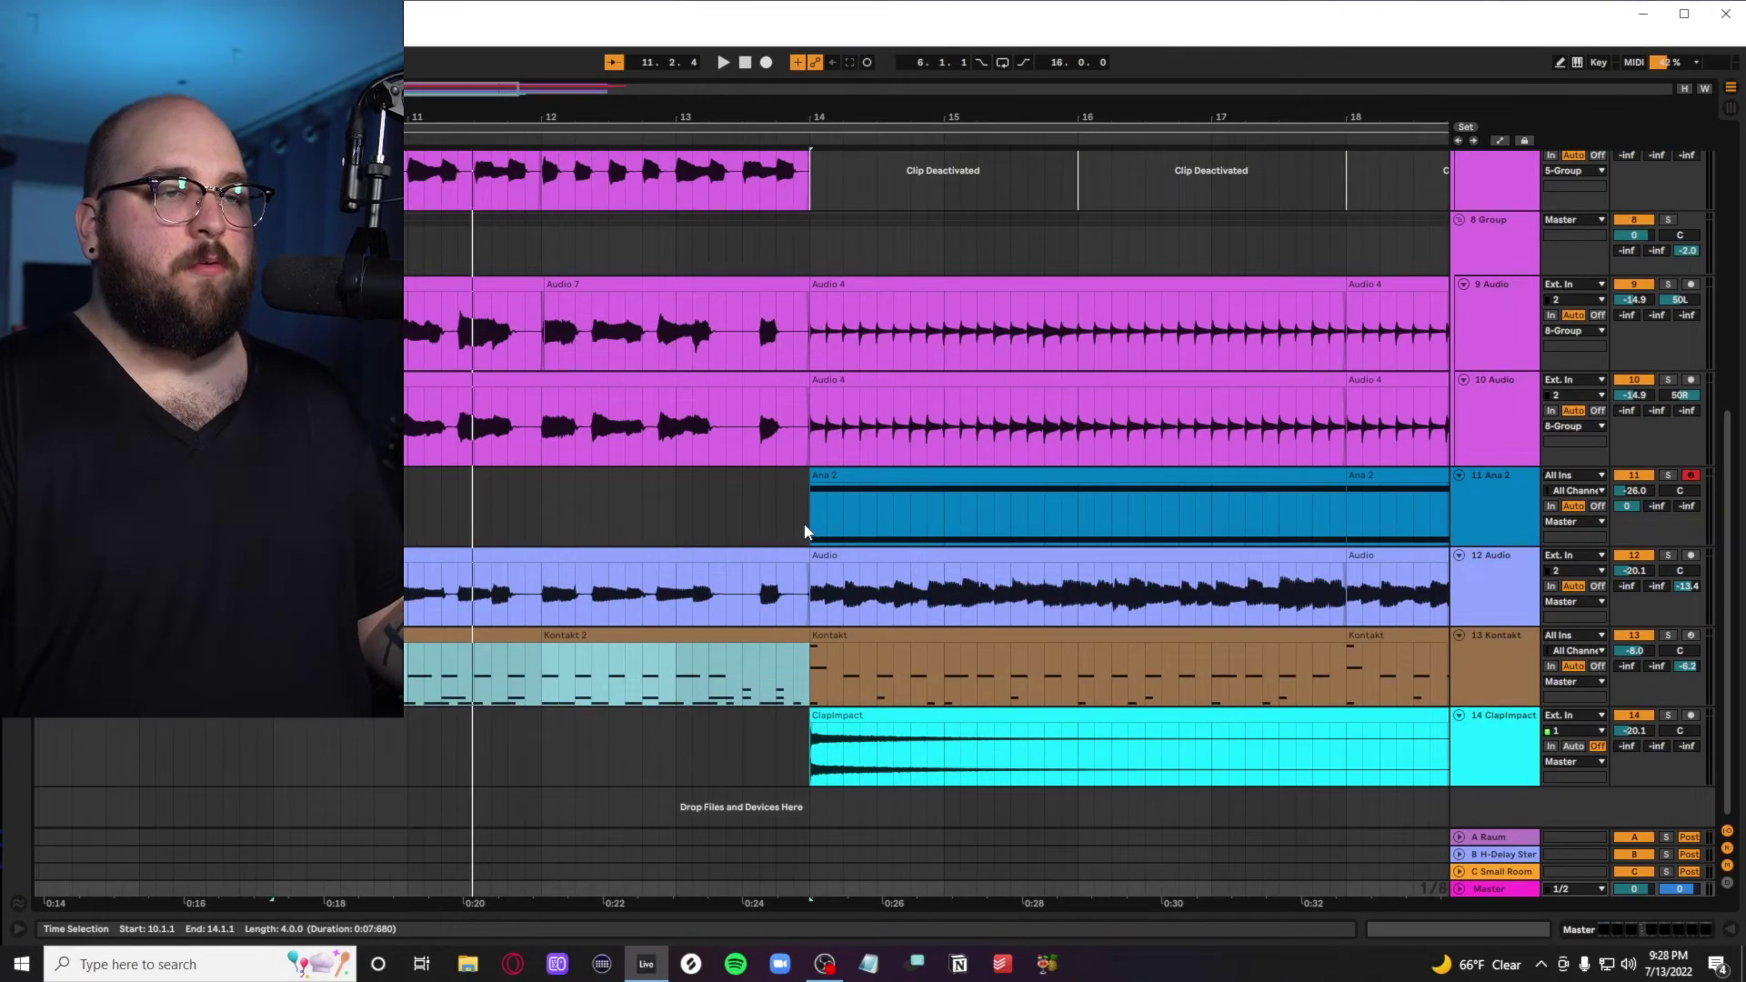